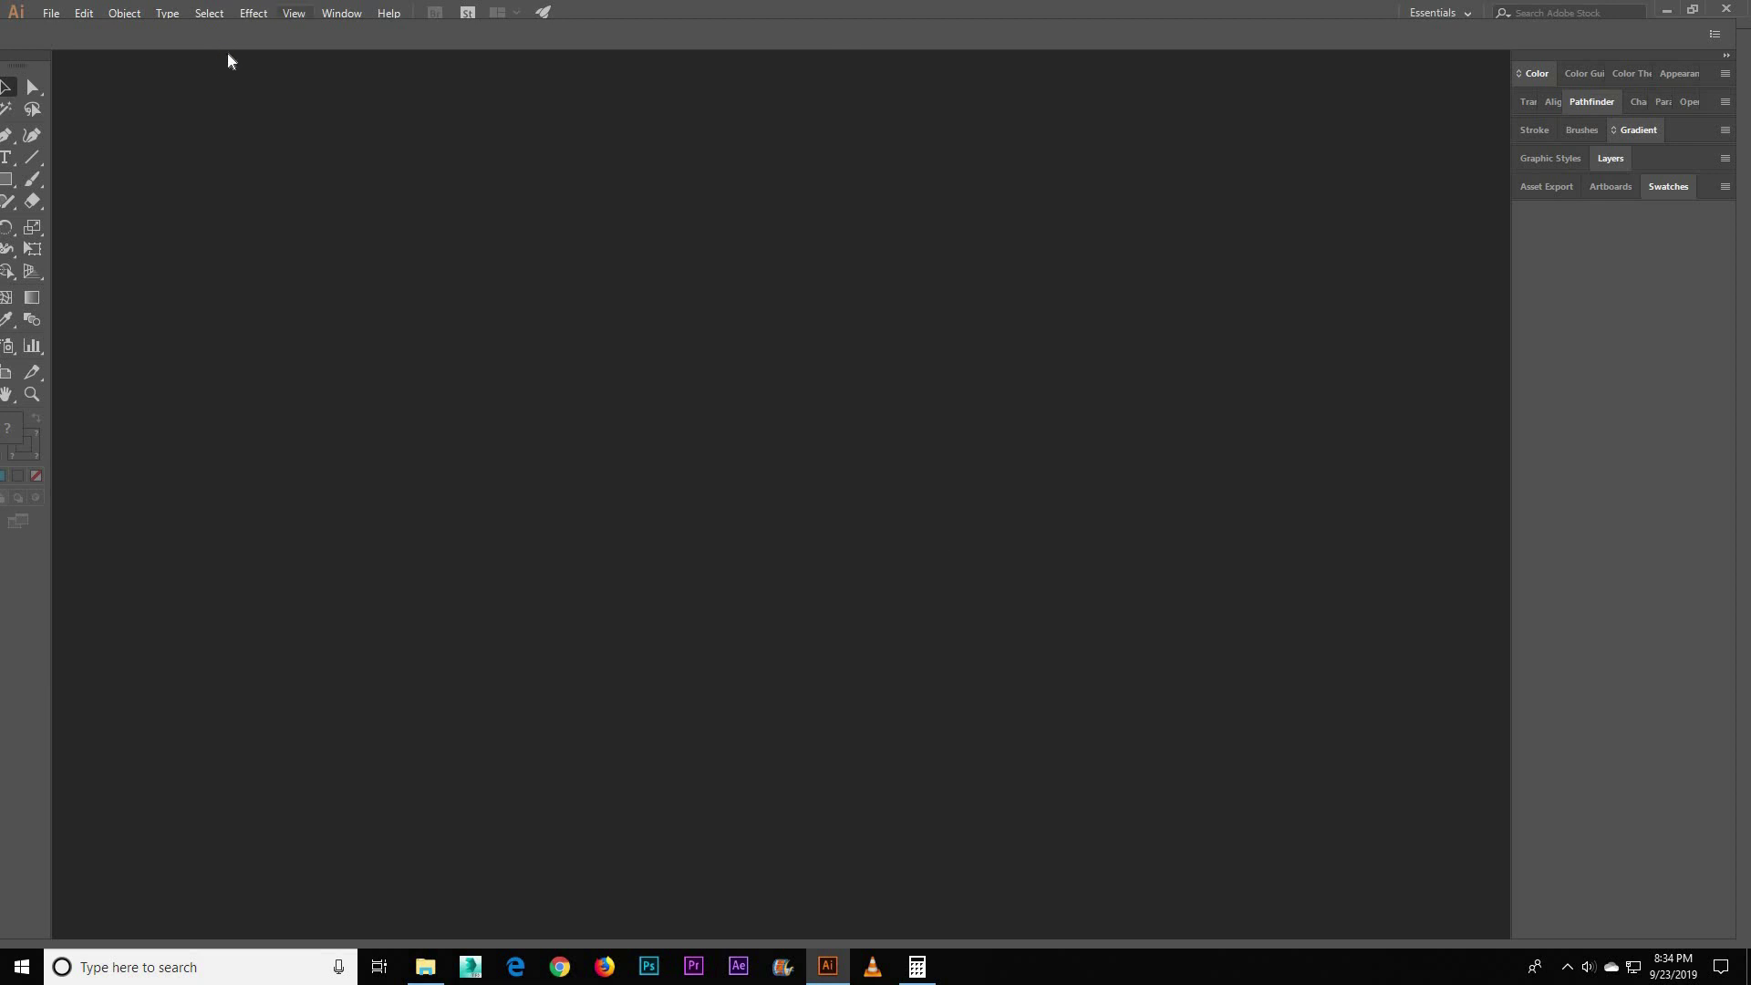
Step: Start a new A4 print document in inches with landscape orientation
click(50, 13)
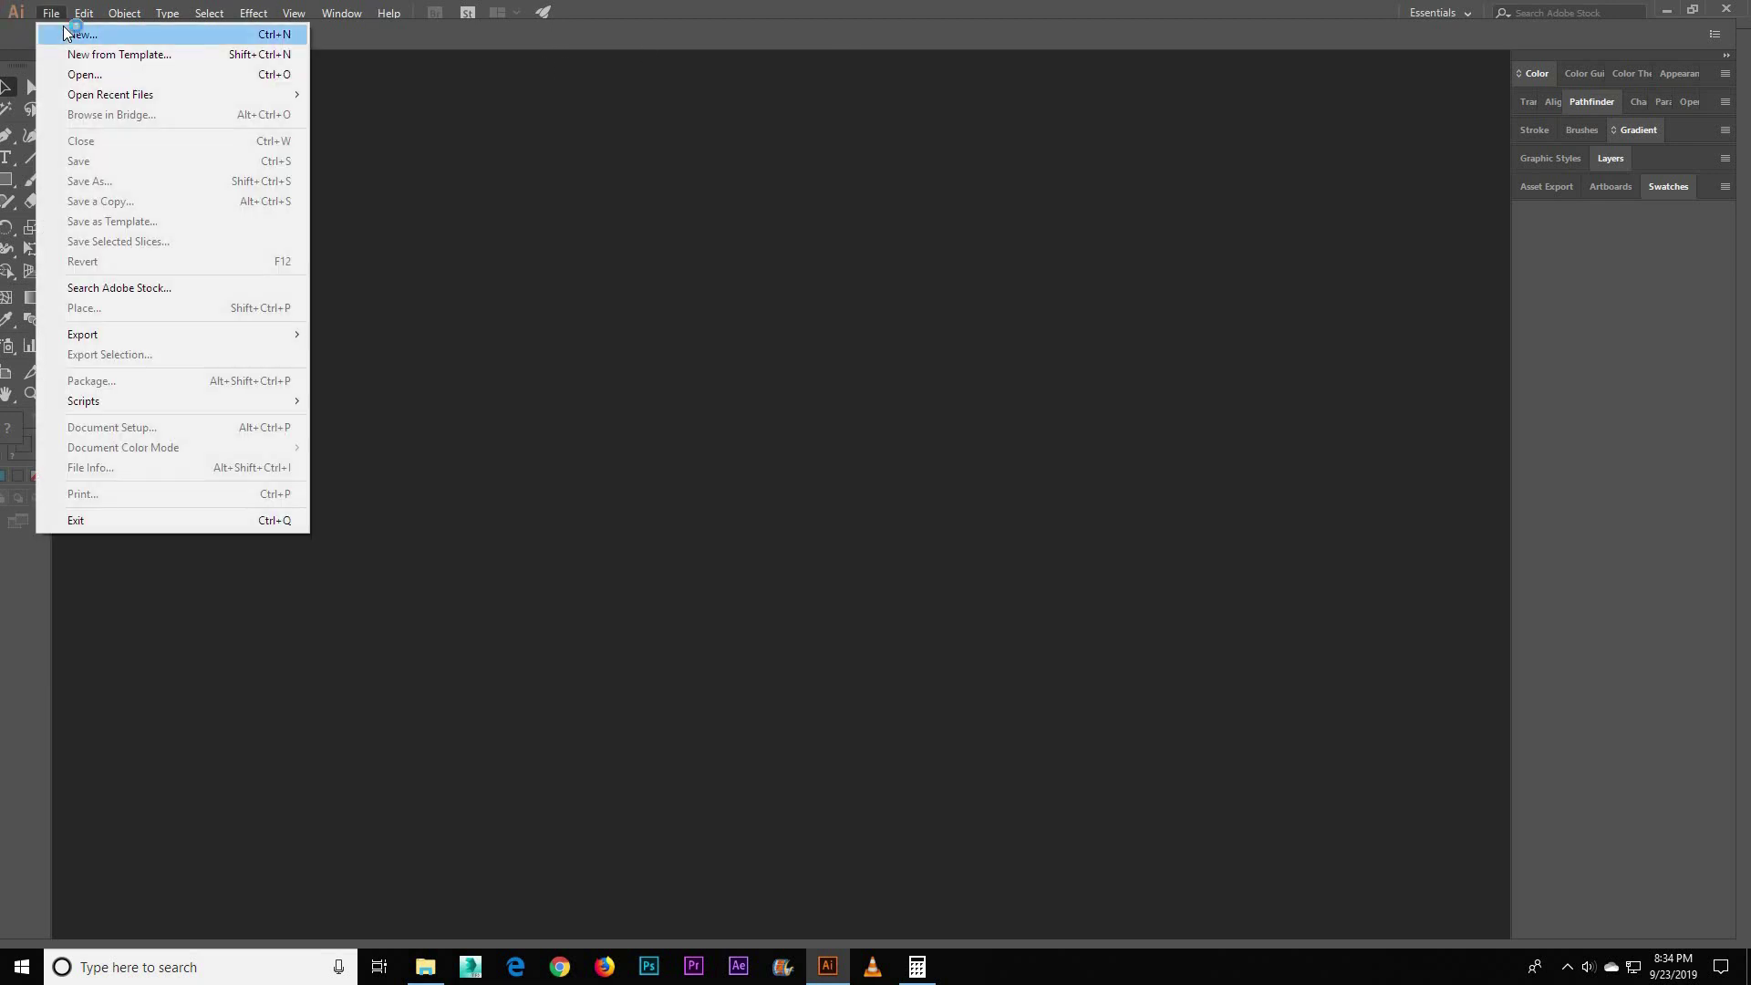
click(66, 34)
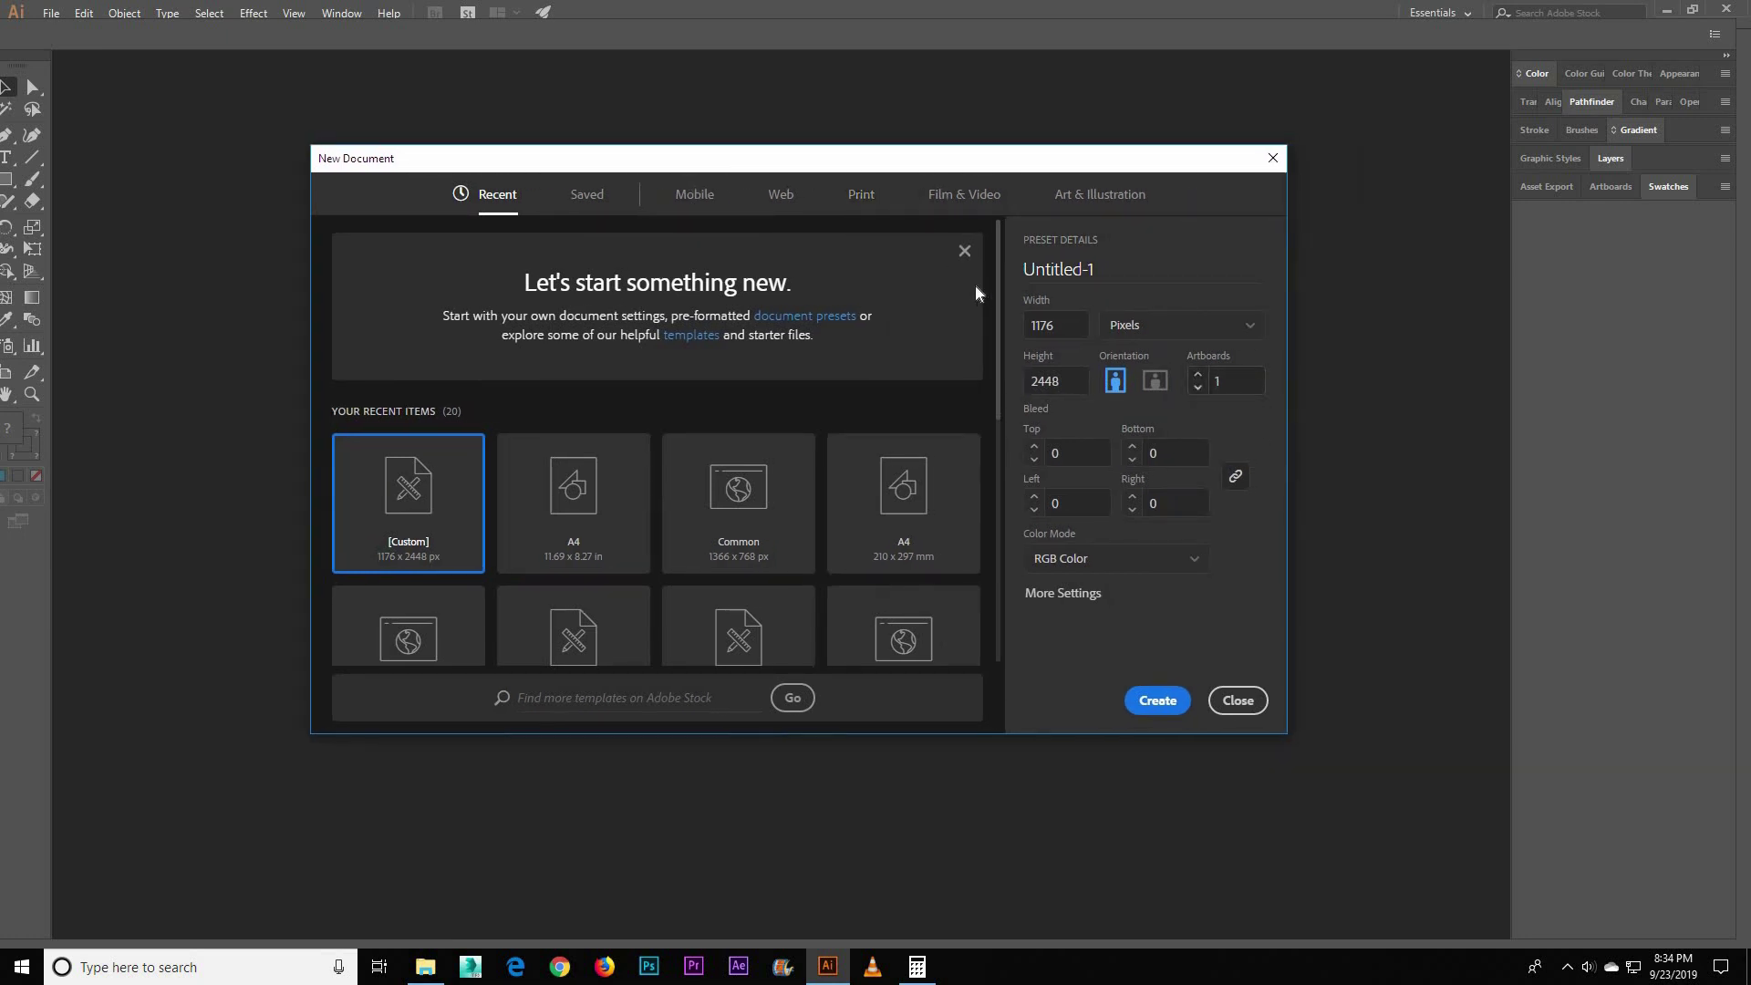
click(861, 195)
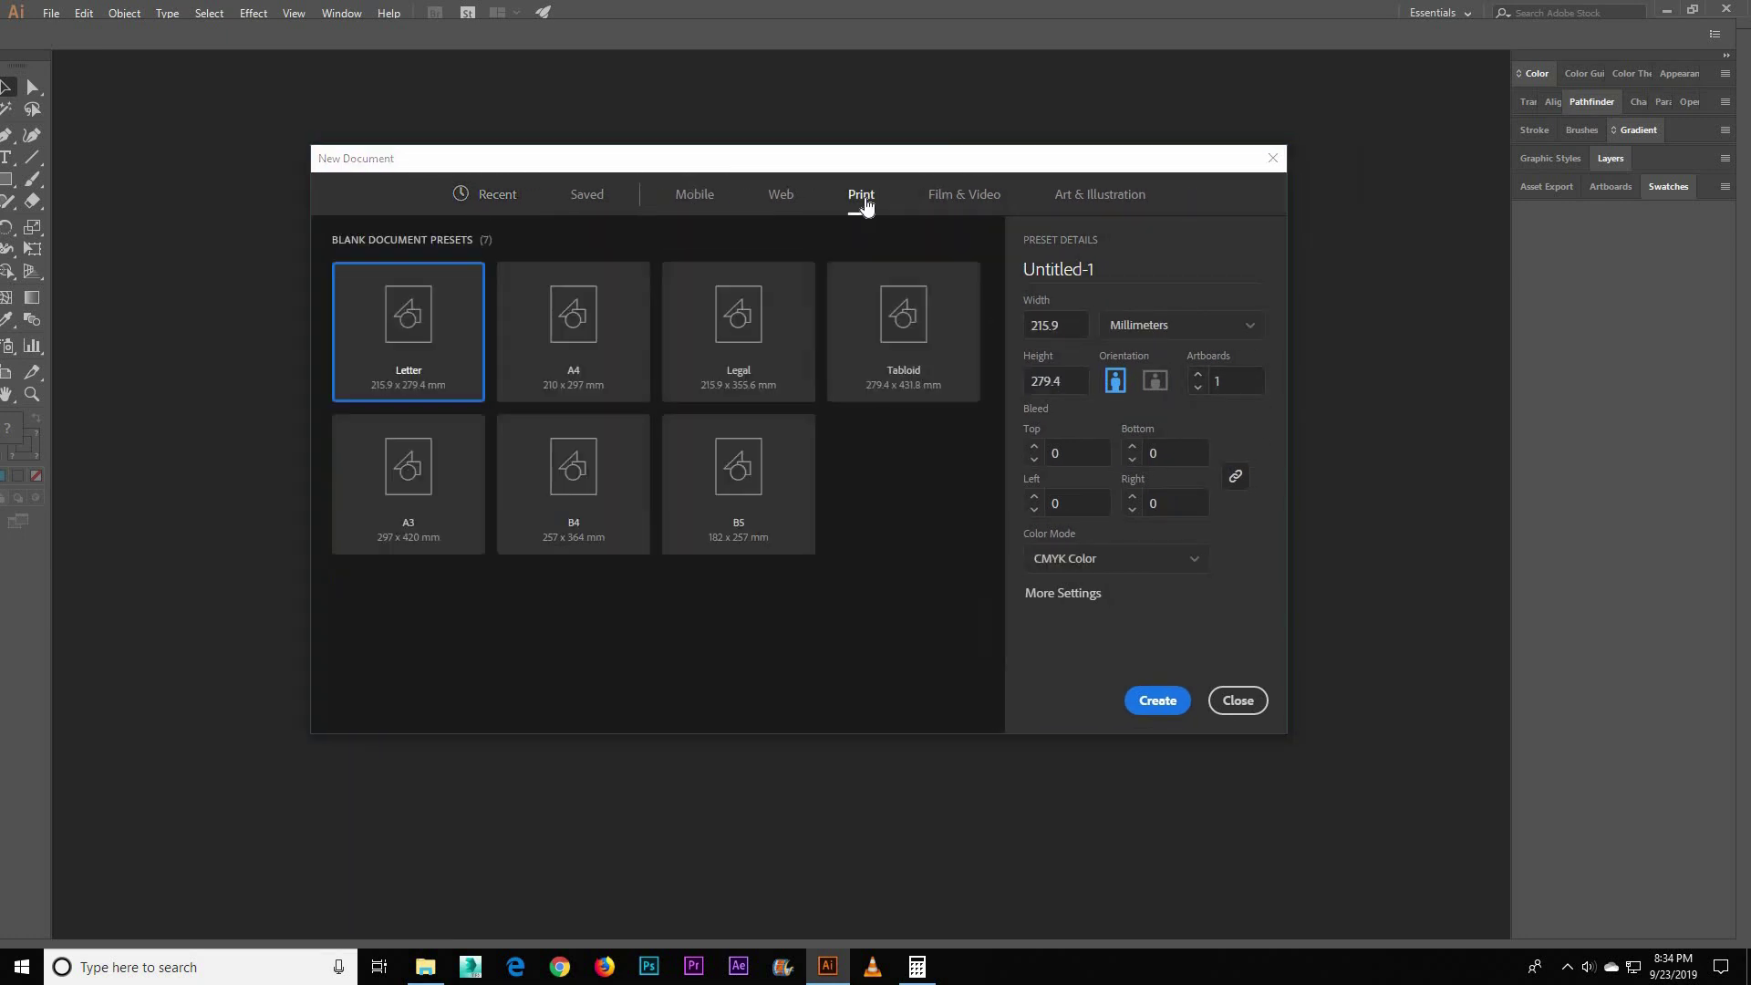
click(641, 356)
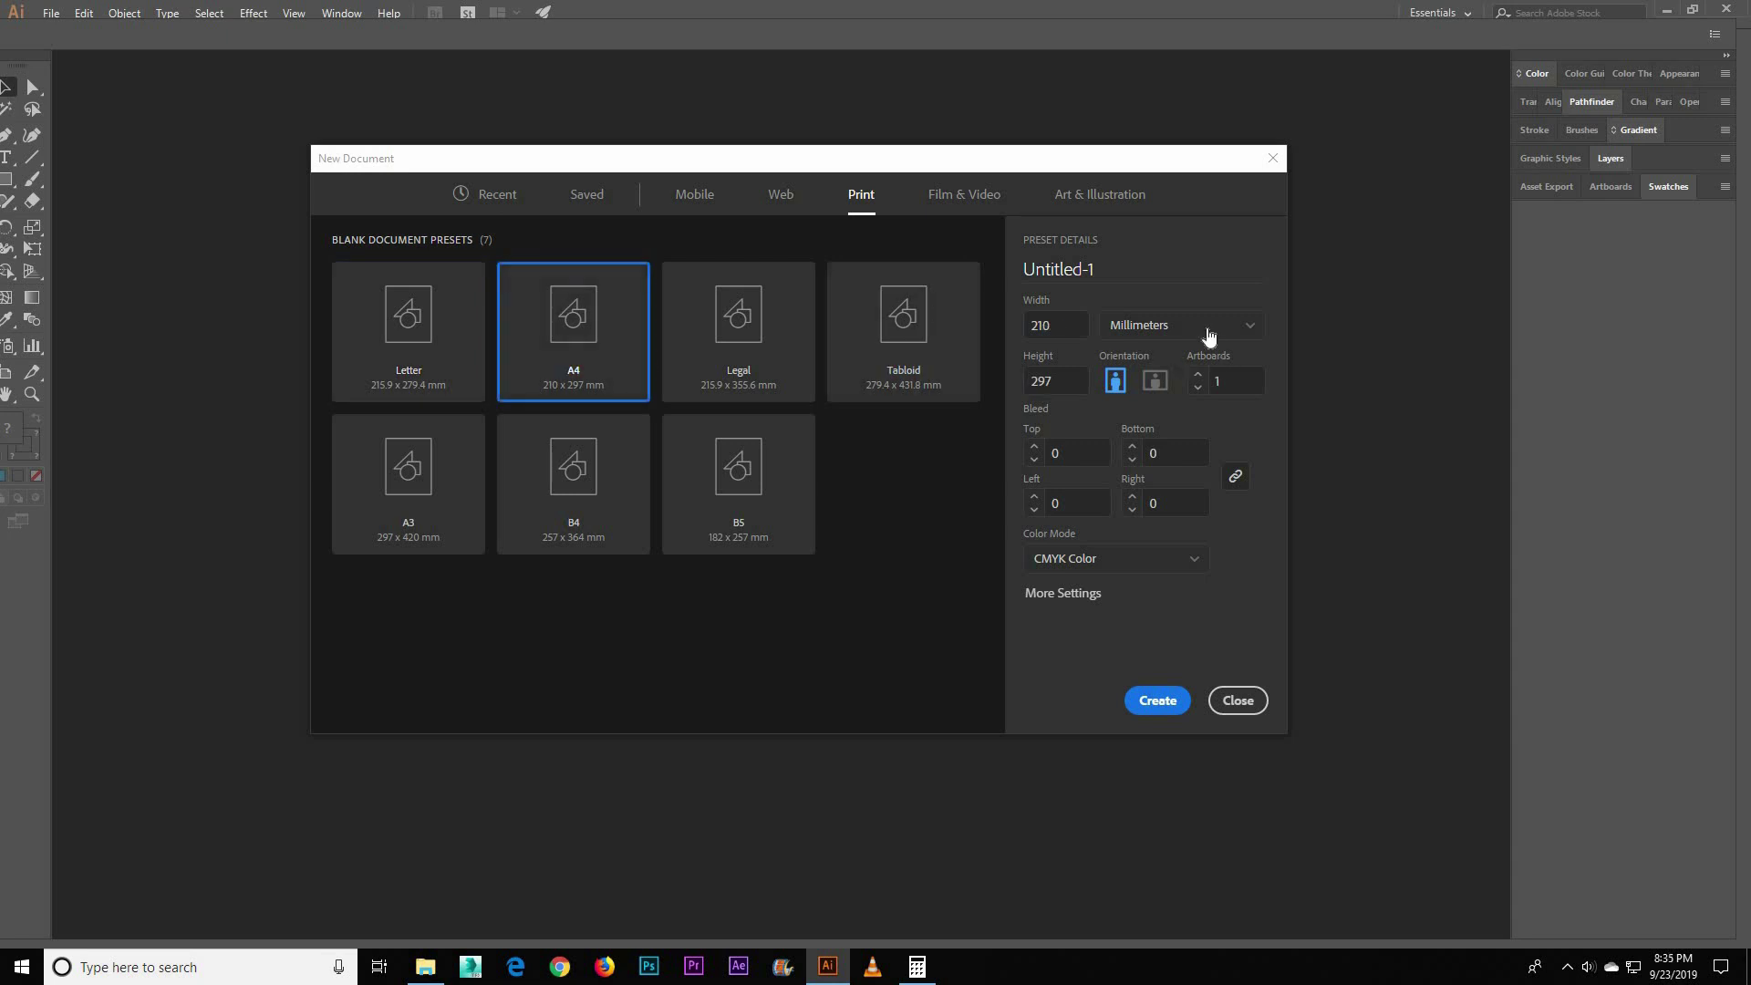
click(1242, 328)
click(1162, 424)
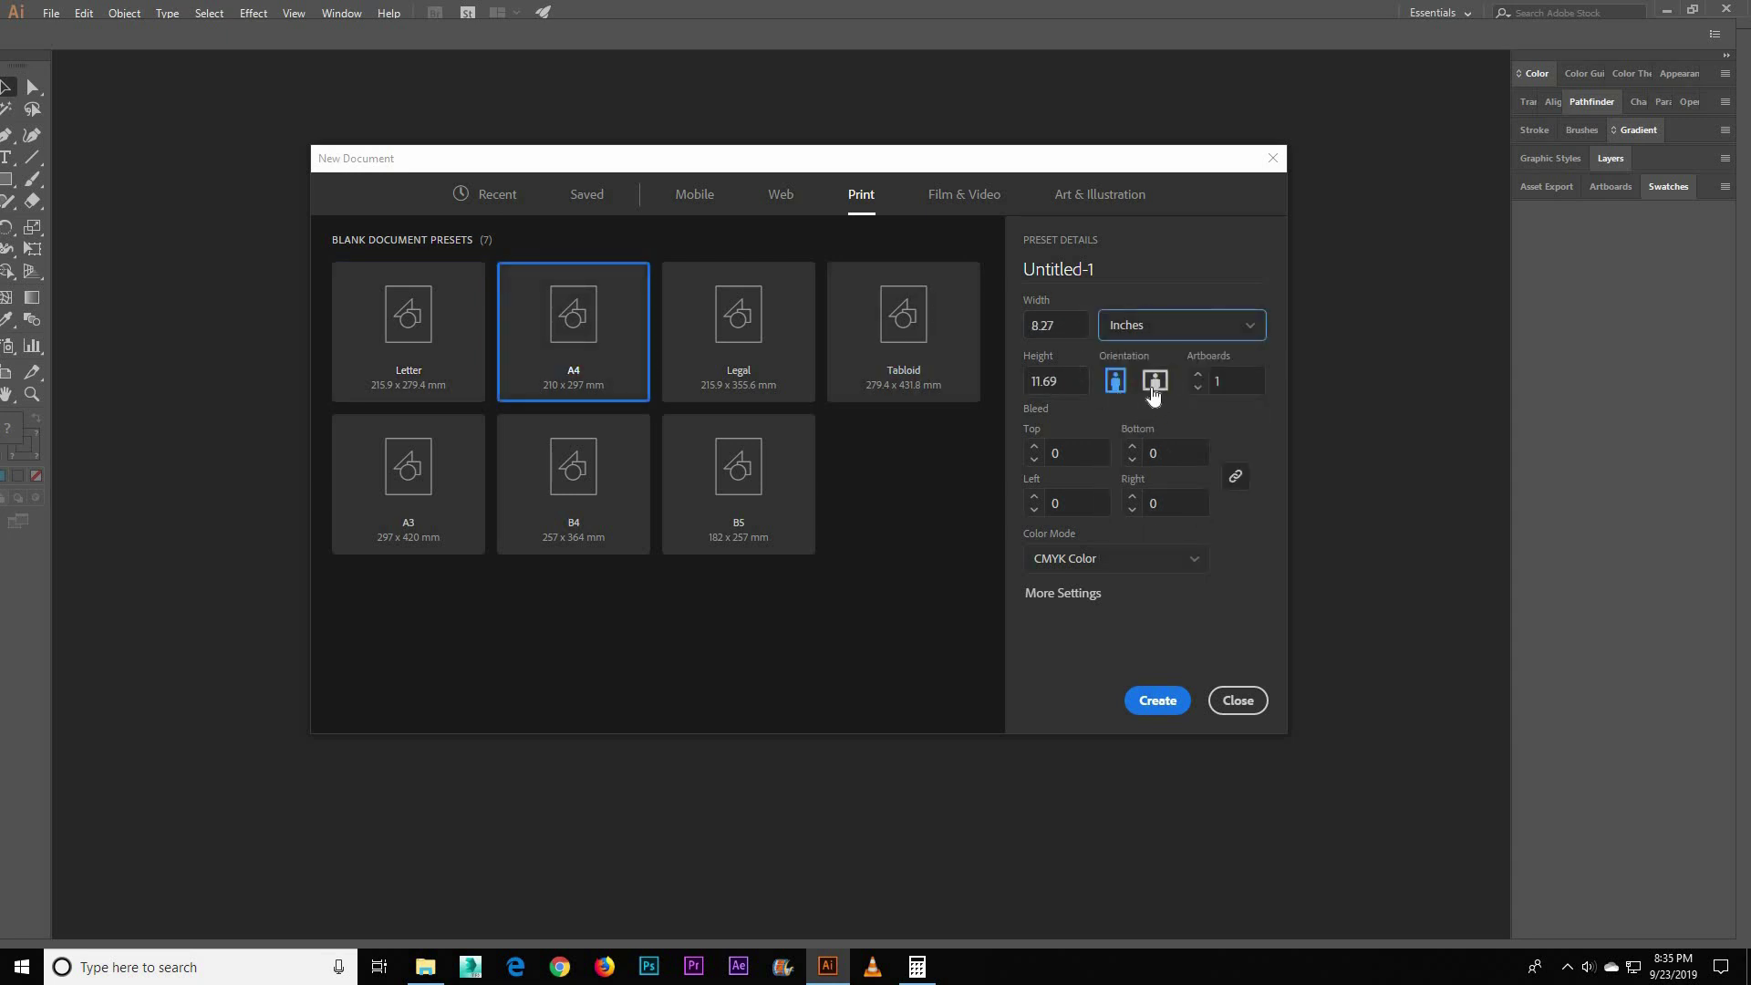
click(1153, 383)
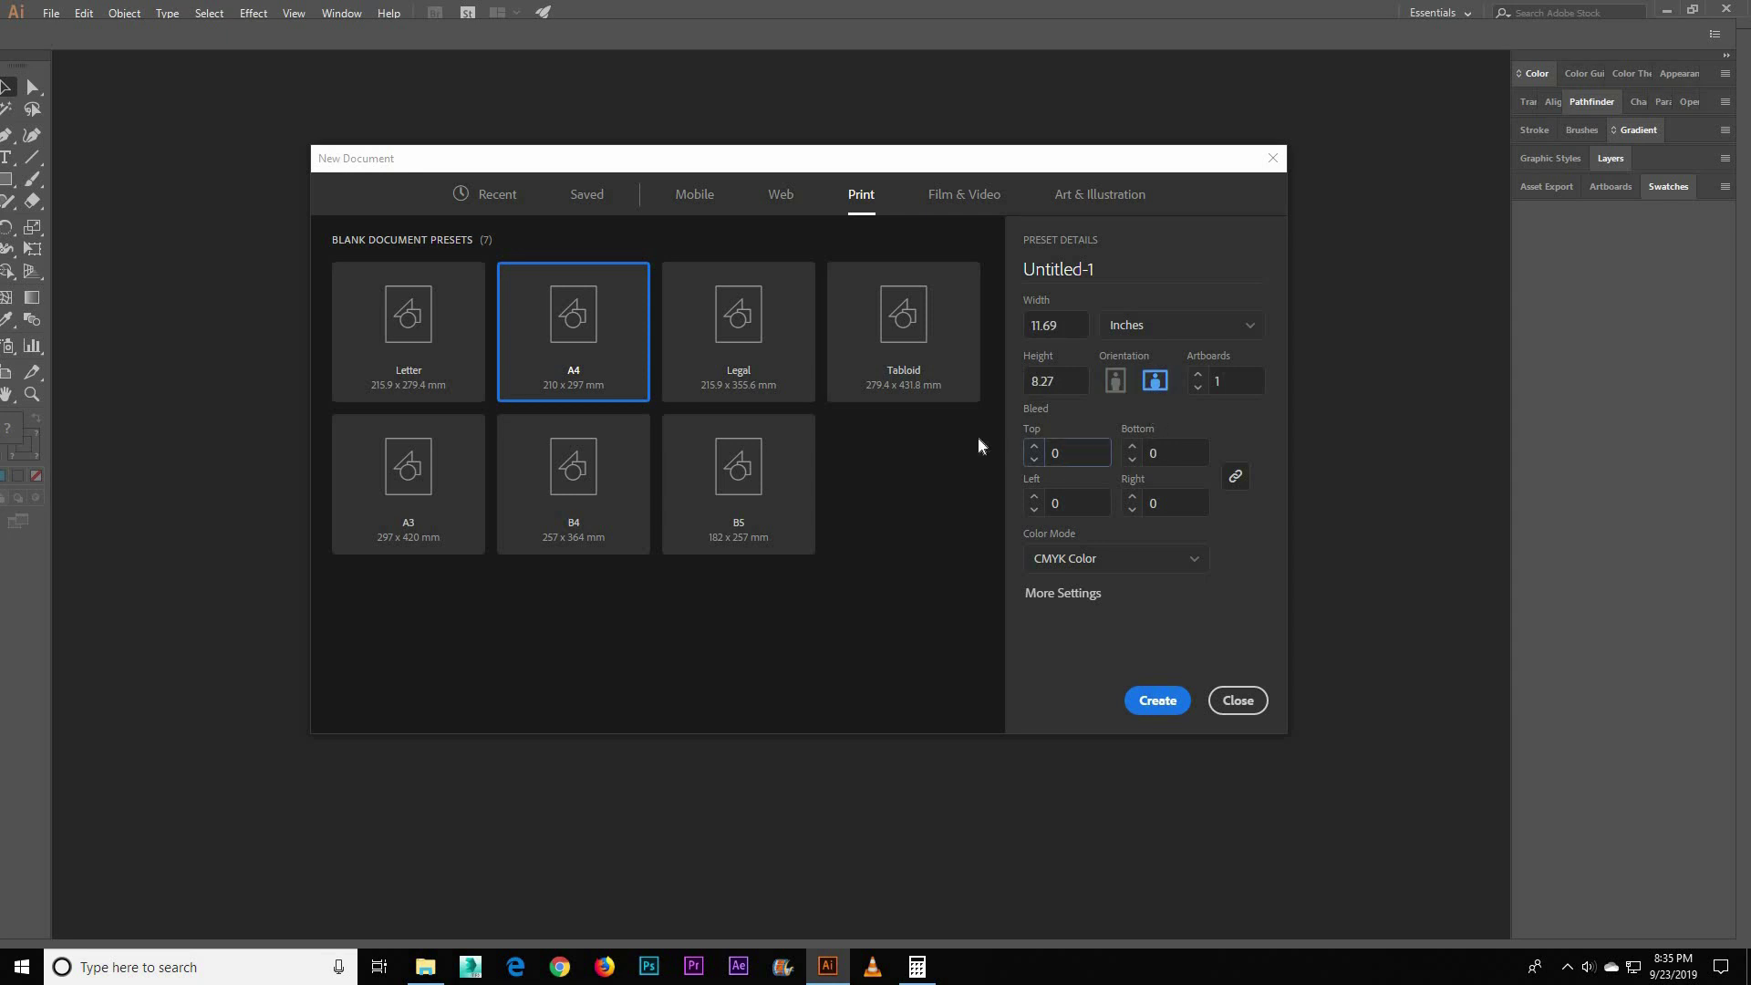
Step: Set unlinked bleeds of 0.1 in top/bottom and 0.05 in left/right, and create the document
click(1235, 476)
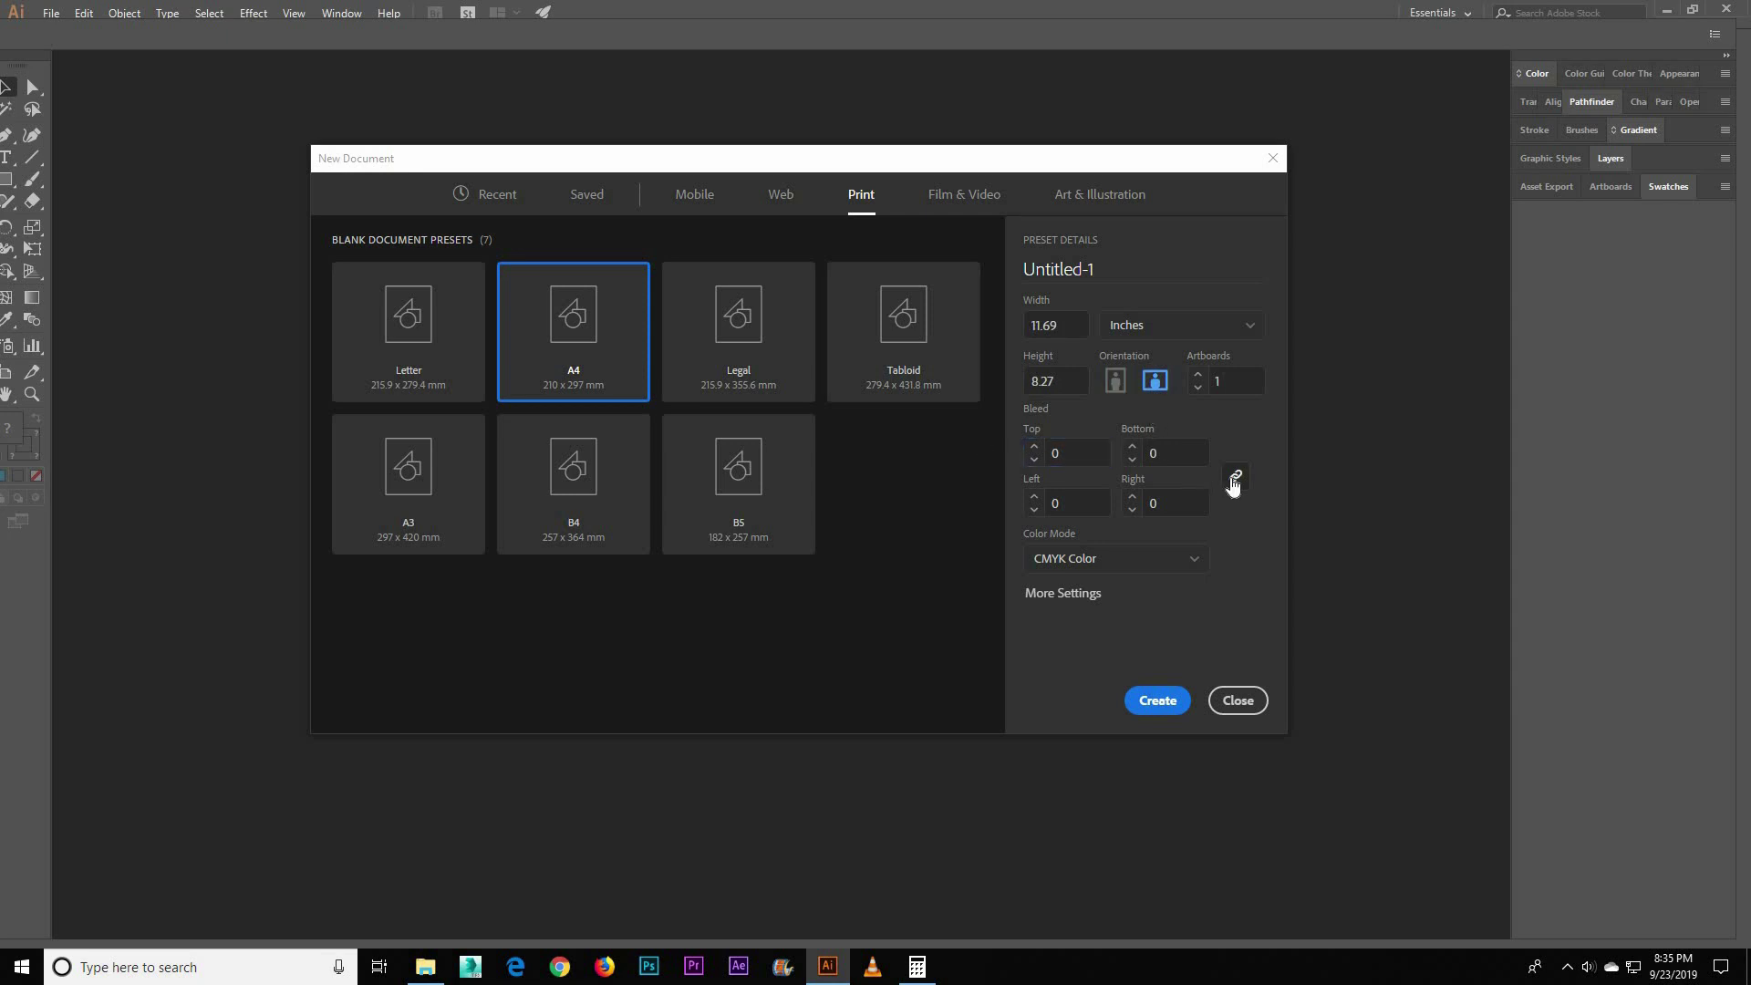
click(1082, 453)
text(.1)
click(1170, 453)
click(1089, 504)
text(.05)
click(1179, 503)
text(5)
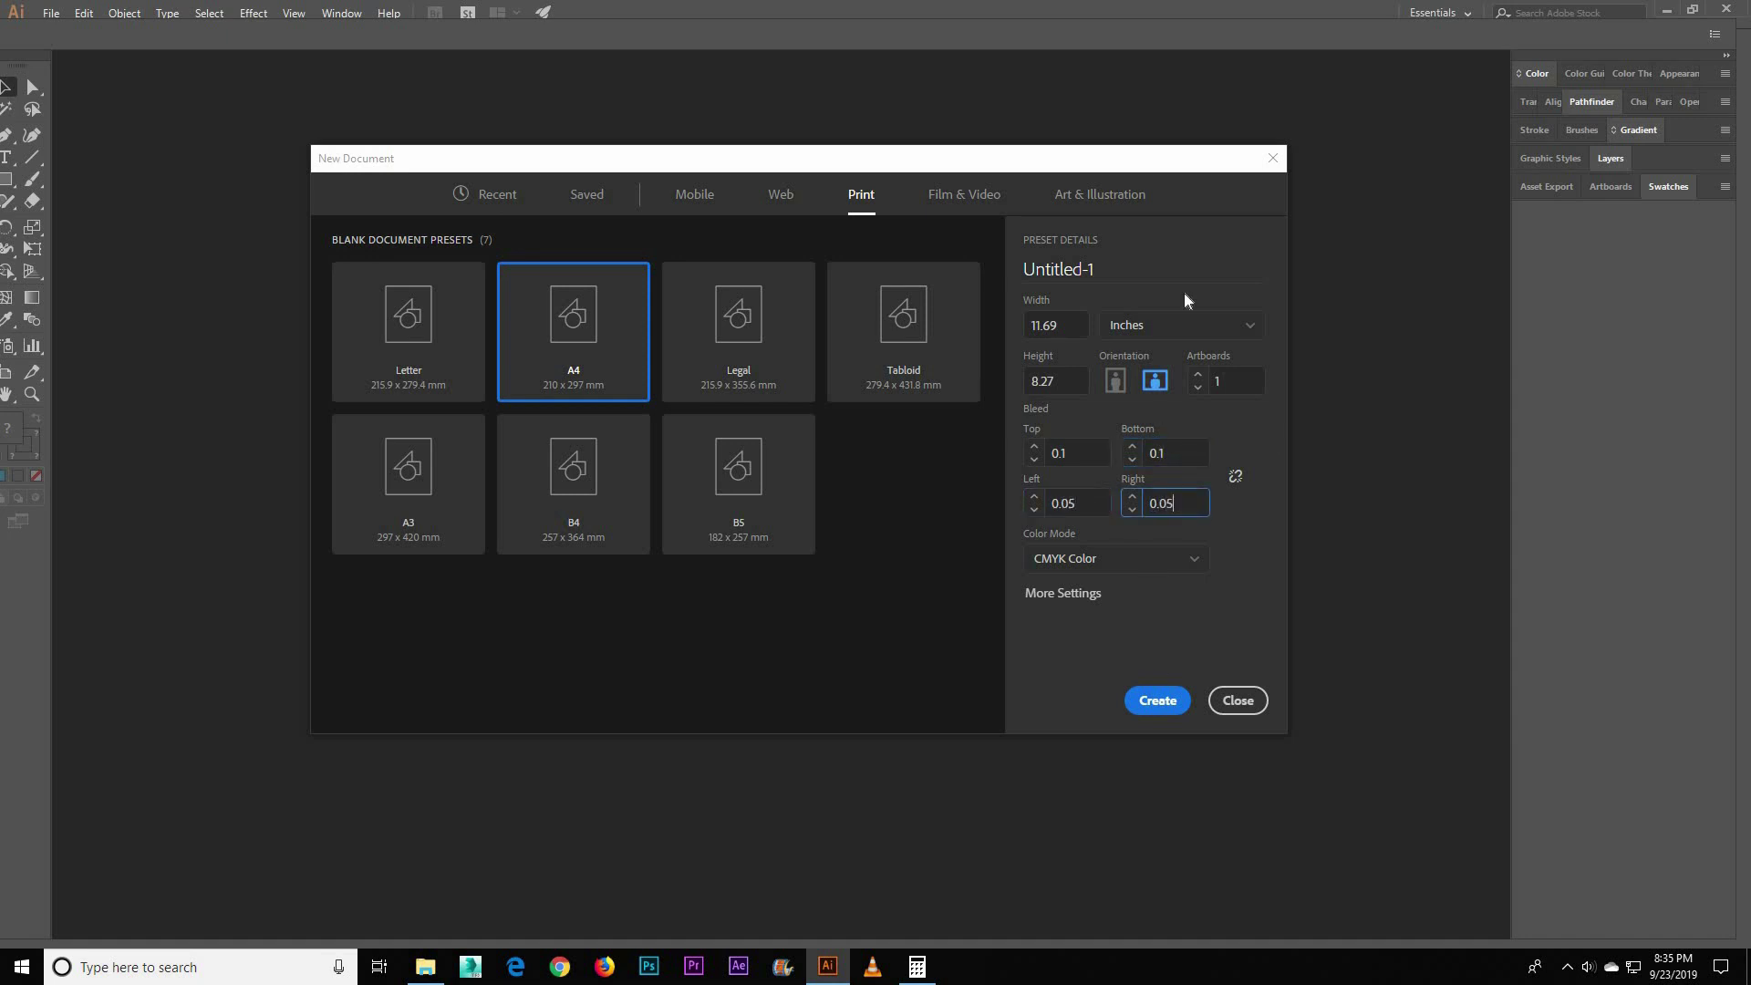
click(1163, 708)
click(1163, 708)
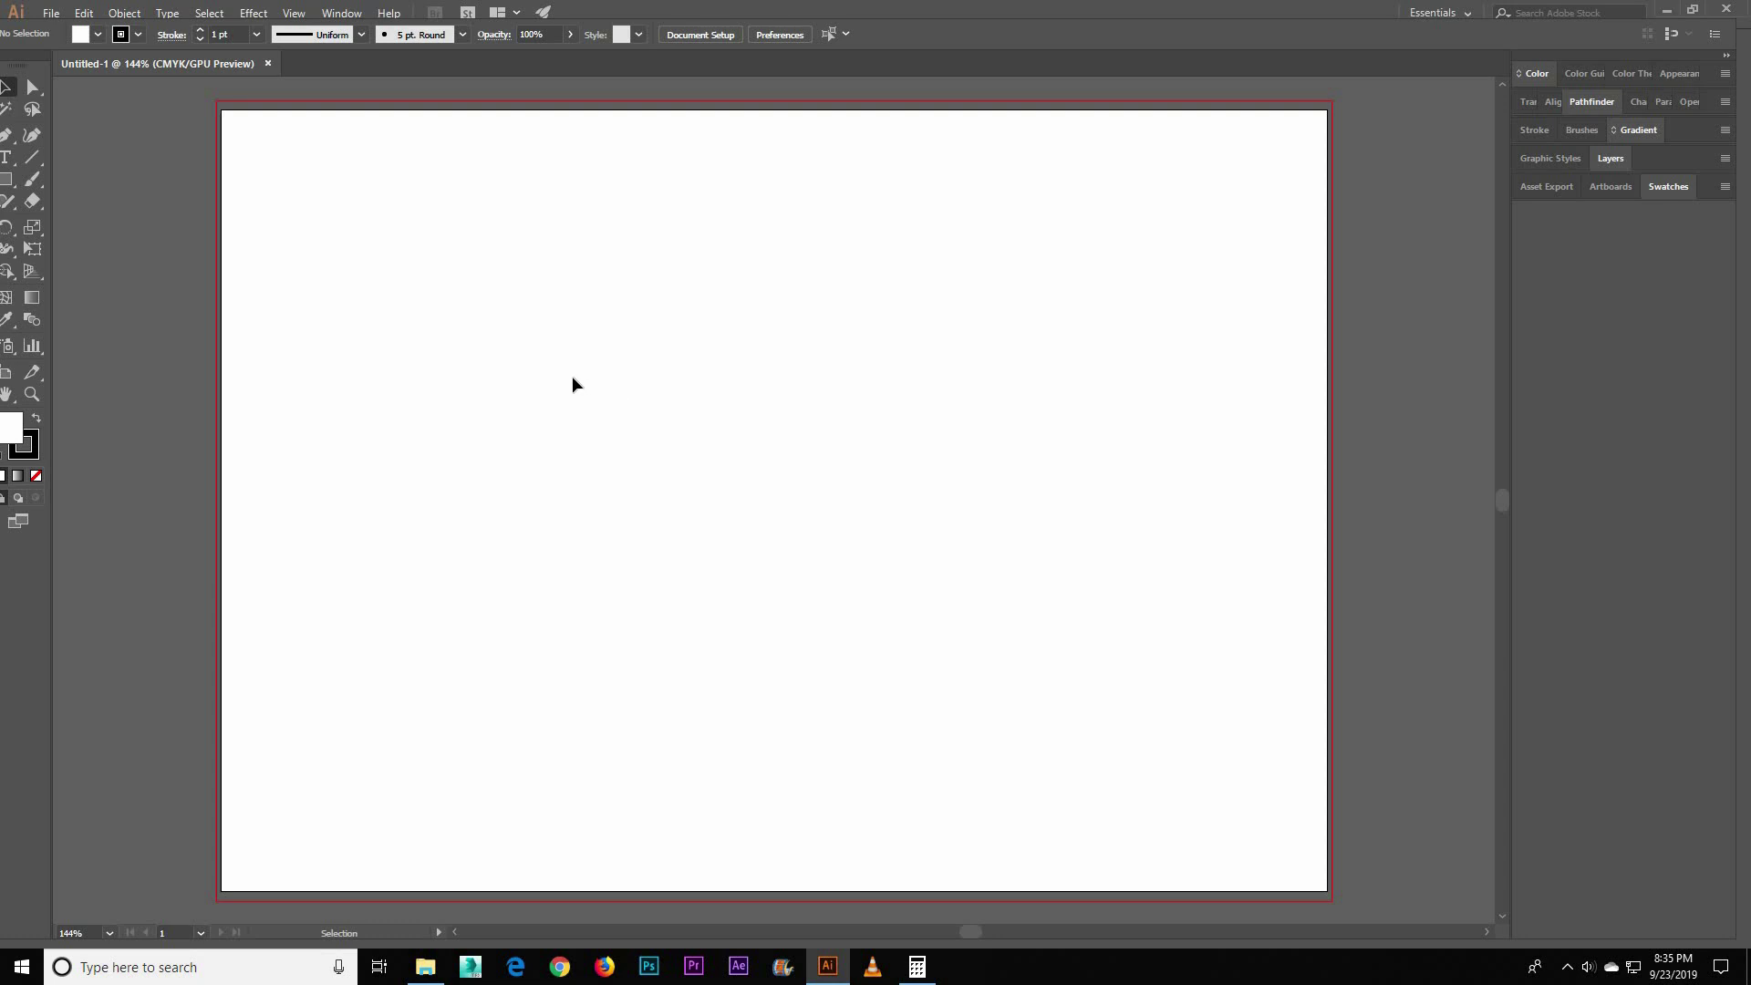
Step: Launch Calculator, then maximize Illustrator and select the artboard to check its width
click(921, 965)
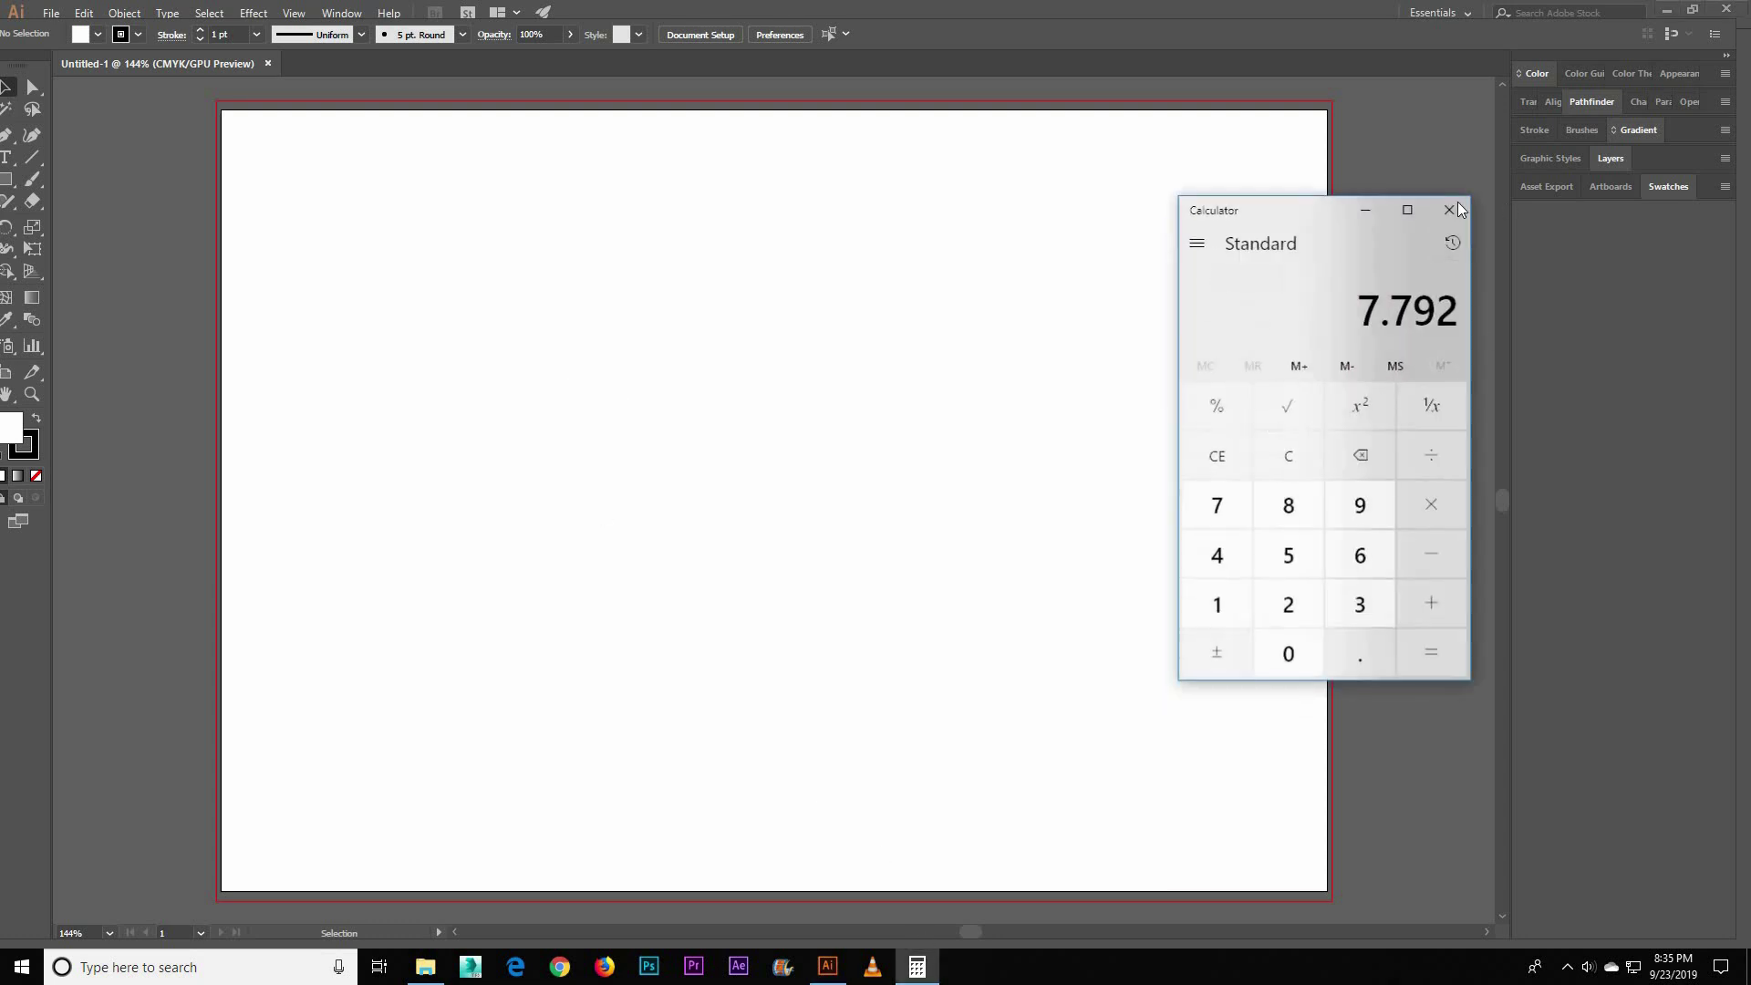
click(1455, 209)
key(super)
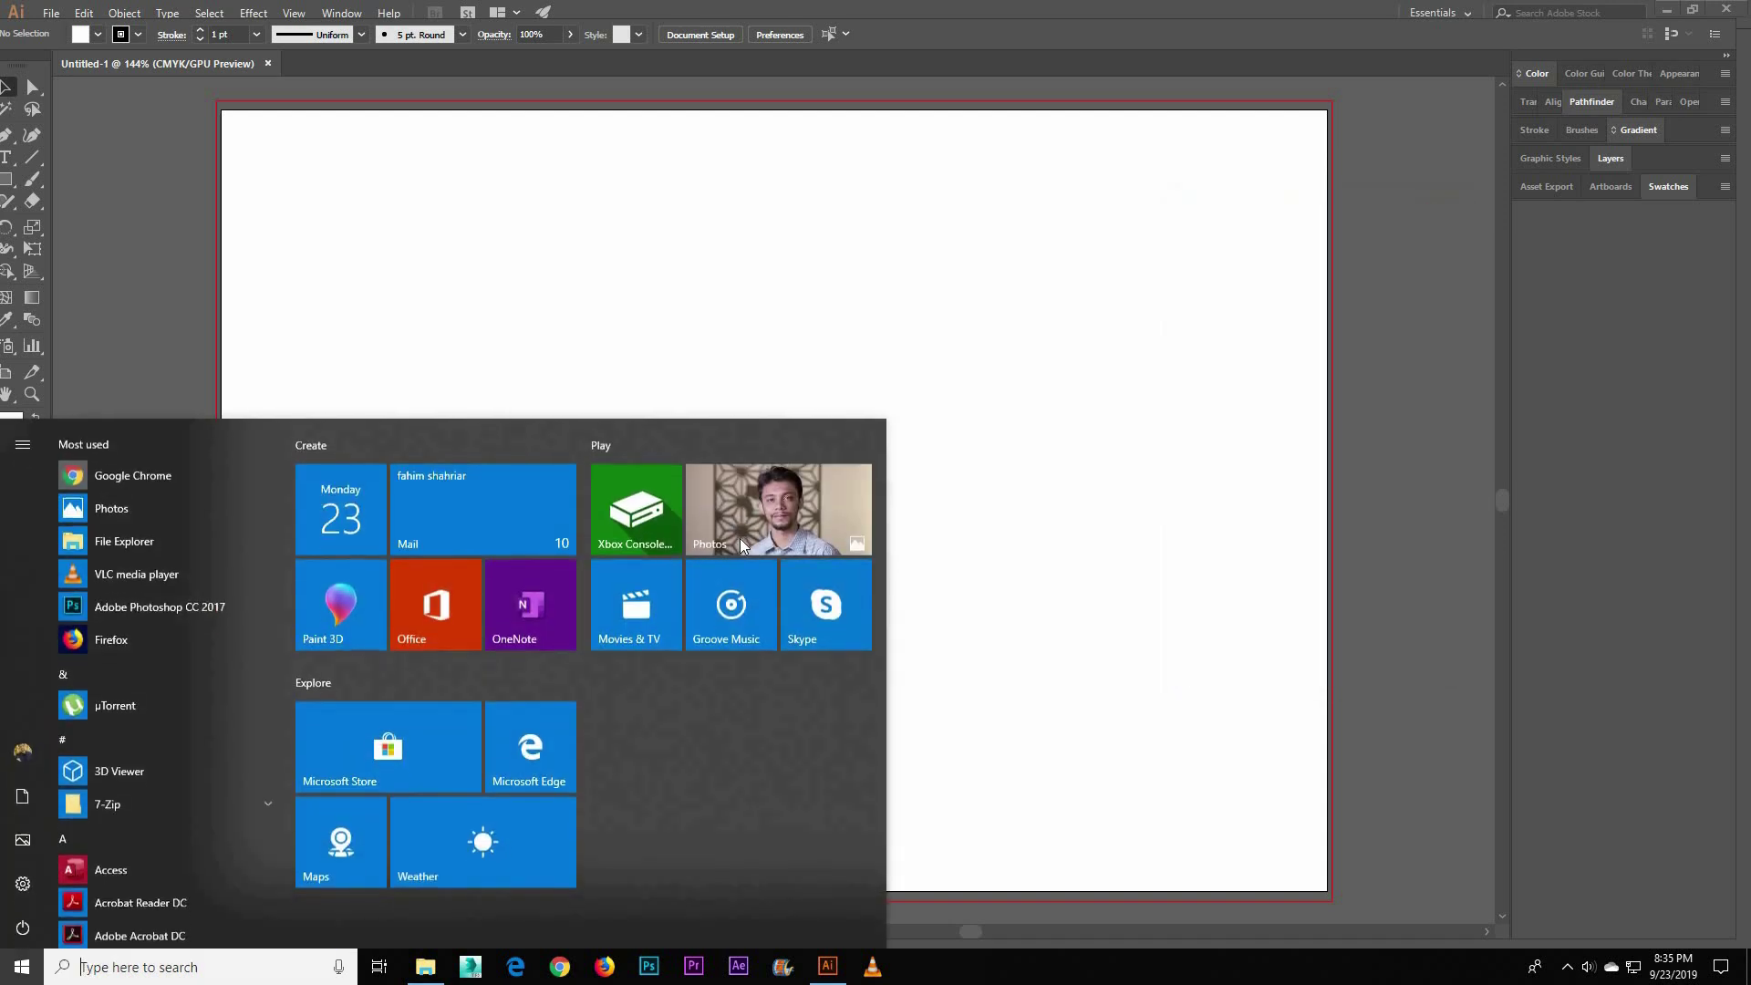
text(calc)
key(Return)
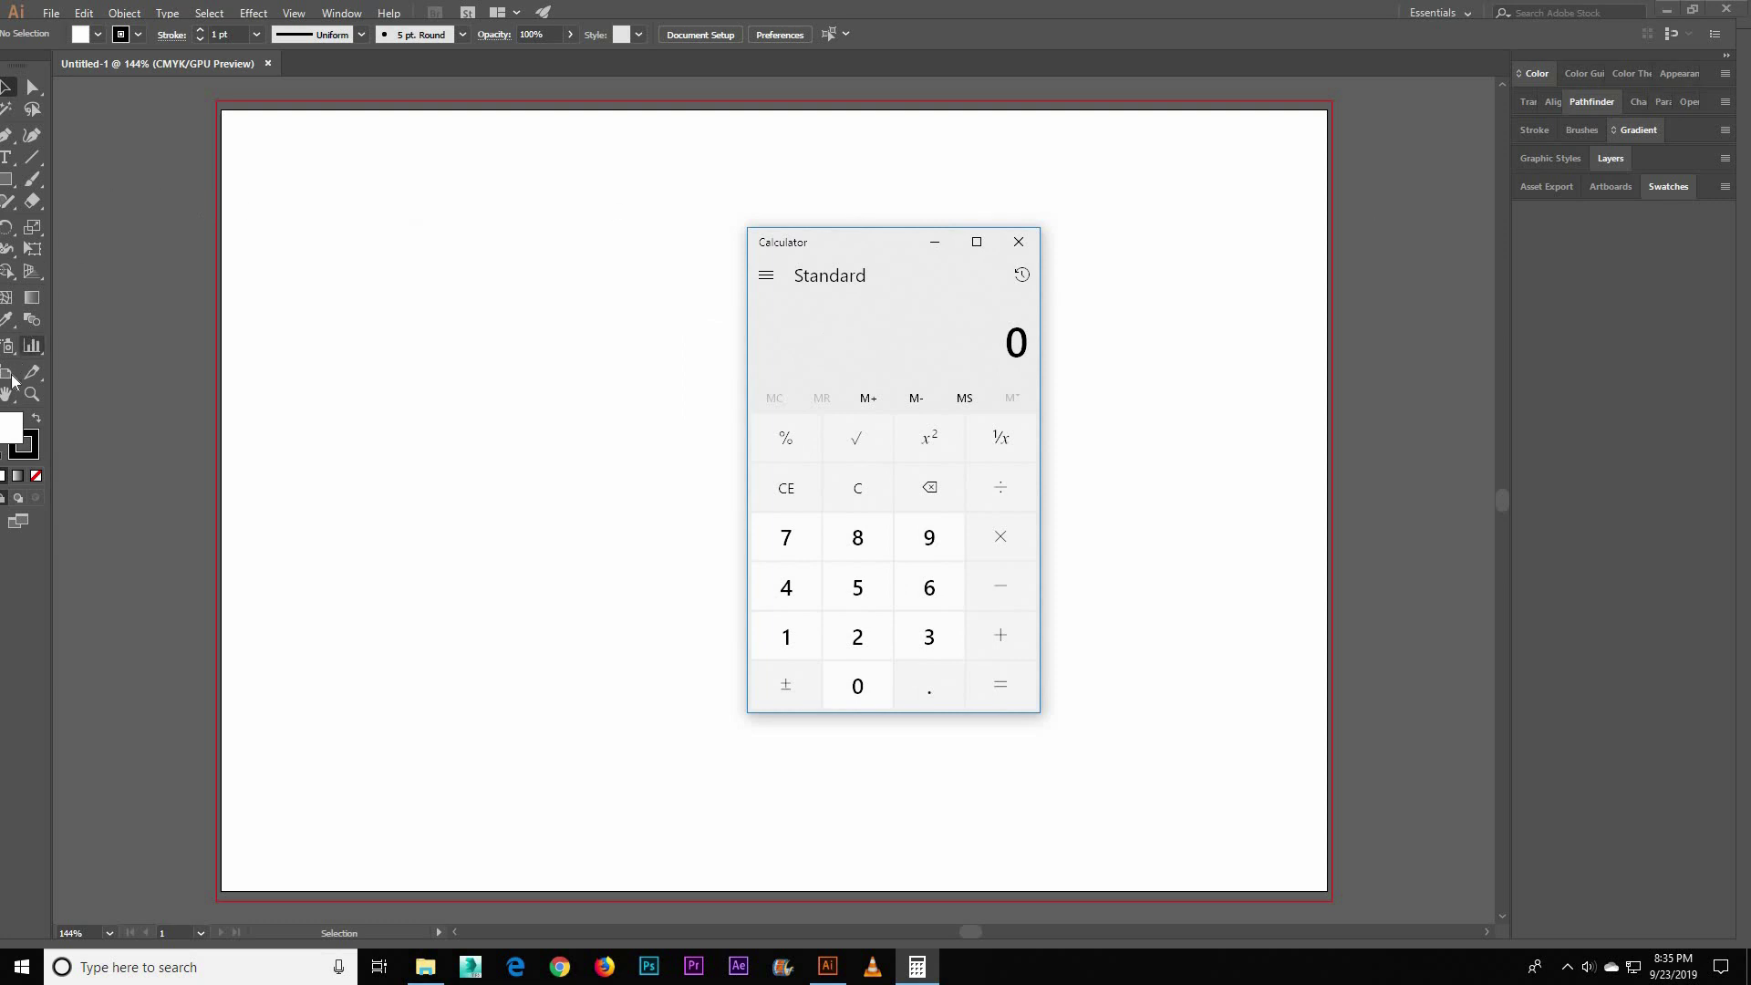
click(1692, 9)
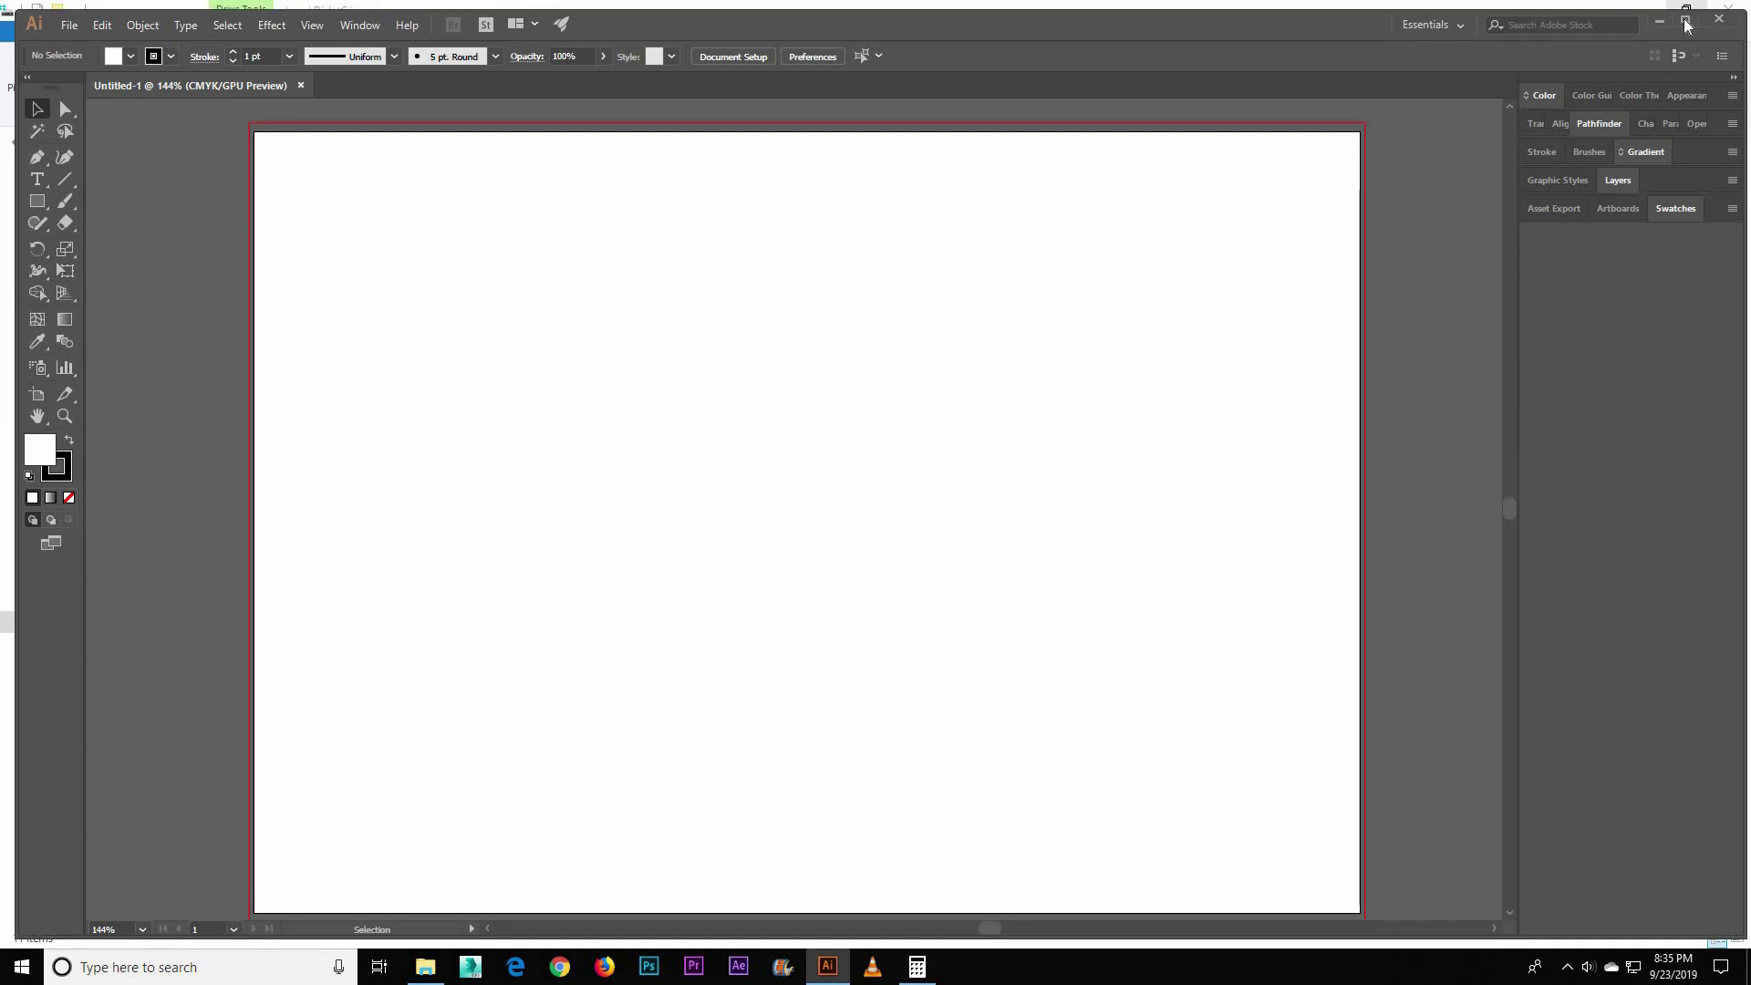
click(1686, 21)
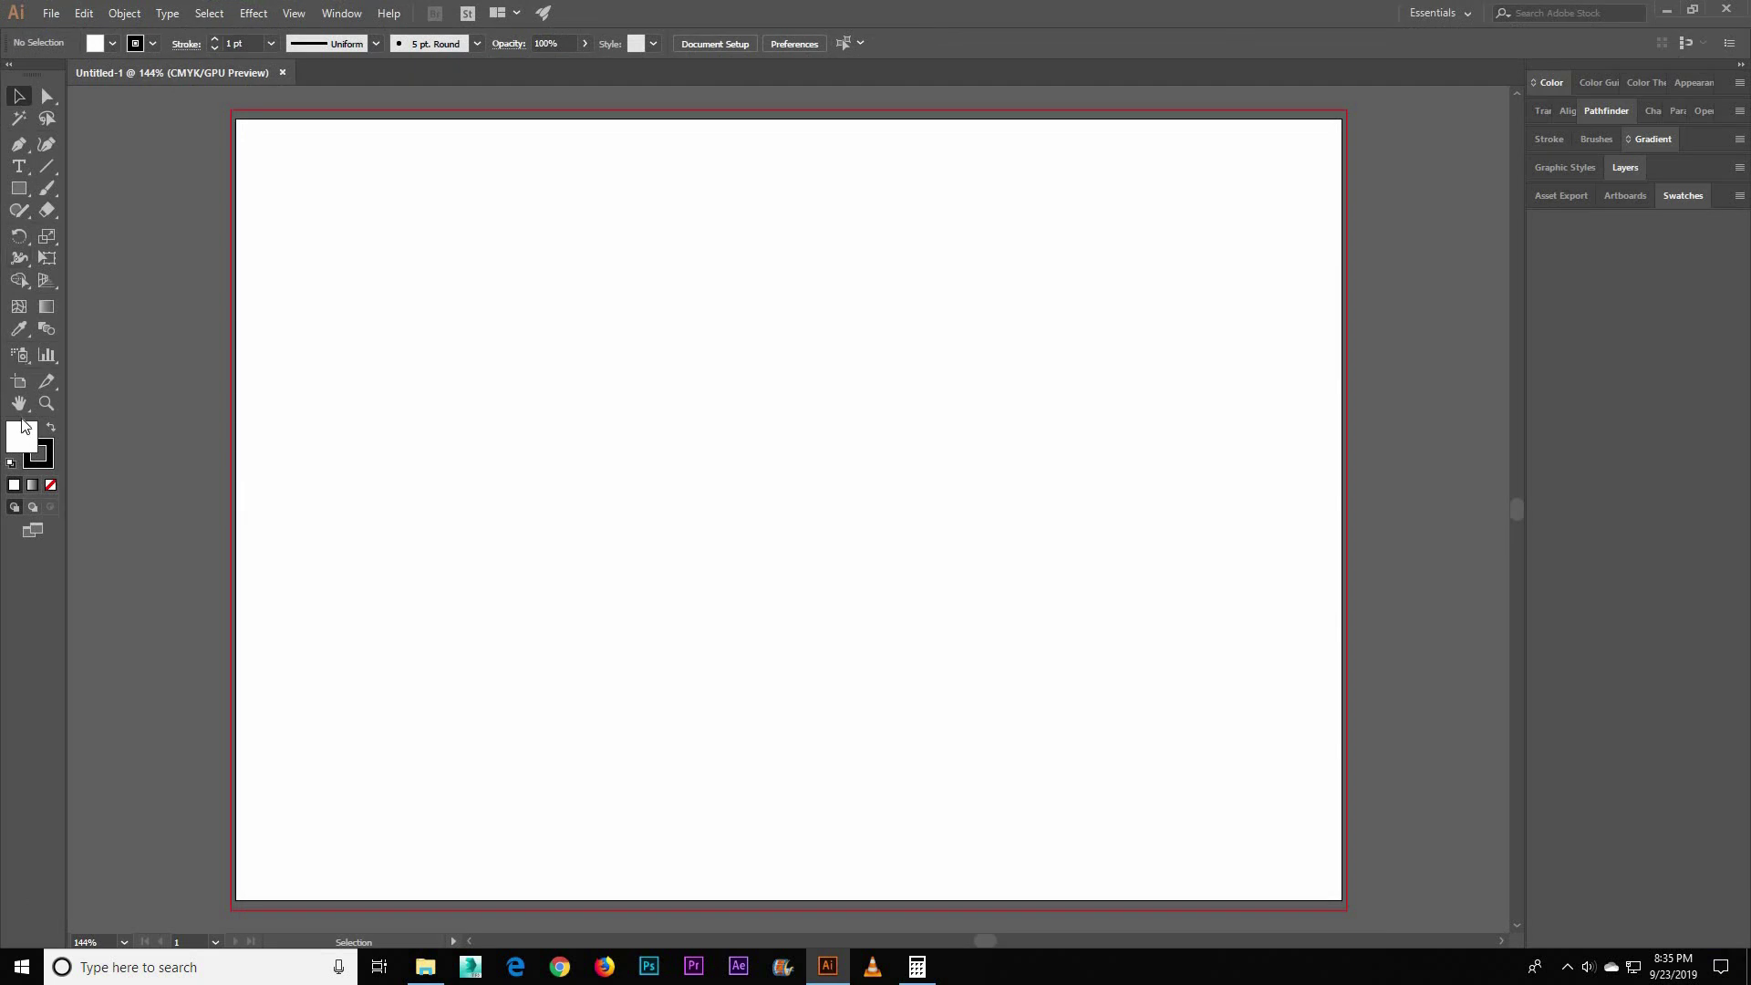
click(18, 381)
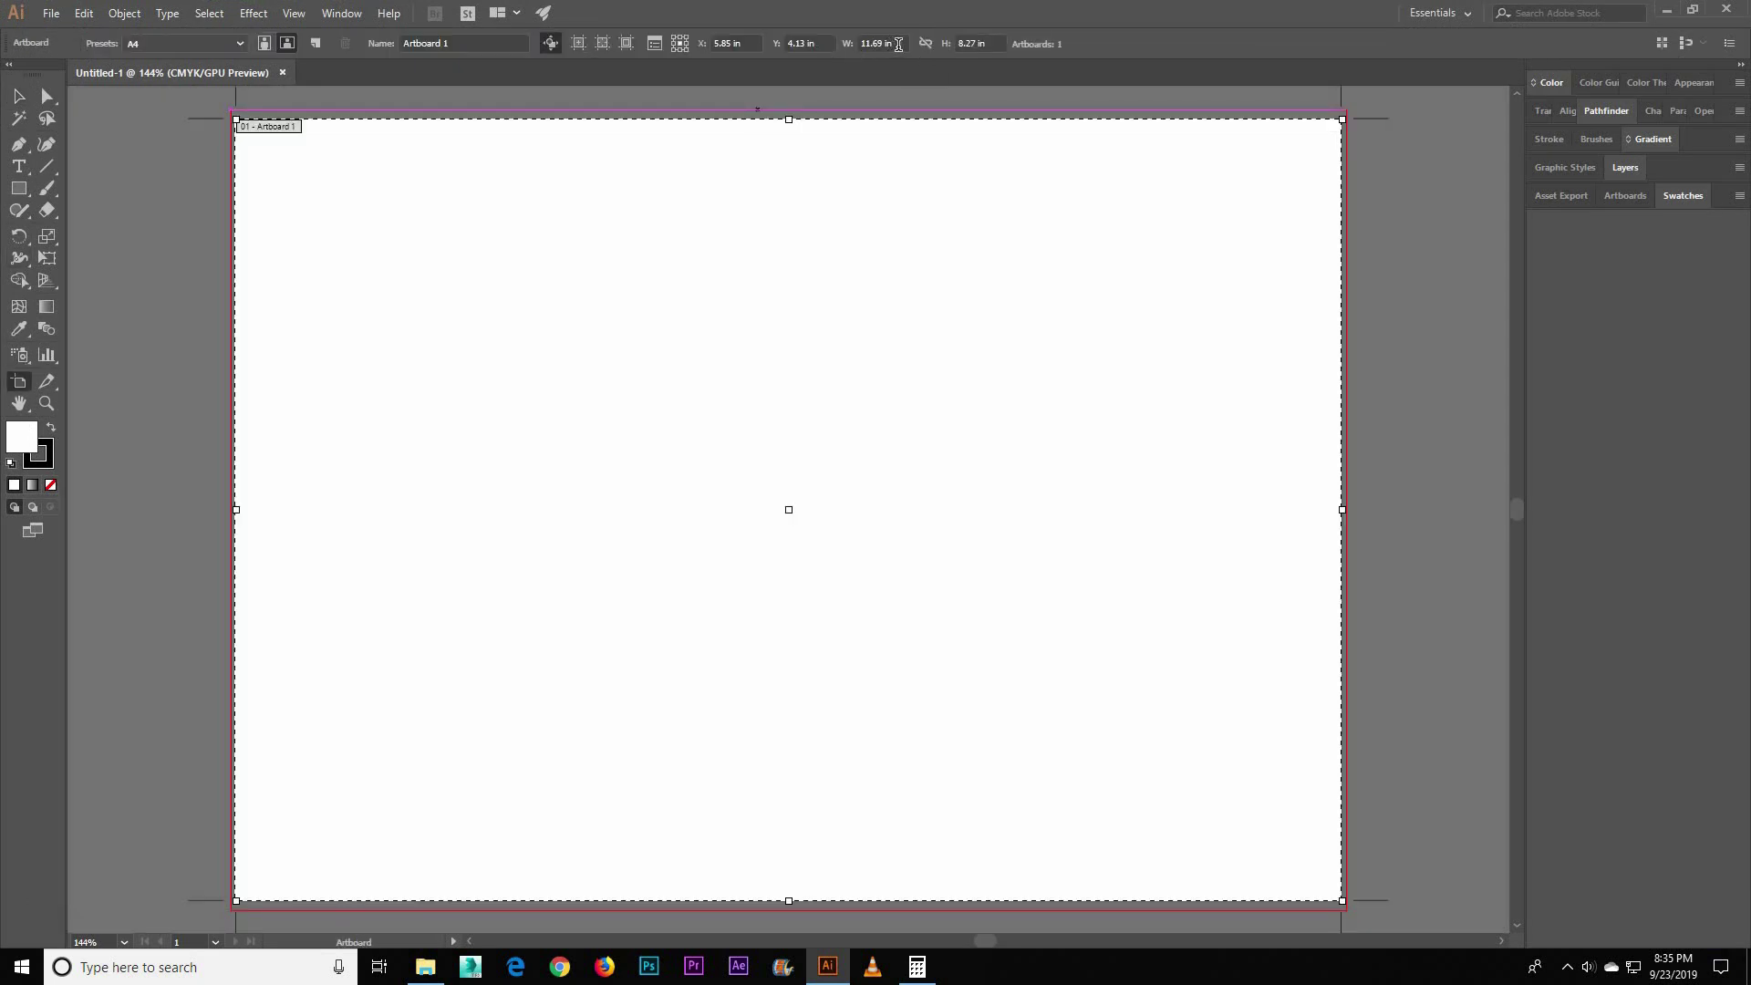
Step: Divide the 11.69-inch page width by 3 (about 3.897 in), then close Calculator
click(916, 967)
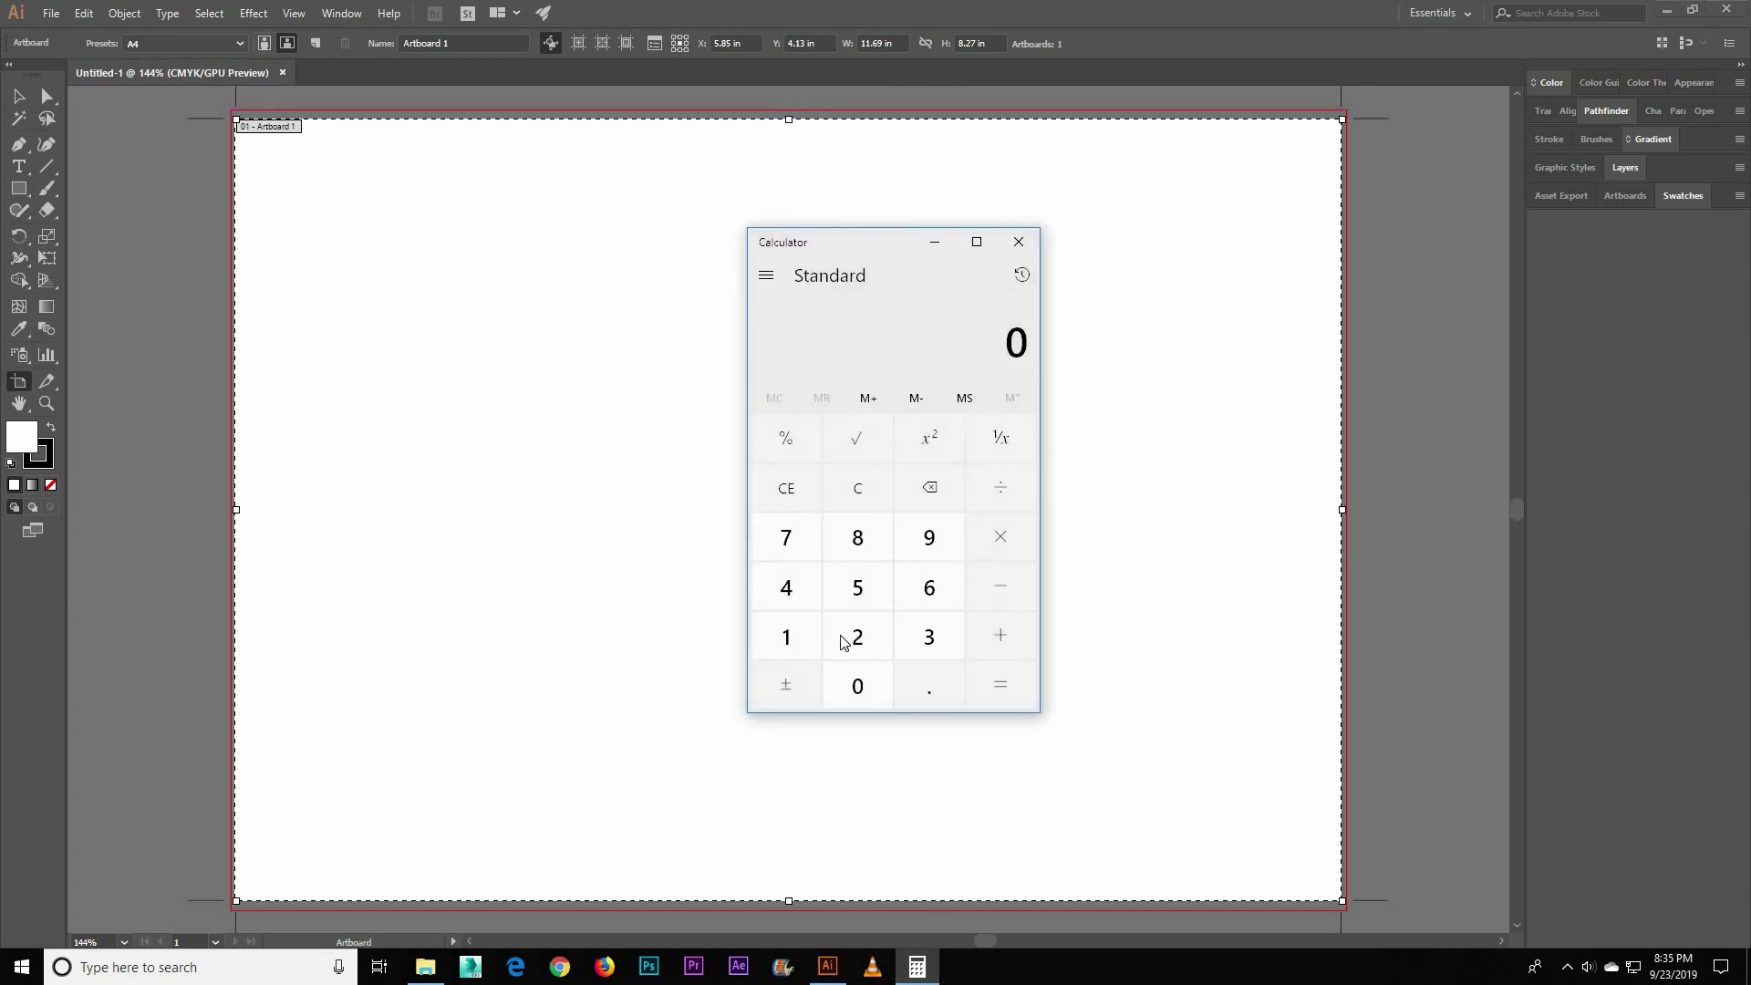
double_click(785, 639)
click(921, 690)
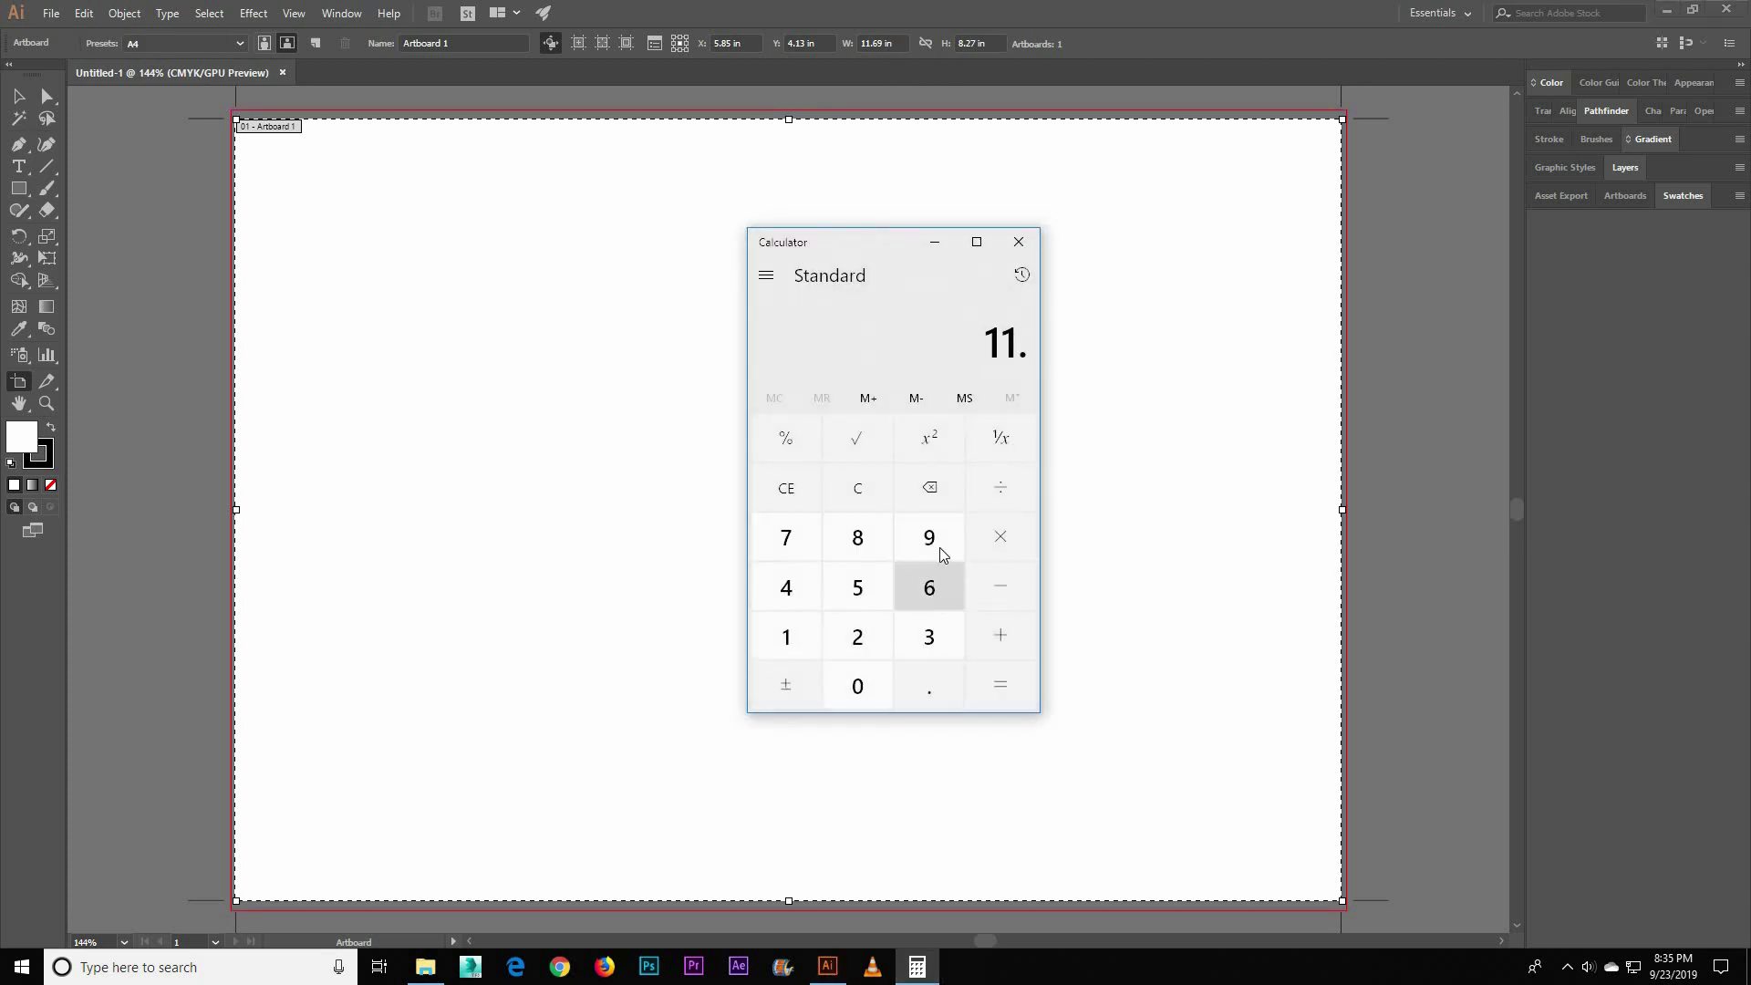
click(930, 583)
click(939, 538)
click(998, 490)
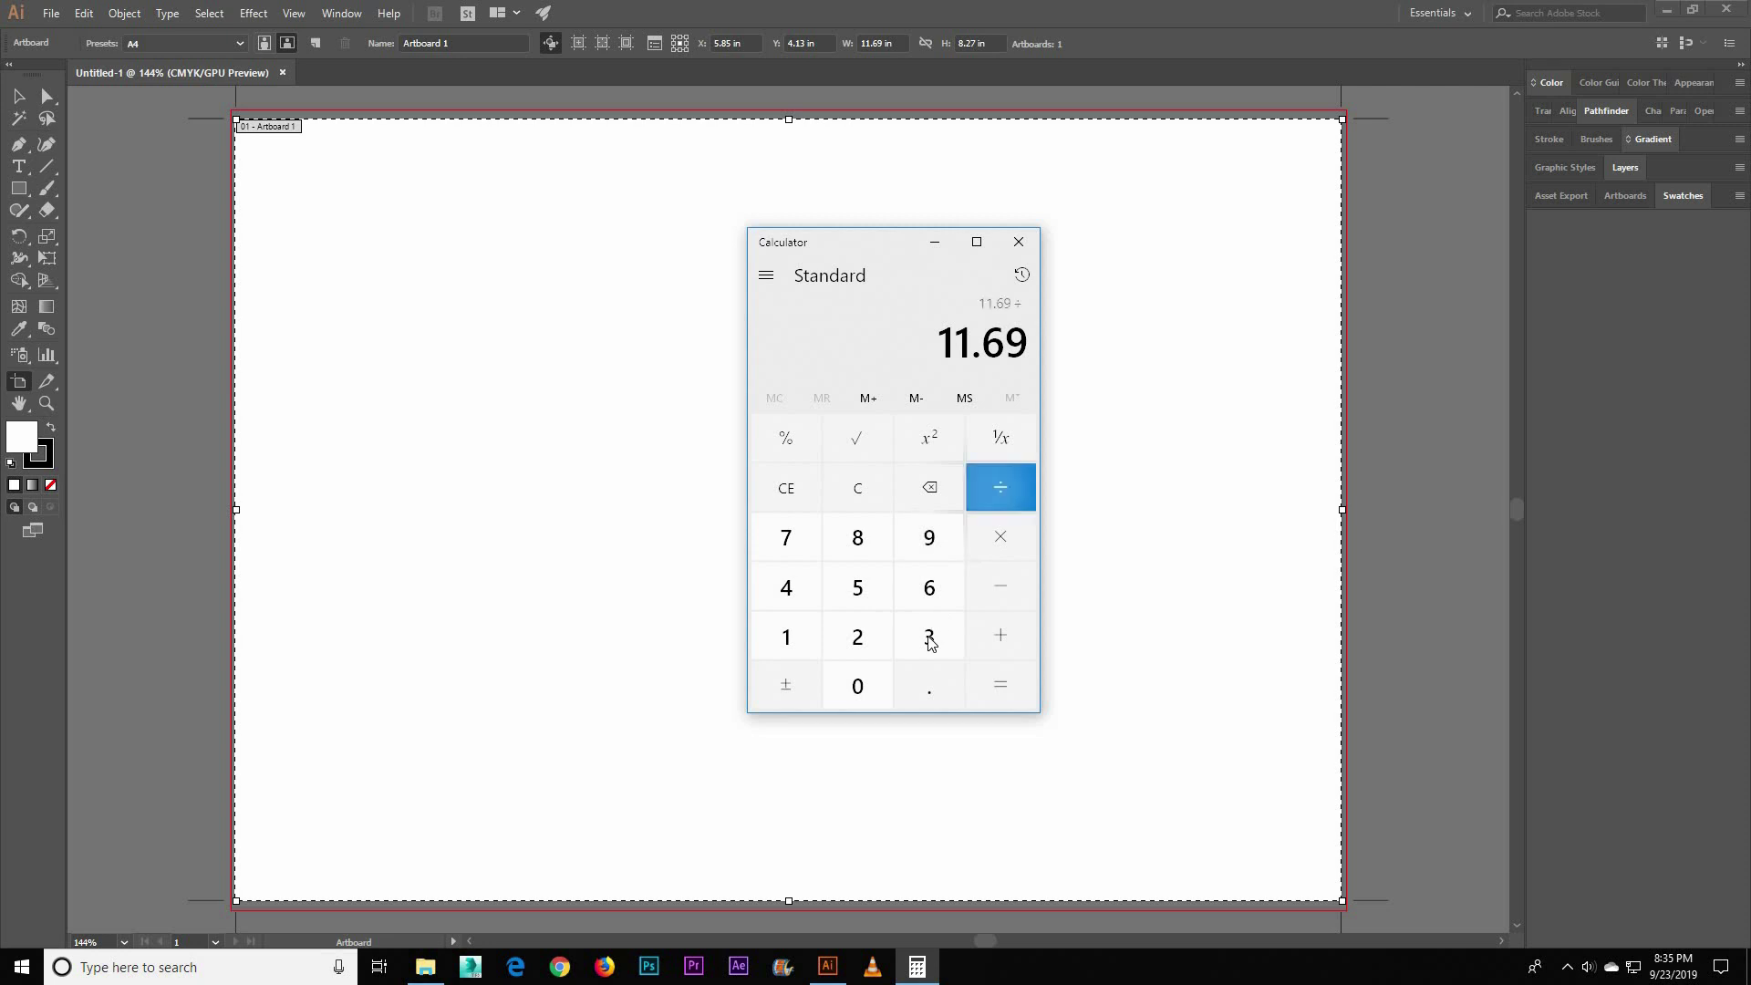
click(929, 639)
click(998, 686)
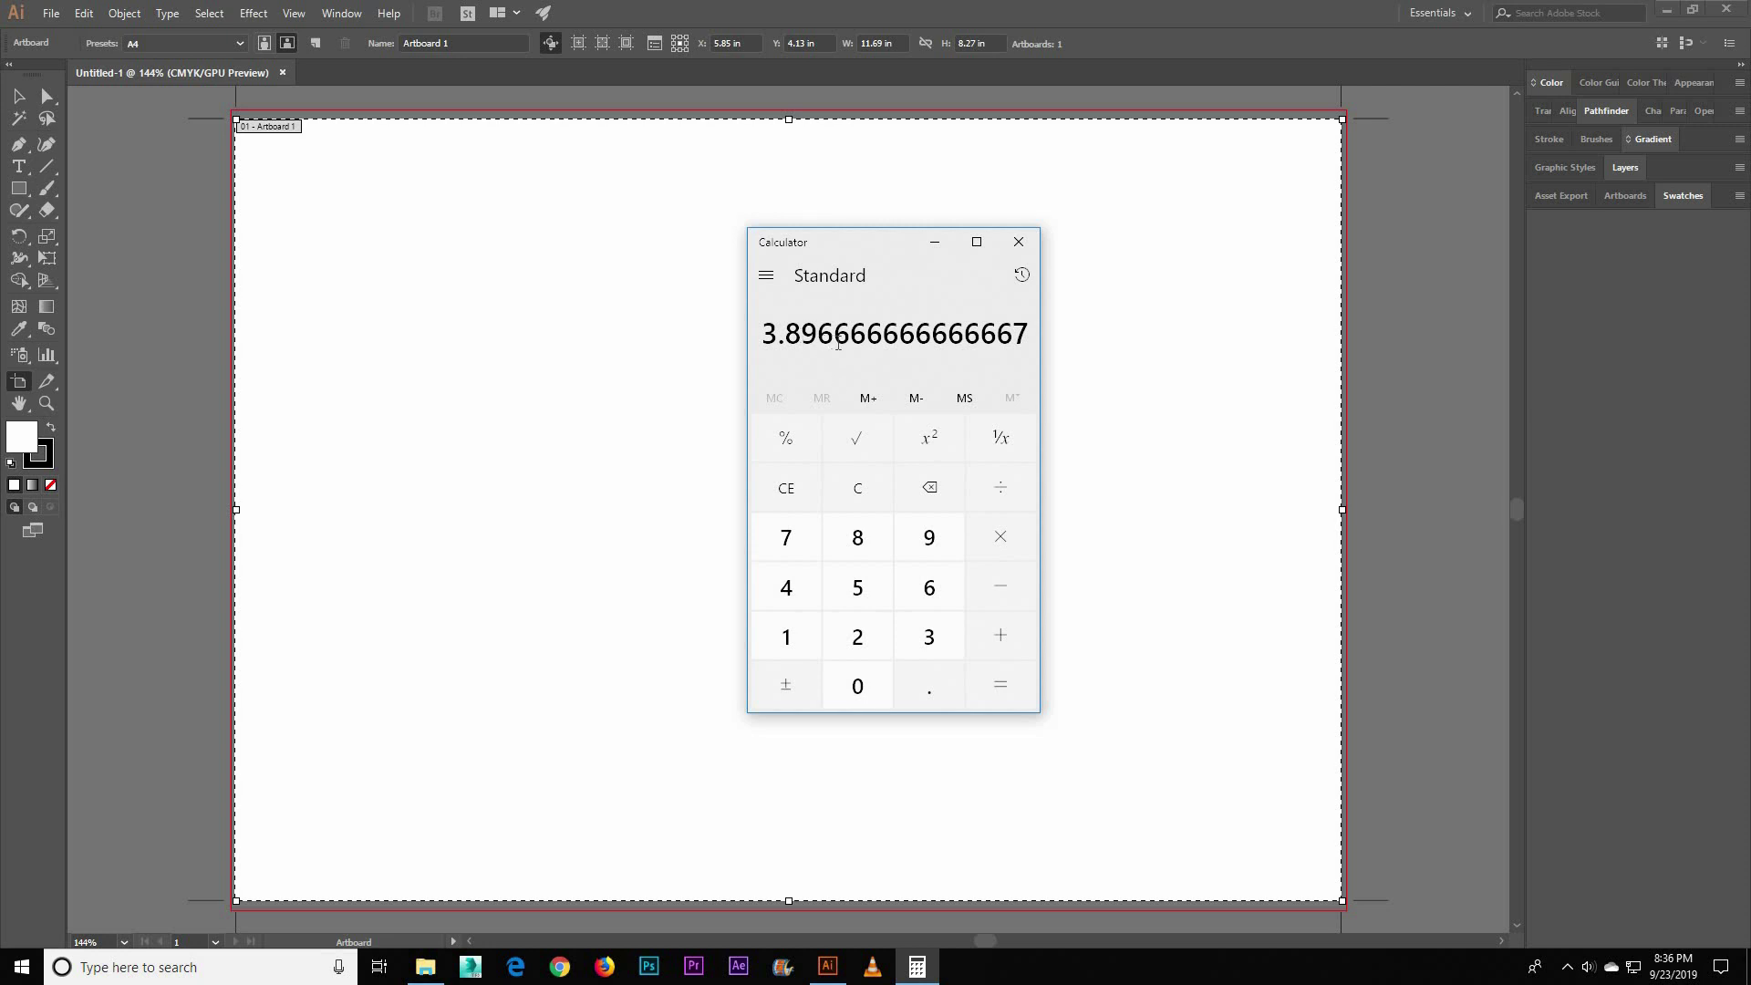
drag(764, 333, 834, 334)
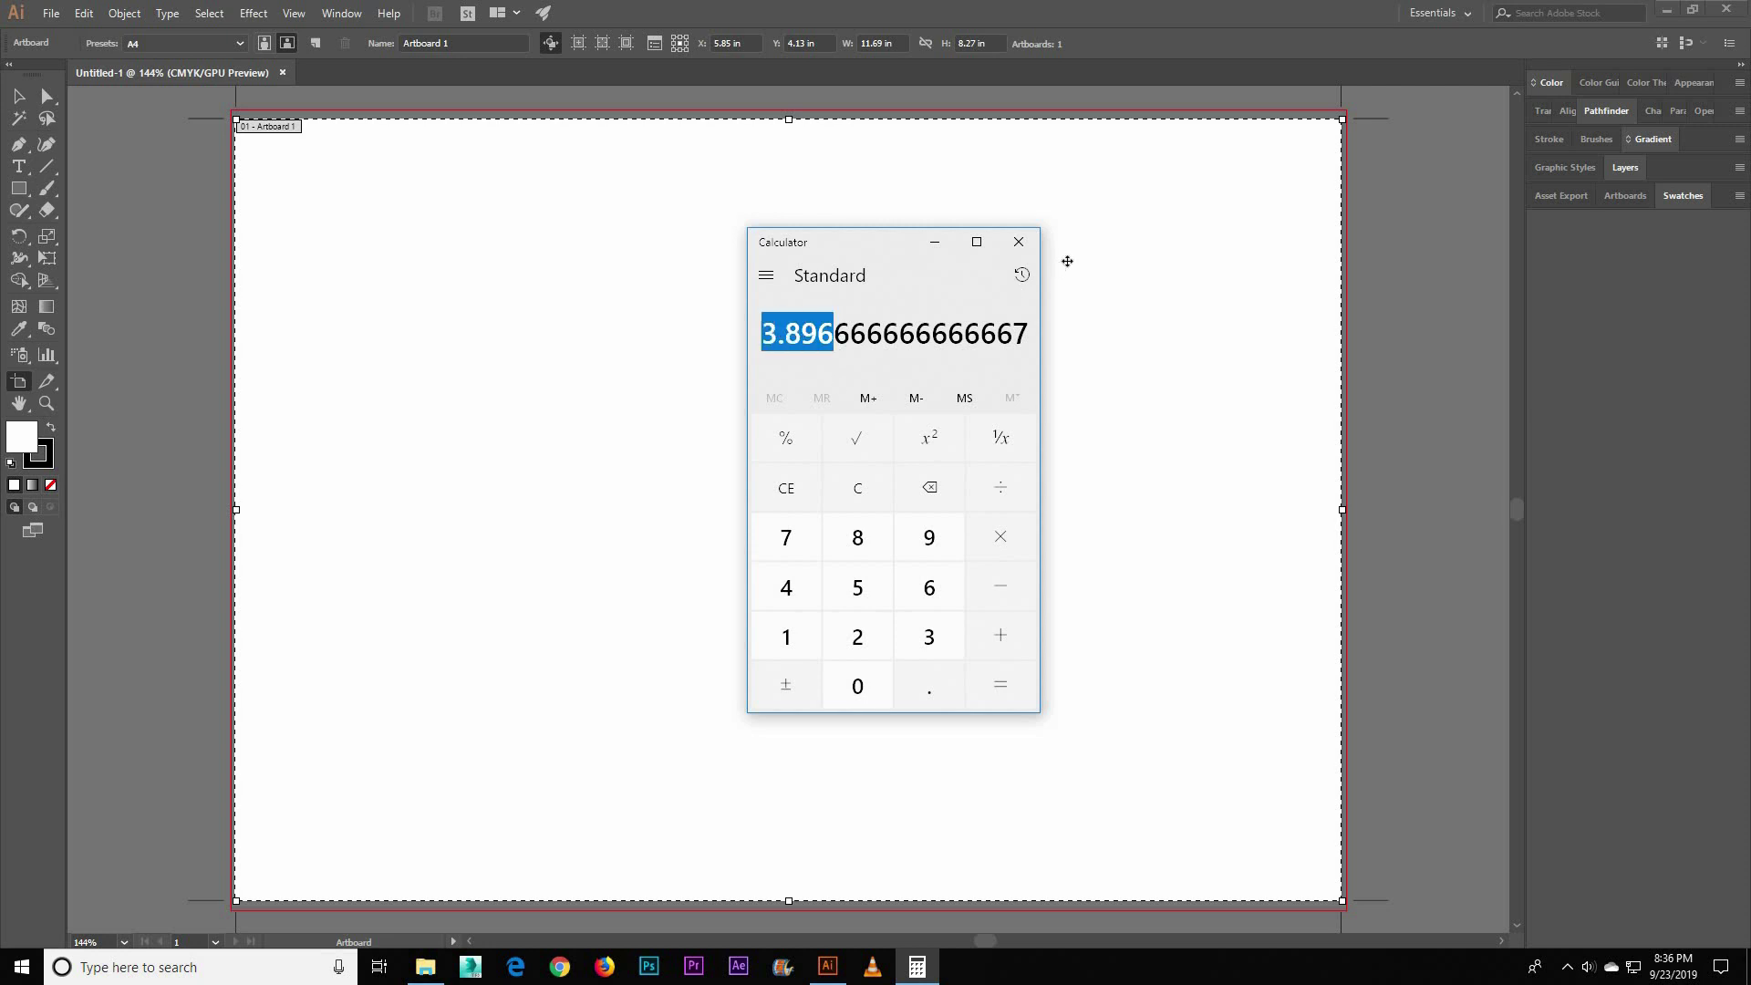
key(alt+F4)
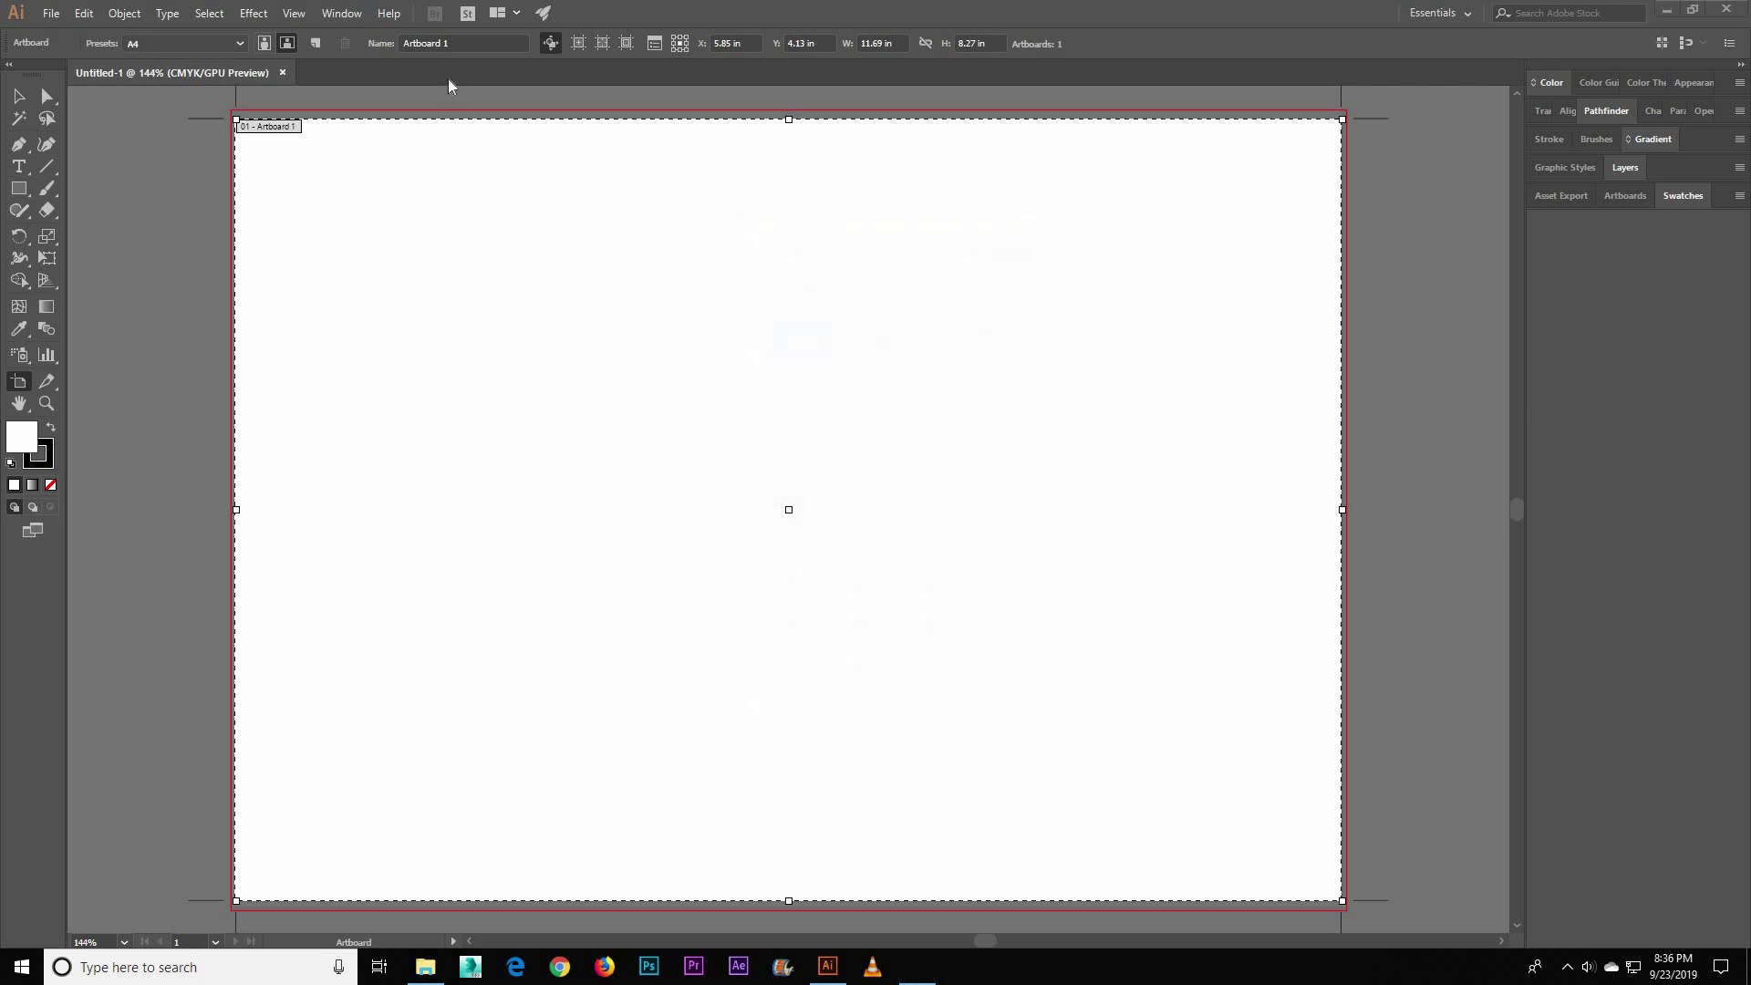
Step: Draw a full-height vertical line with the Line Segment tool and show the rulers
key(v)
click(46, 167)
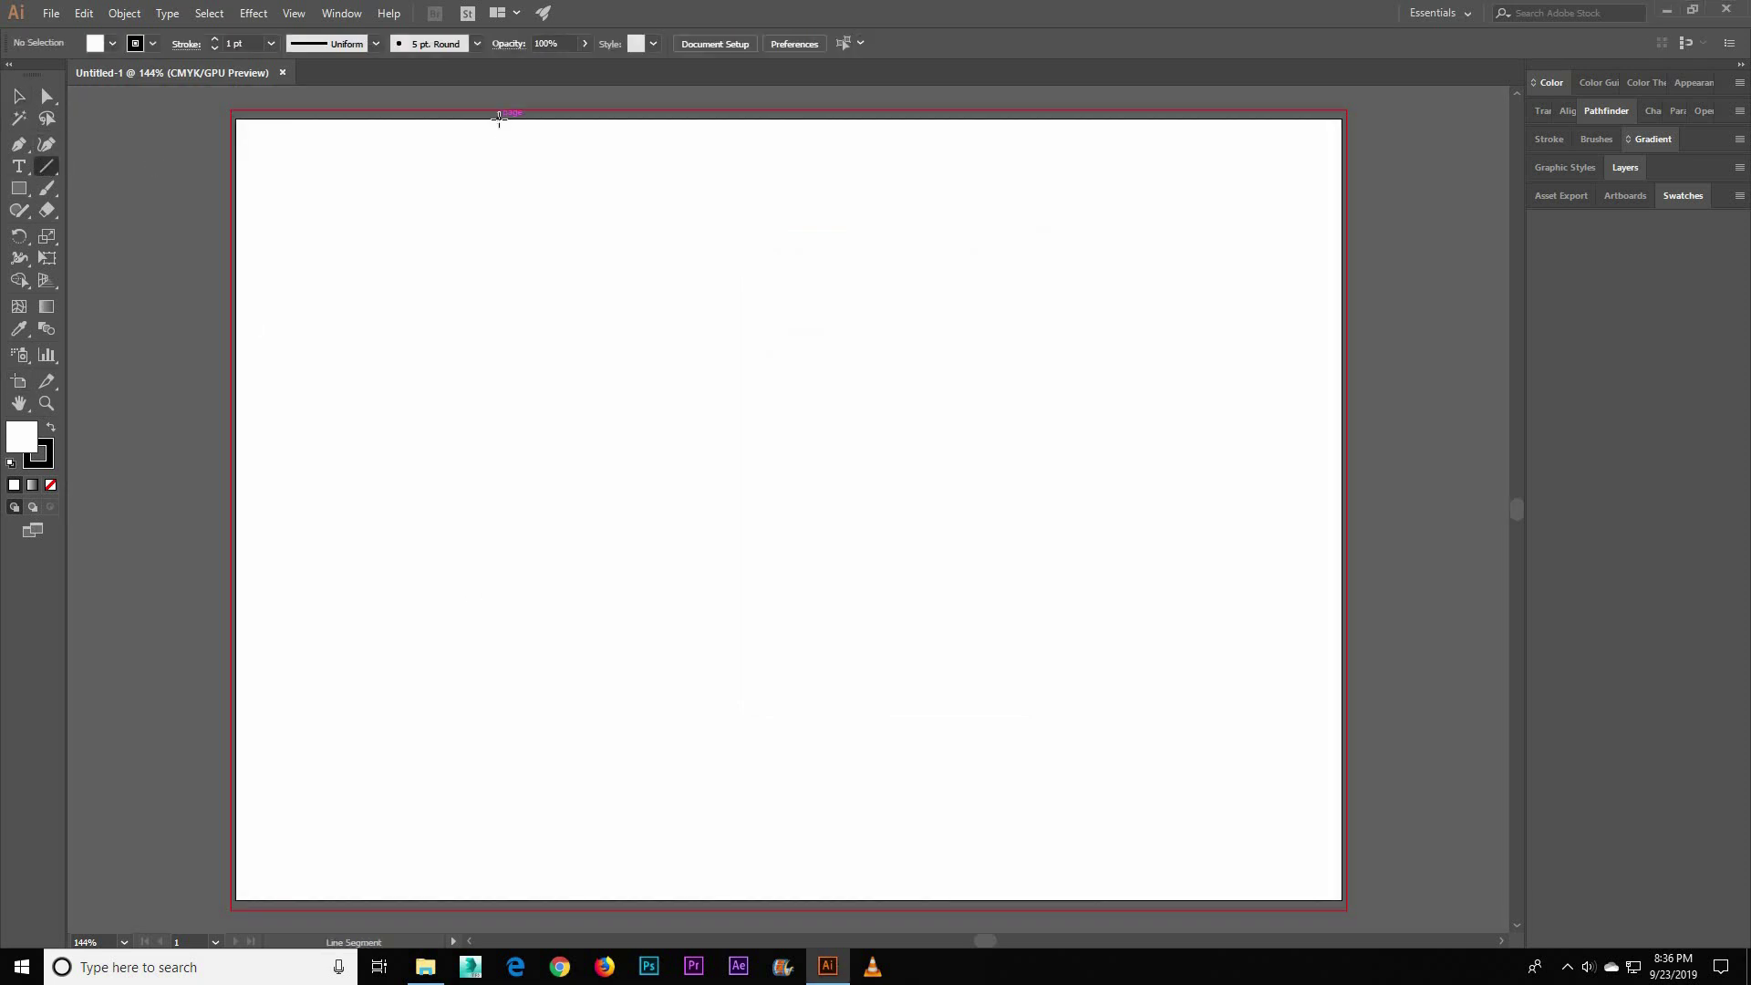
drag(493, 110, 493, 909)
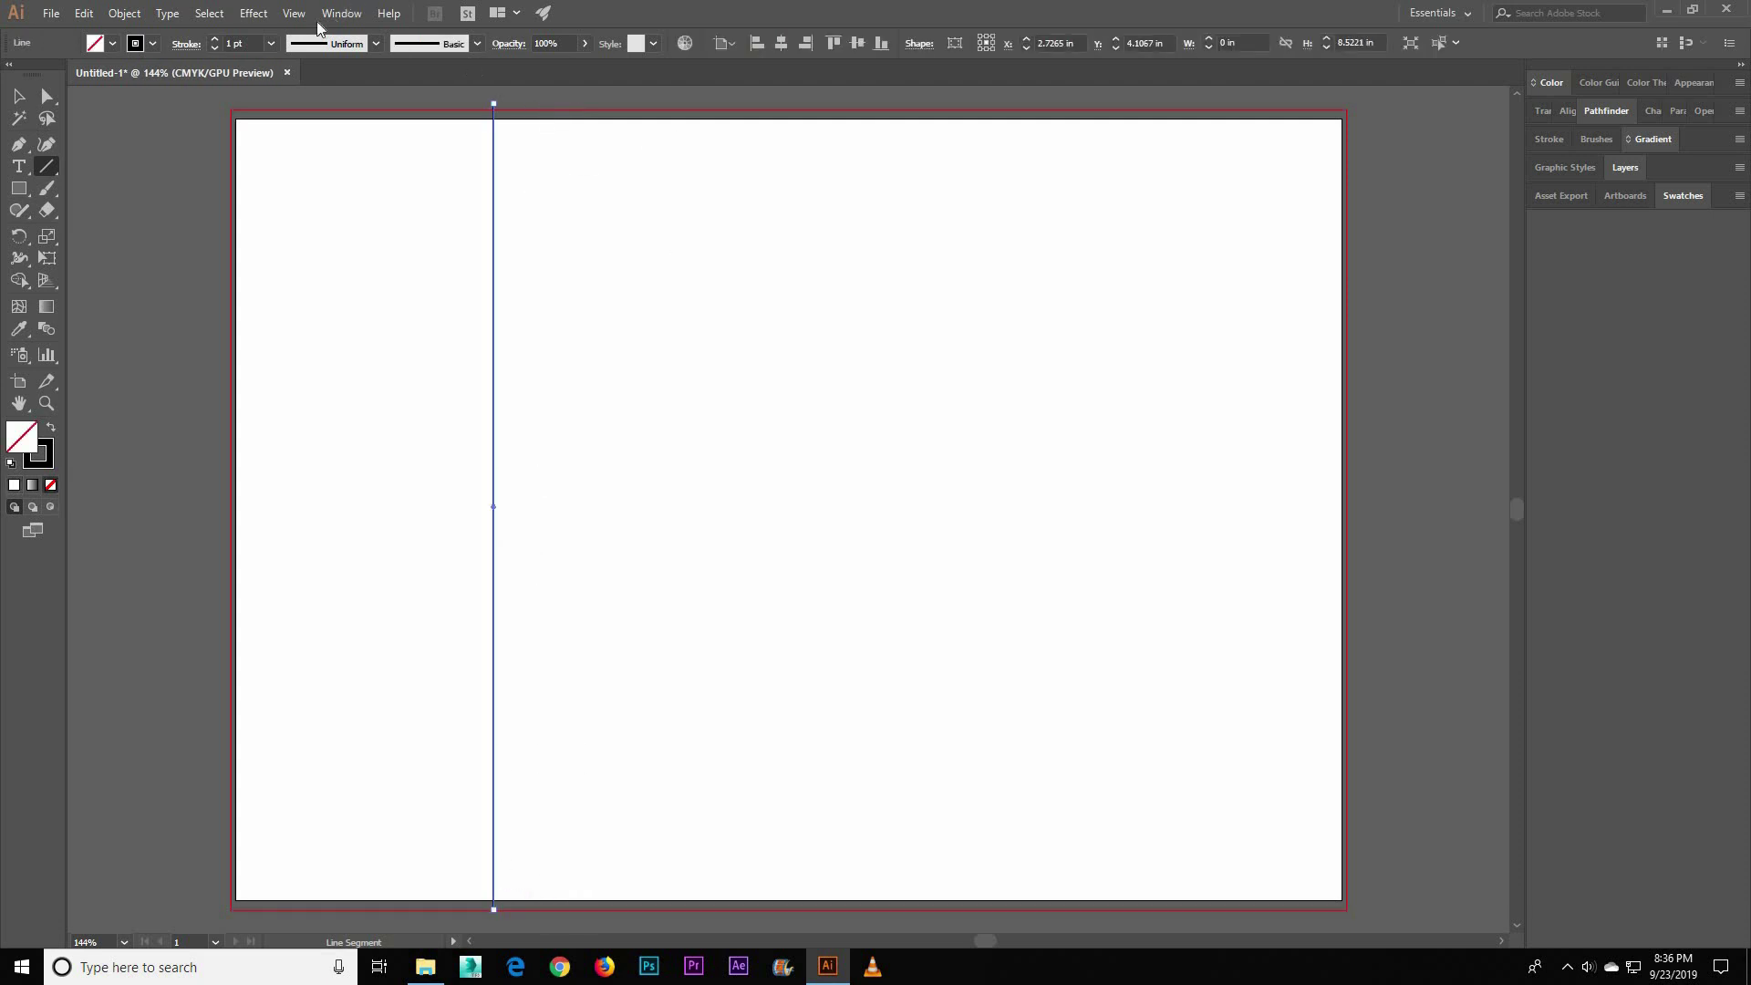
click(294, 13)
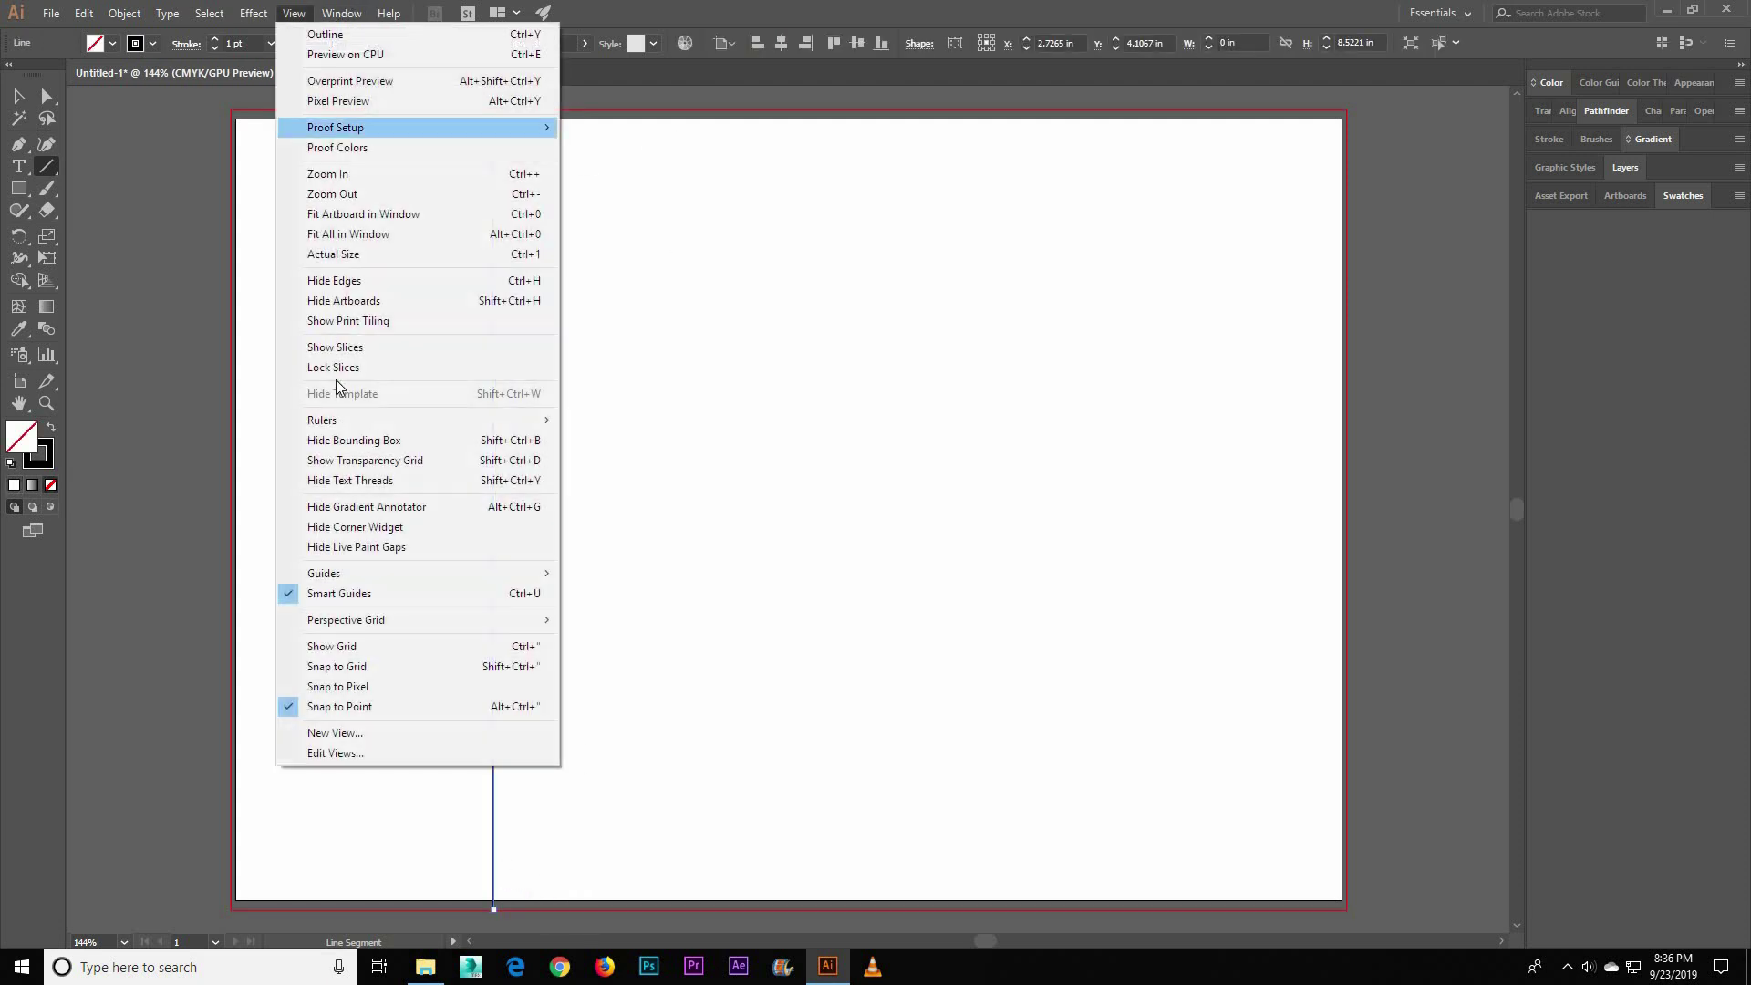
click(604, 422)
Step: Move the line to X 3.897 in and Alt-drag a copy to the right
key(v)
click(242, 134)
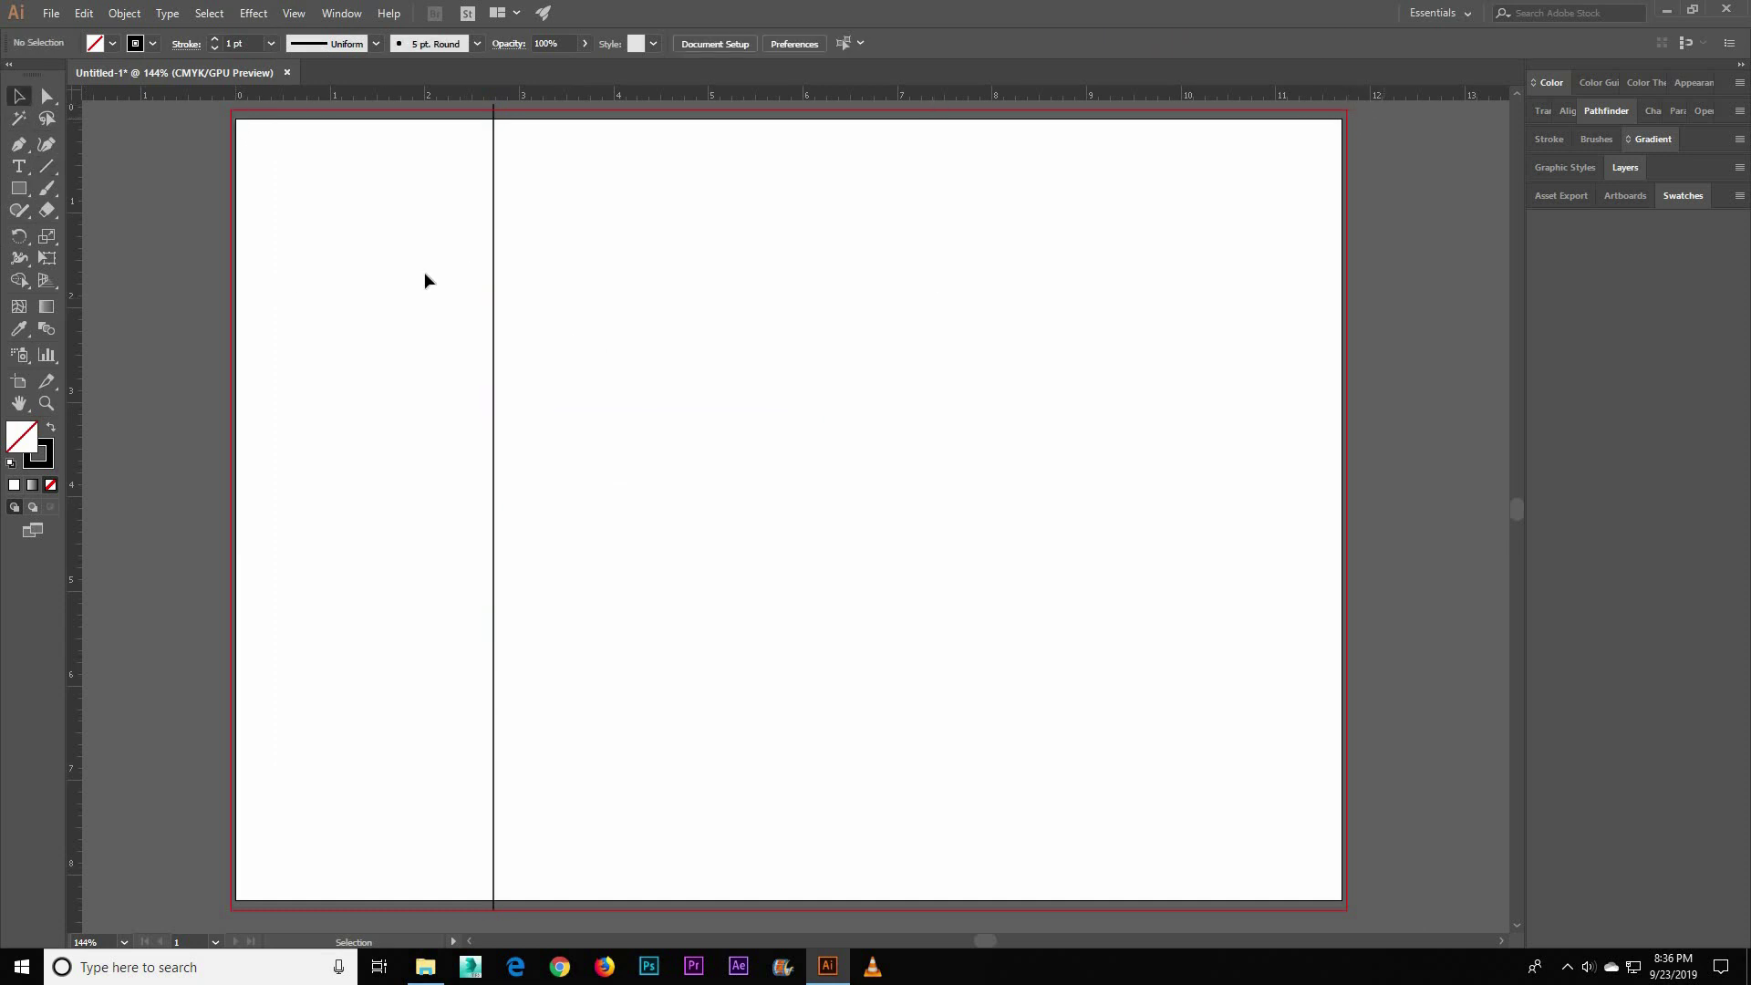
drag(435, 238, 609, 347)
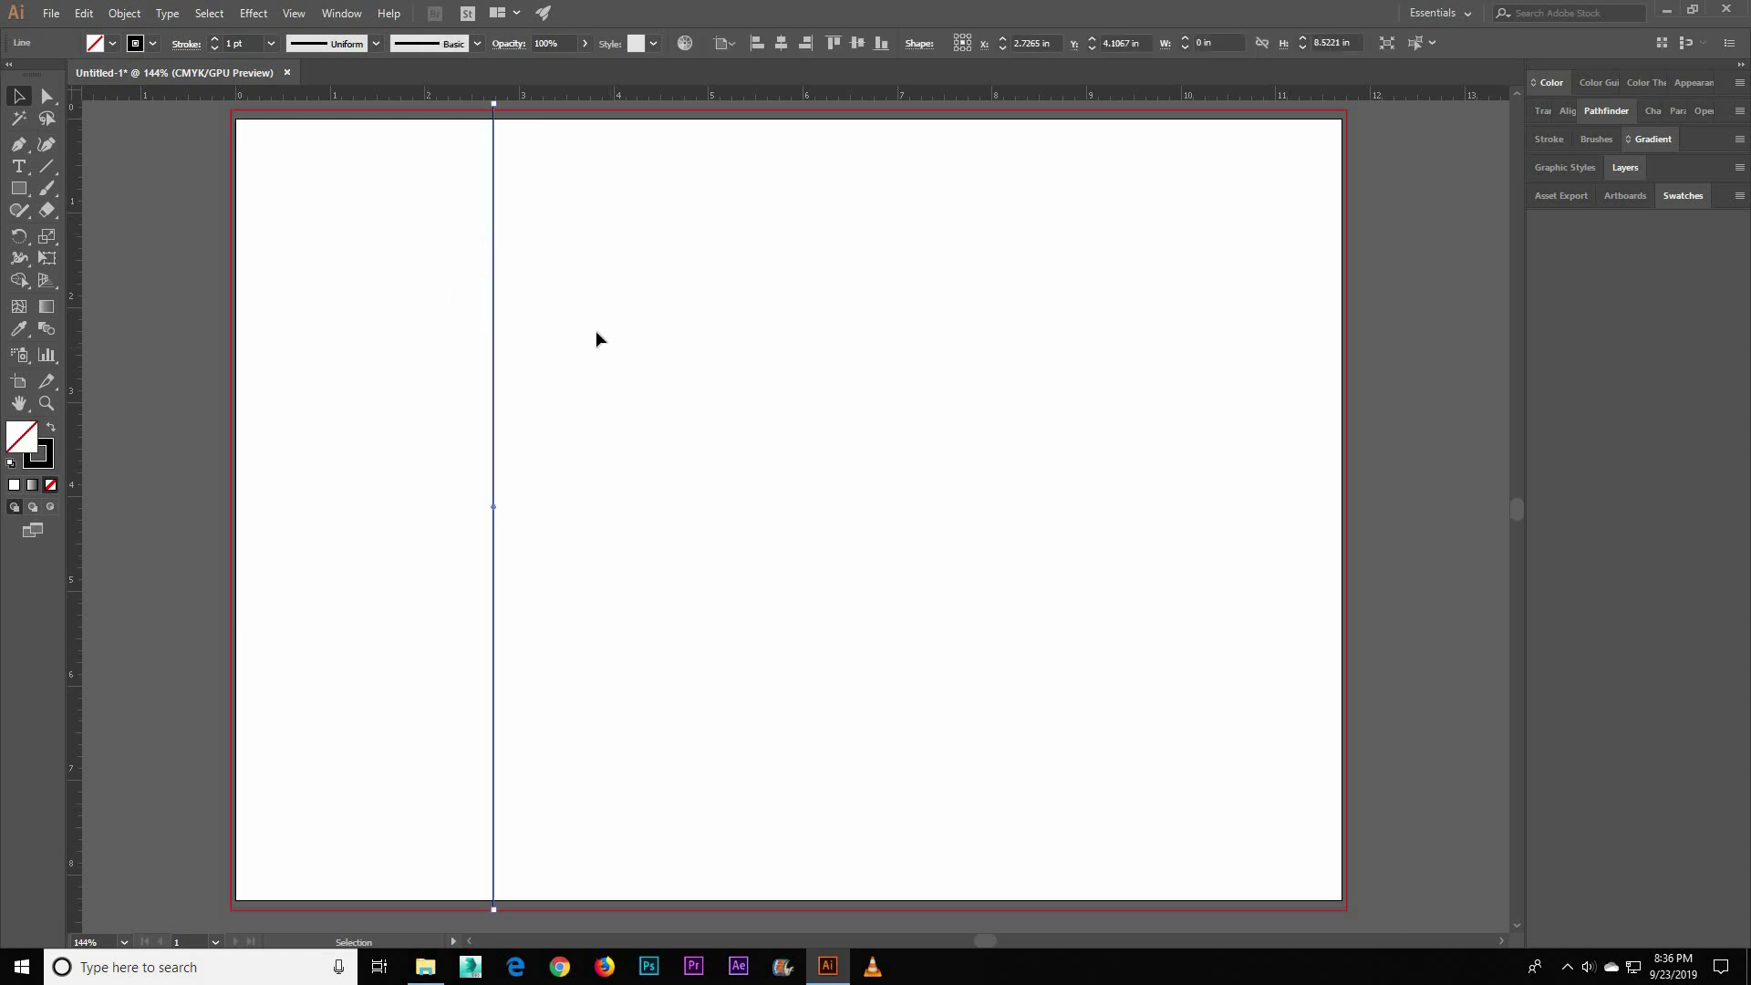
click(594, 349)
drag(408, 216, 597, 346)
click(1058, 39)
text(3.897)
key(Return)
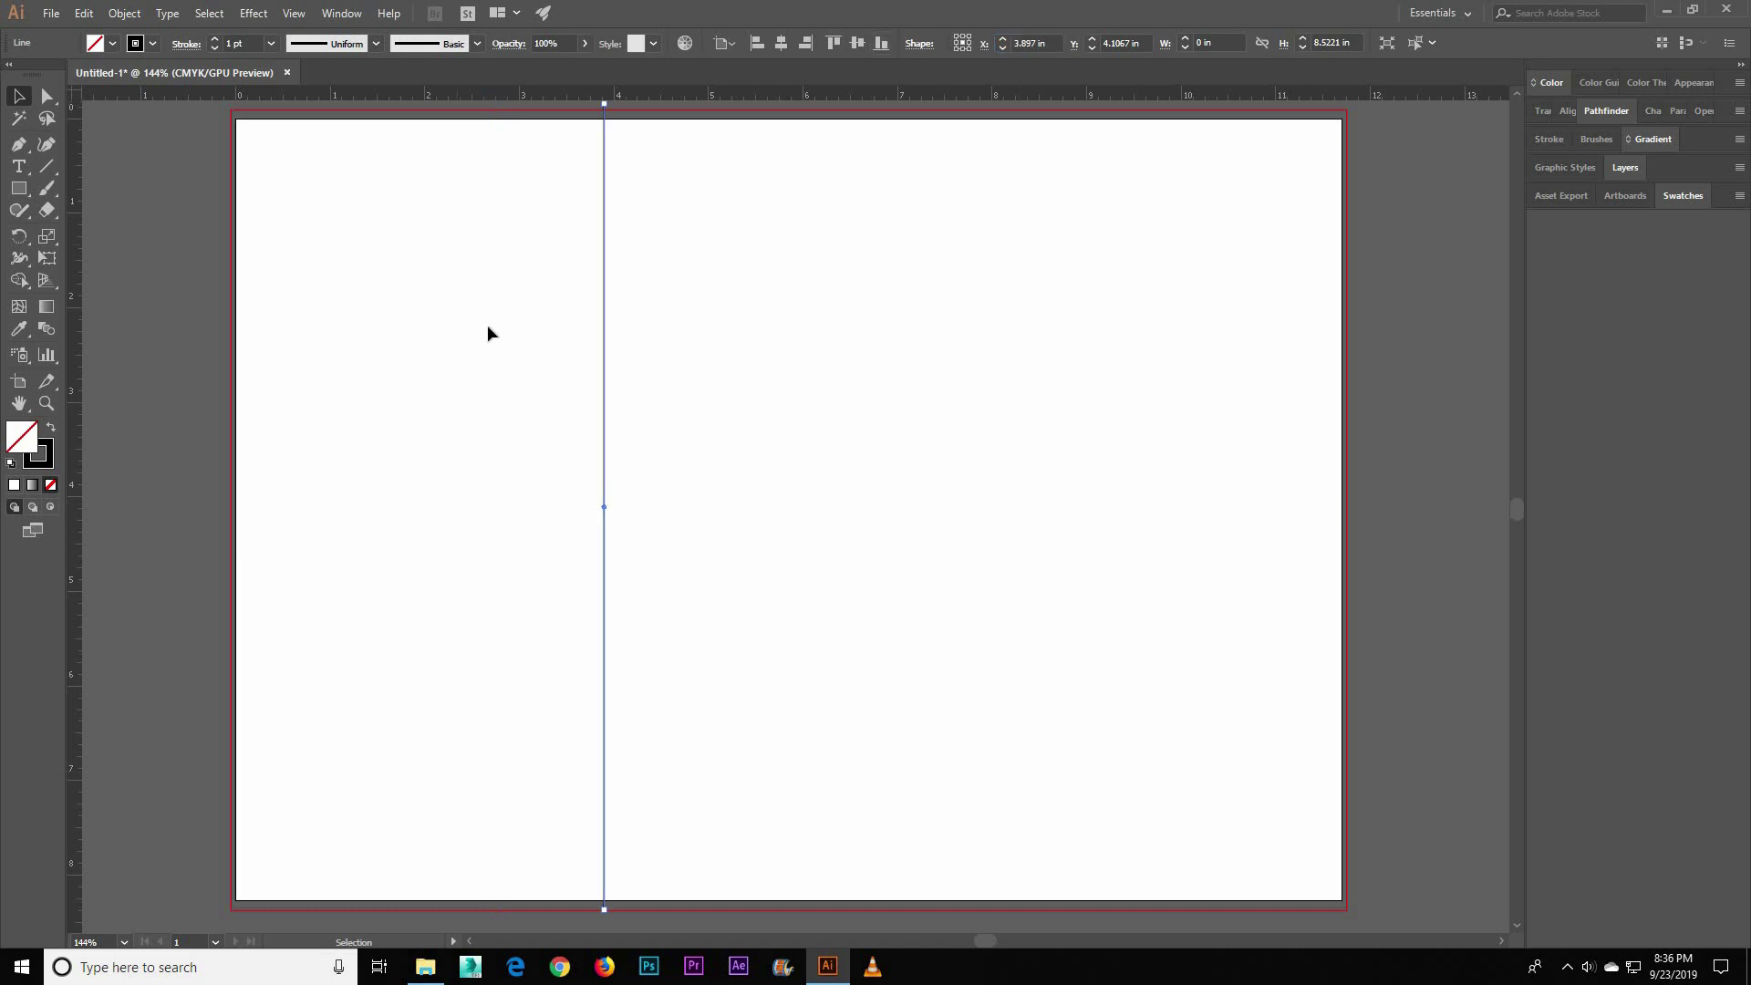
click(487, 325)
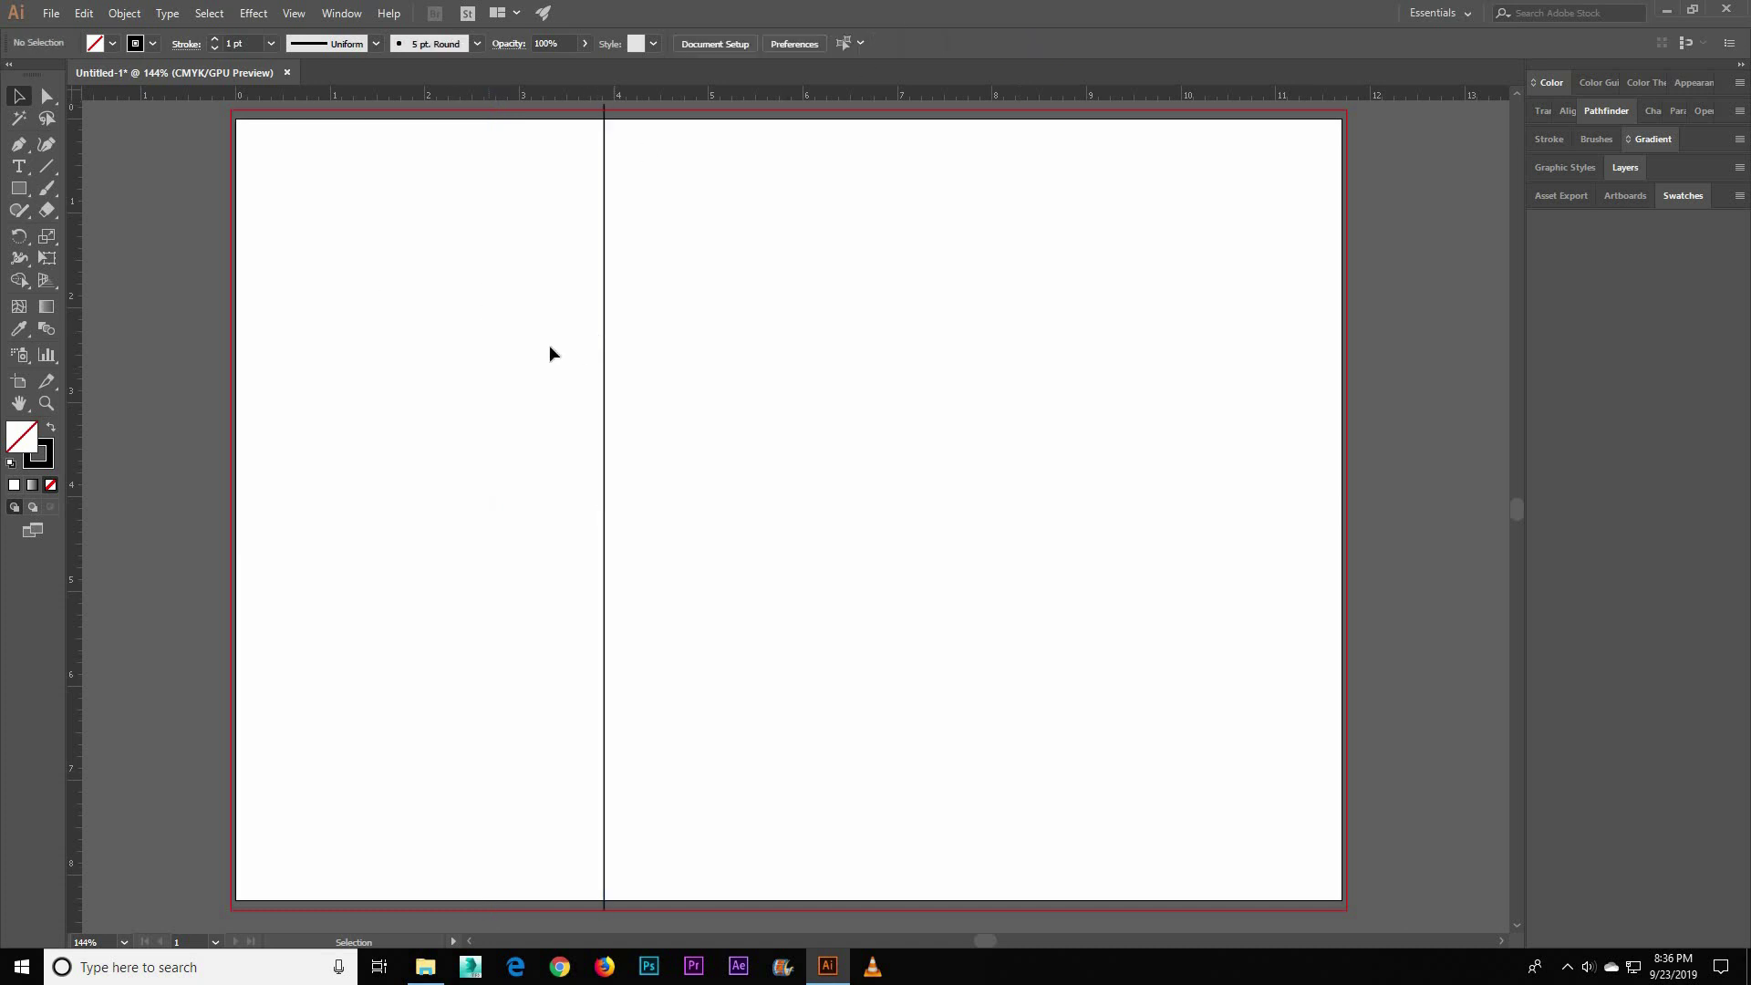
drag(603, 381, 735, 392)
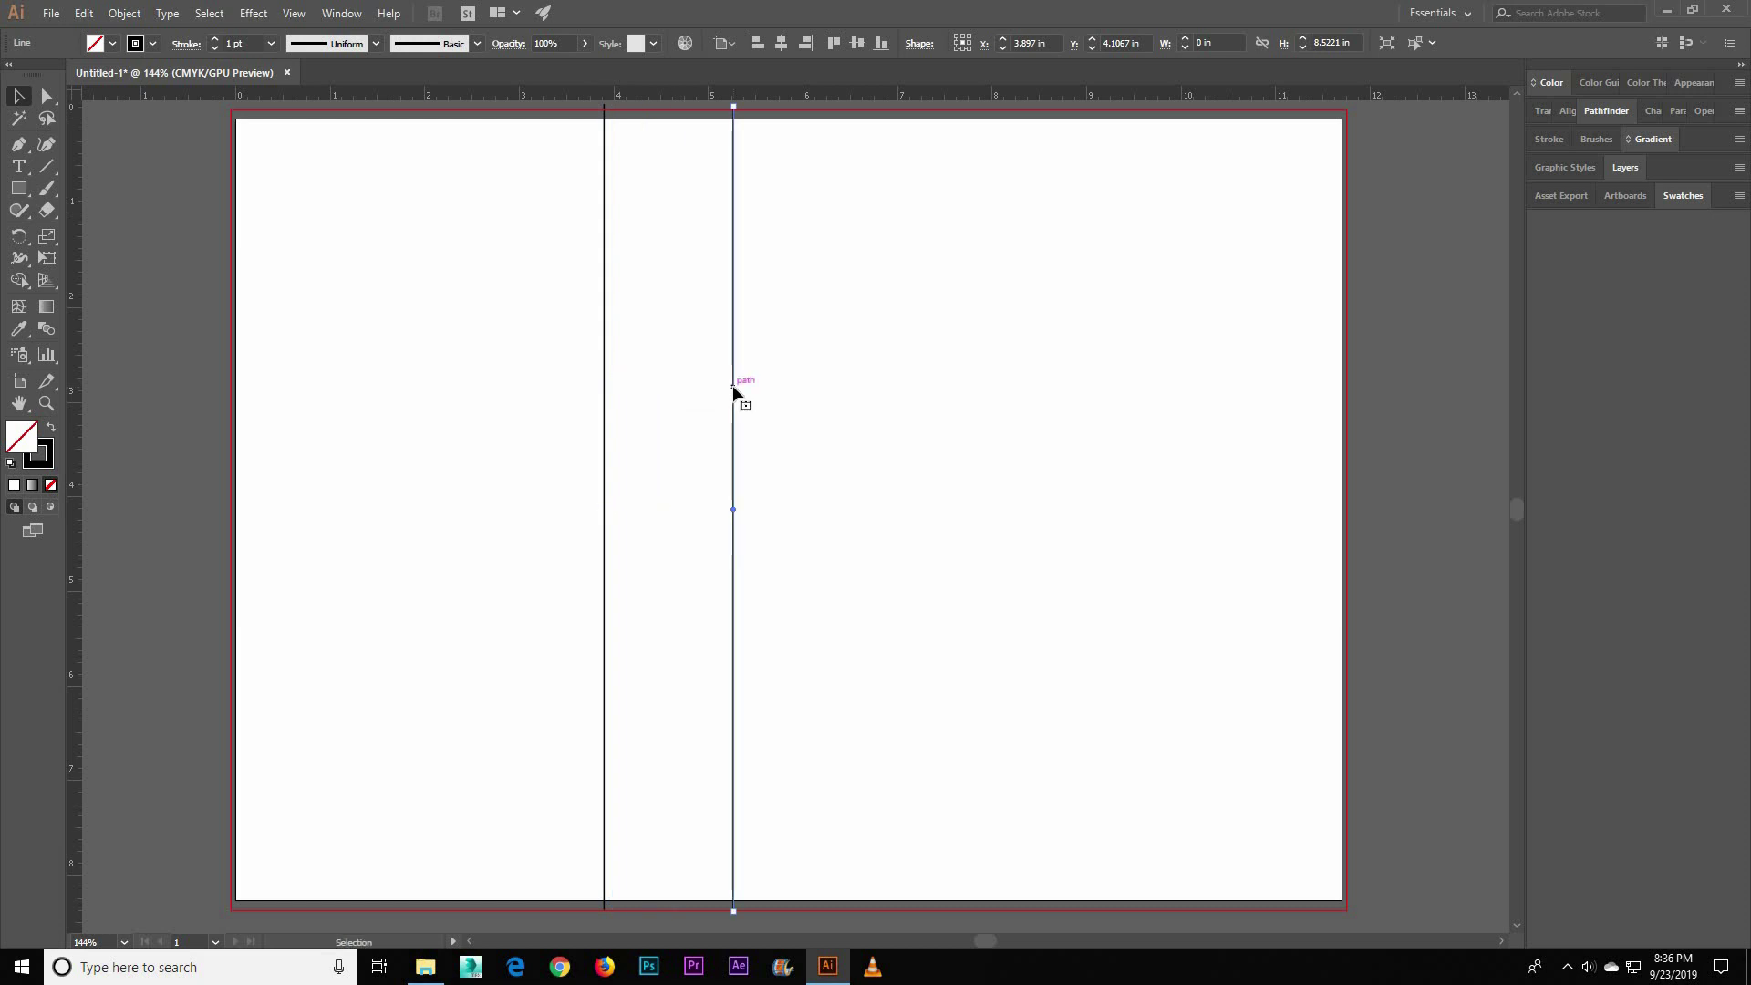
Step: Launch Calculator, enter the panel width, and select the left fold line to read its position
key(super)
text(calc)
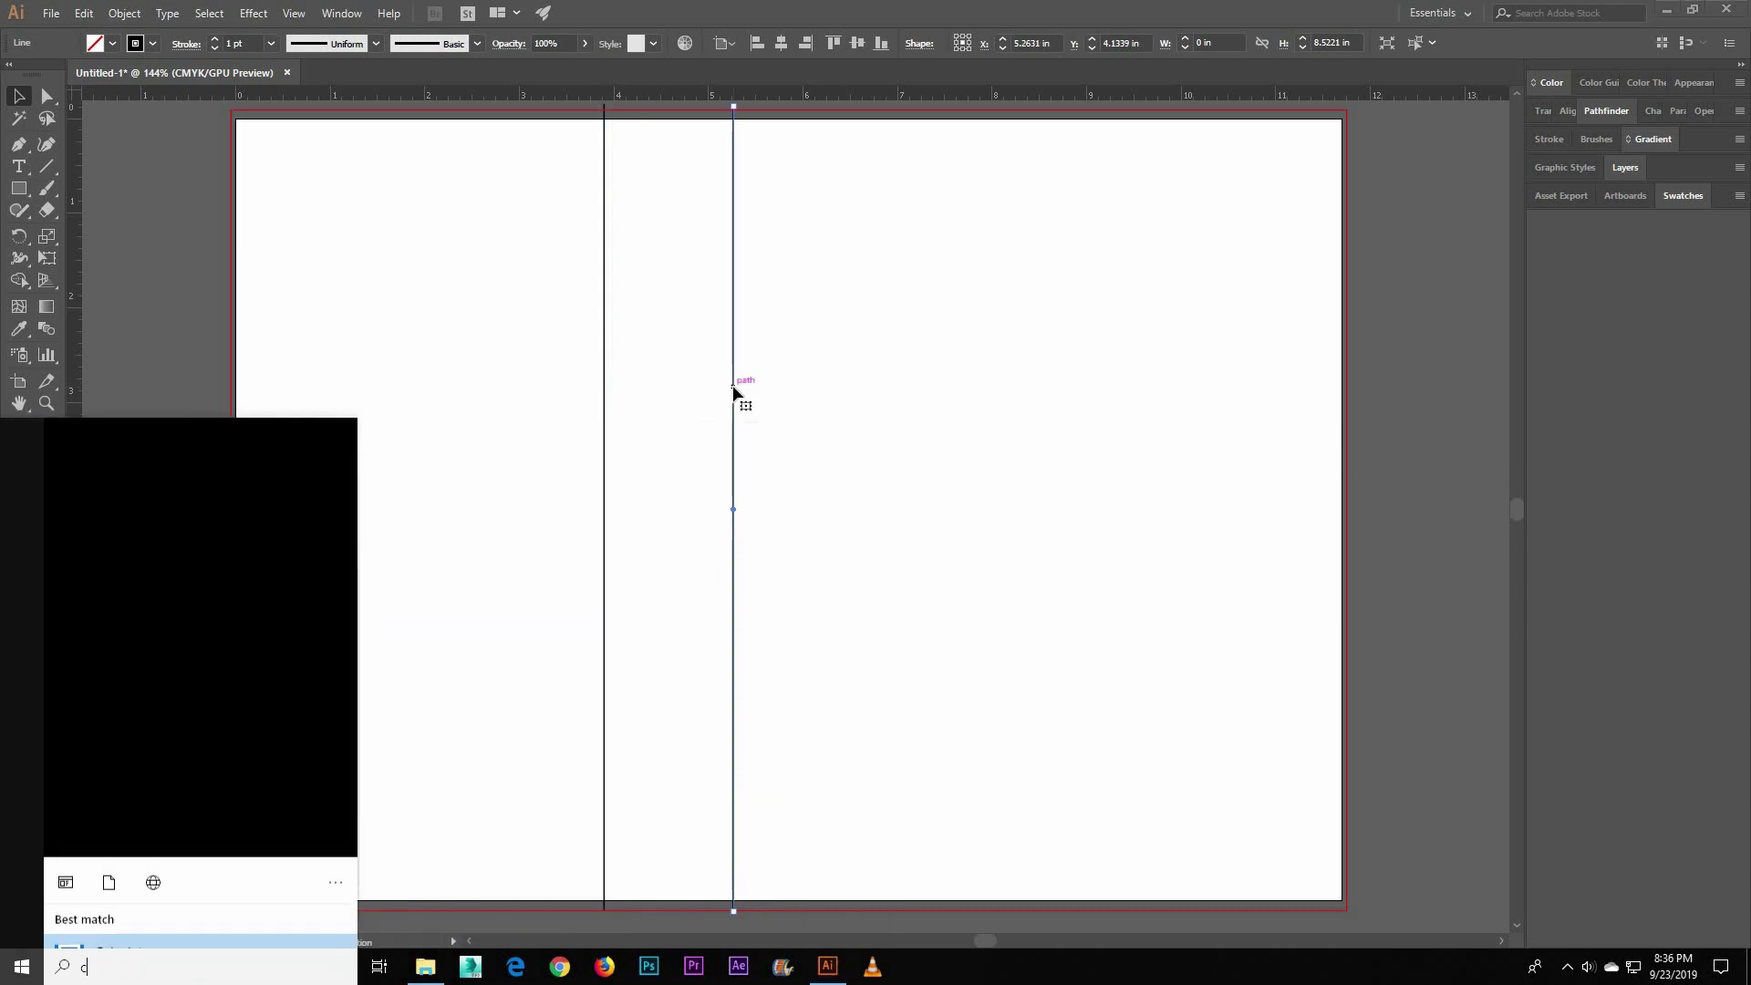
key(Return)
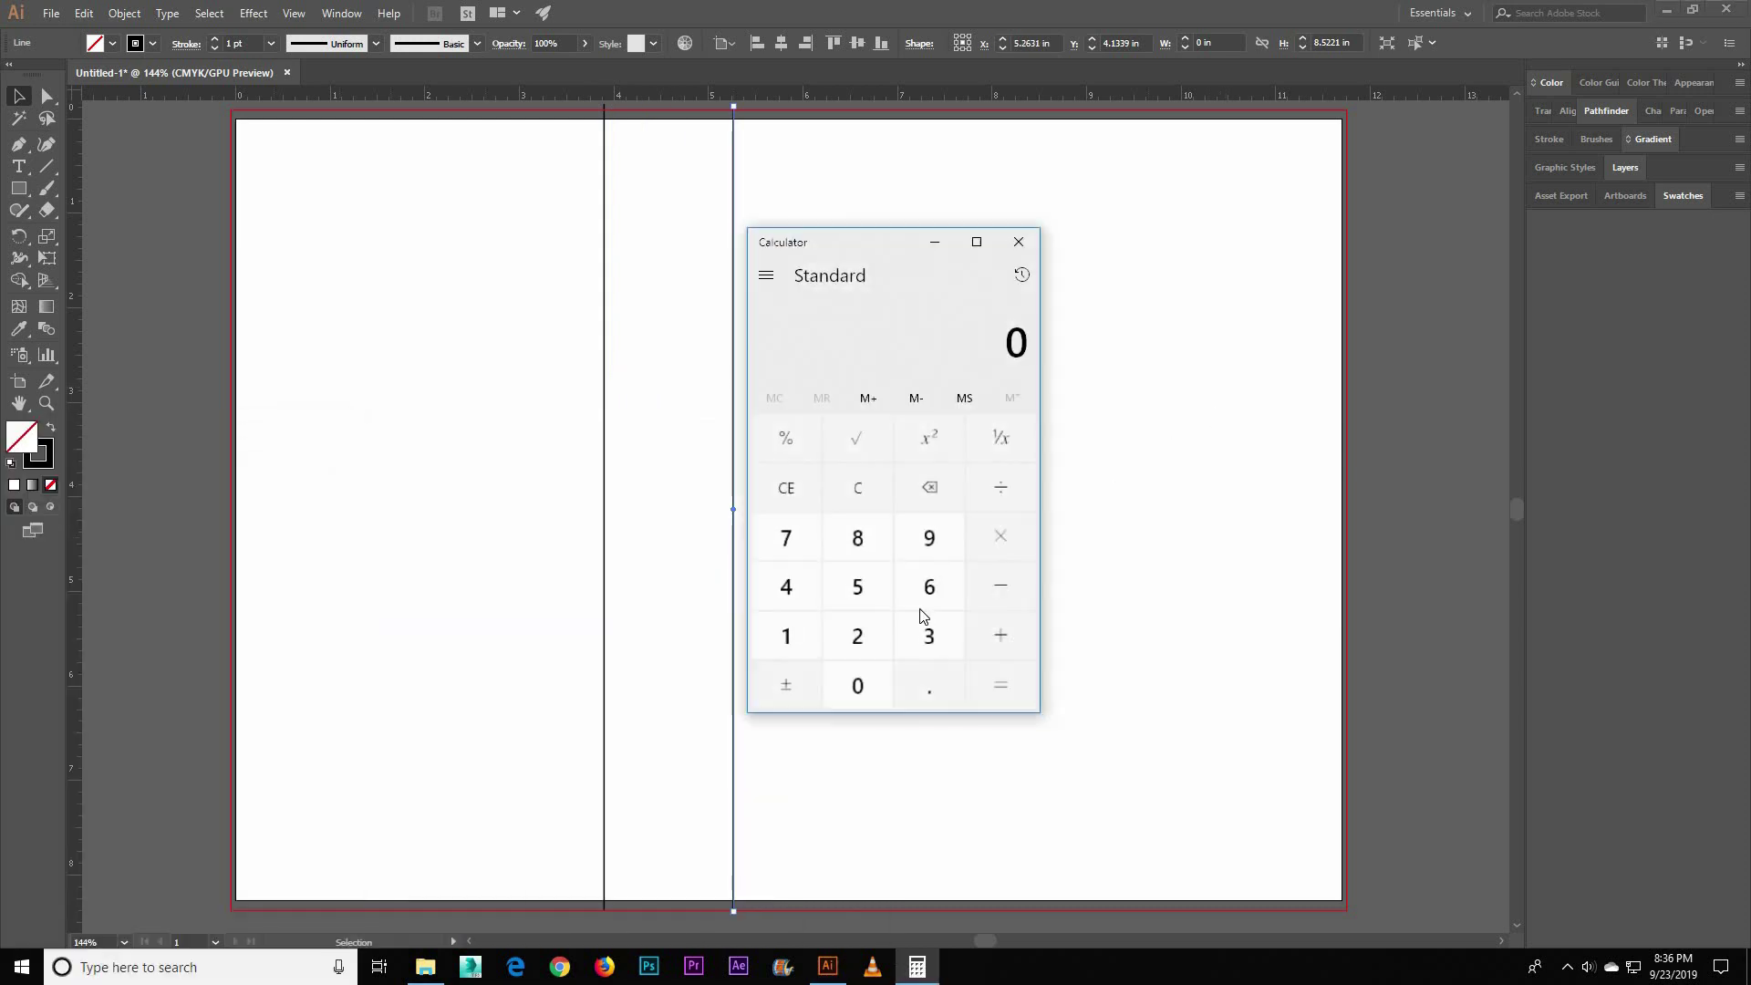
click(923, 624)
click(919, 691)
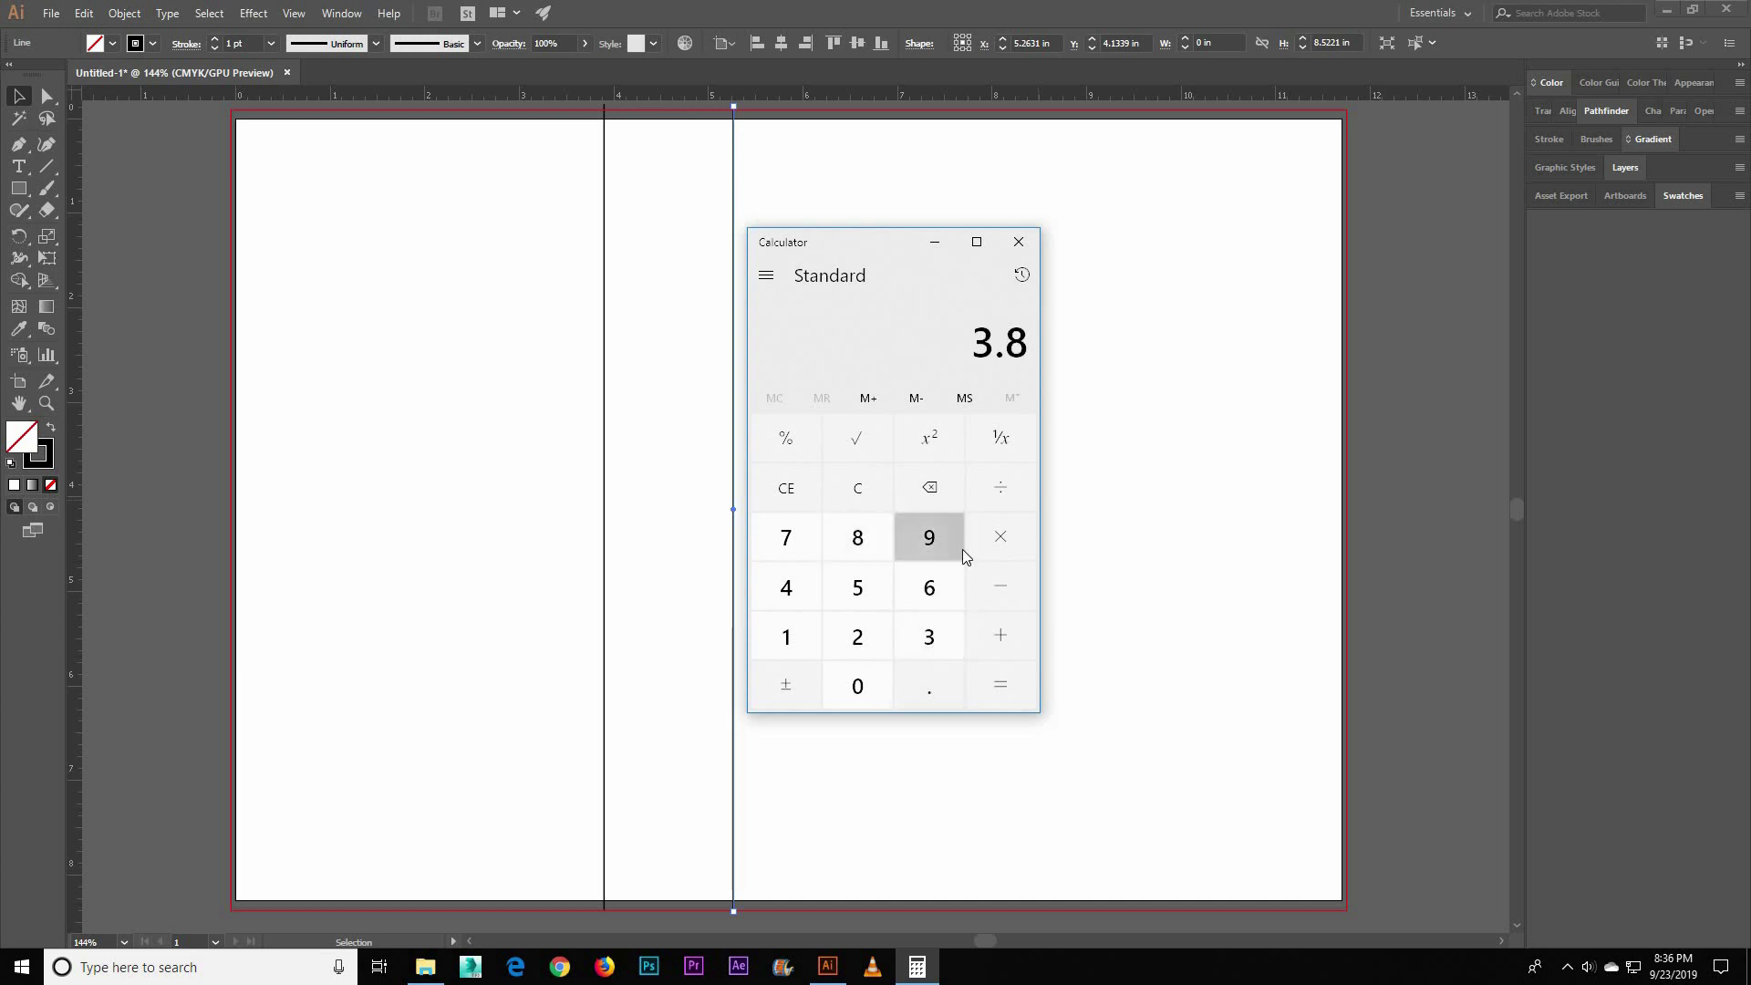
click(928, 538)
click(928, 587)
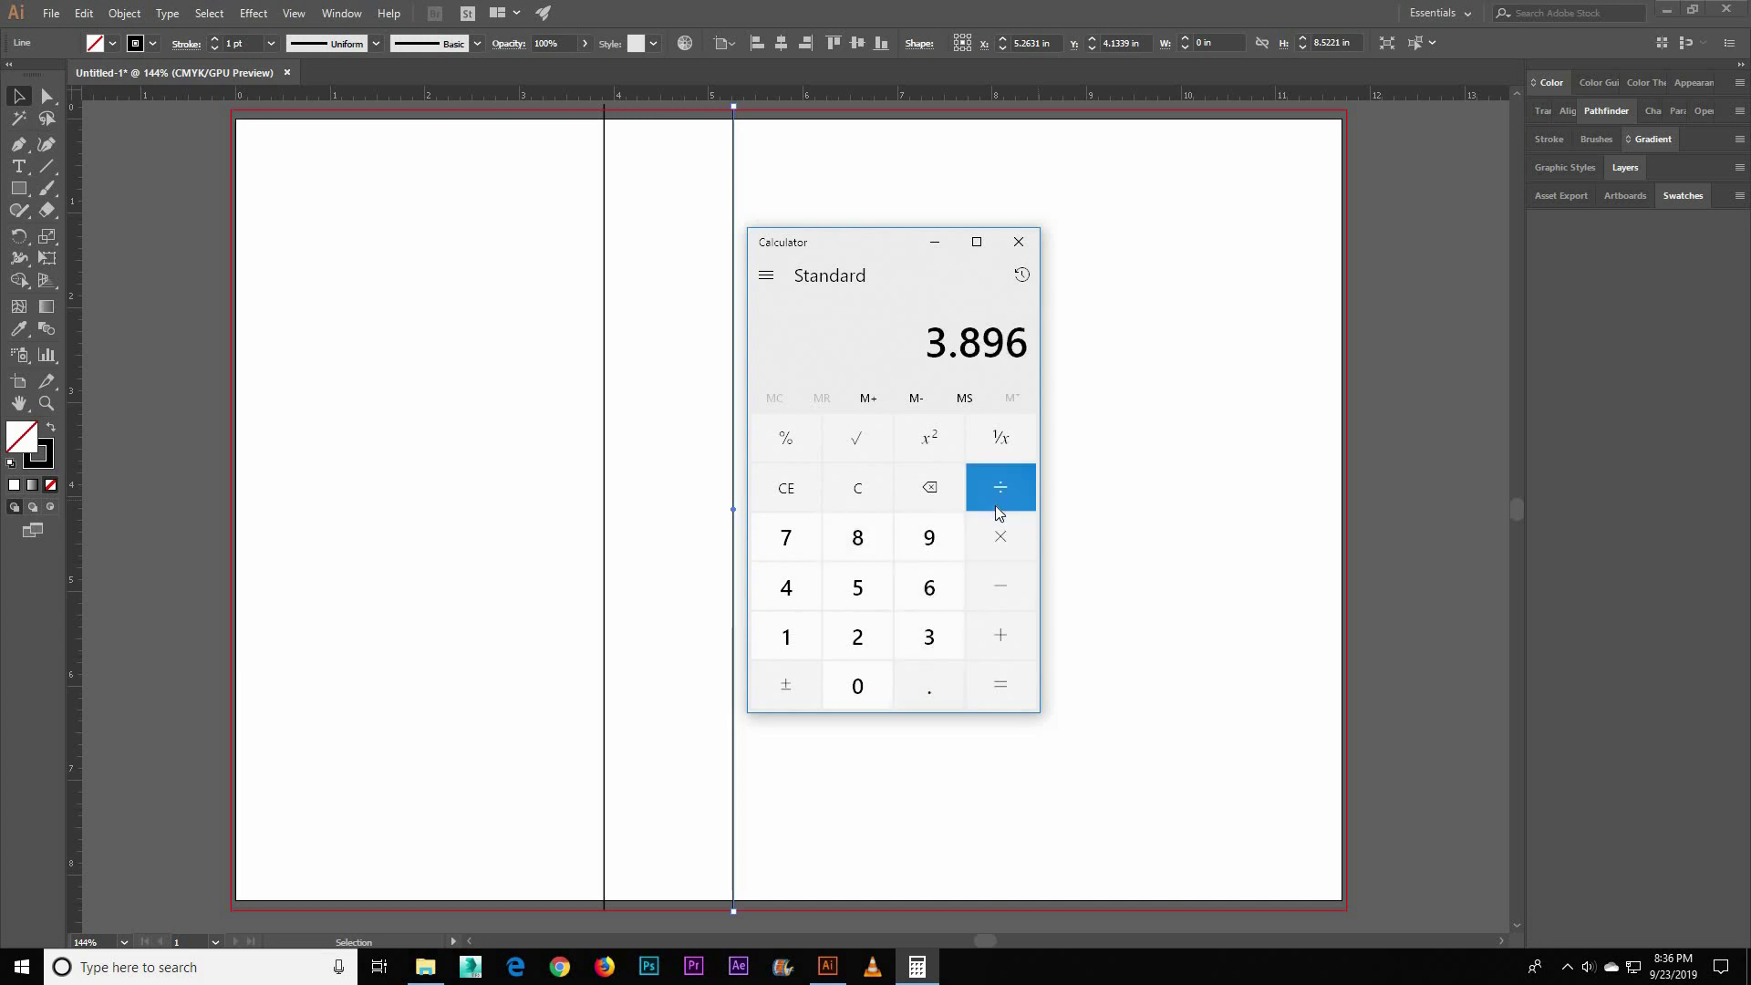
click(606, 310)
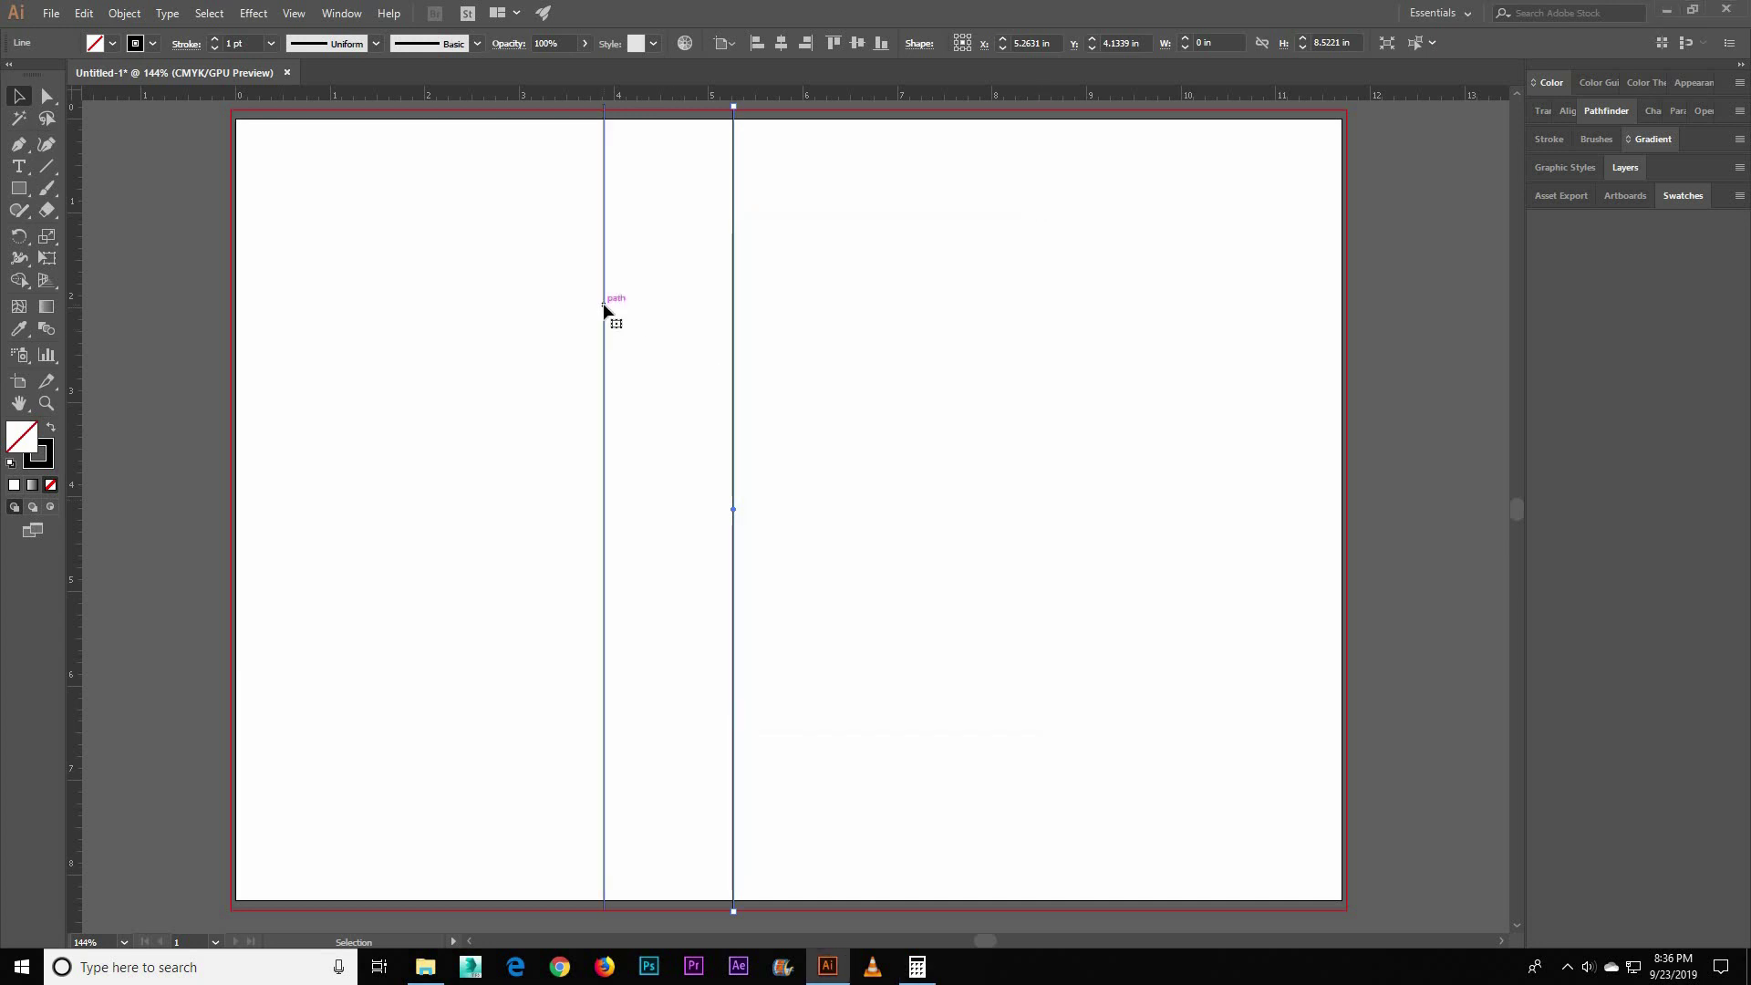
click(605, 310)
Step: Correct the value to 3.897 and multiply by 2 for the second fold position
click(918, 966)
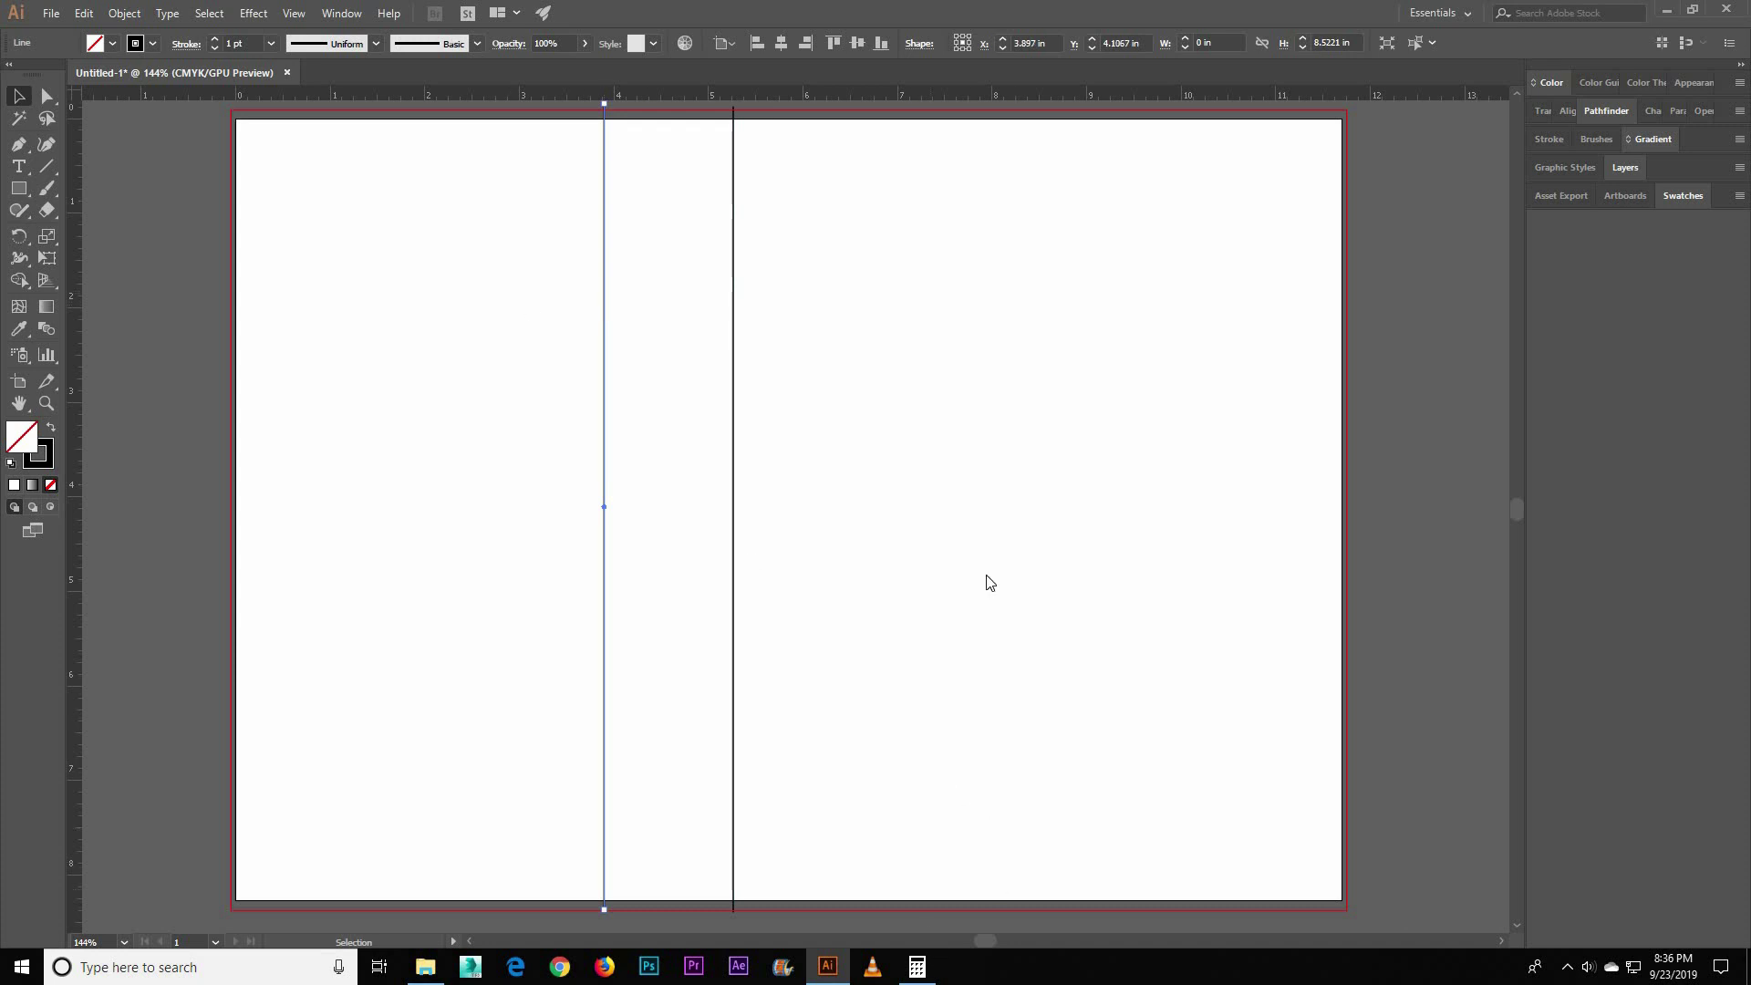
click(929, 488)
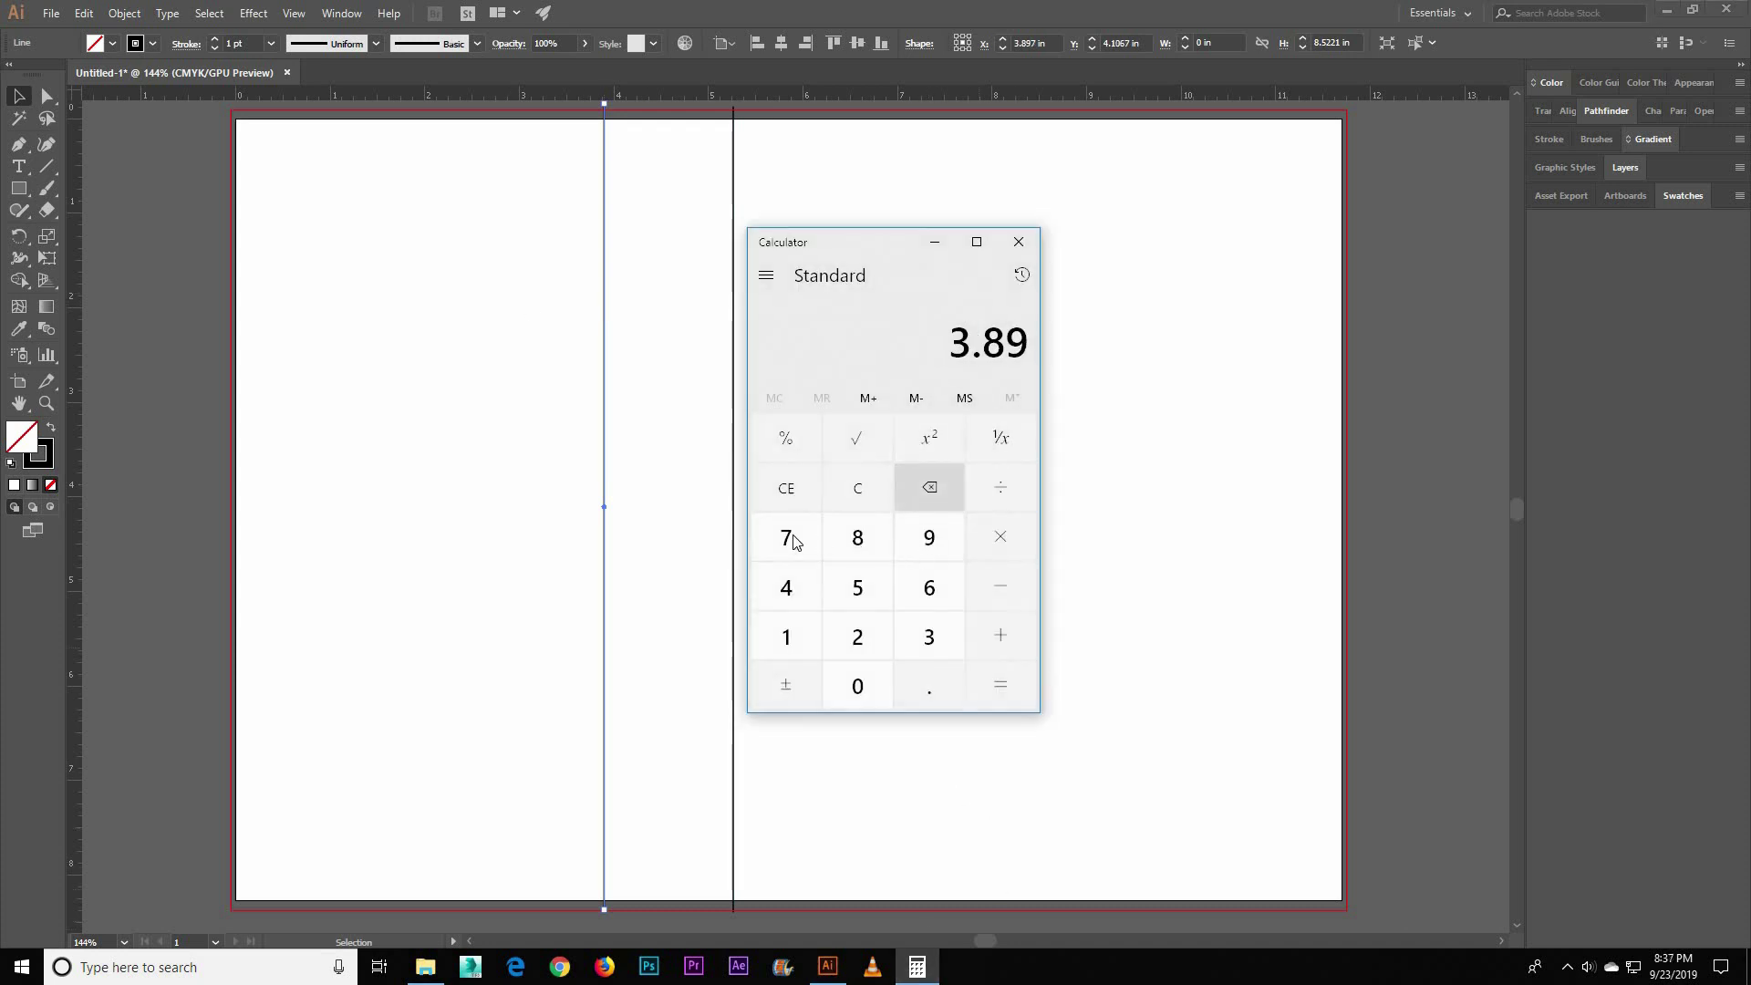
click(786, 538)
click(1000, 537)
text(2)
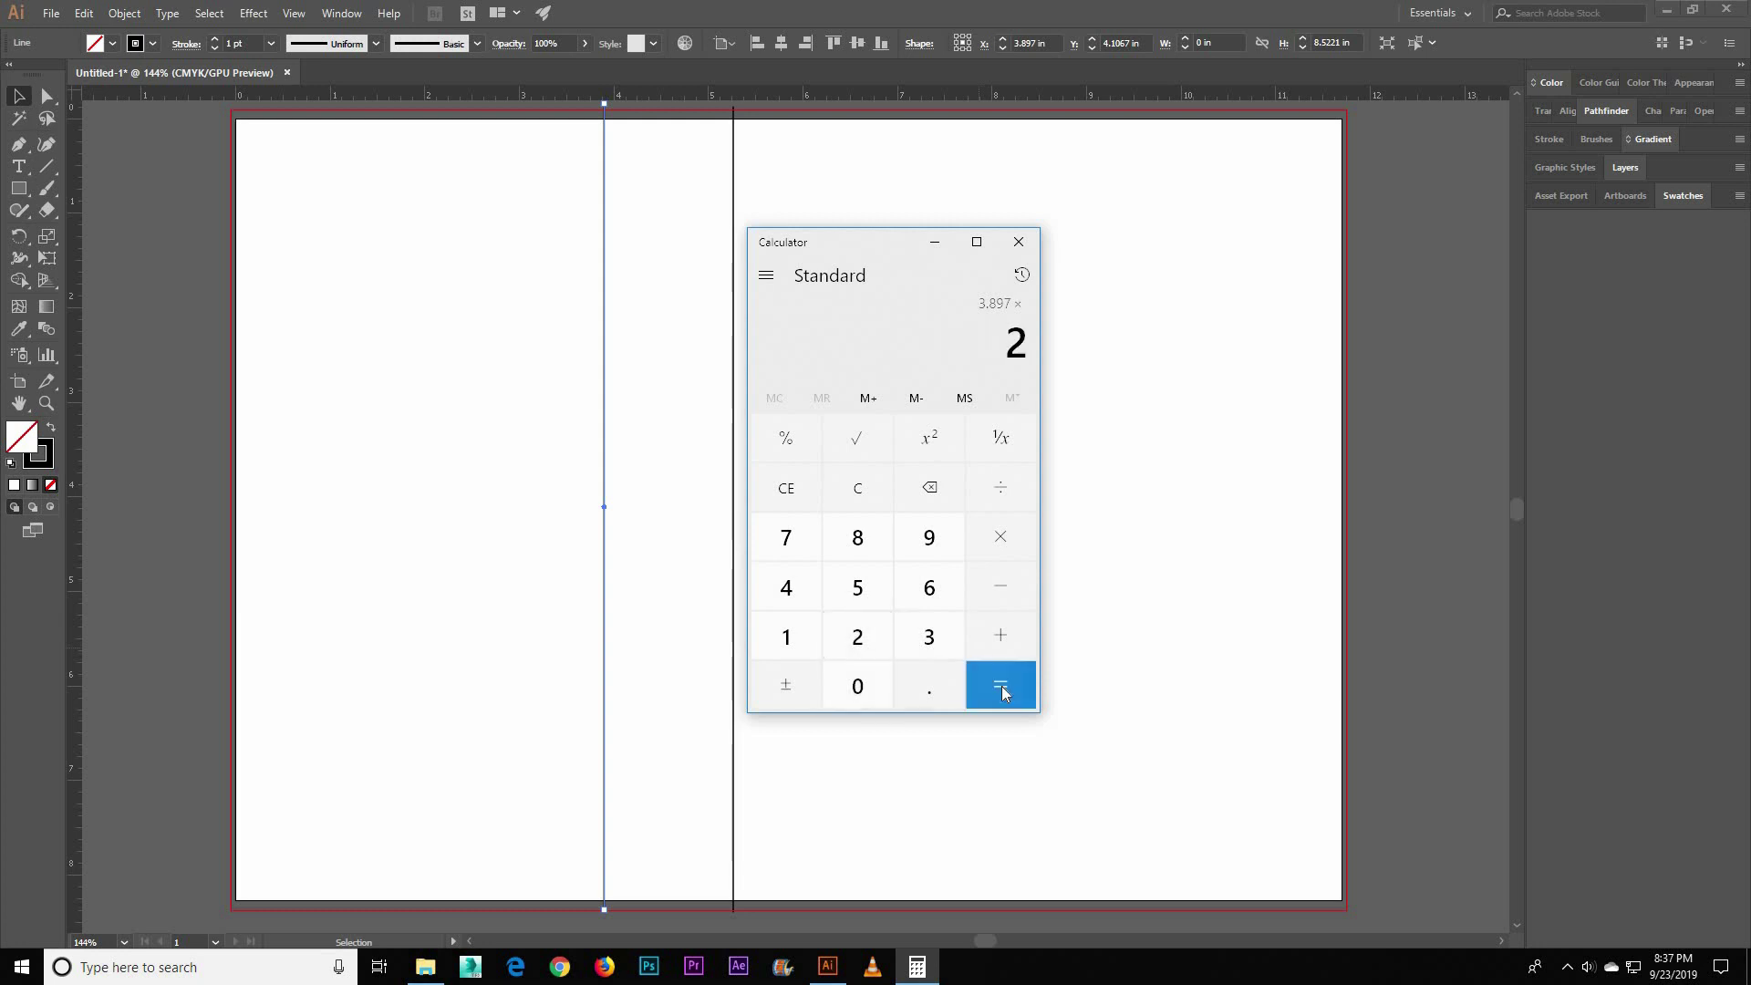
click(1000, 686)
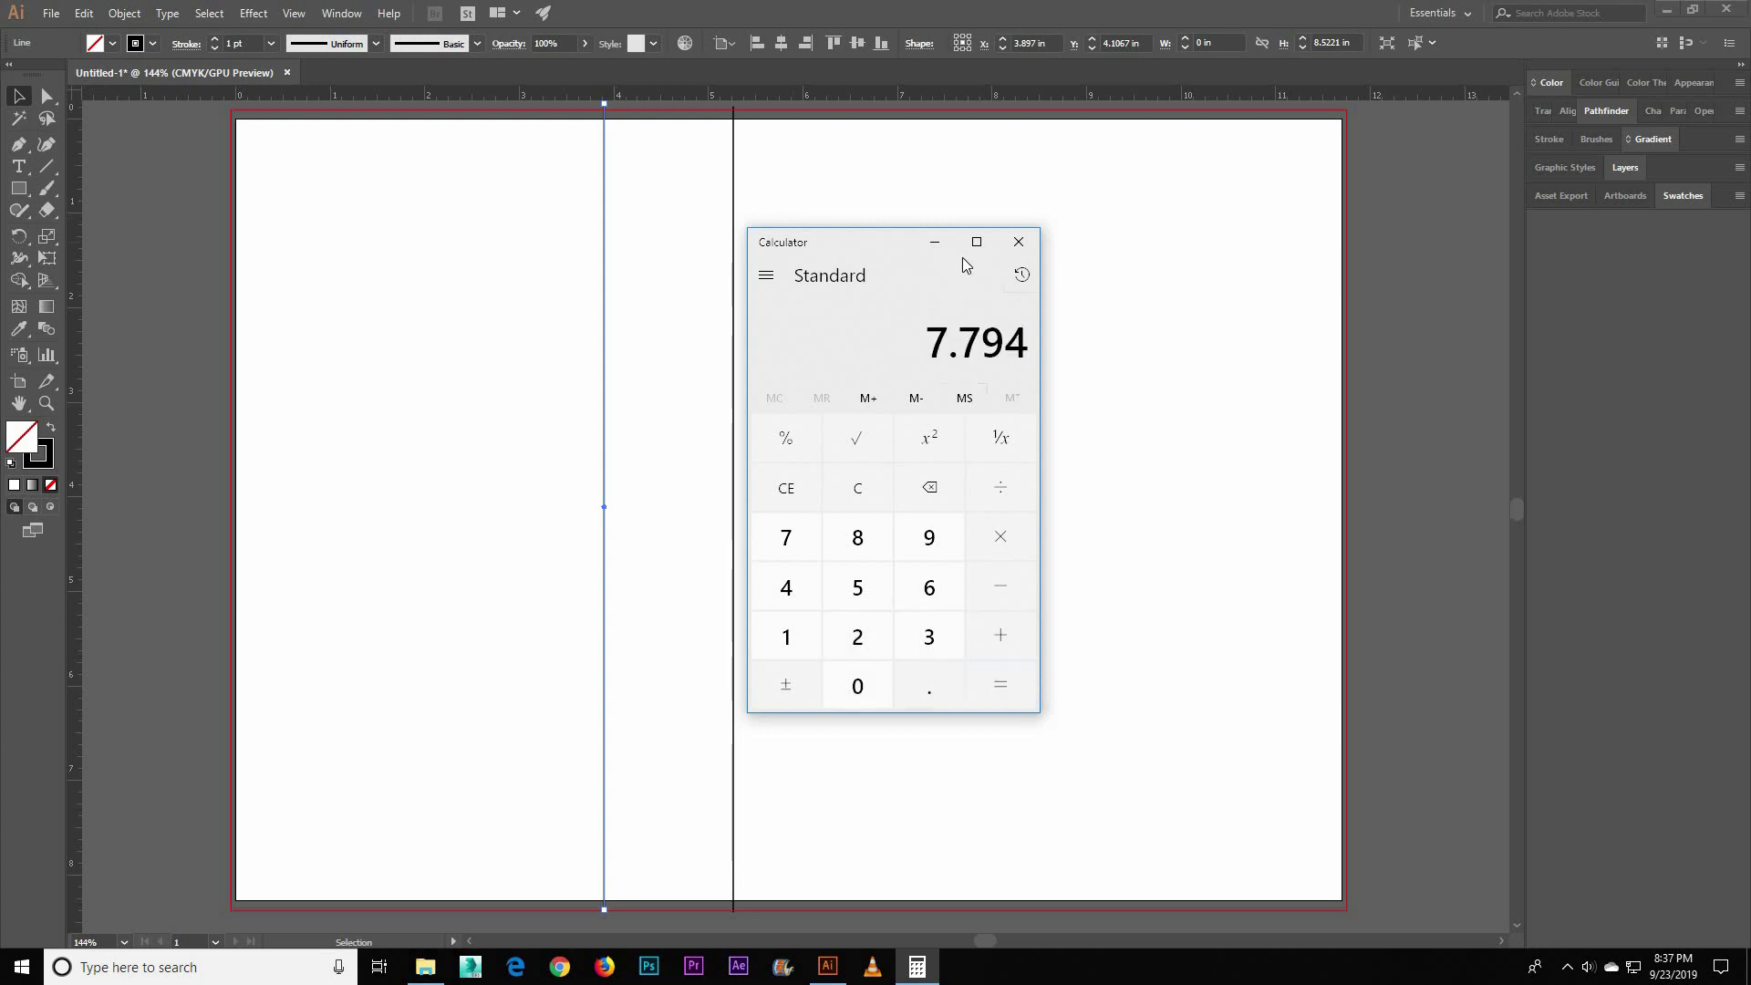
click(934, 242)
Step: Set the right fold line's X to the doubled panel width (3.897 × 2)
click(733, 265)
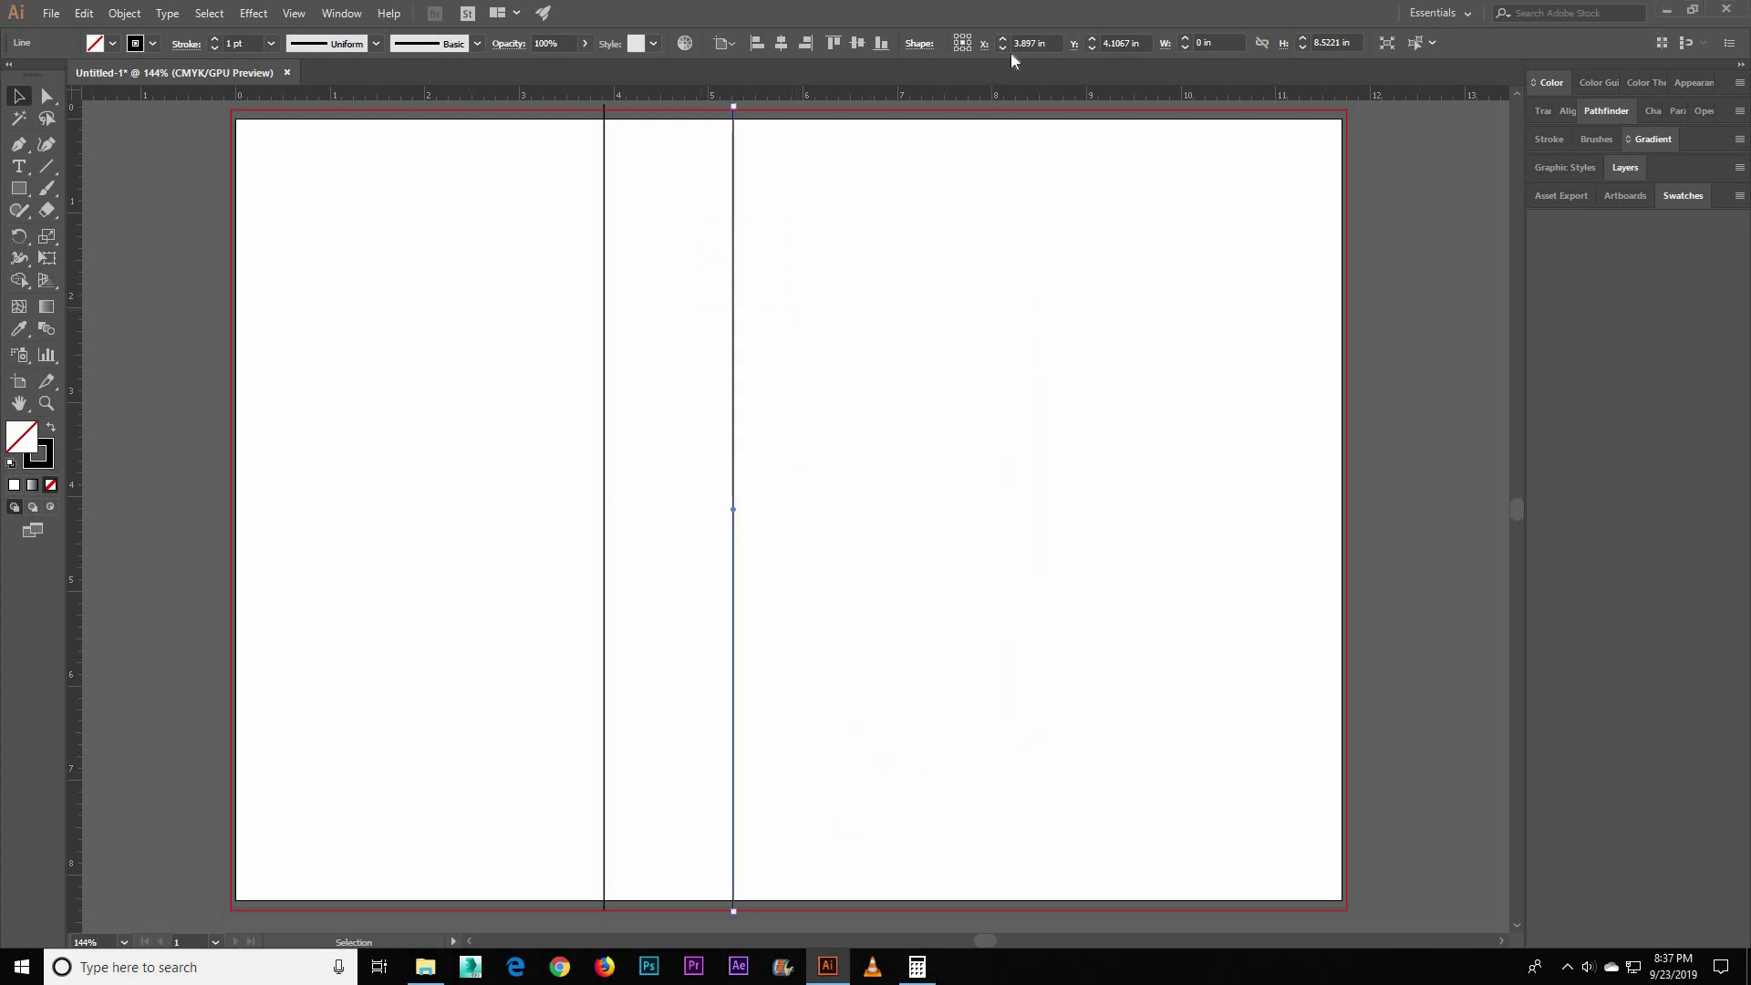
click(1035, 43)
text(7.794)
key(Return)
click(993, 637)
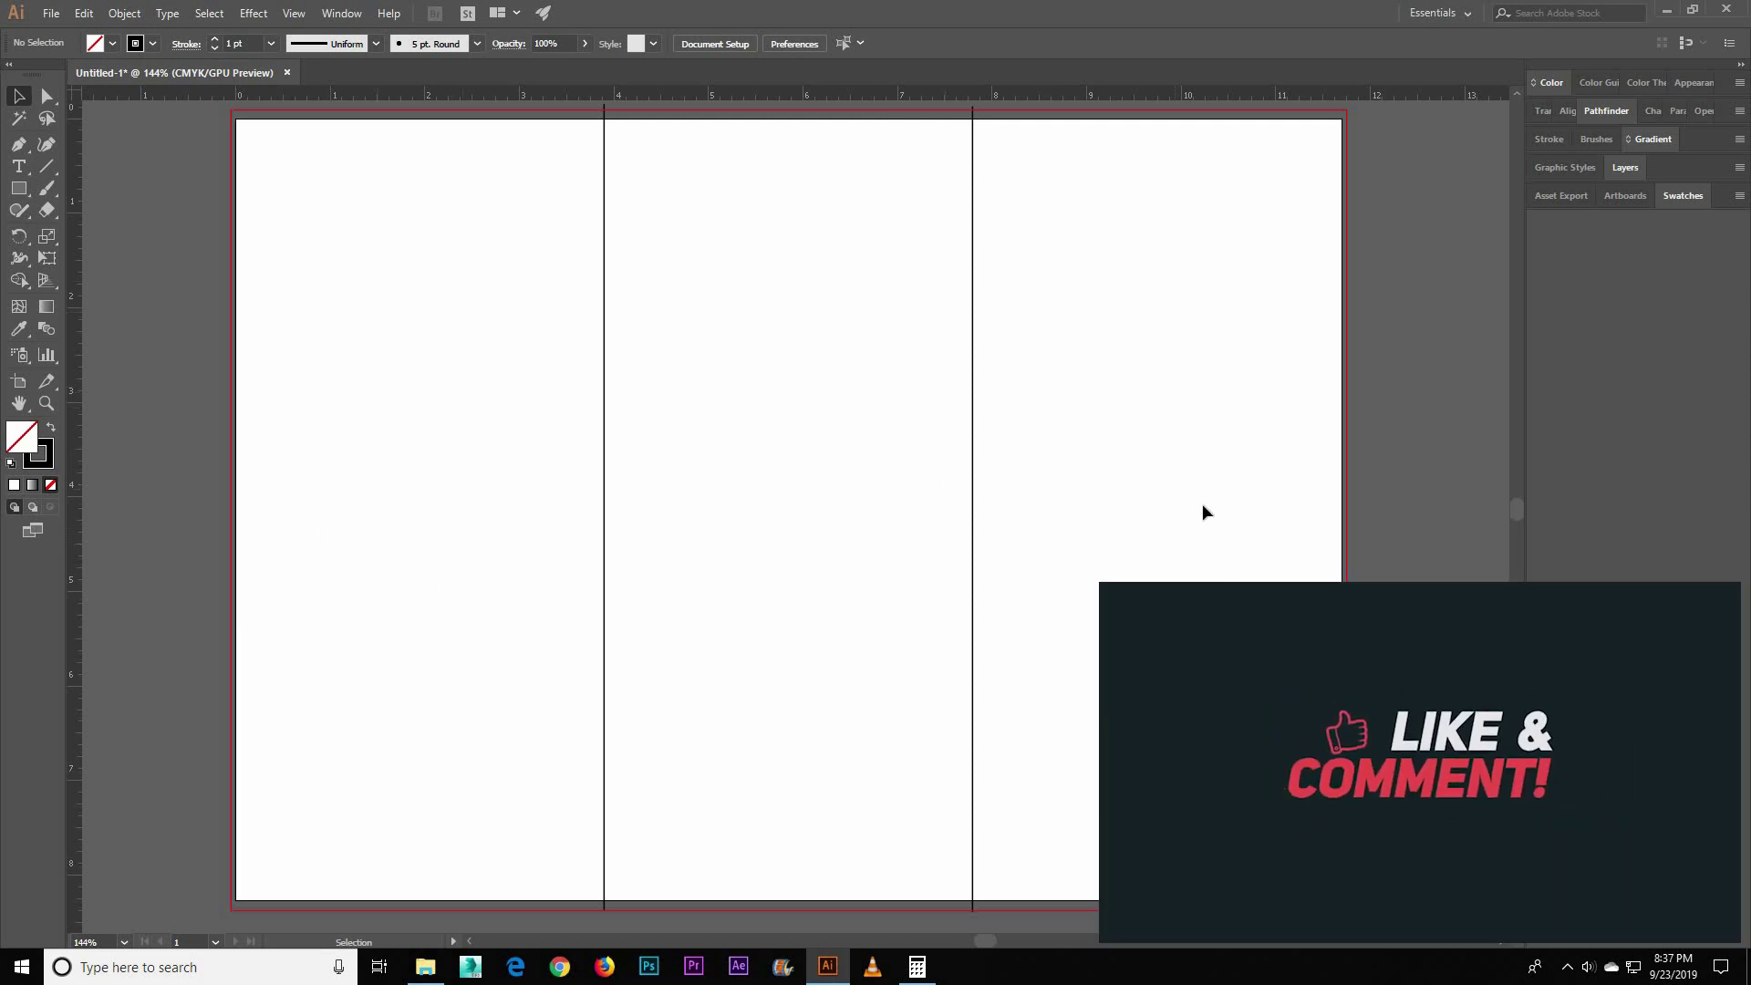
Step: Select both fold lines together to check the three equal panels
click(603, 348)
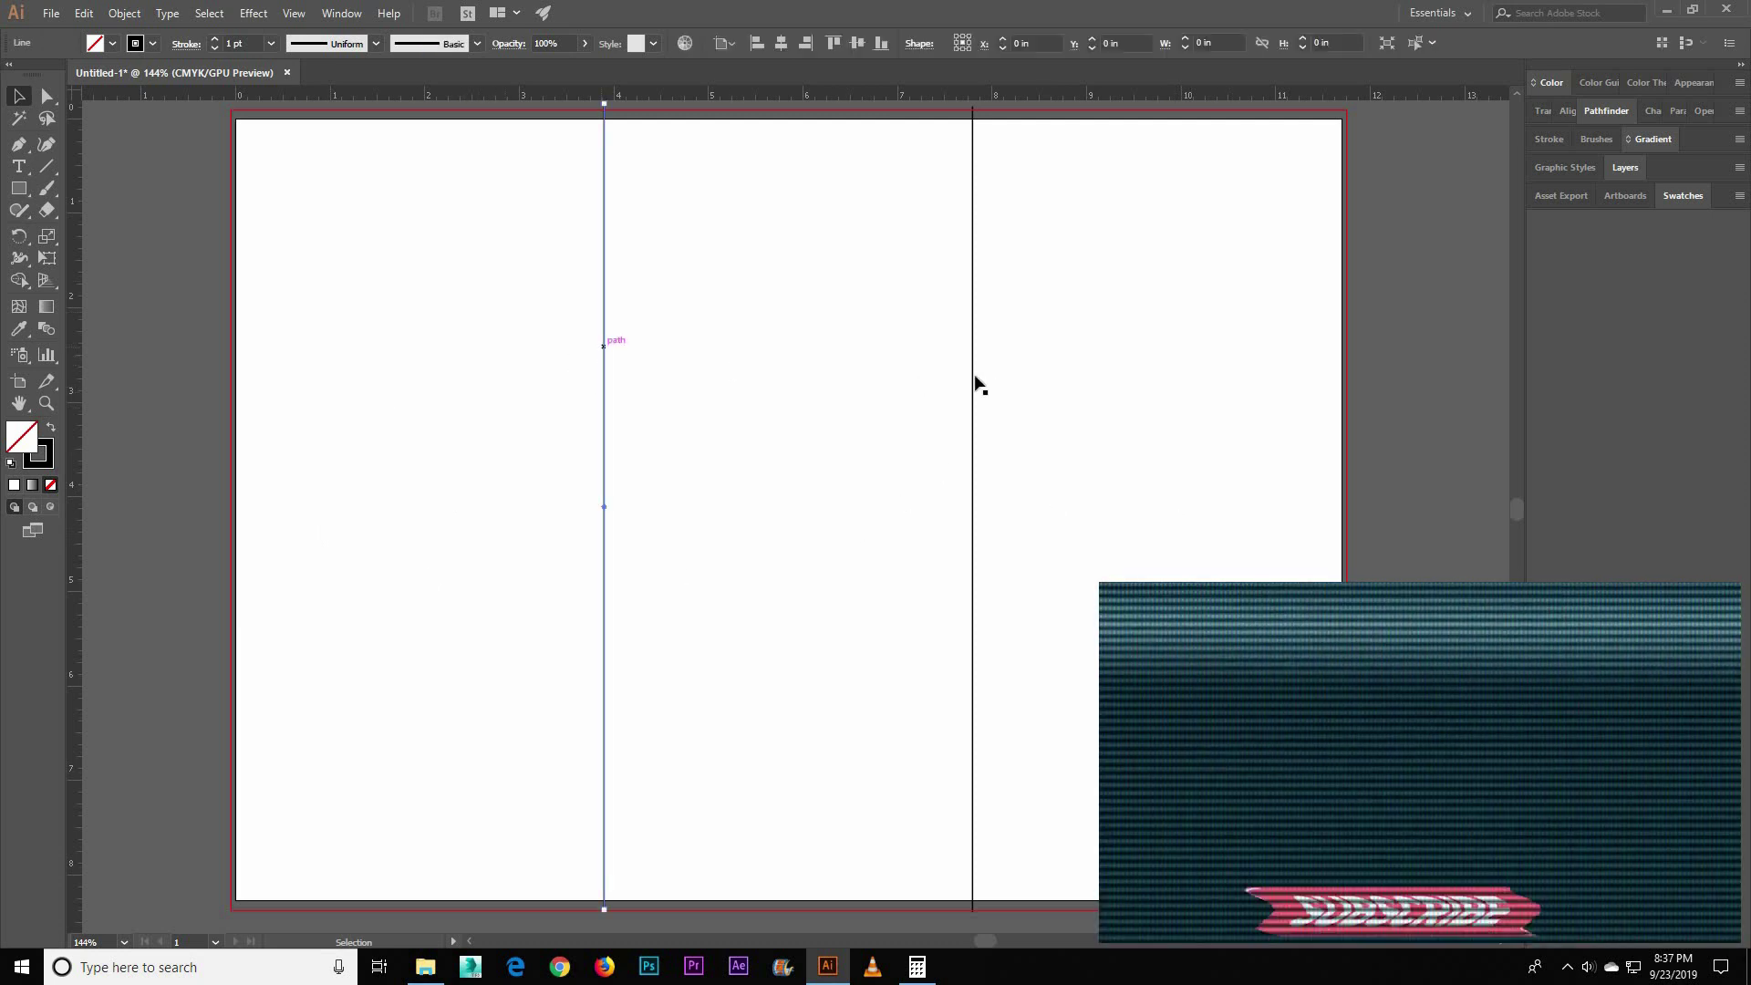
click(973, 383)
click(1051, 403)
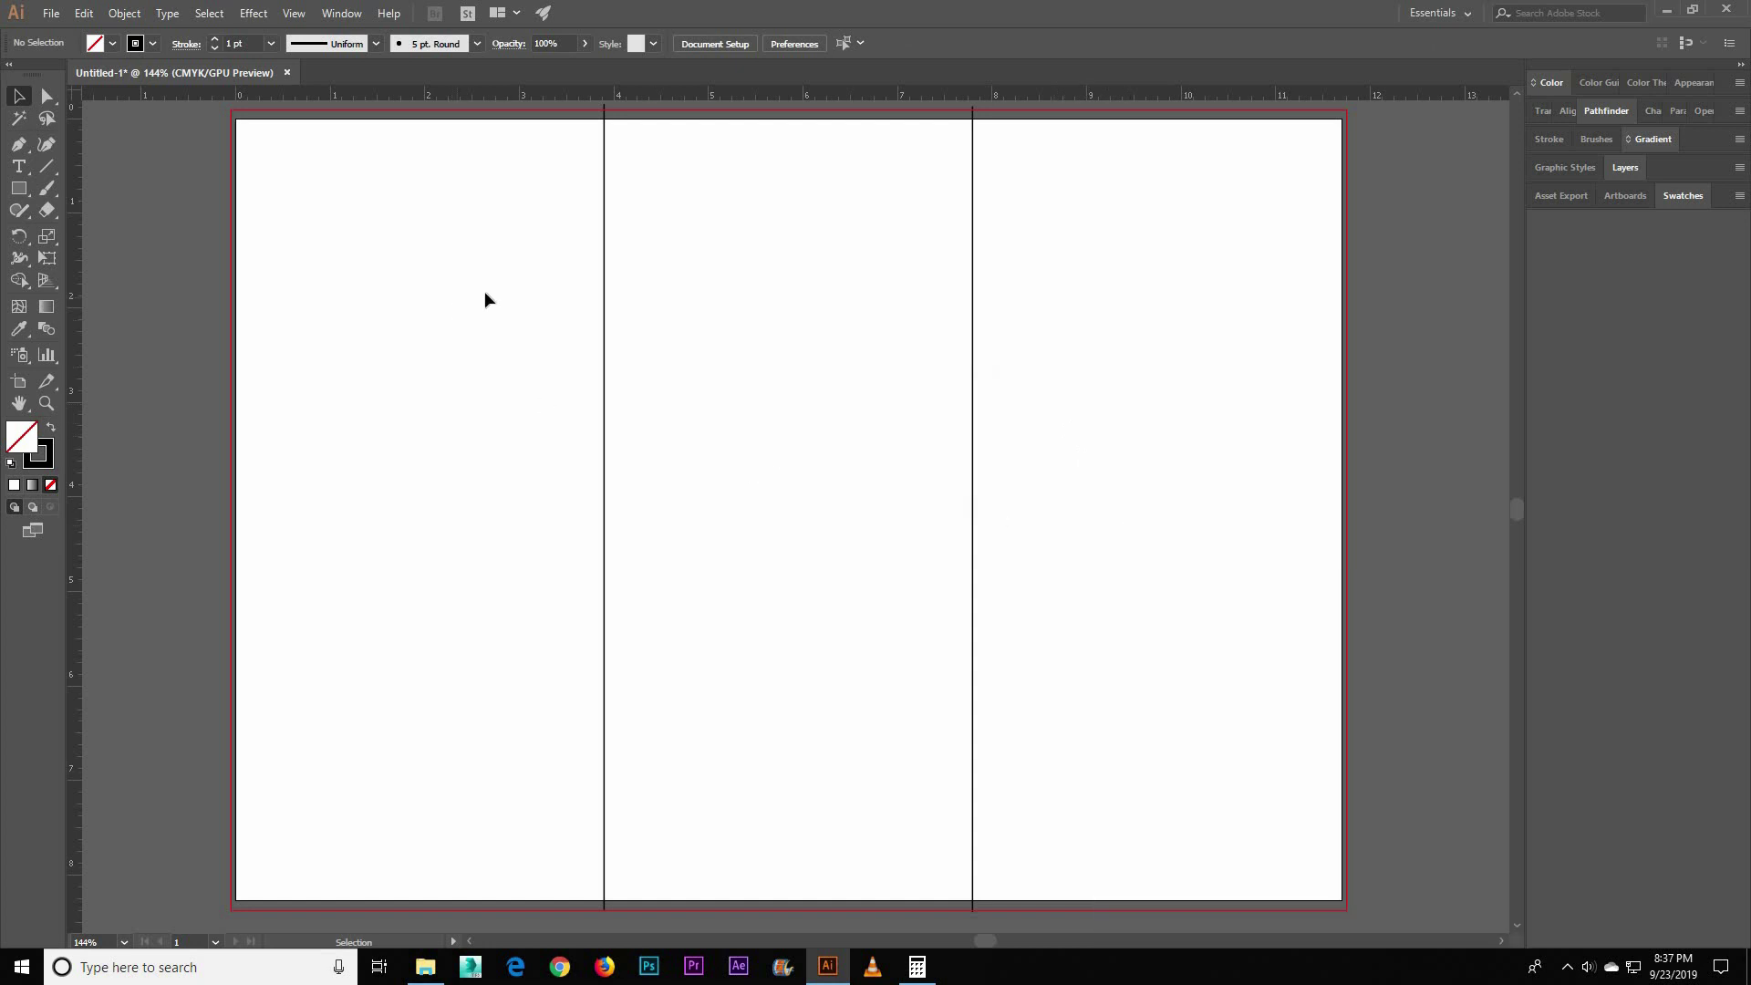
drag(457, 282, 1129, 602)
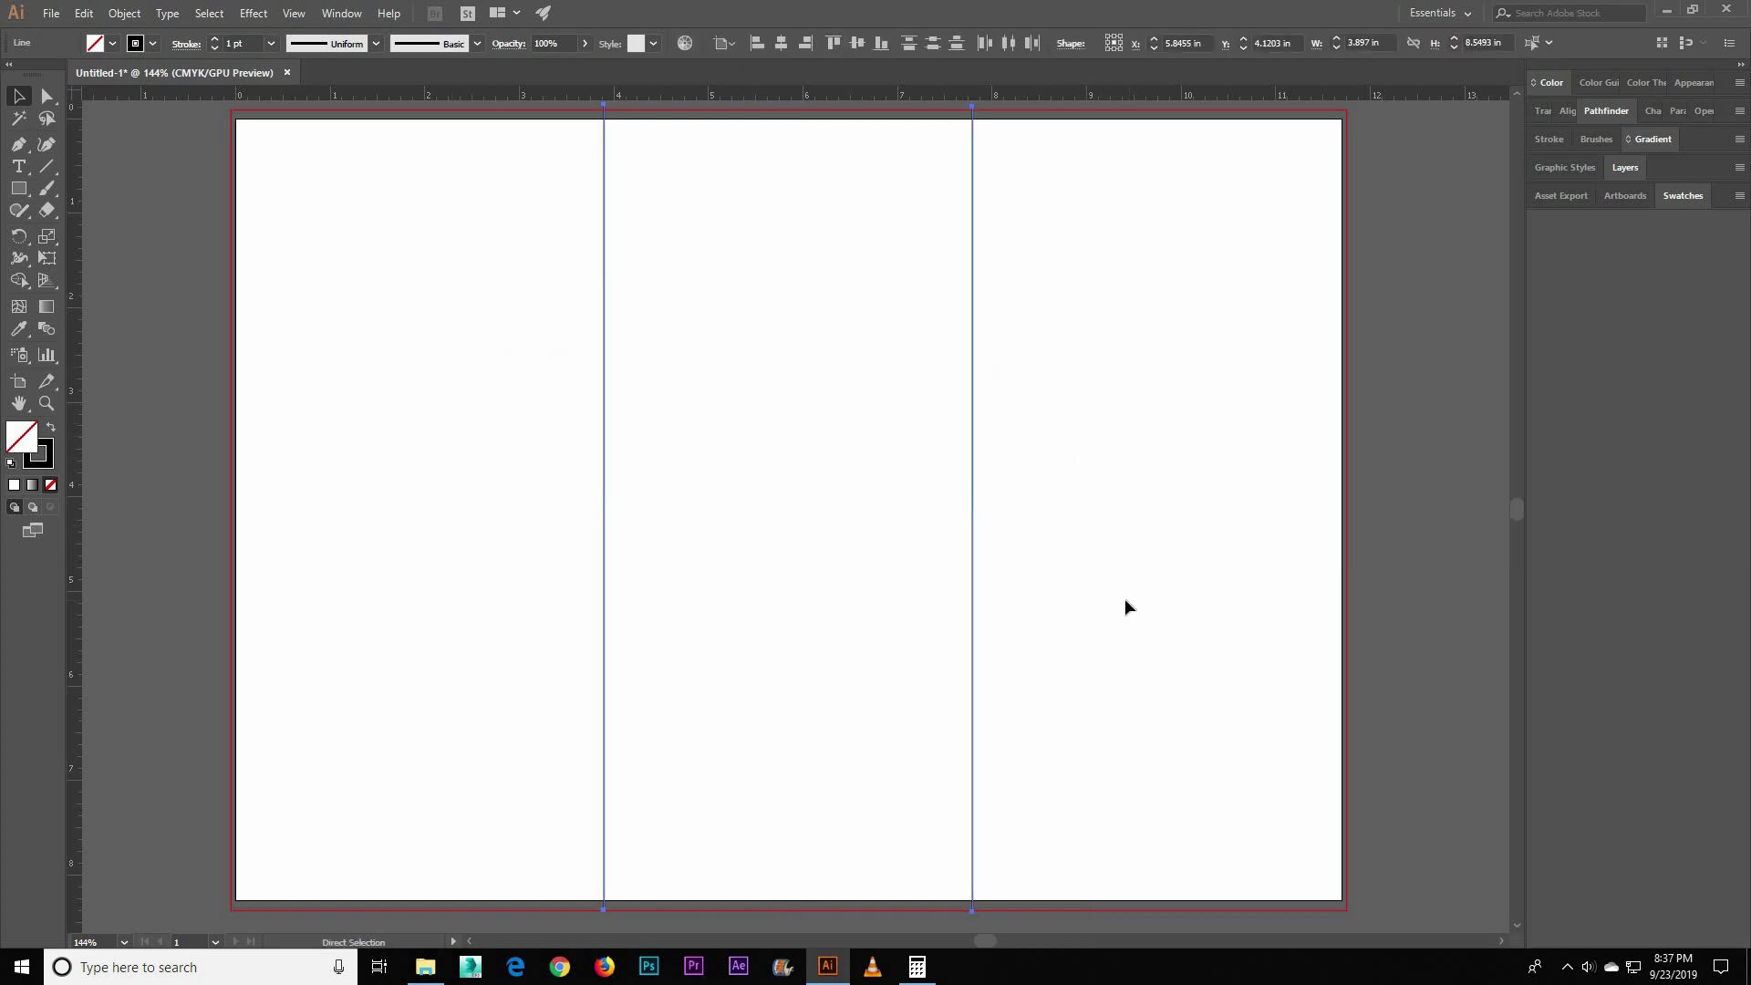
click(820, 477)
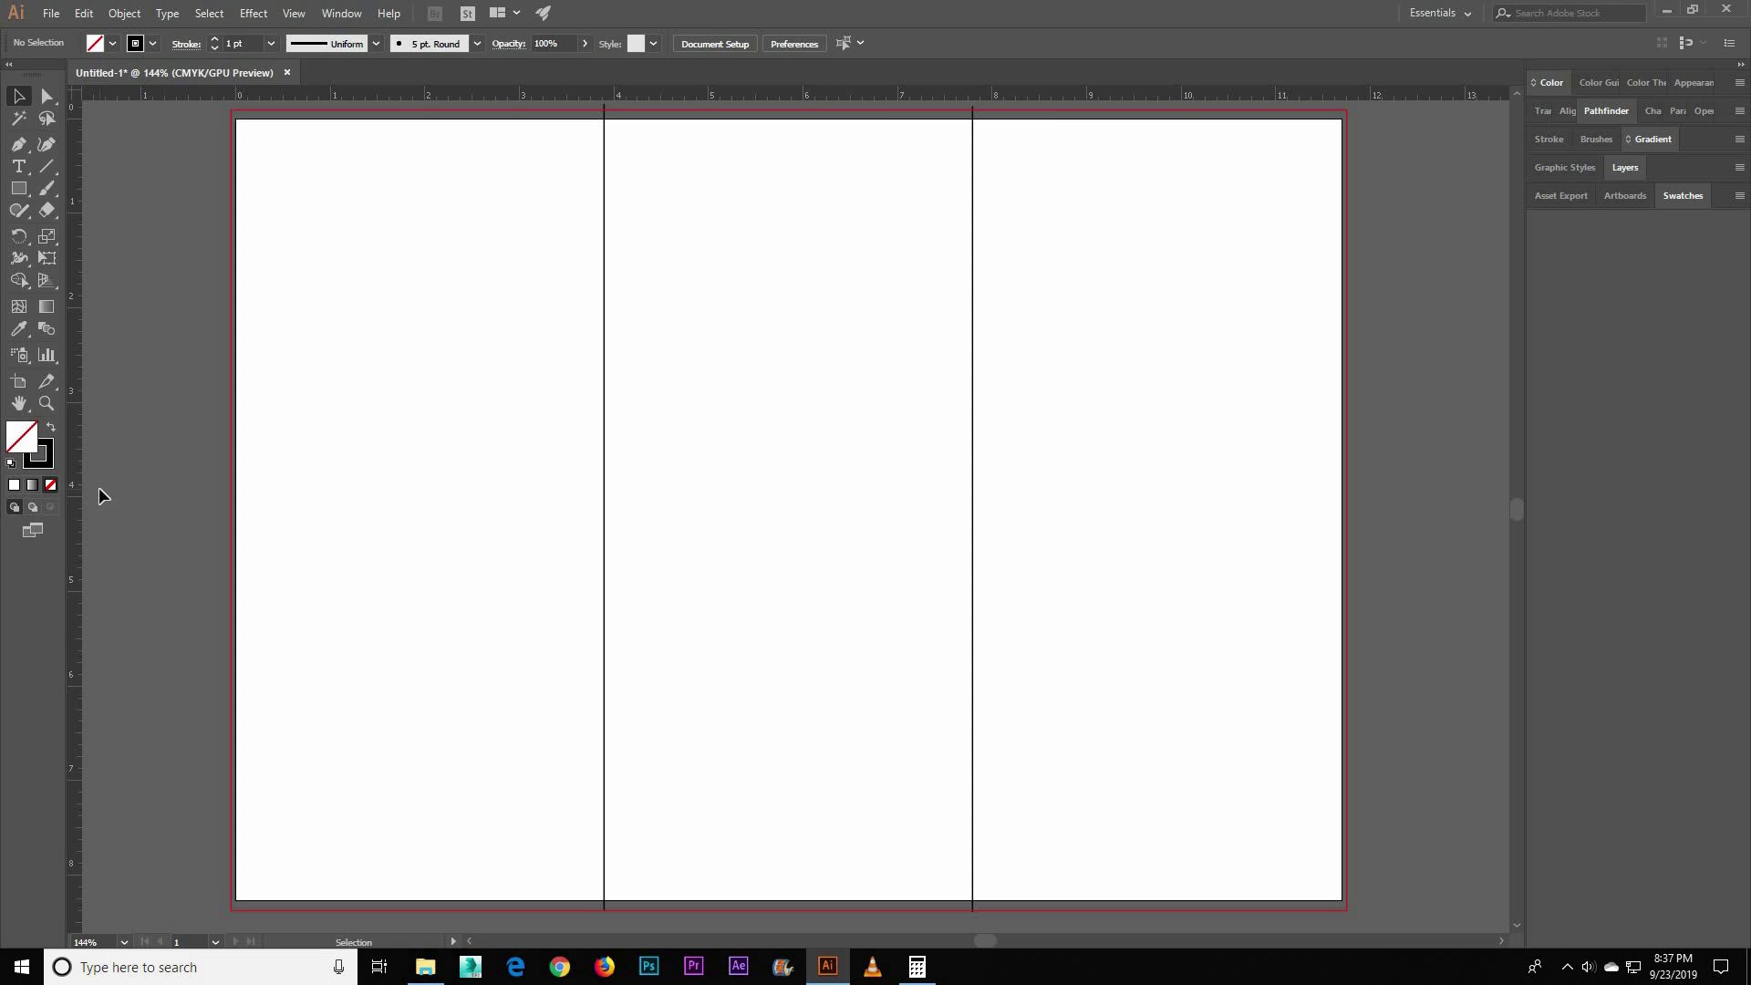
Step: Draw a white square, rotate it 45° into a diamond, and enlarge it at the upper right
key(d)
key(ctrl+1)
drag(18, 188, 84, 188)
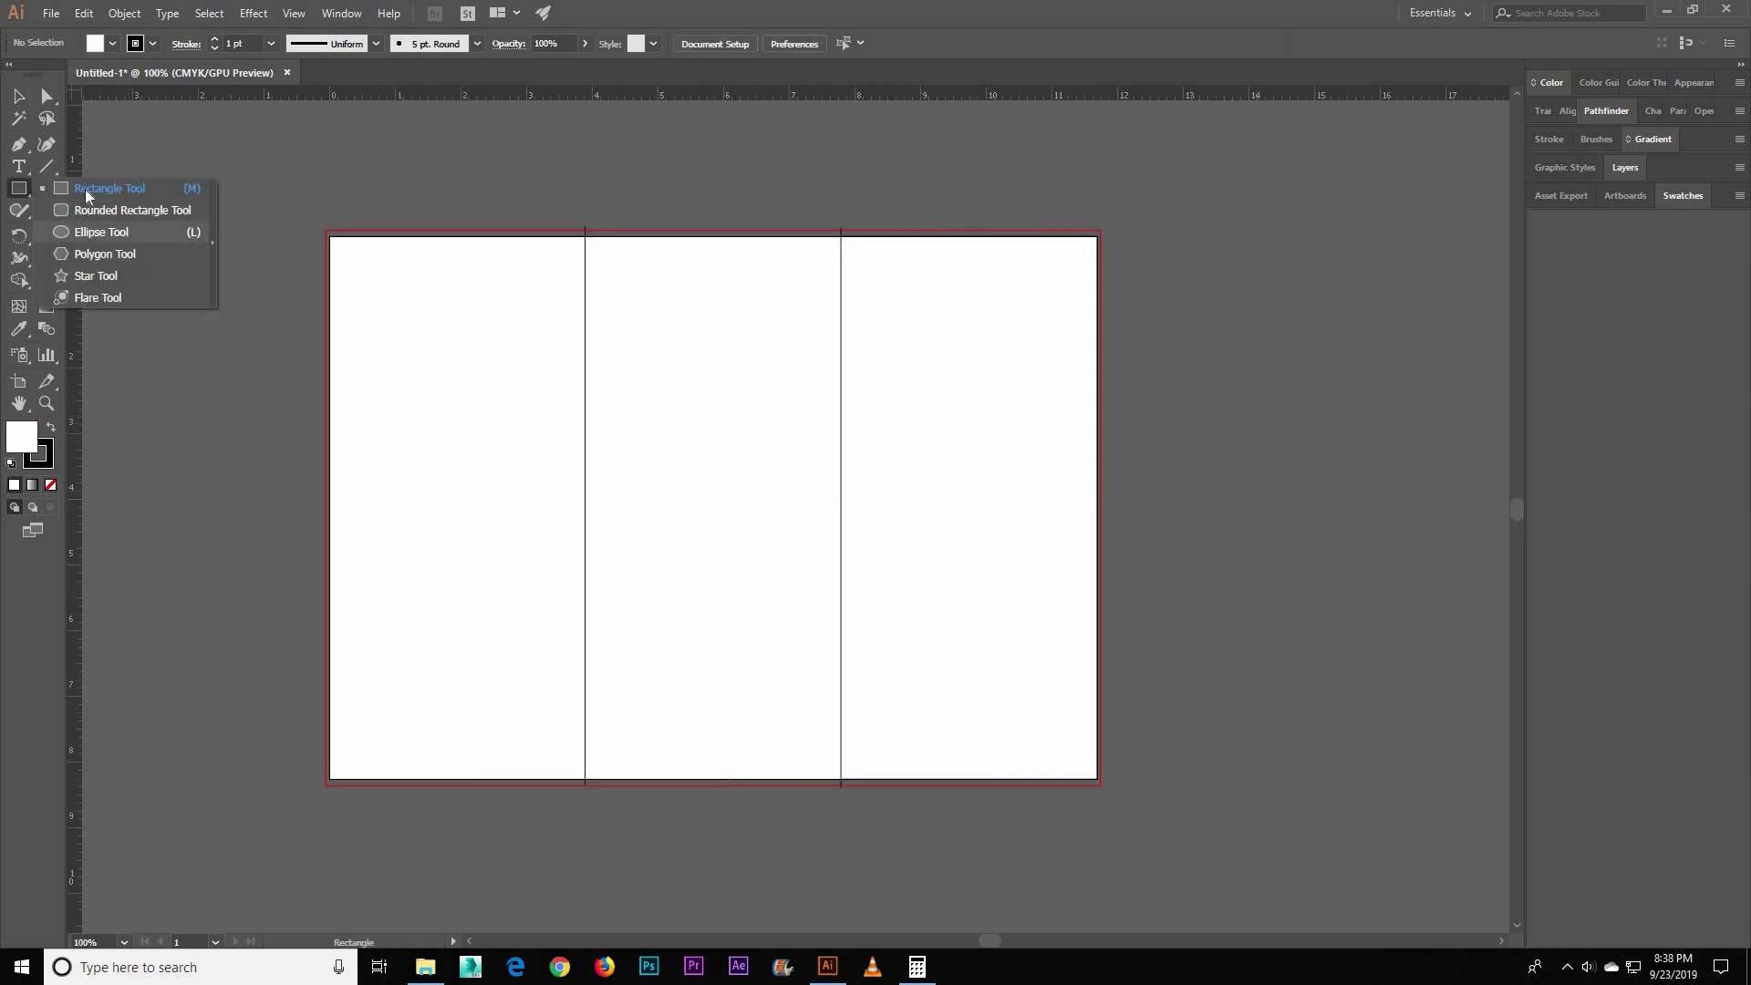
drag(383, 290, 624, 530)
key(v)
drag(583, 585, 693, 450)
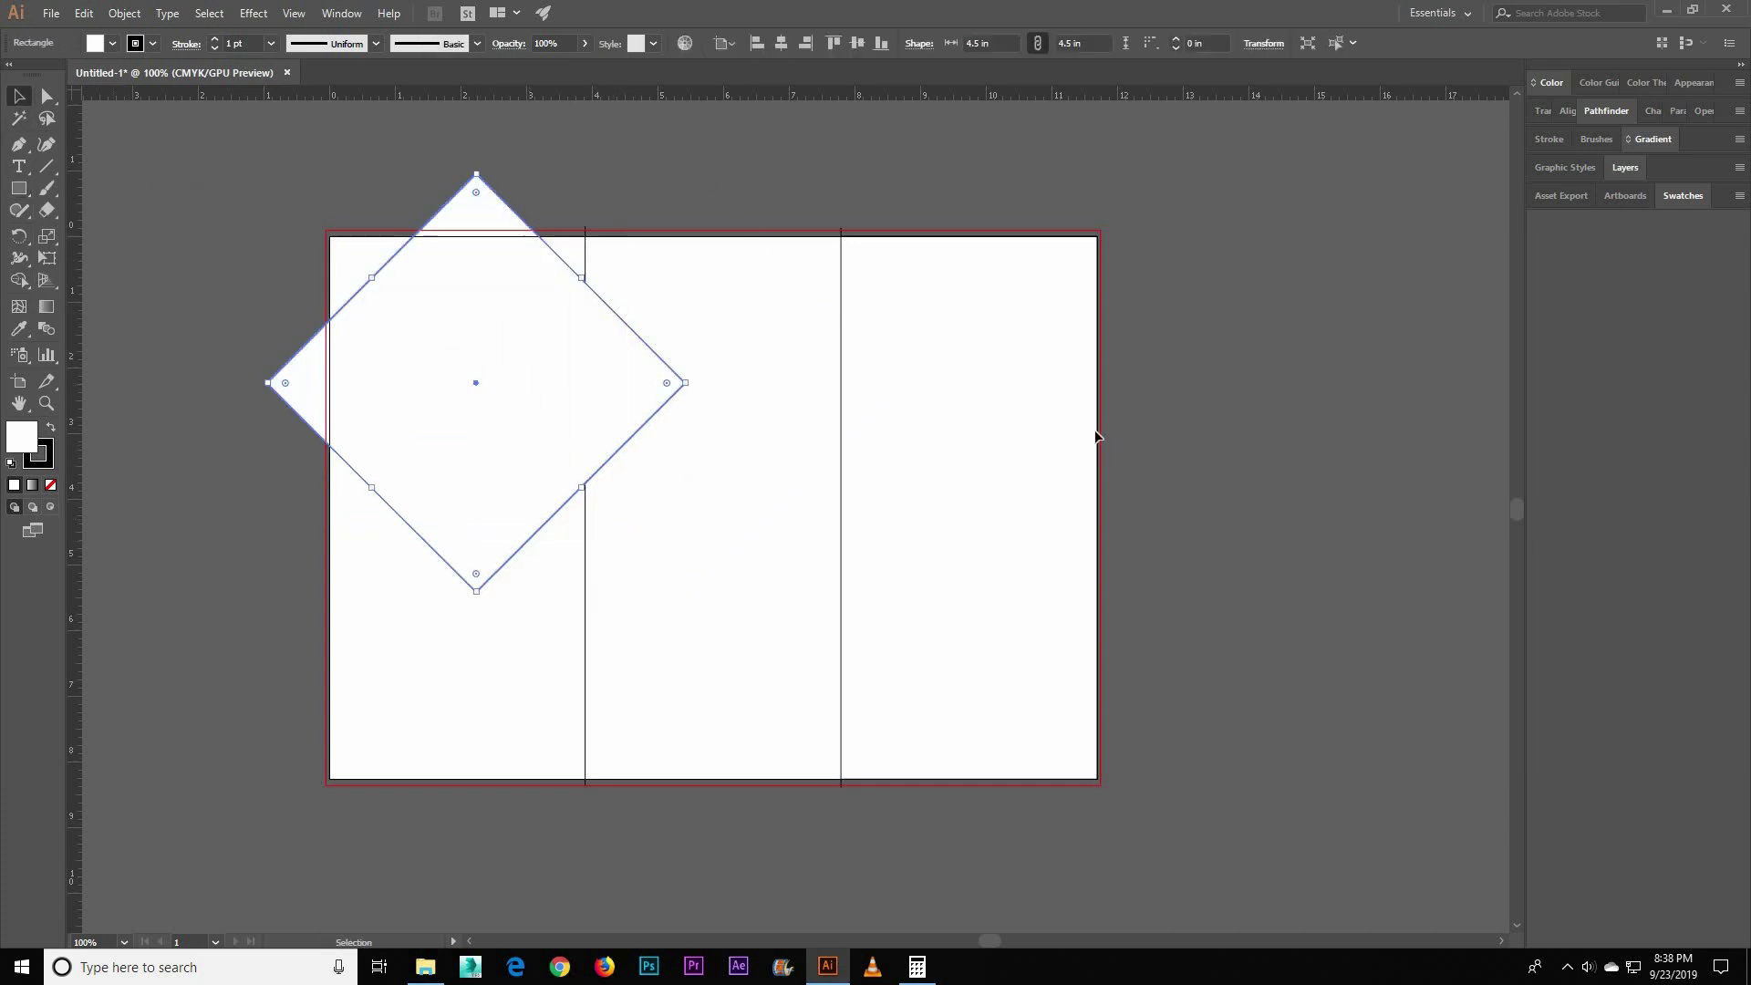
mouse_move(533, 459)
mouse_down()
mouse_move(1055, 375)
mouse_move(1039, 349)
mouse_up()
drag(1192, 272, 1384, 271)
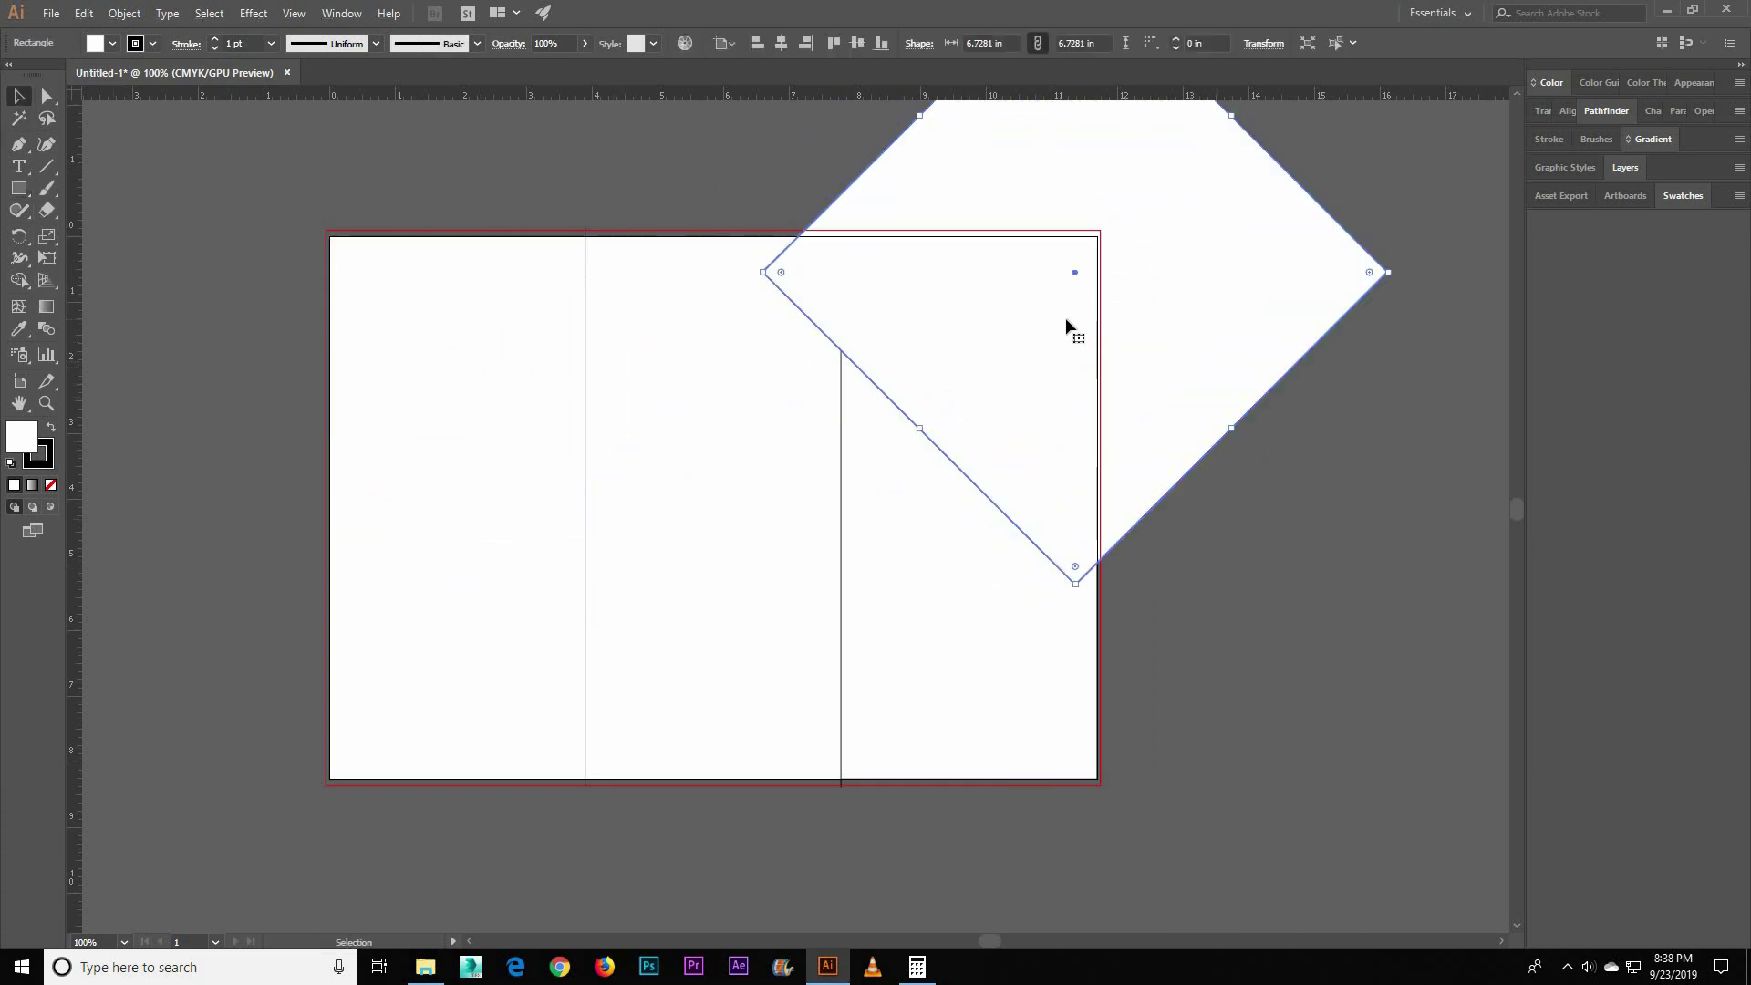
drag(1068, 328, 1094, 342)
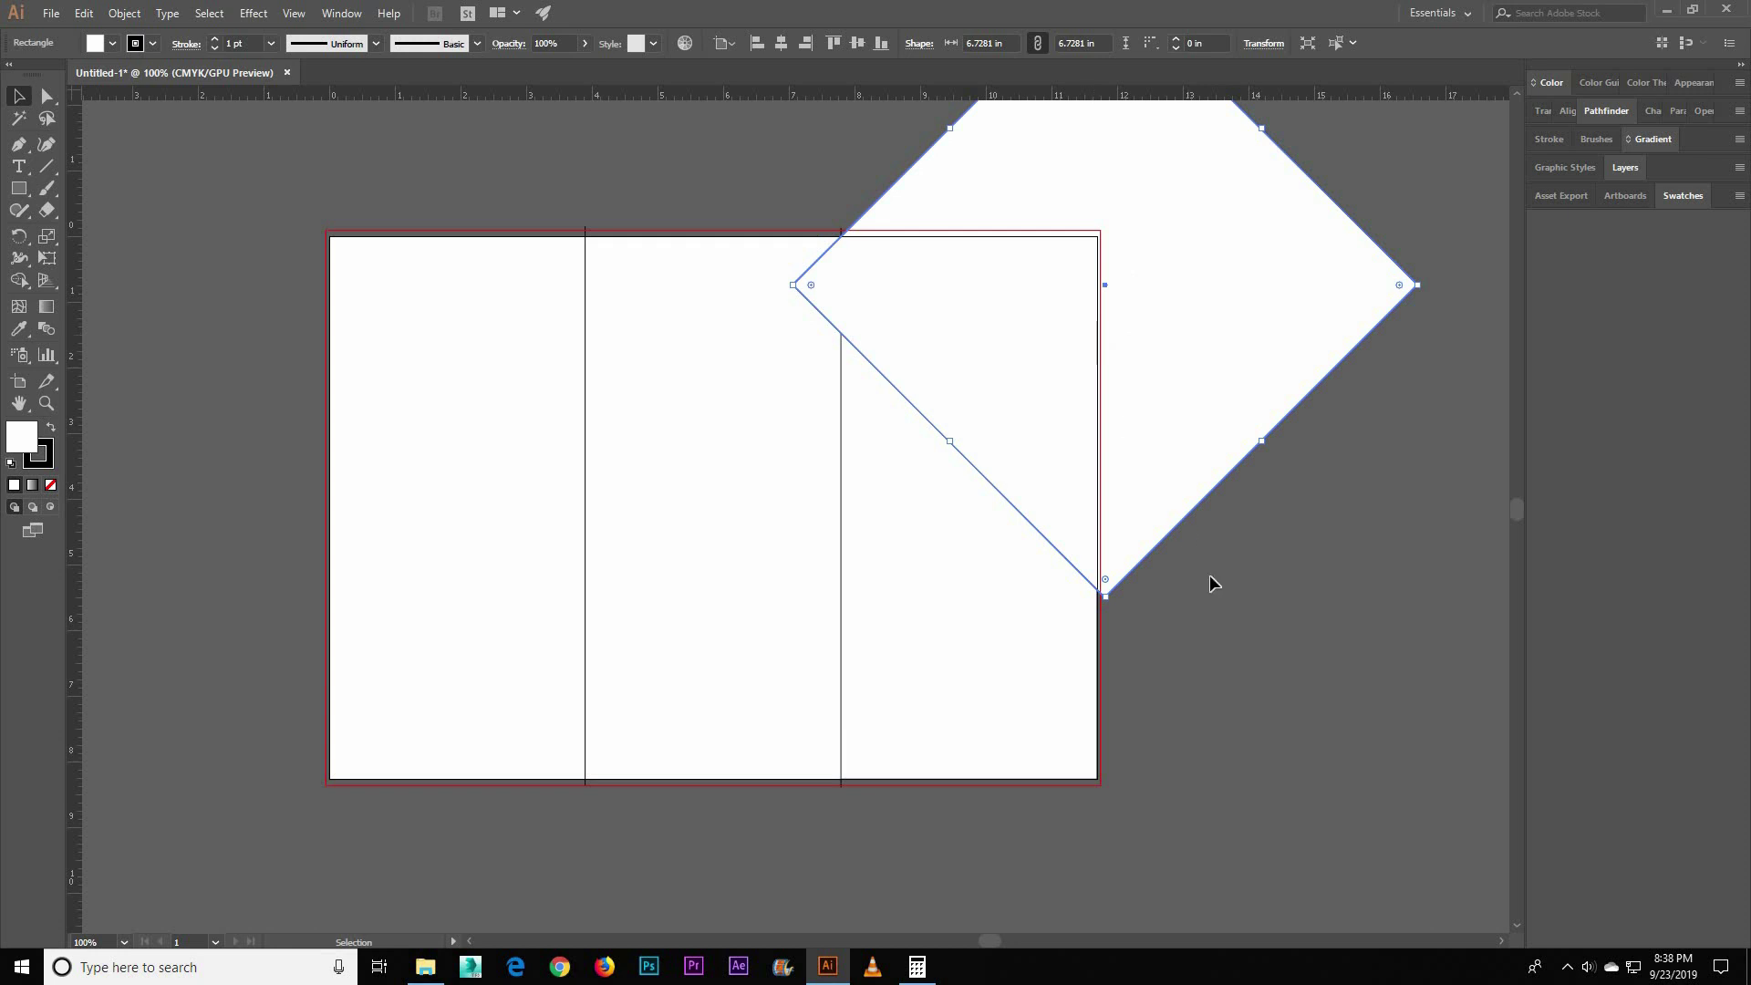
Step: Cut a smaller diamond inside to form a frame and fill it dark blue
drag(1417, 285, 1326, 297)
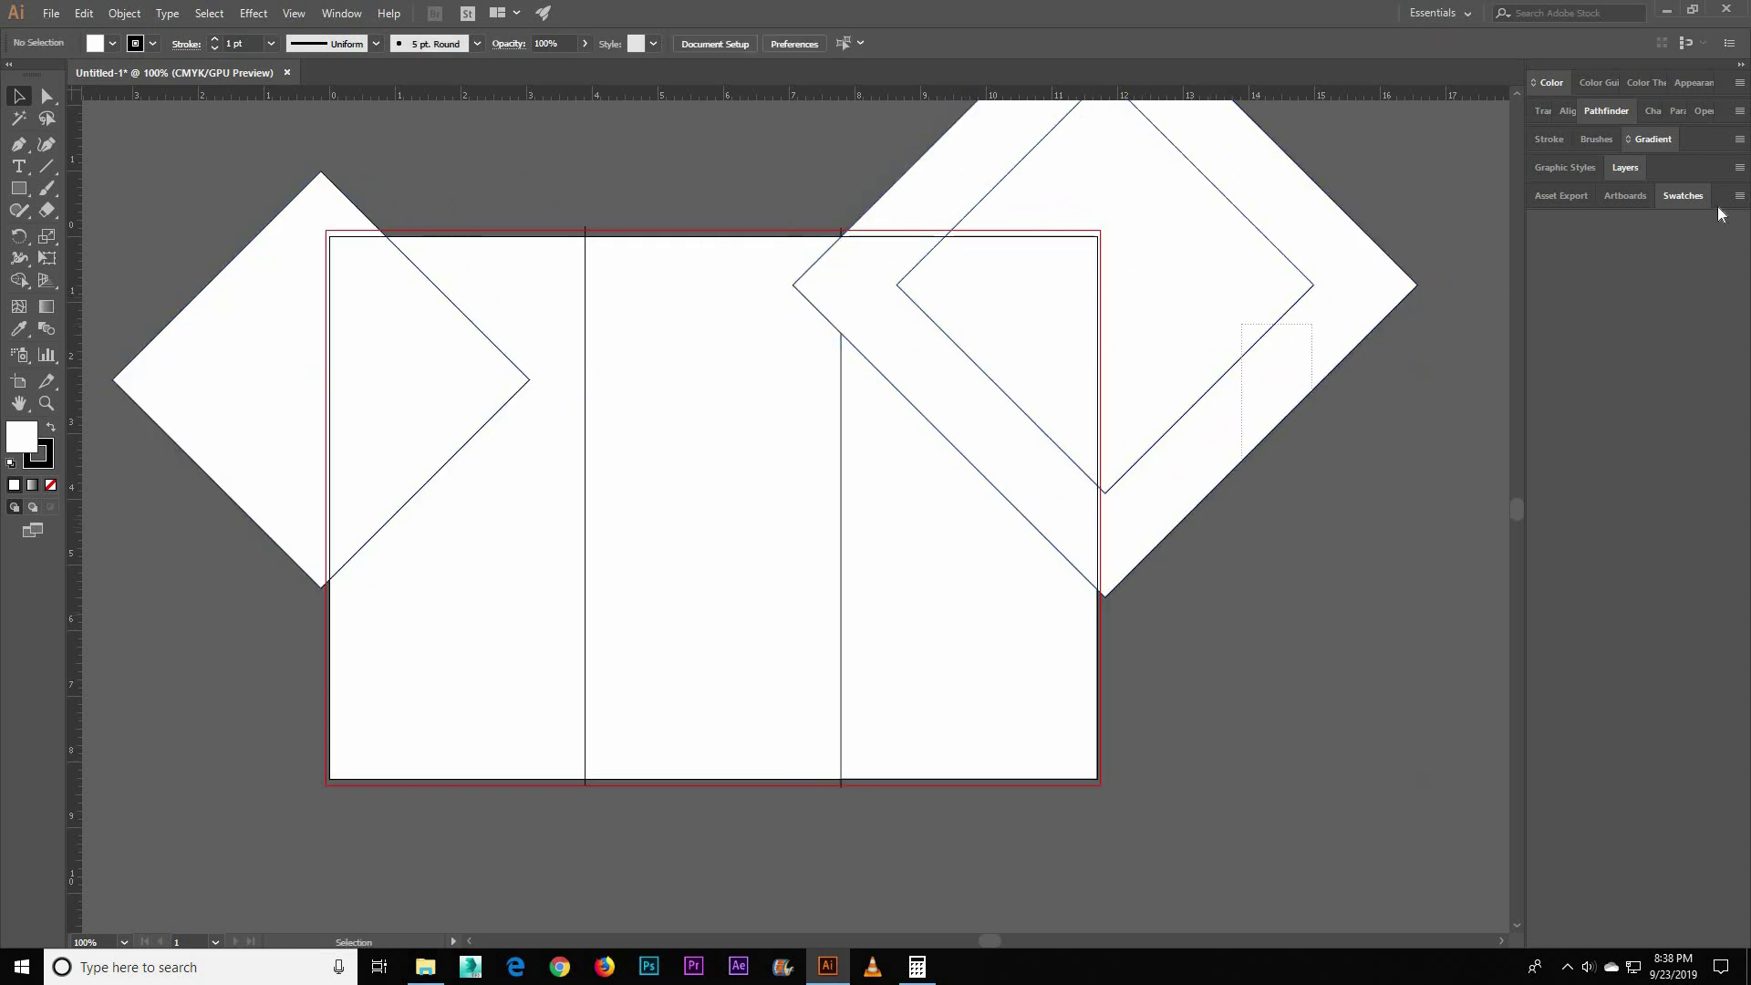
click(1216, 469)
click(112, 43)
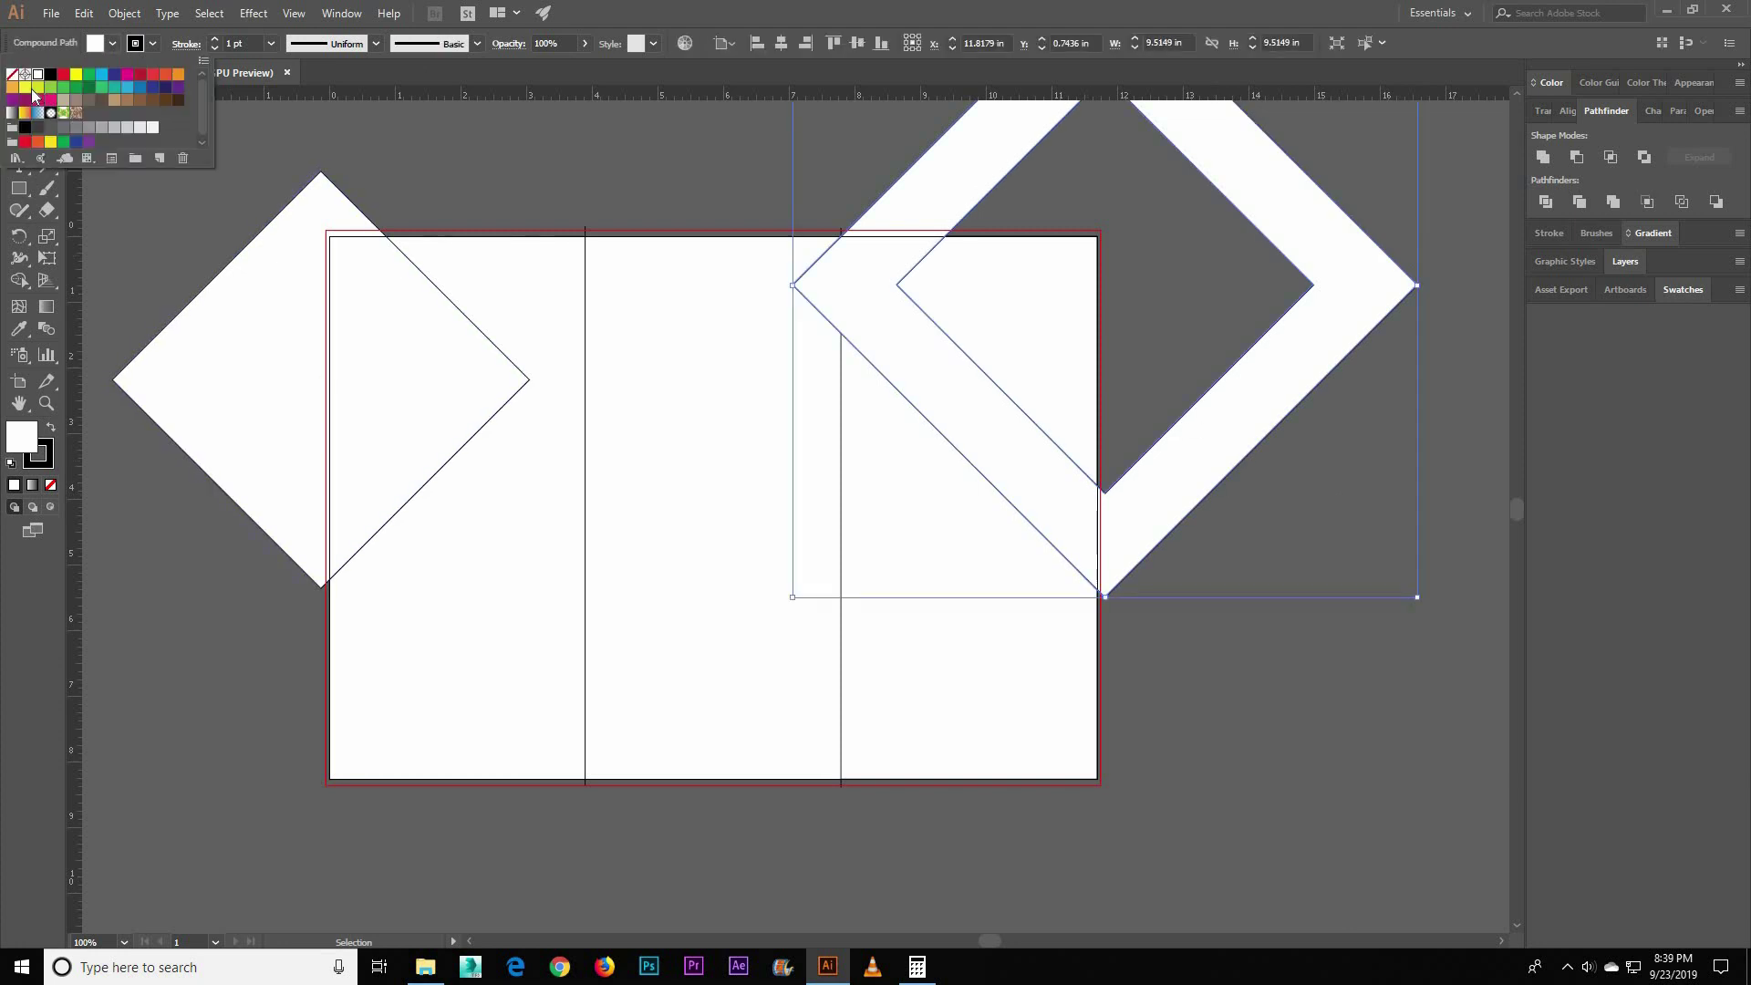
click(153, 91)
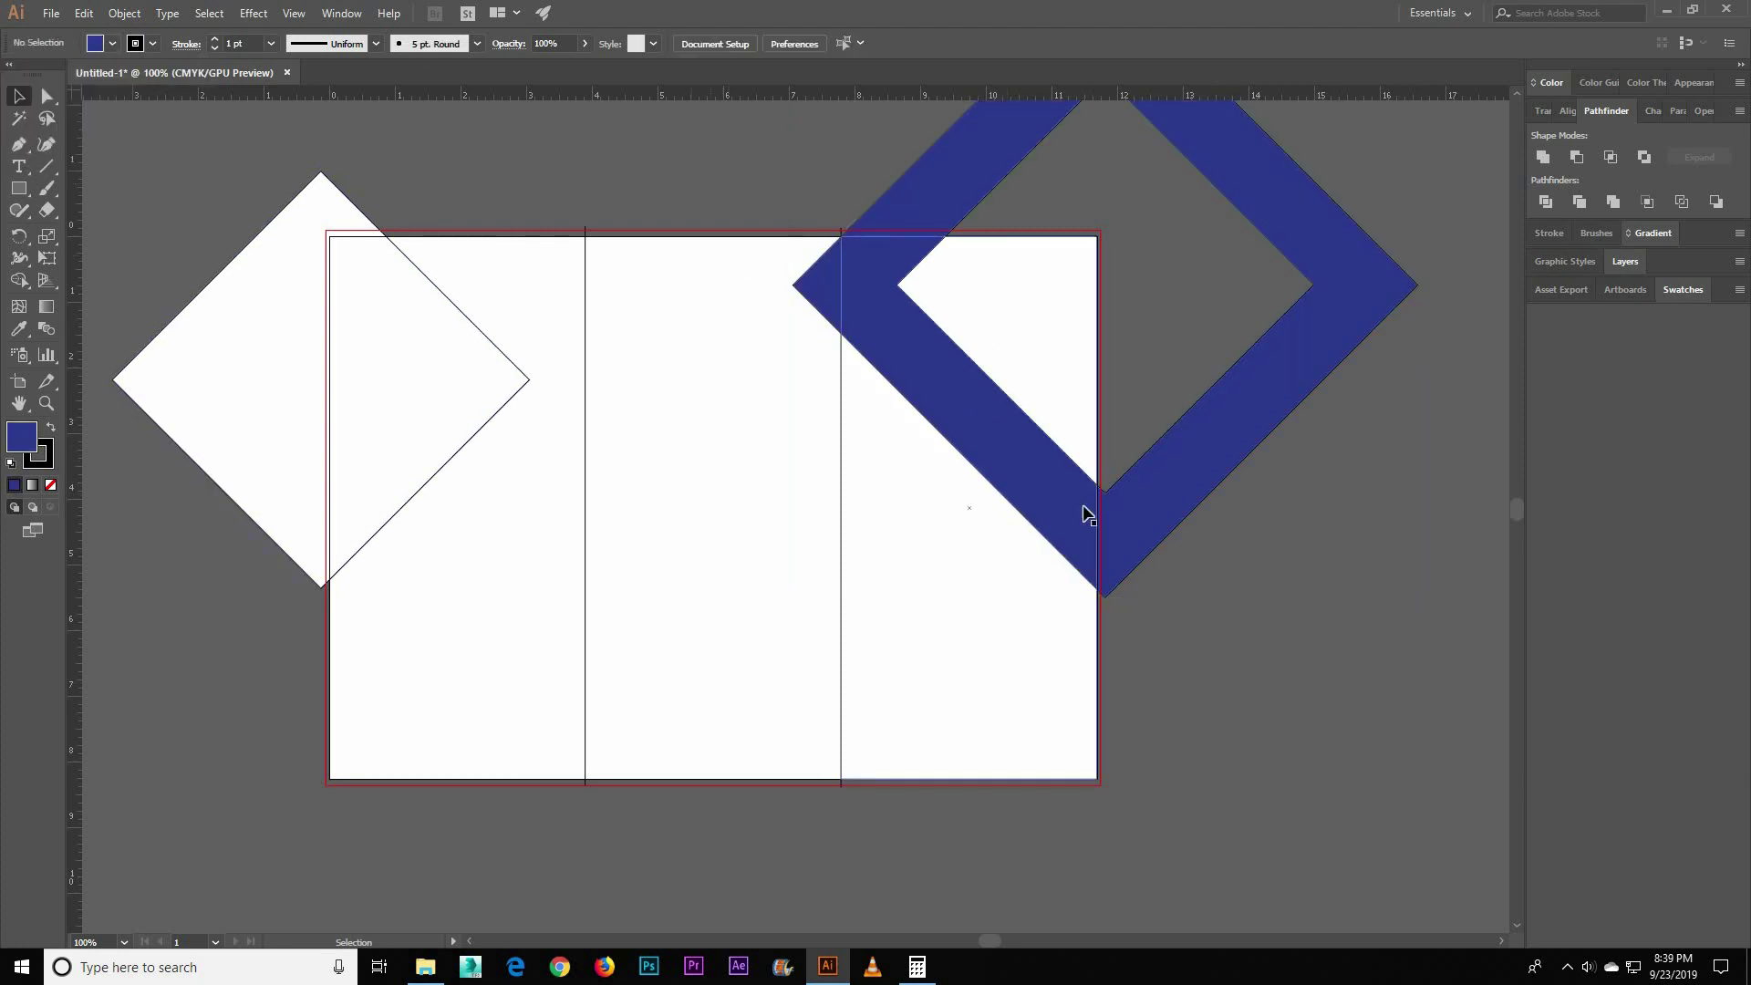
Step: Shrink the spare white diamond inside the blue frame and fill it orange
mouse_move(293, 356)
mouse_down()
mouse_move(1124, 271)
mouse_move(1081, 252)
mouse_up()
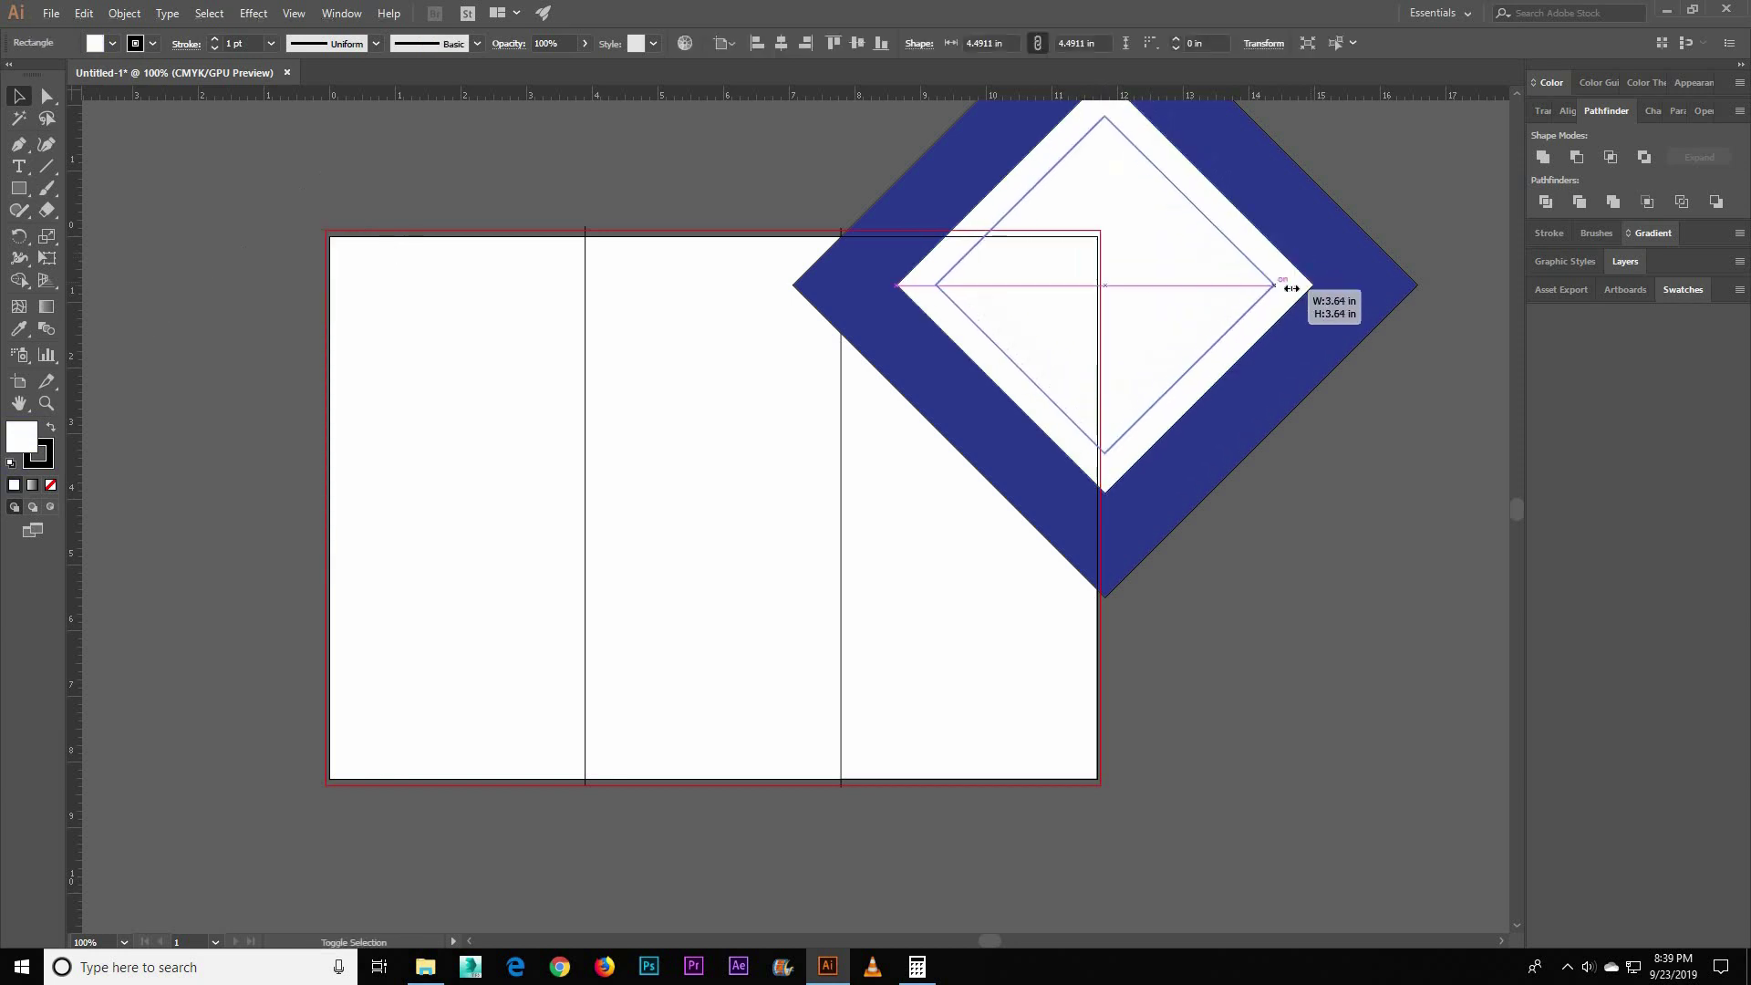
drag(1245, 282, 1290, 285)
click(1349, 429)
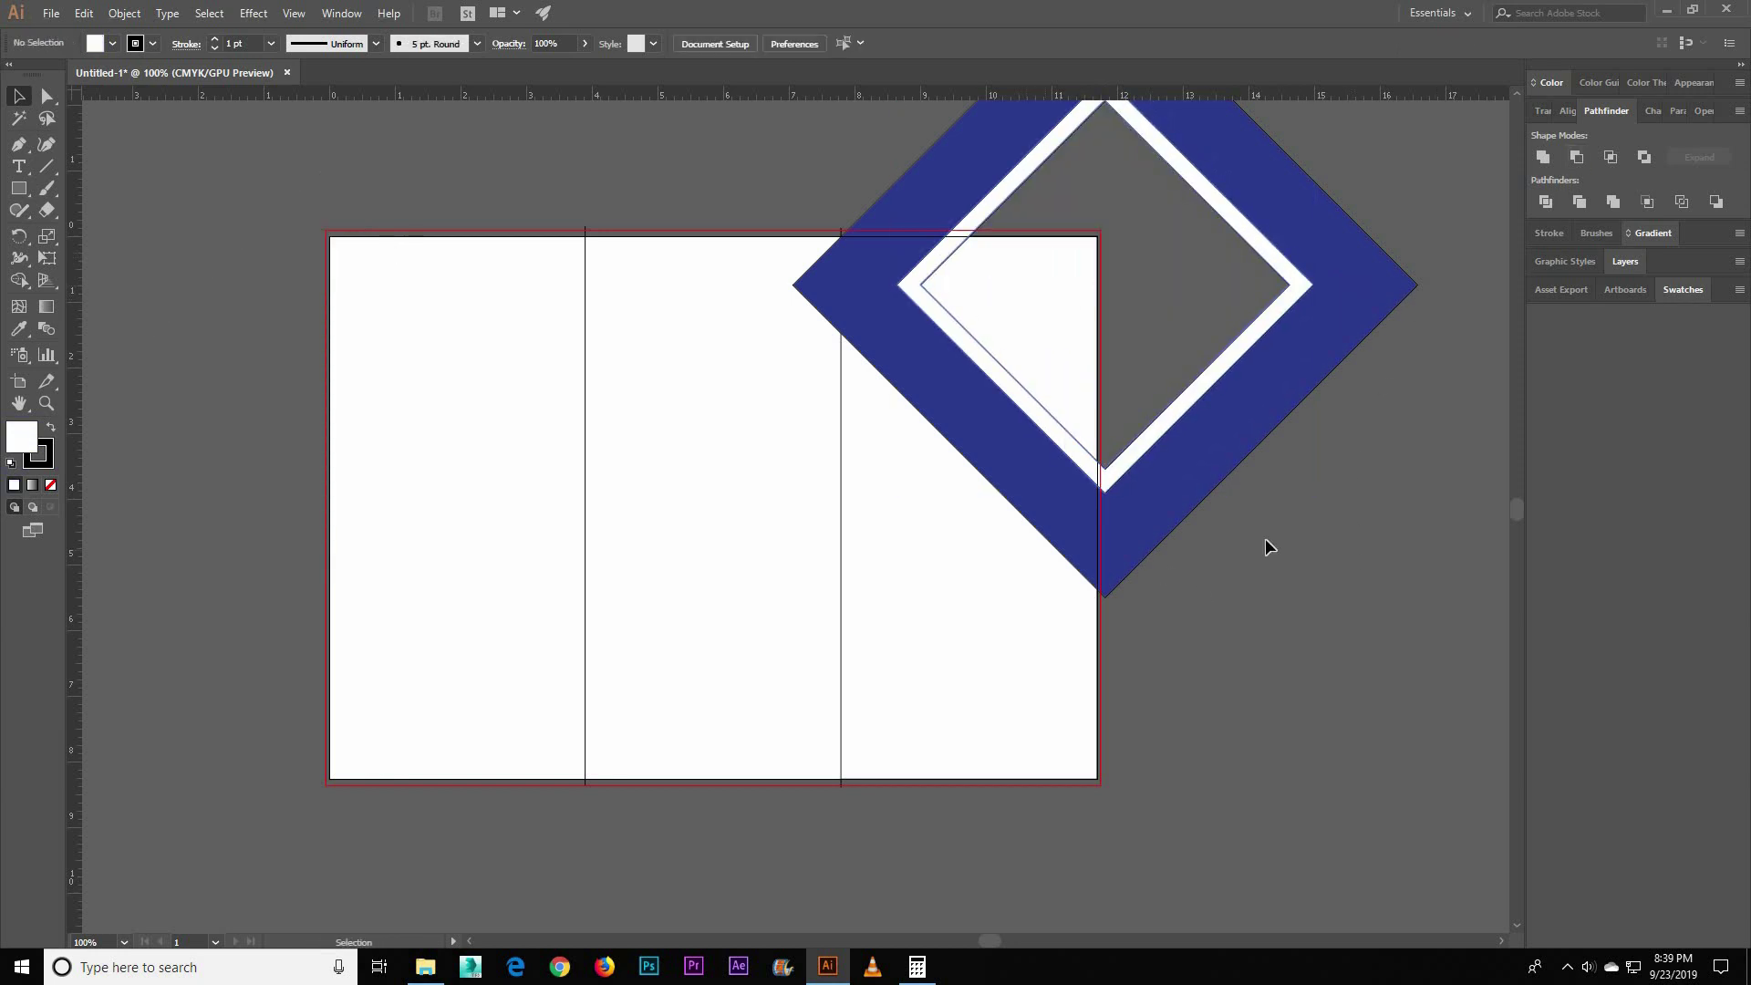
click(1212, 456)
click(984, 208)
click(112, 43)
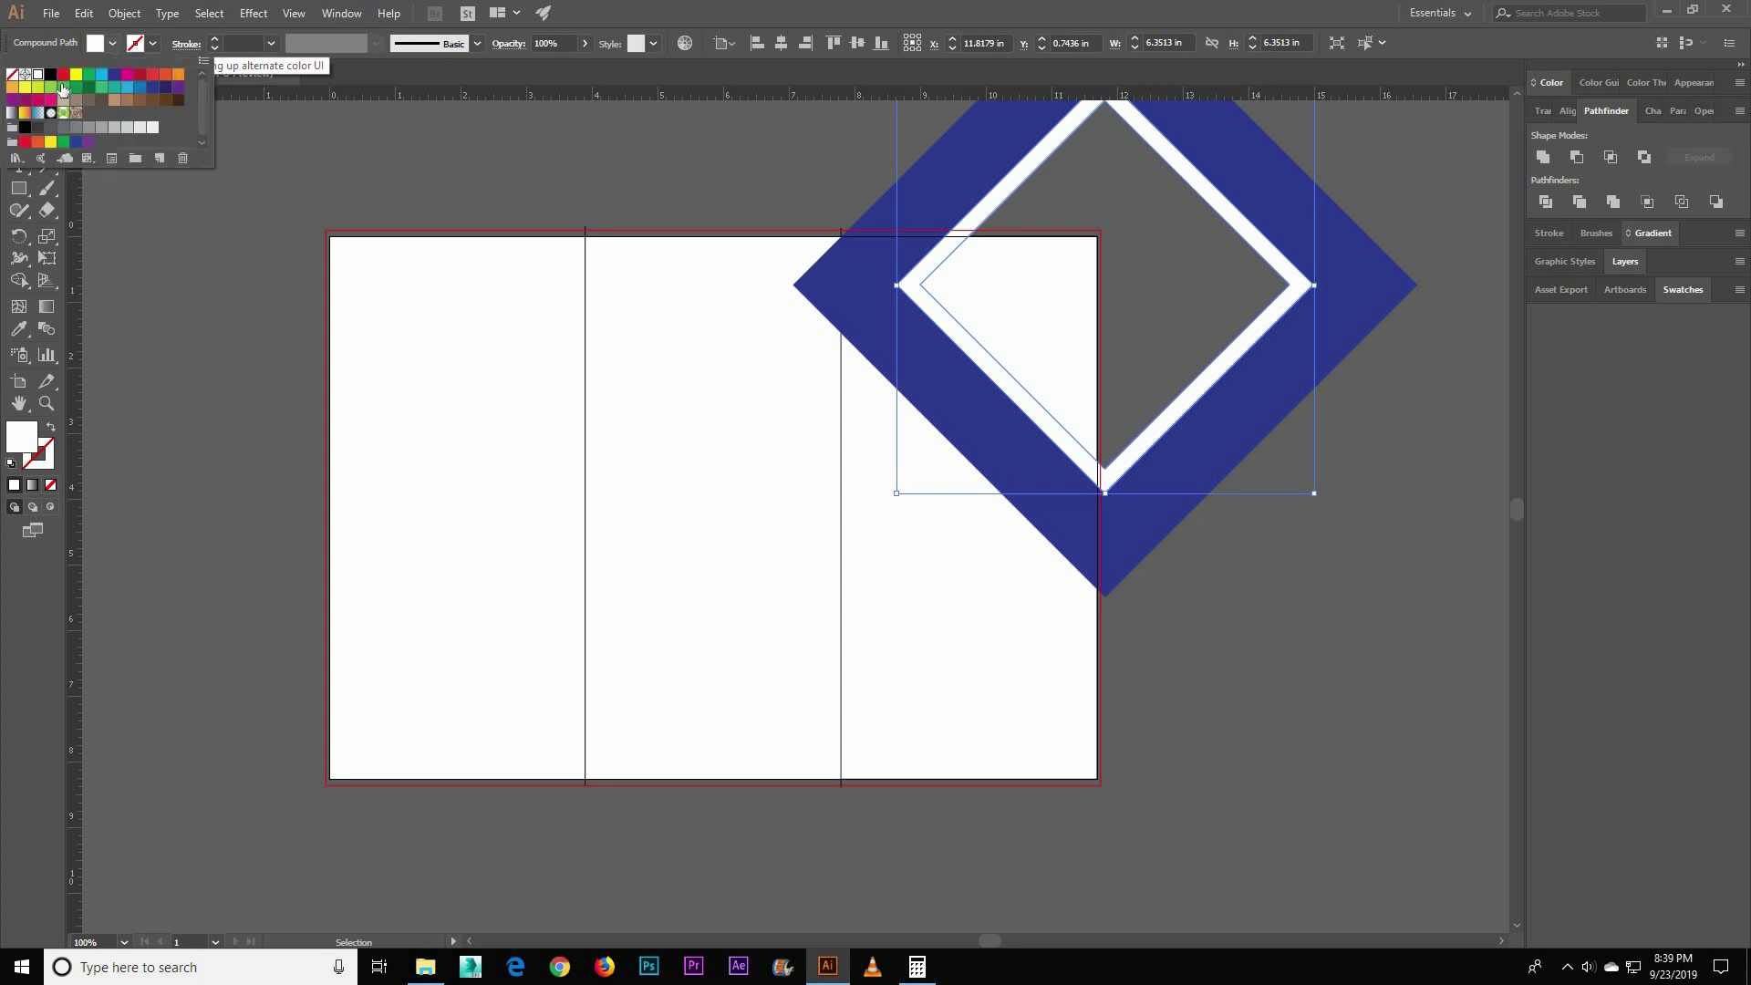
click(278, 330)
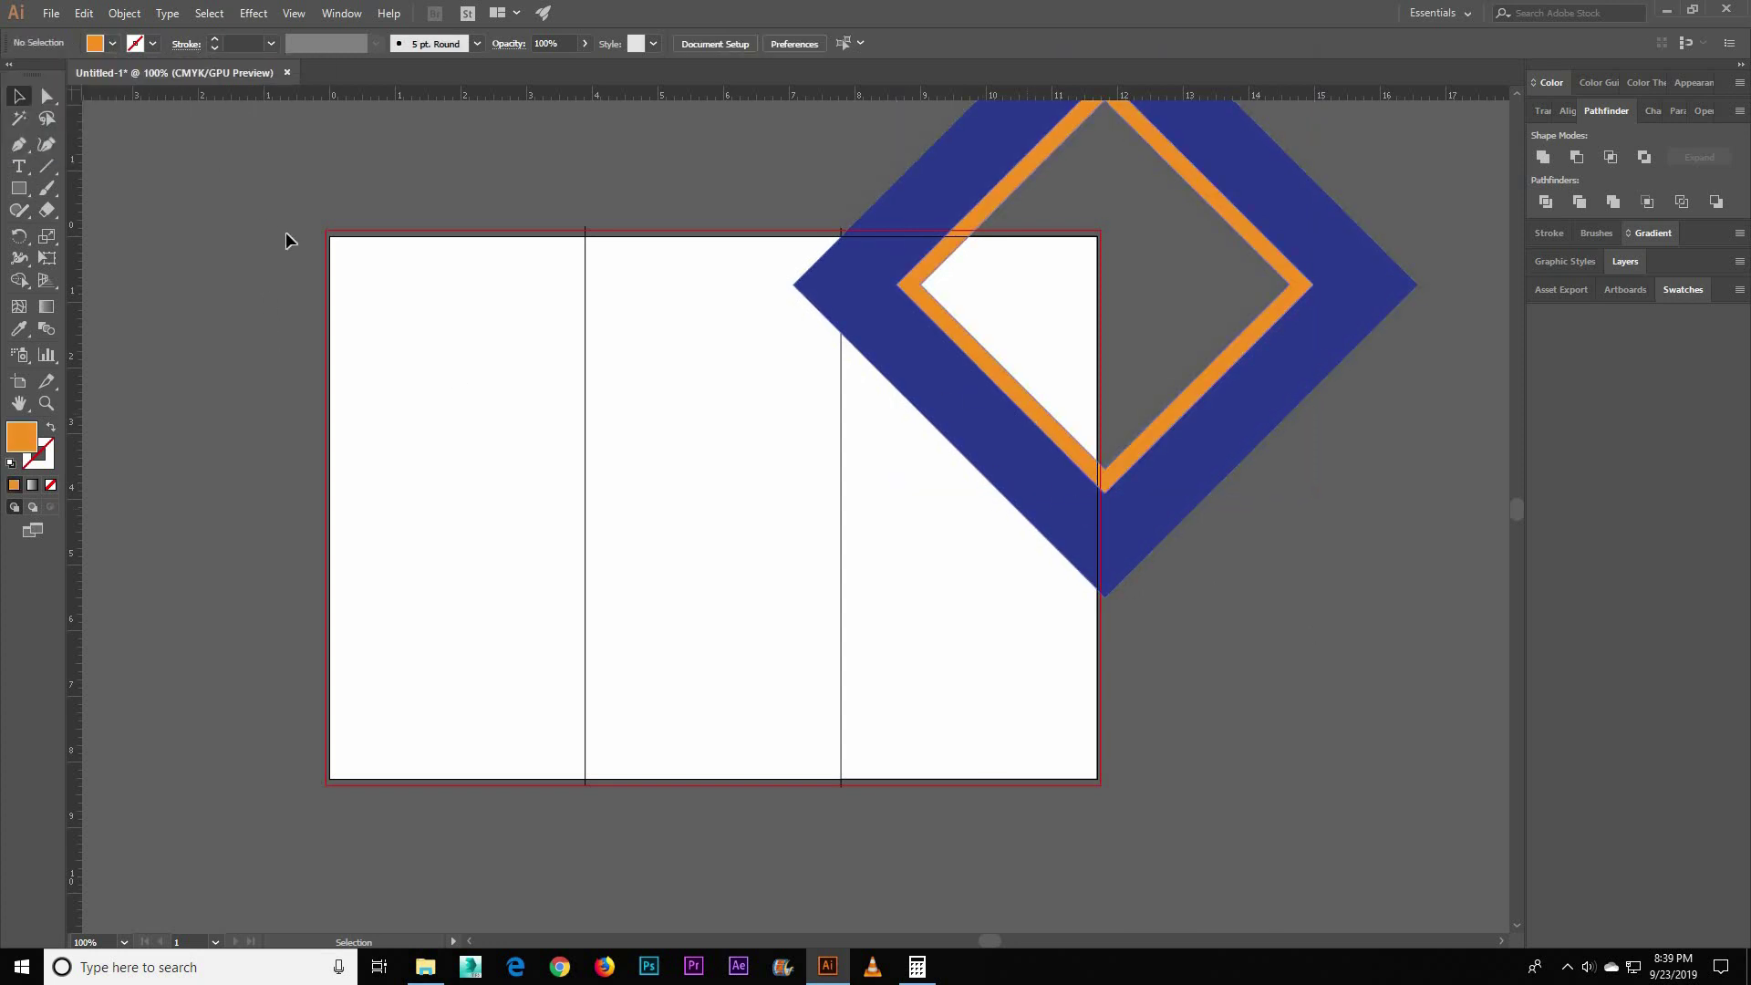
Step: Add an enlarged orange diamond near the blue frame, sent behind, with the white panel at the back
drag(439, 327, 740, 627)
drag(675, 700, 809, 574)
drag(593, 582, 889, 341)
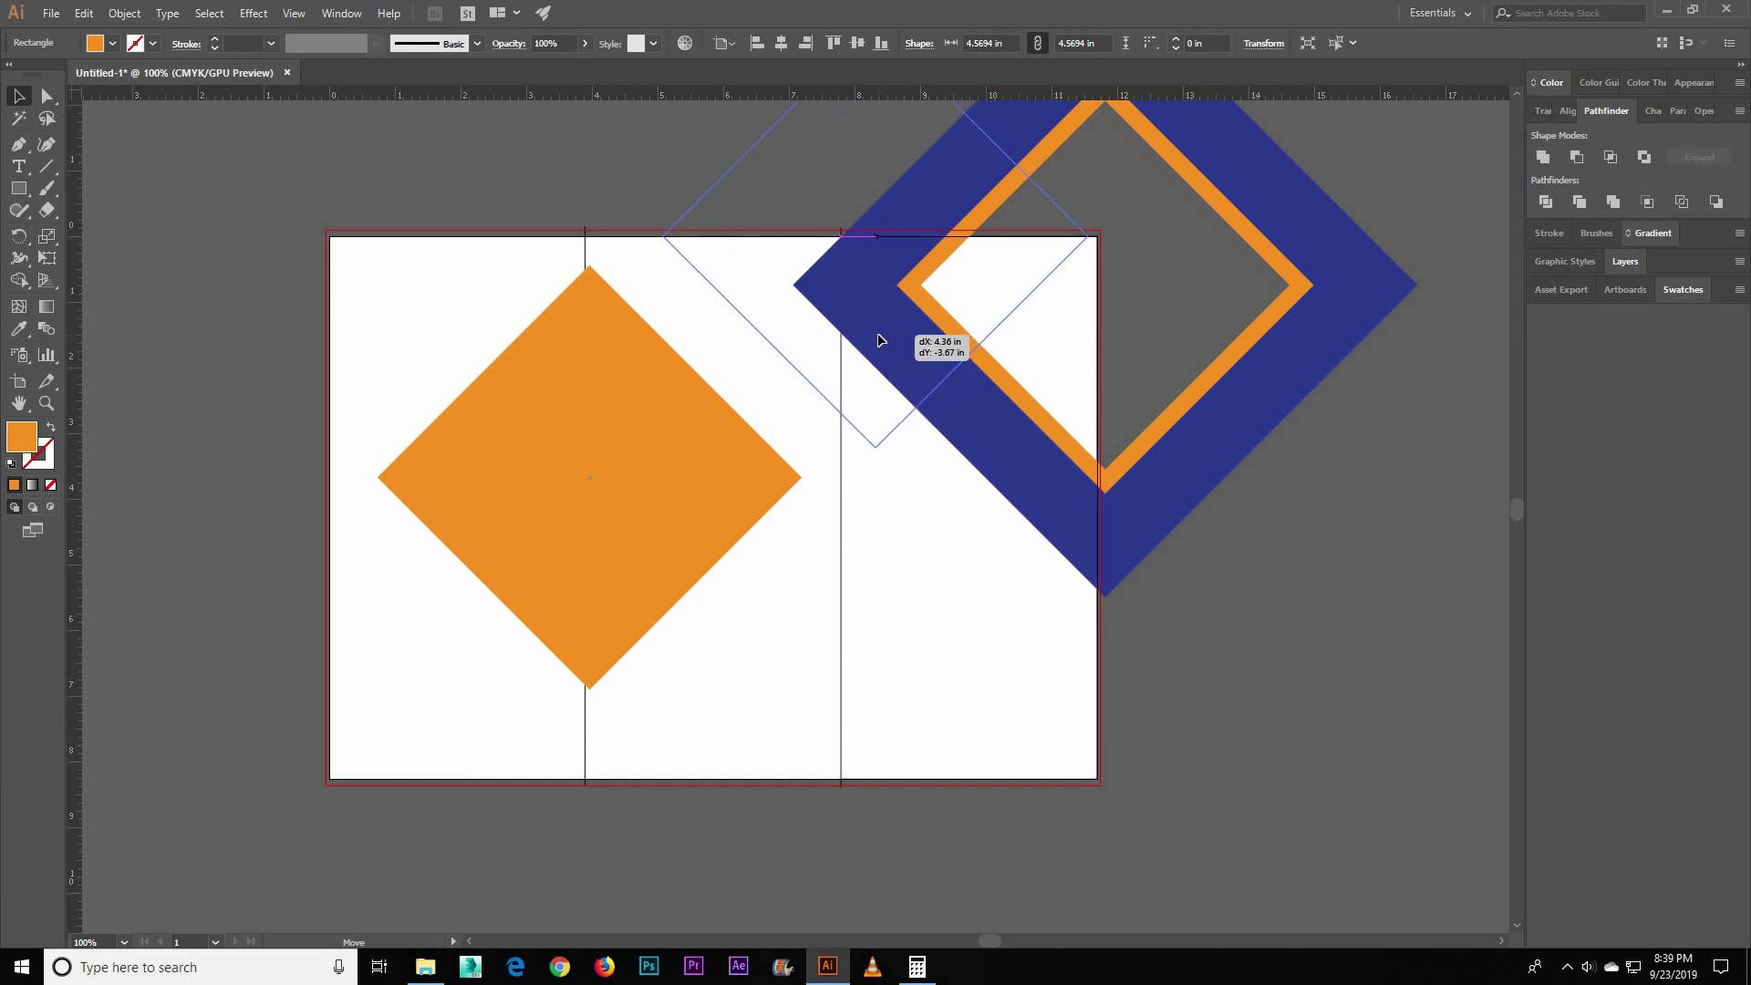
drag(890, 341, 890, 446)
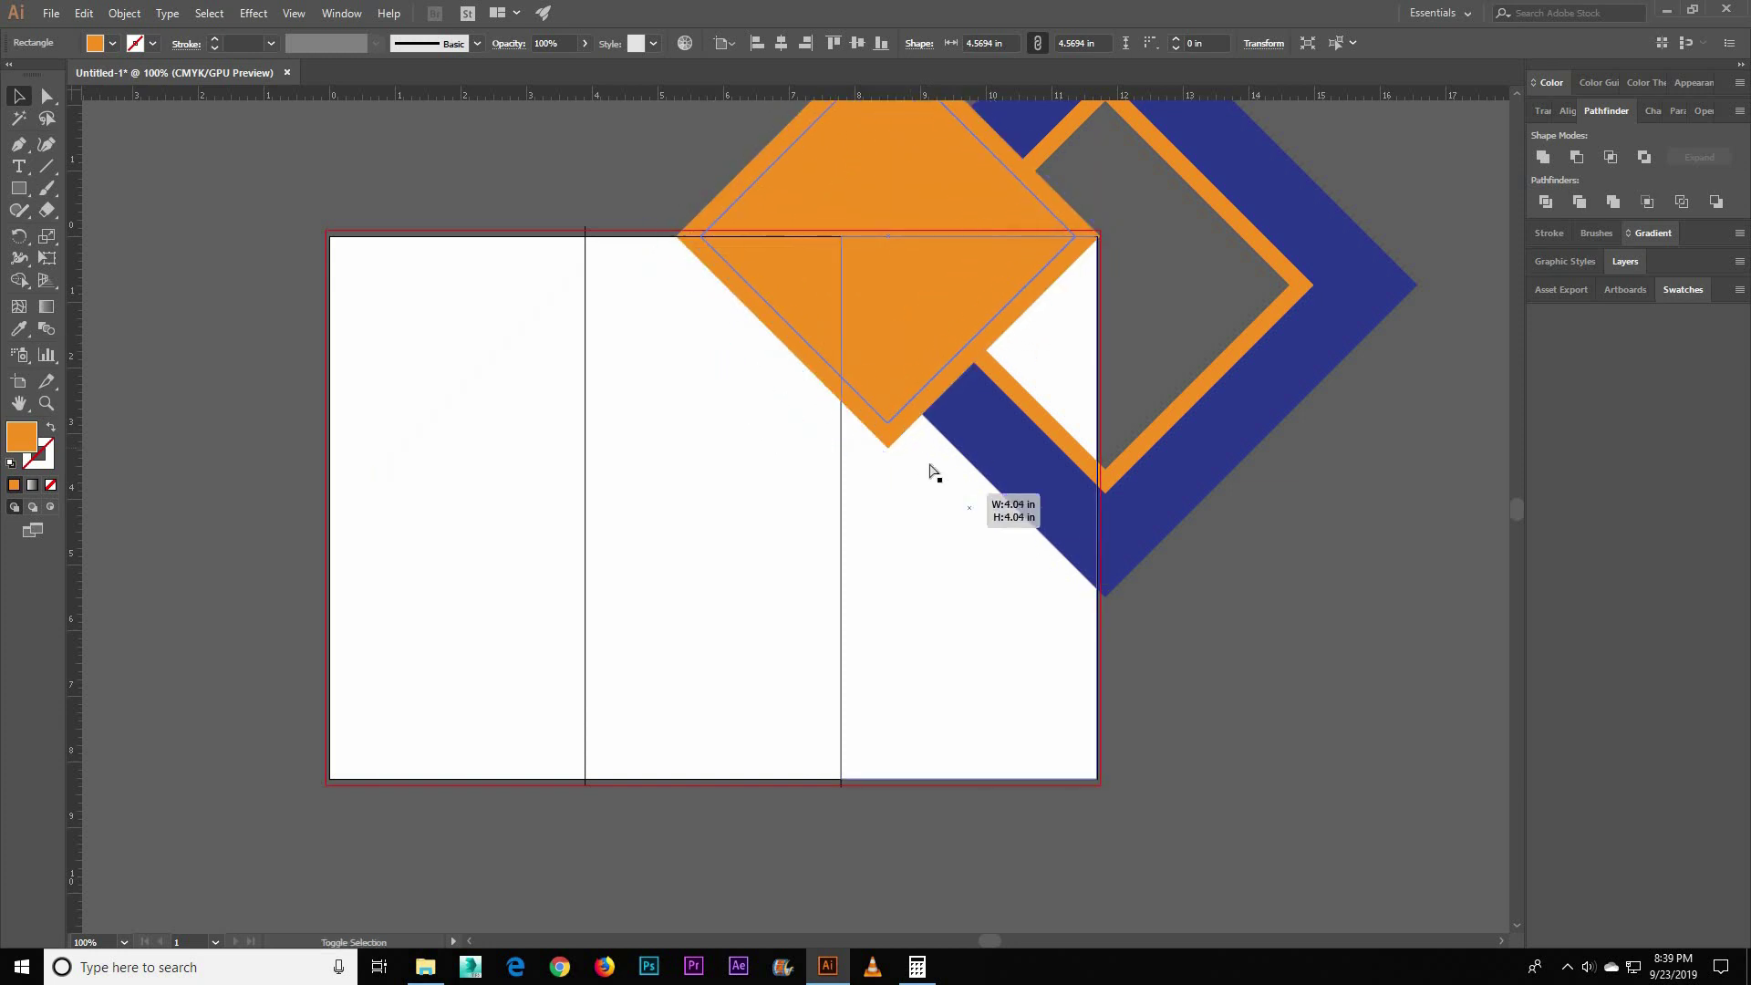
drag(1097, 235, 1156, 235)
right_click(1017, 256)
click(1249, 598)
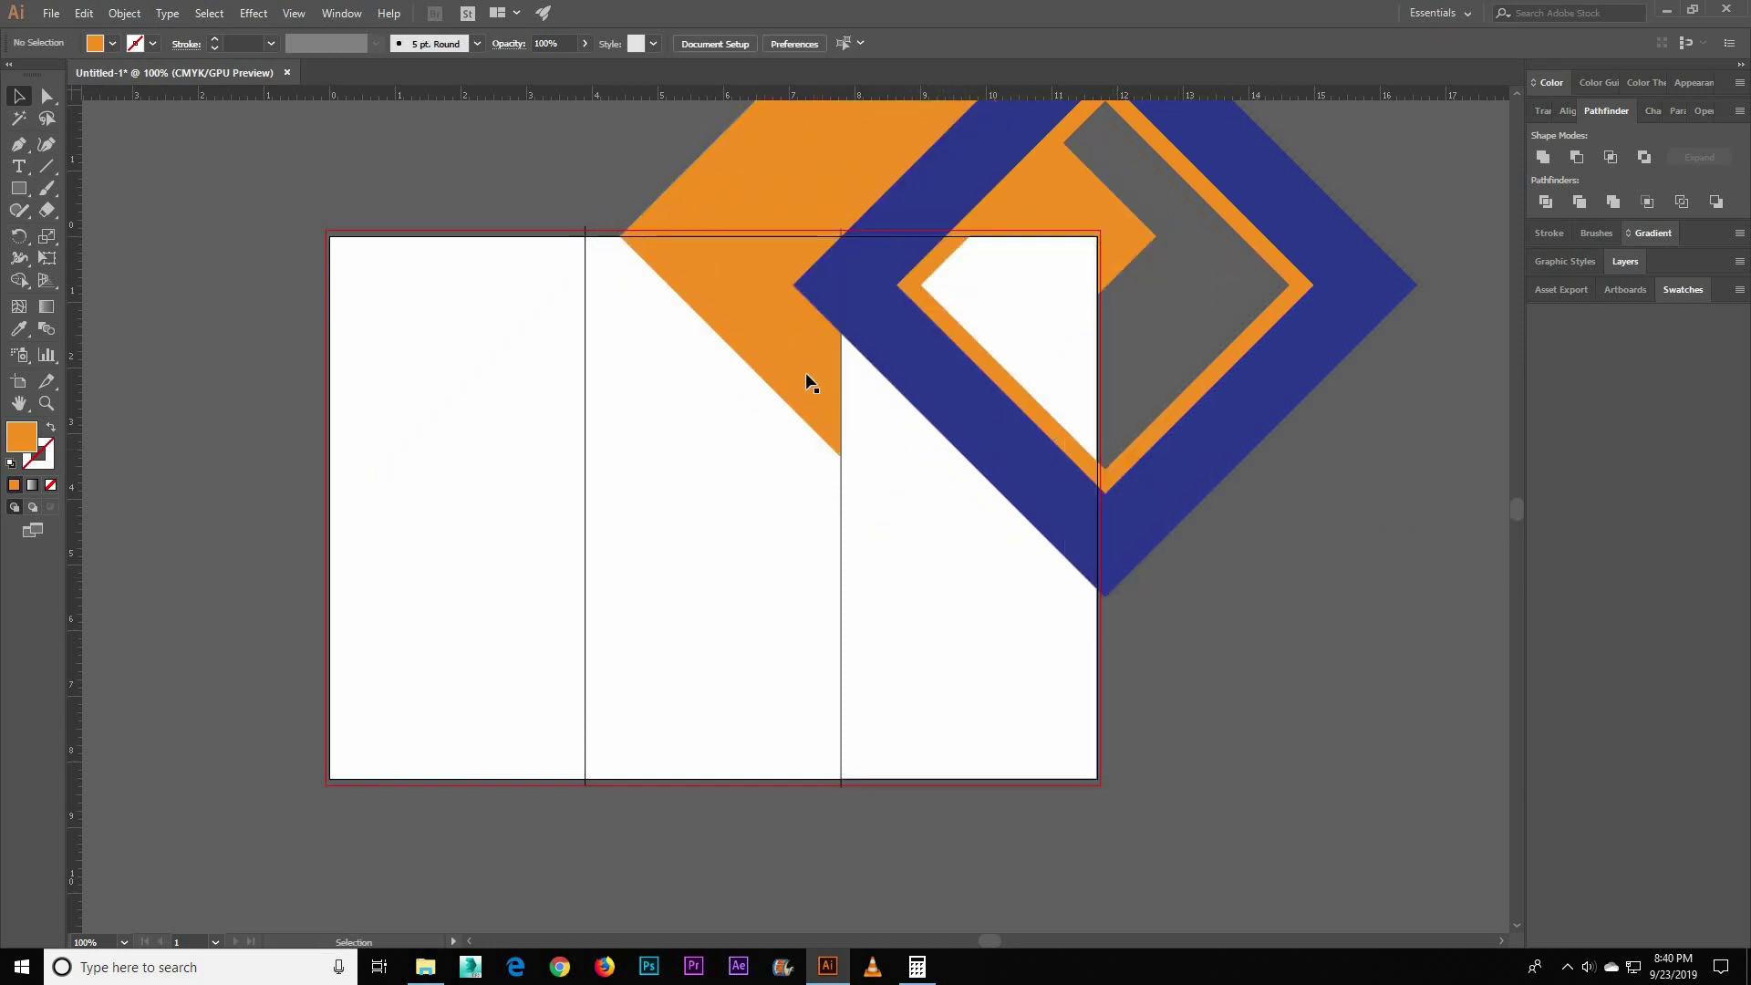
click(925, 518)
key(ctrl+shift+bracketleft)
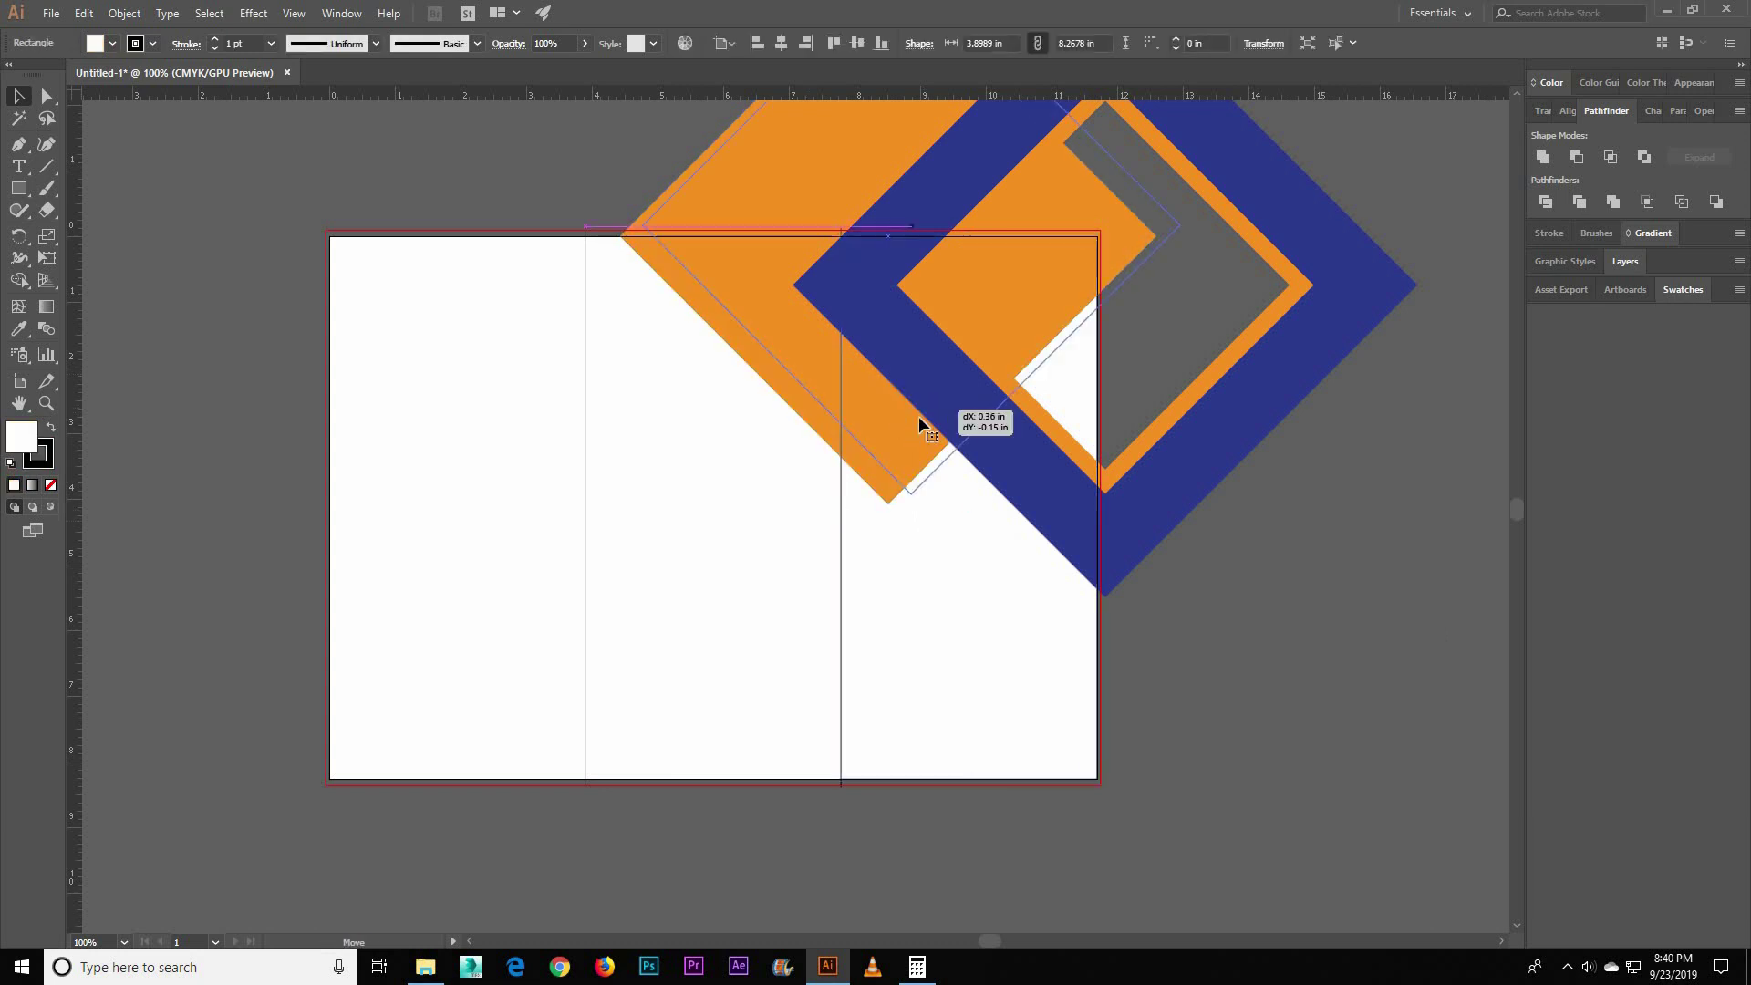
Step: Duplicate the orange diamond as an offset blue copy and bring the blue frame in front
drag(918, 419, 884, 423)
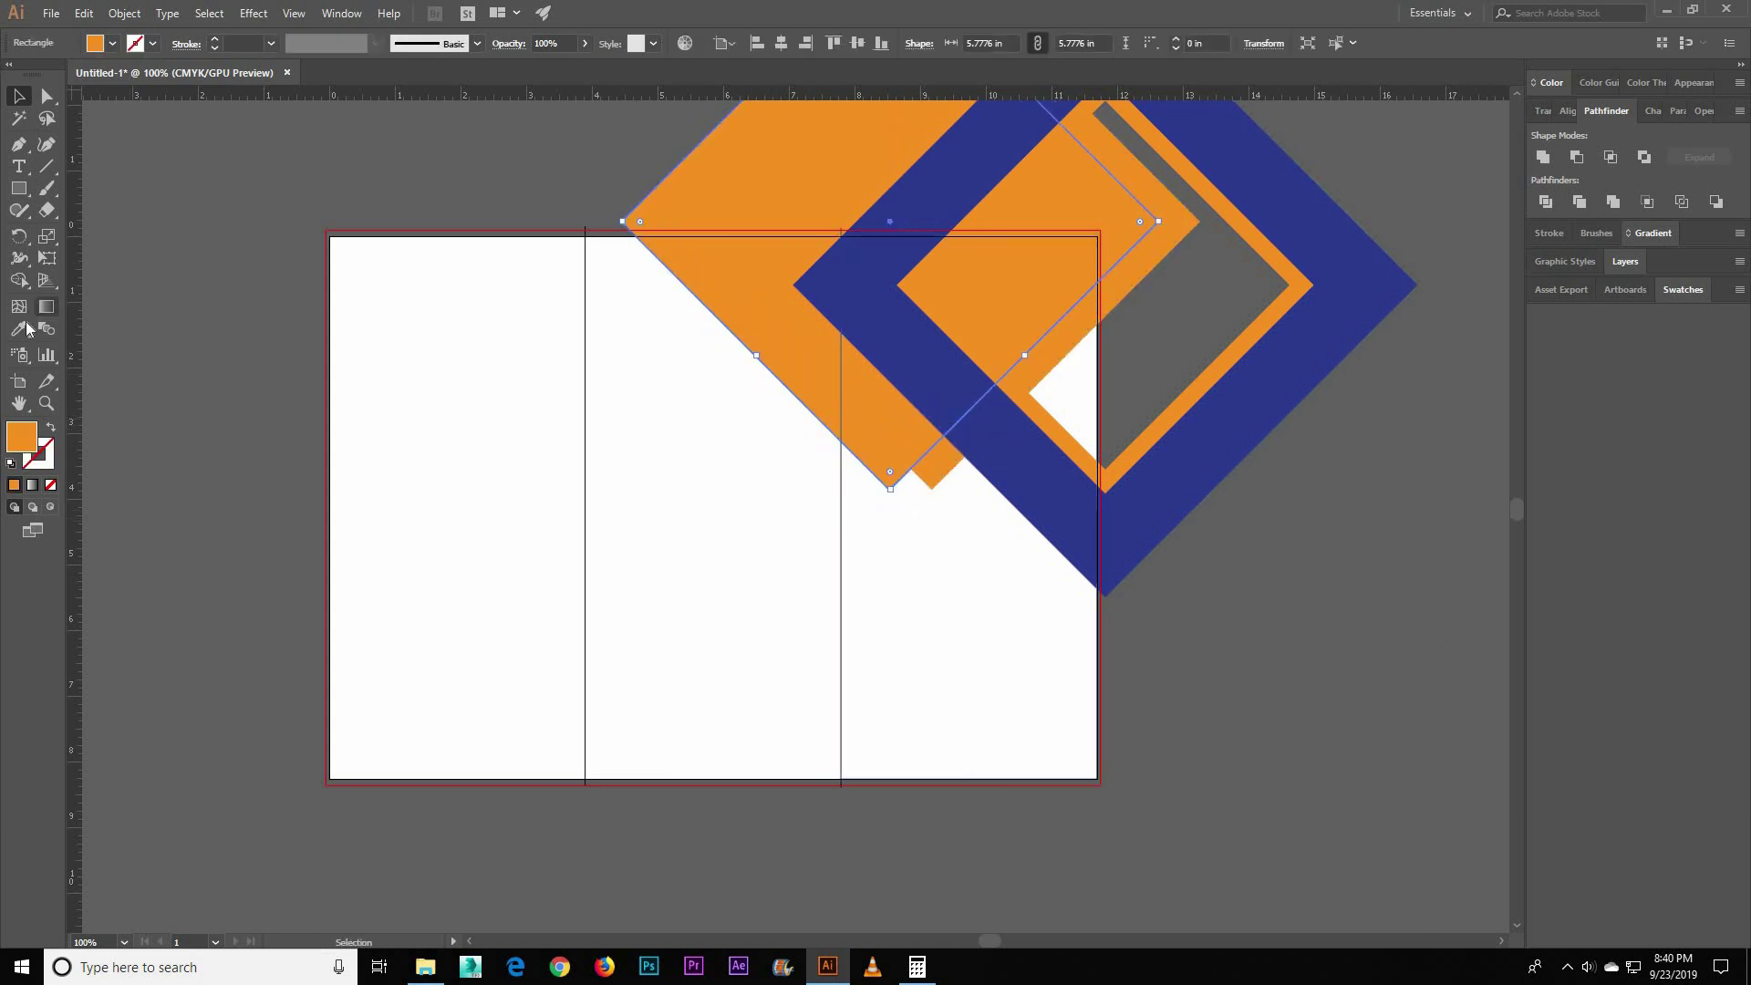
key(ctrl+bracketleft)
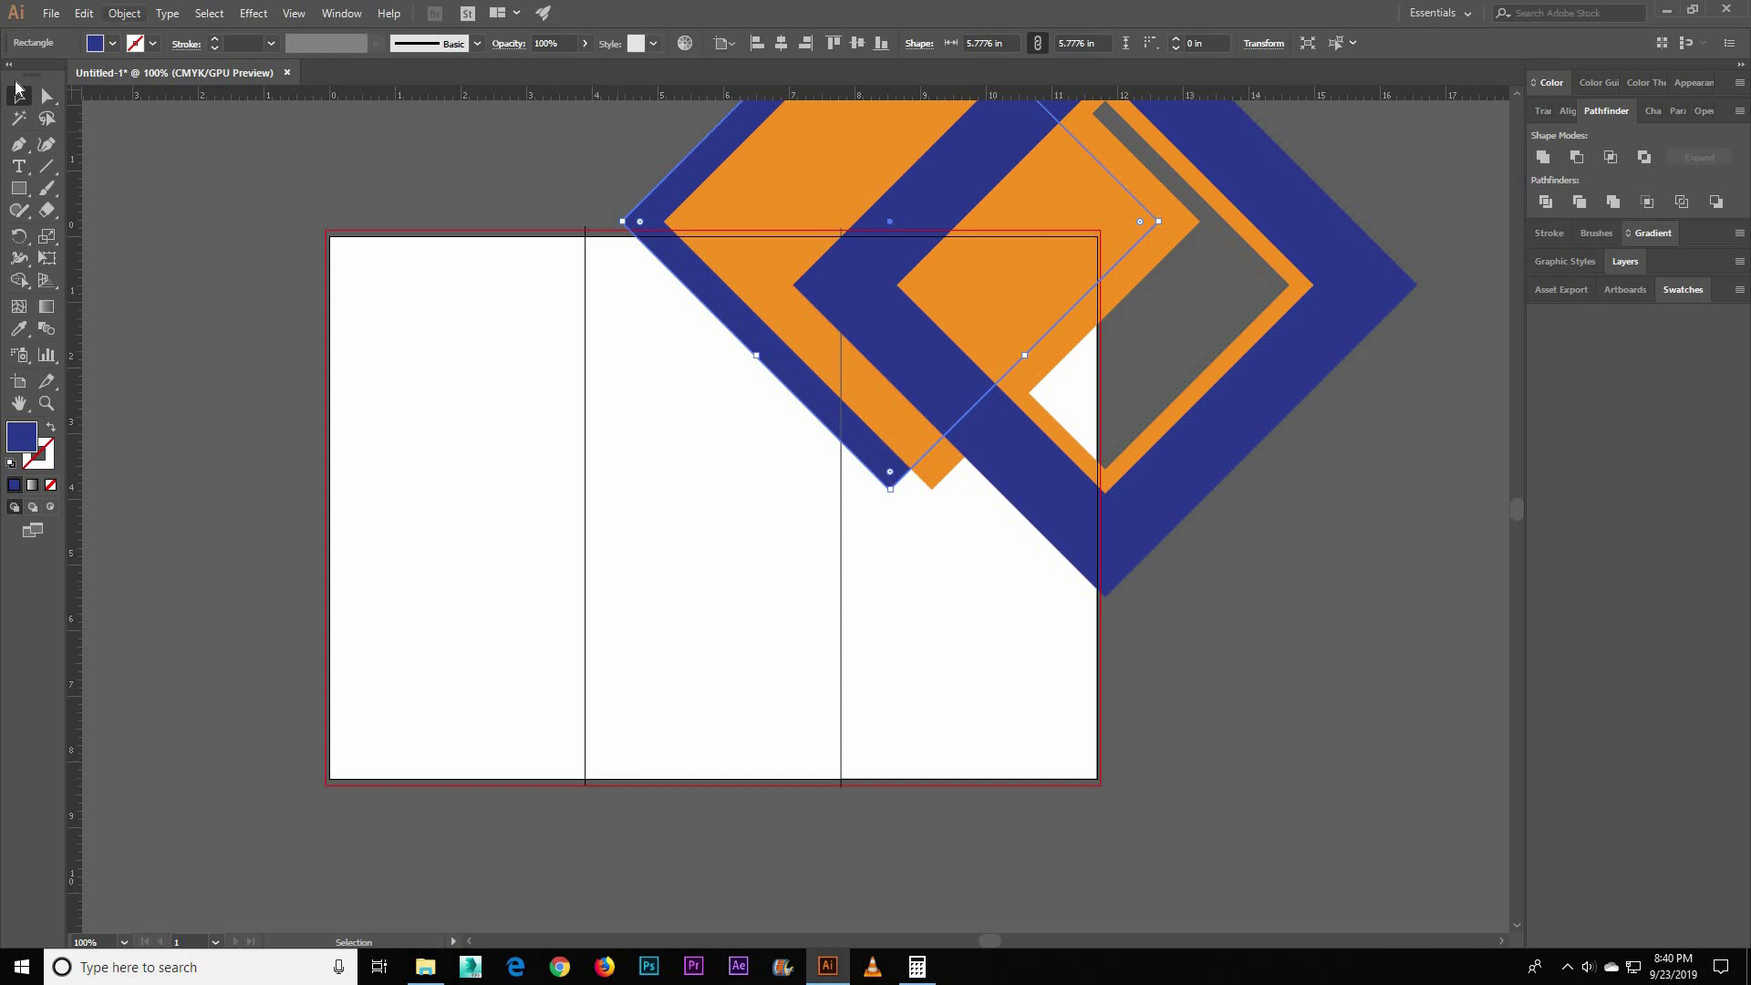
drag(762, 344, 742, 316)
click(759, 425)
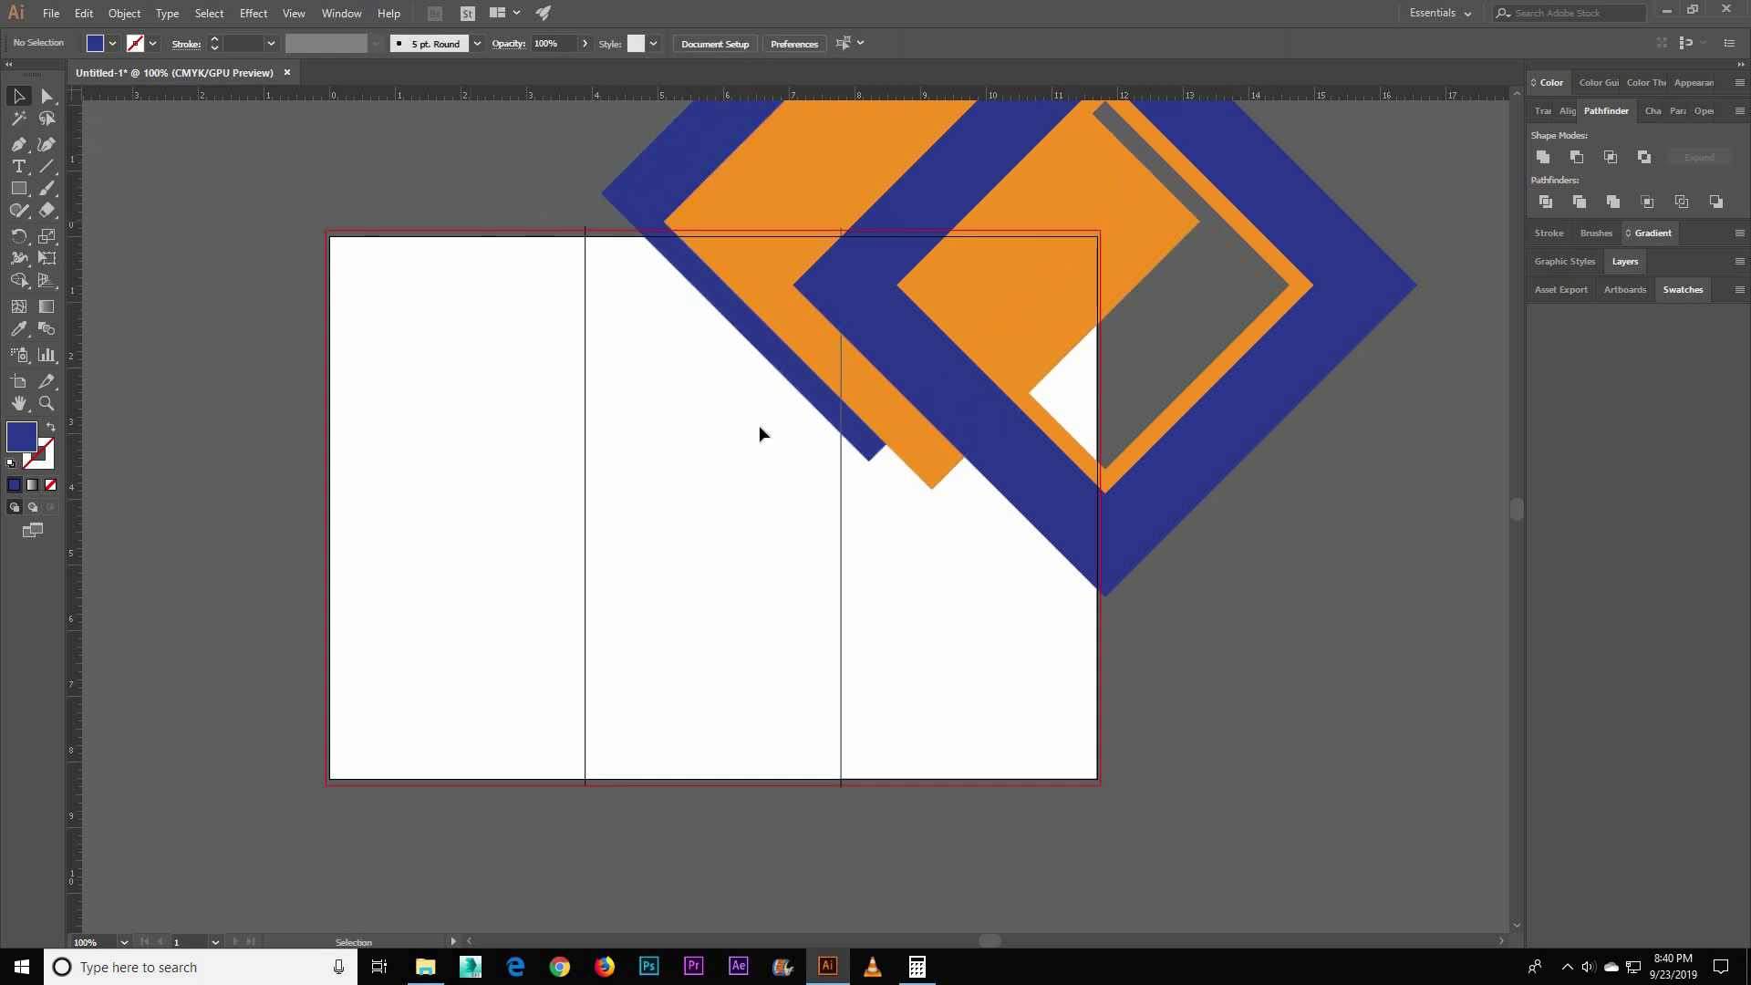
click(1031, 260)
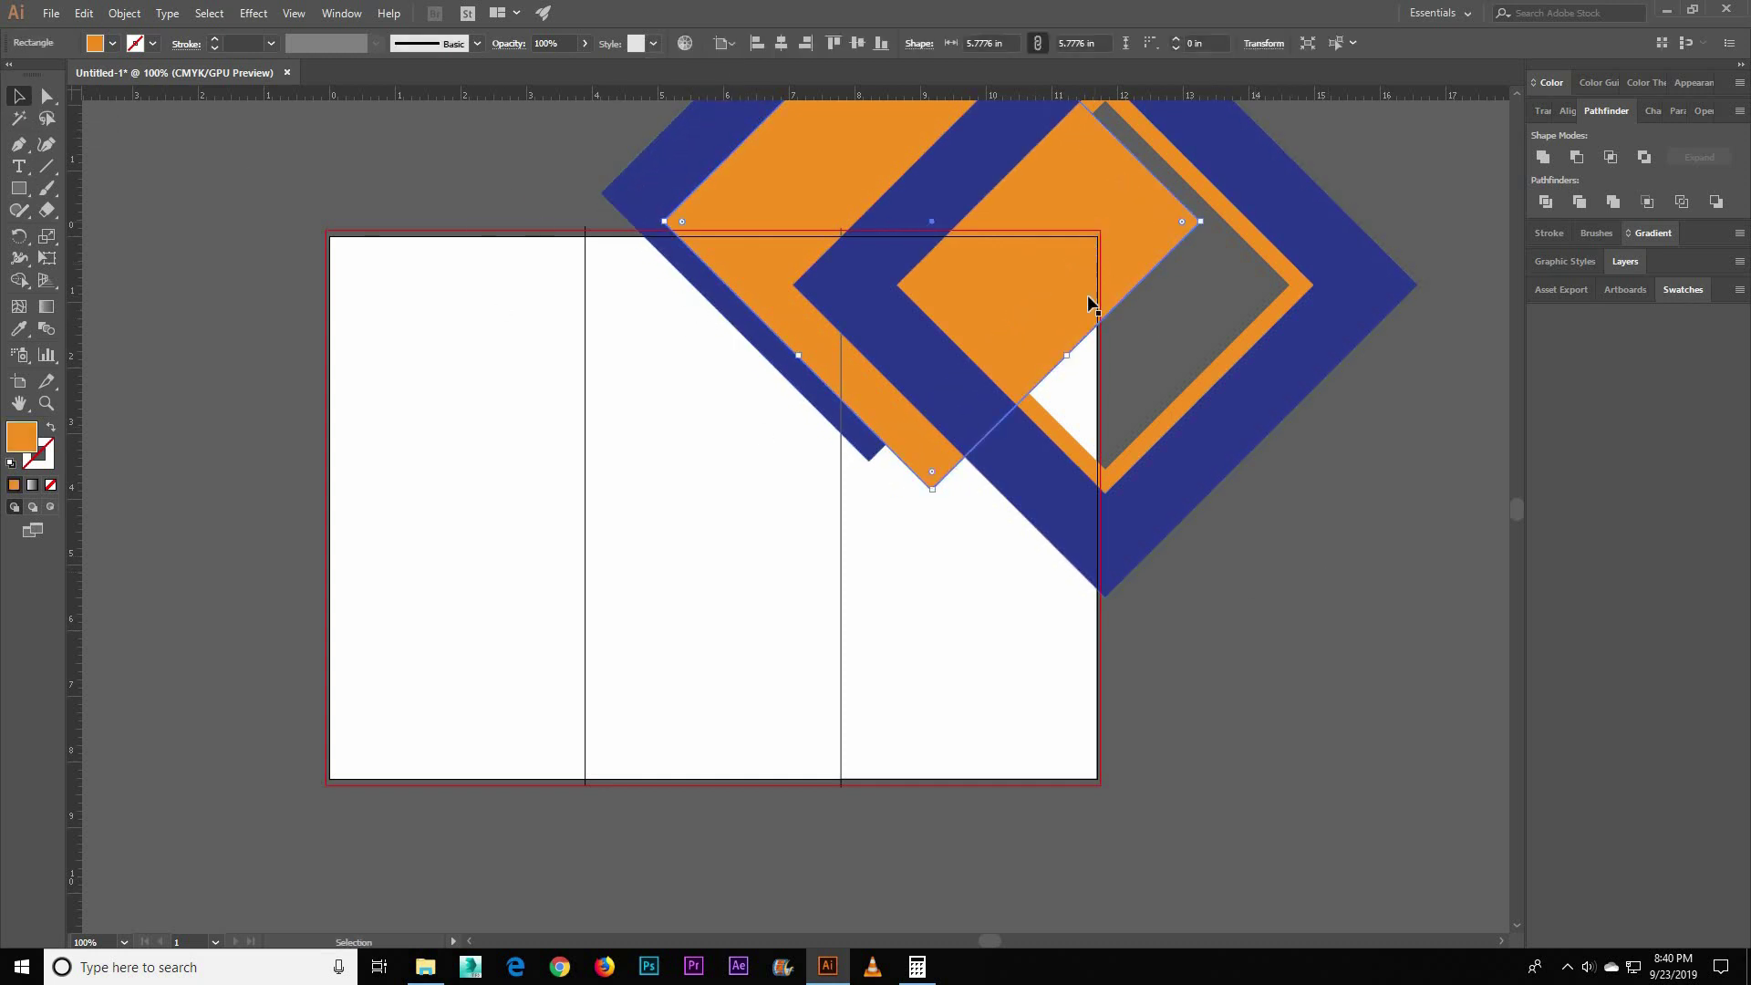
click(1289, 195)
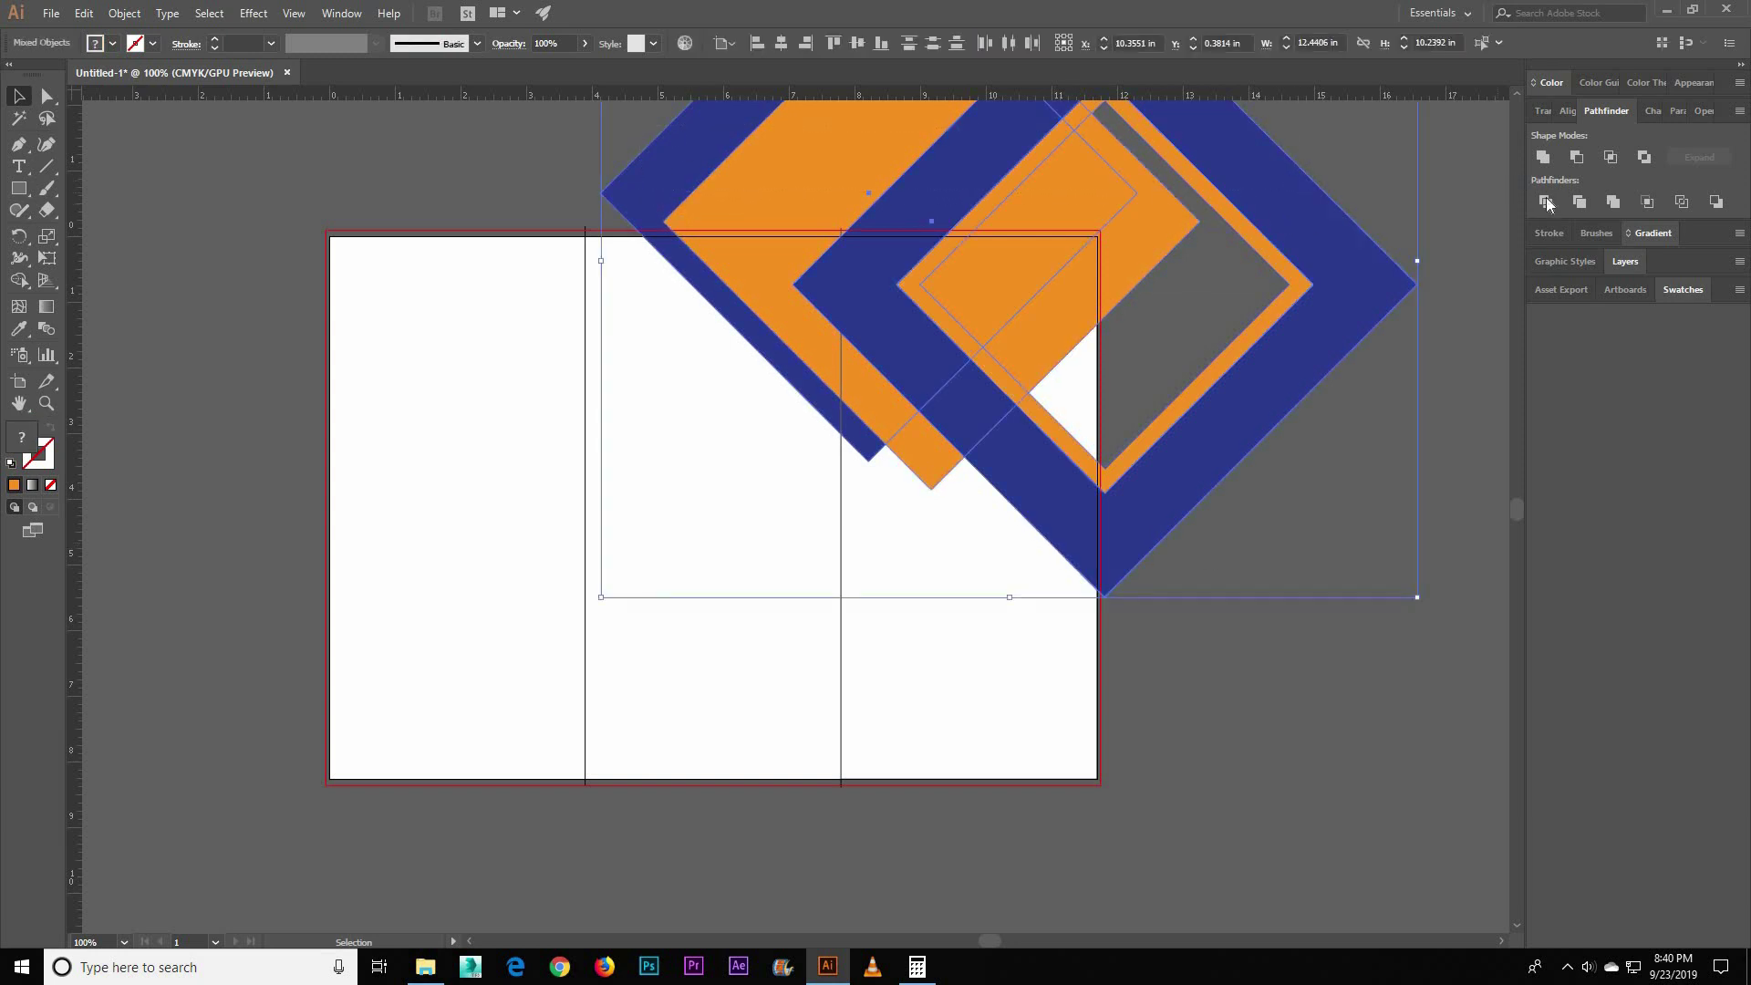
right_click(1122, 207)
click(1185, 304)
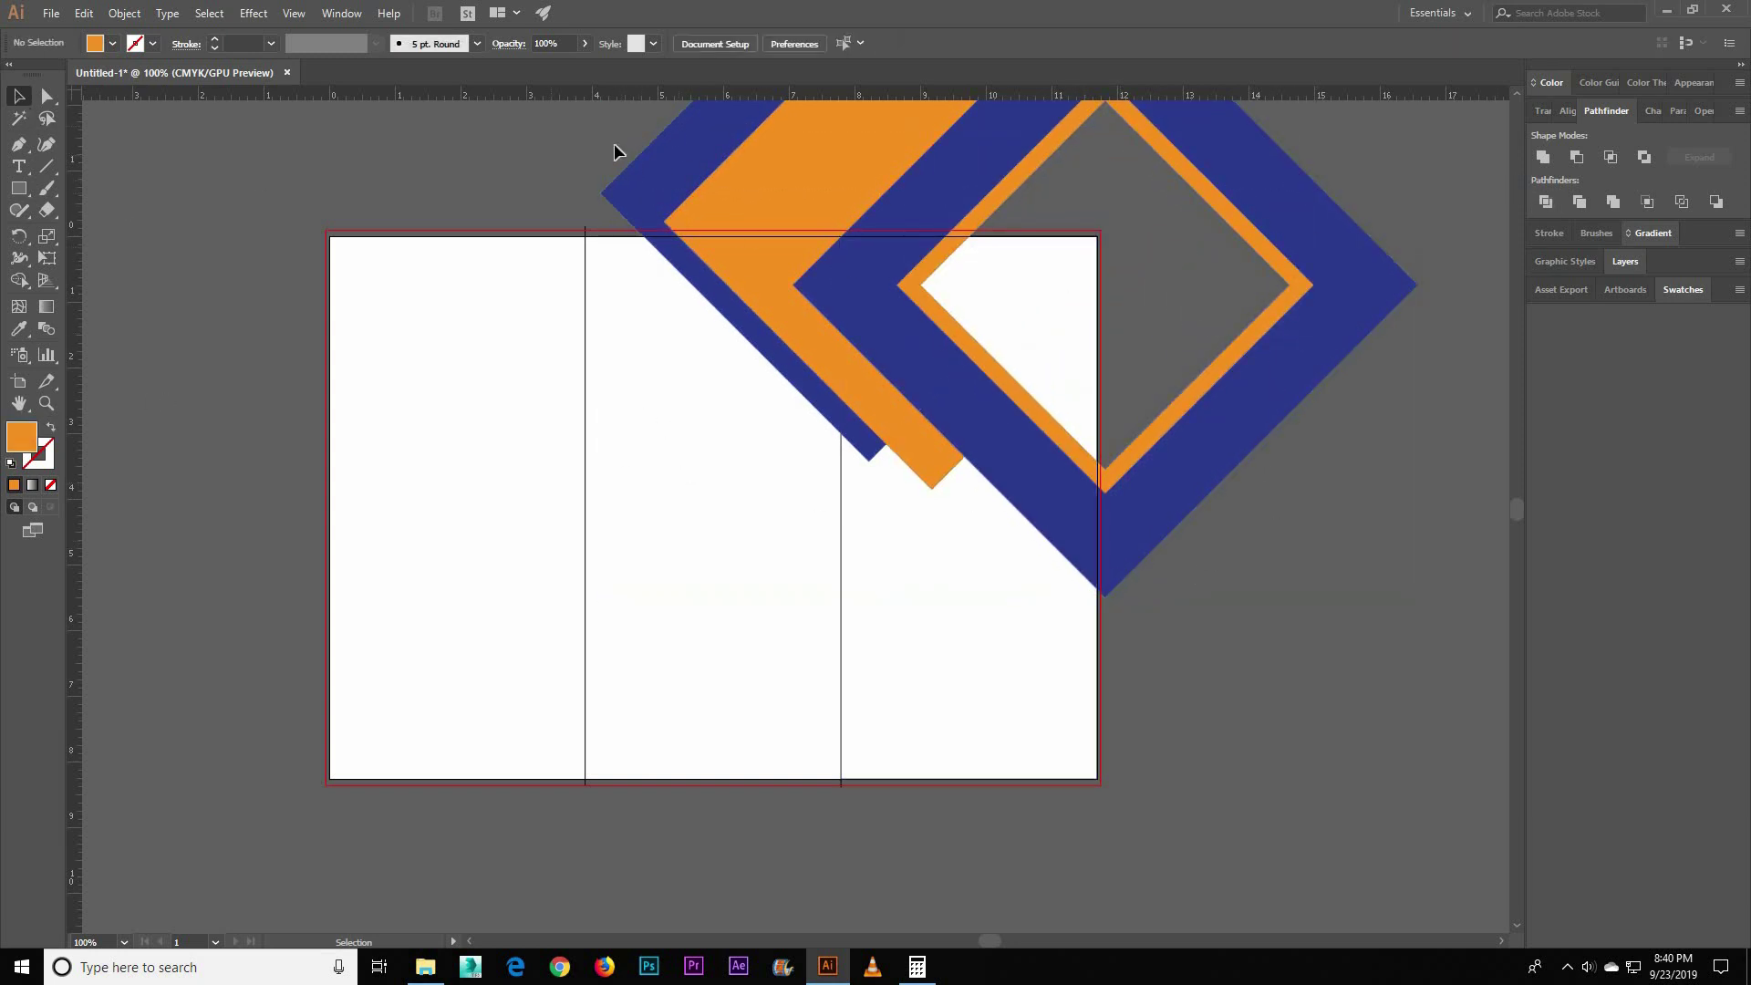
click(739, 306)
Step: Undo an accidental move, then copy and rotate the diamond group into the lower-left corner
drag(739, 306, 294, 484)
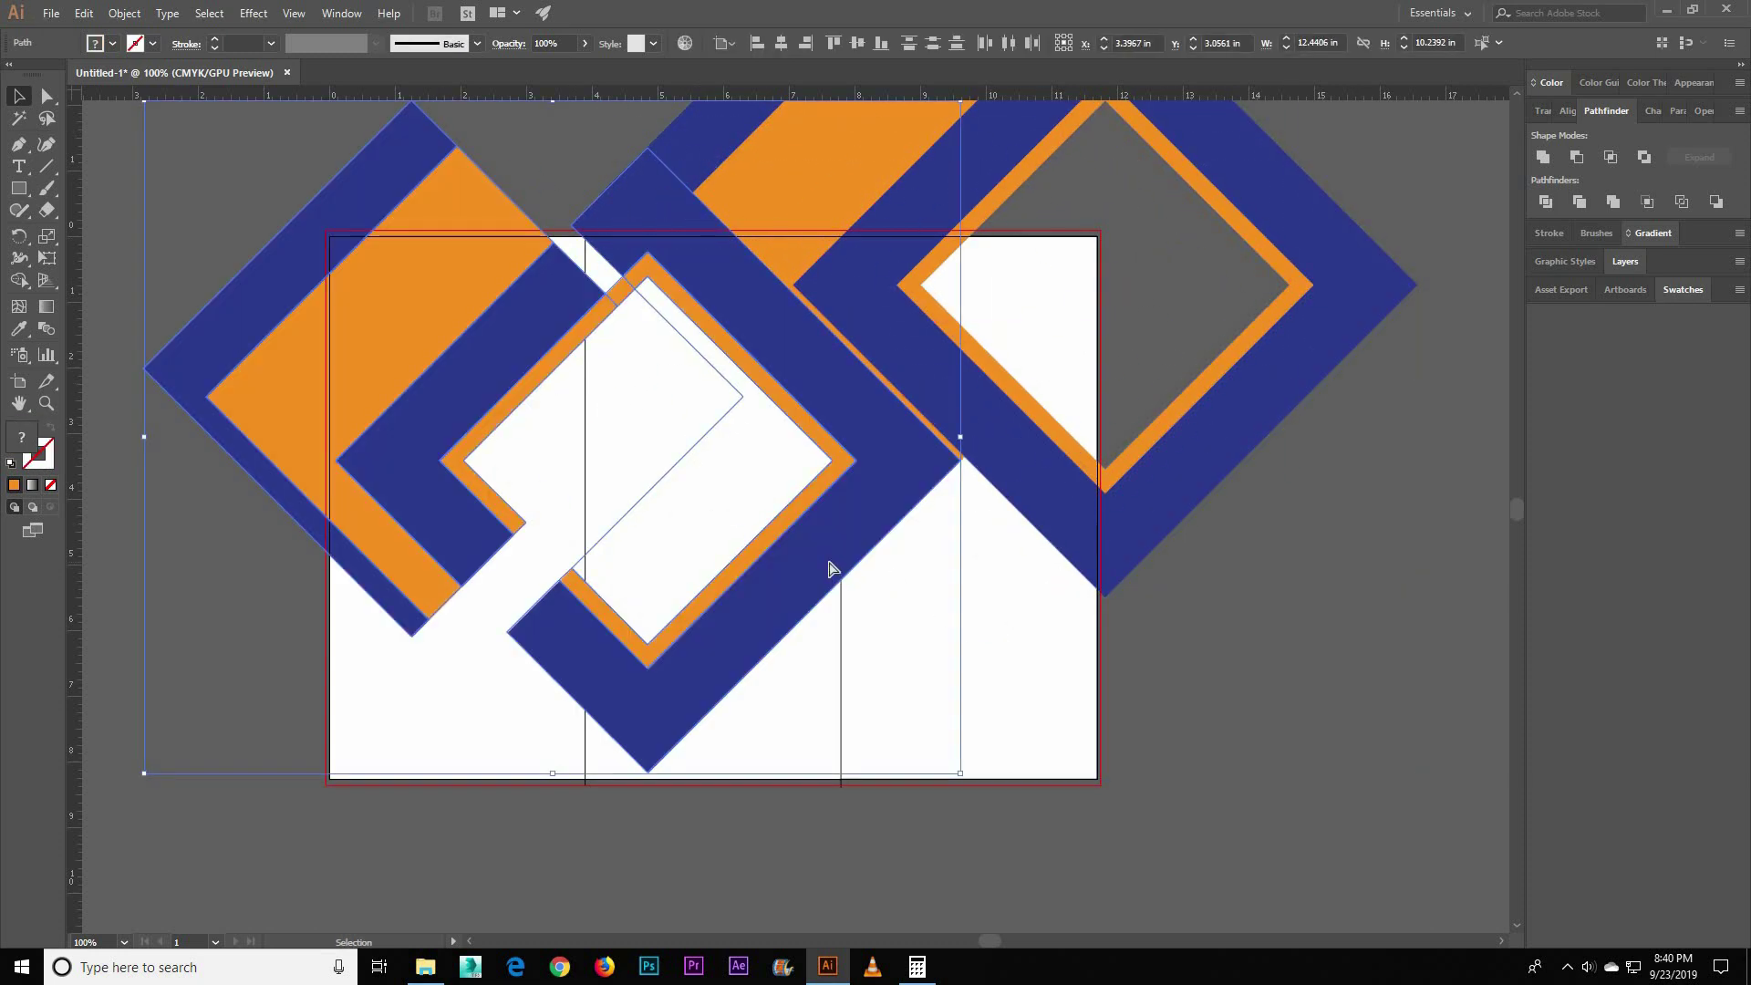
key(ctrl+z)
key(a)
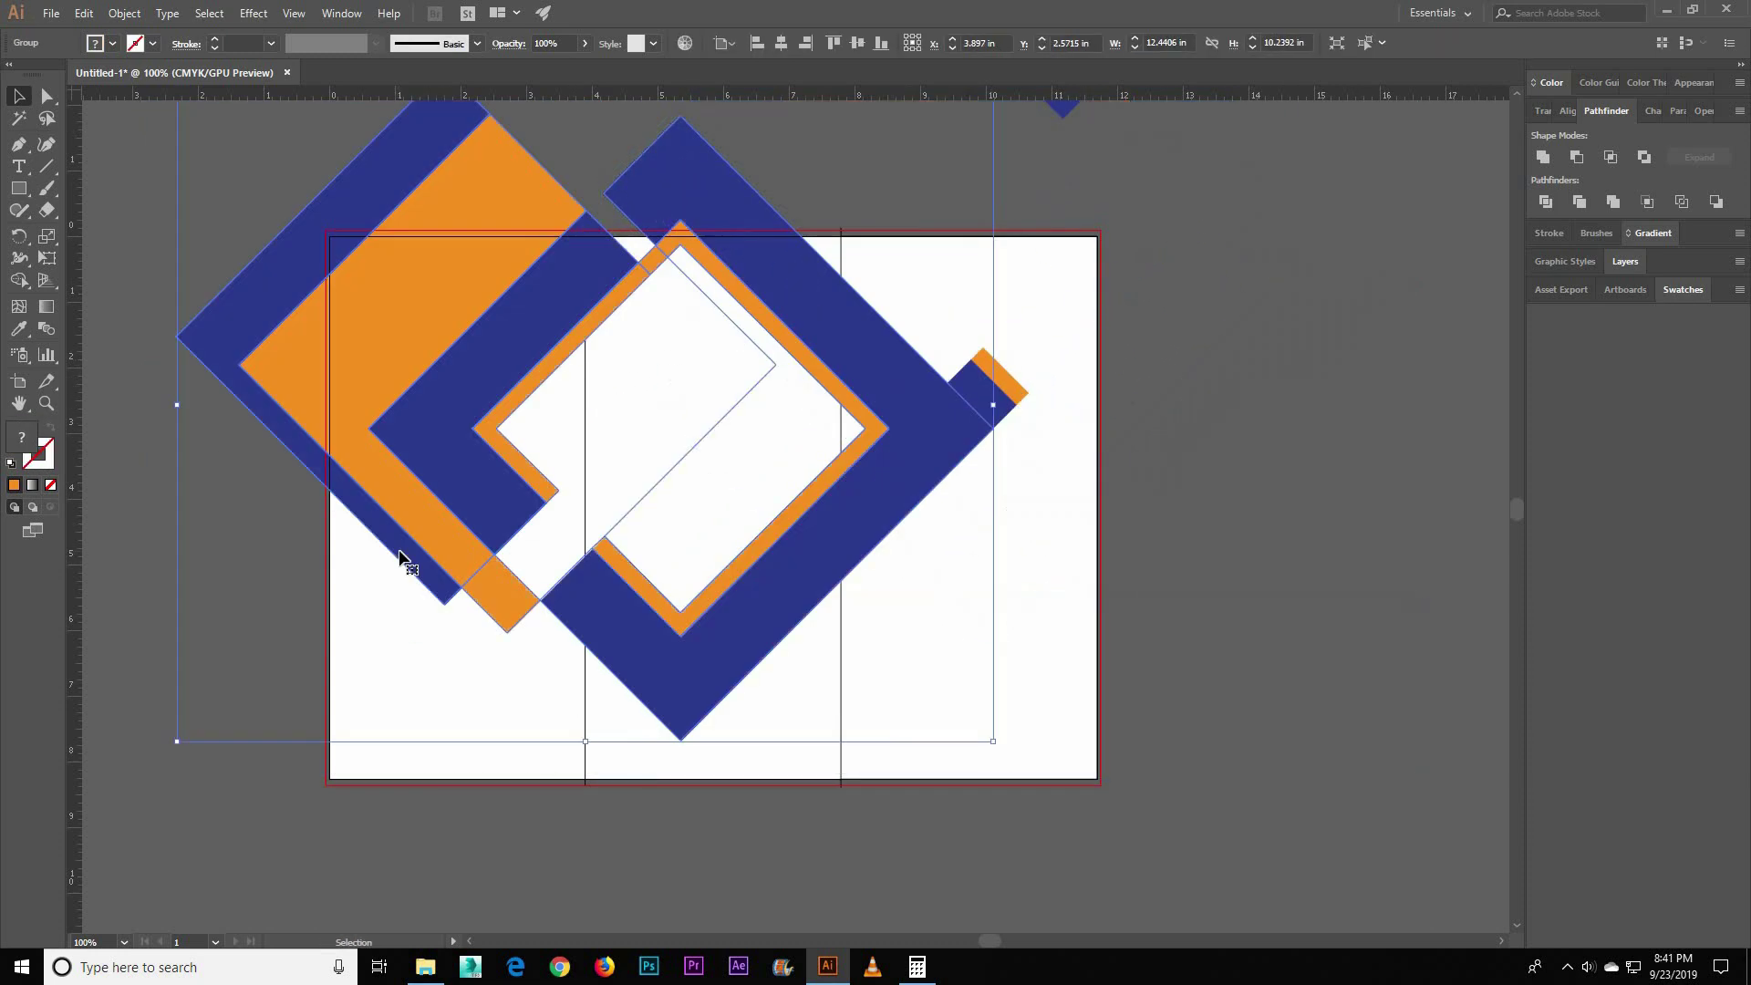
drag(1003, 472, 717, 540)
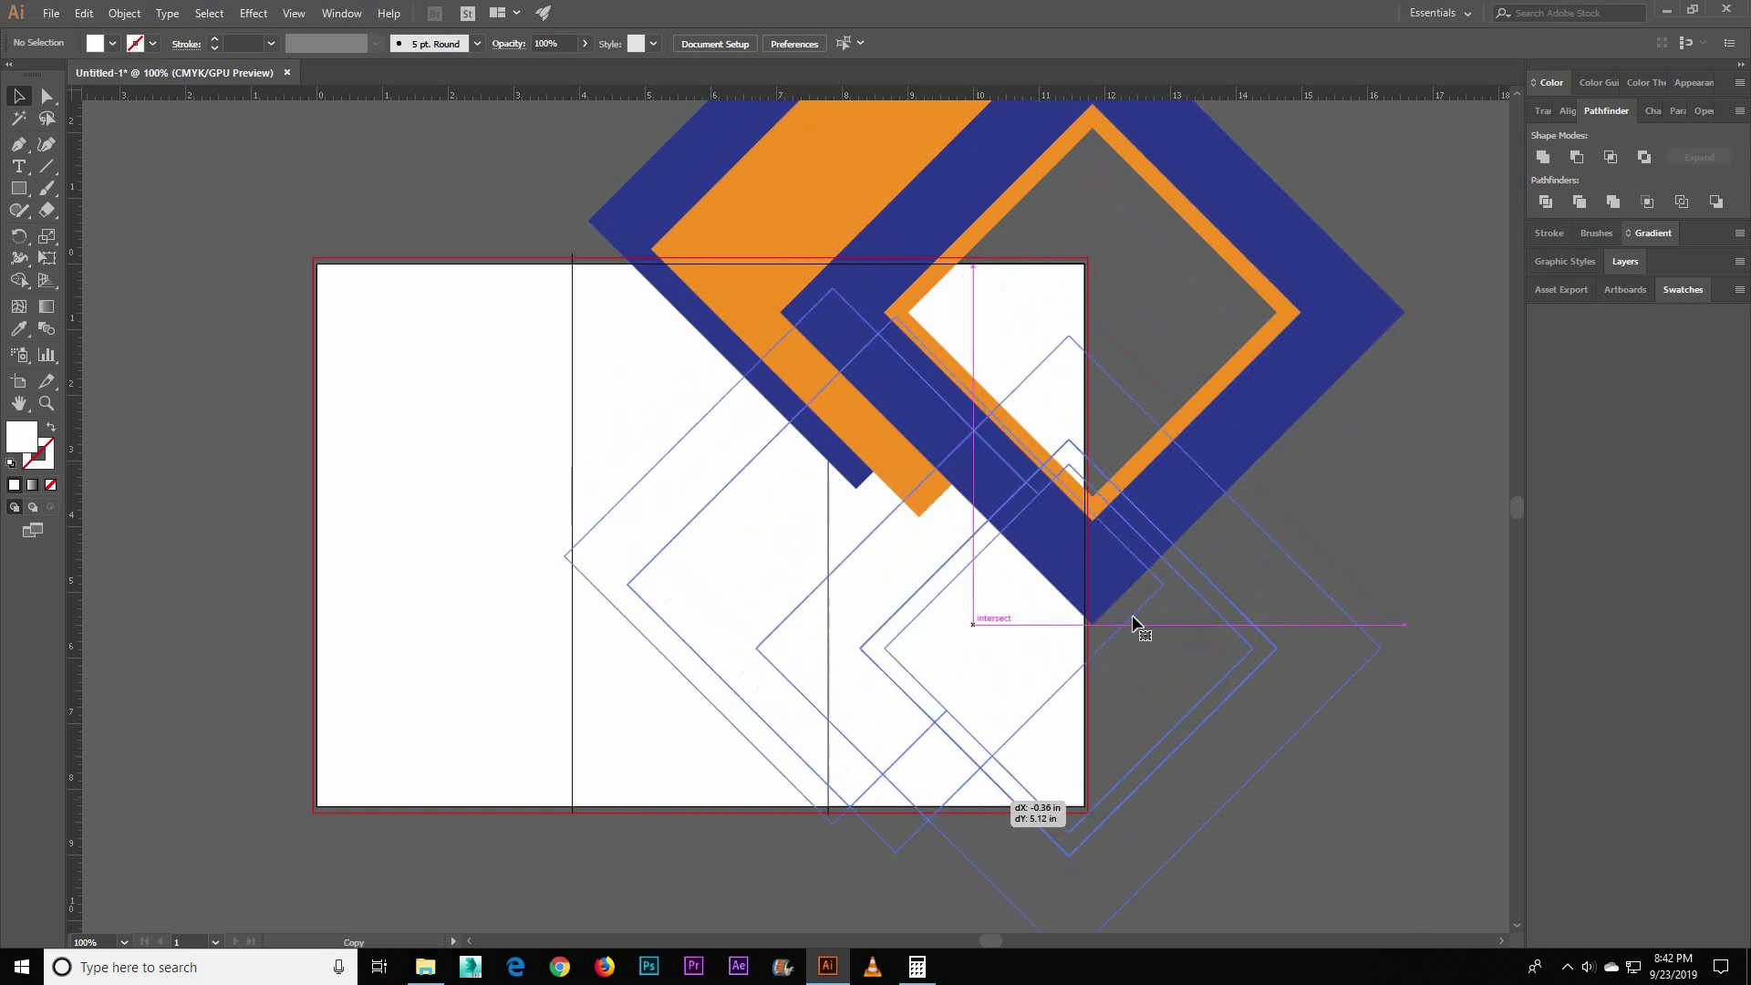
mouse_move(896, 264)
mouse_down()
mouse_move(685, 468)
mouse_move(533, 755)
mouse_move(638, 821)
mouse_up()
drag(508, 282, 515, 810)
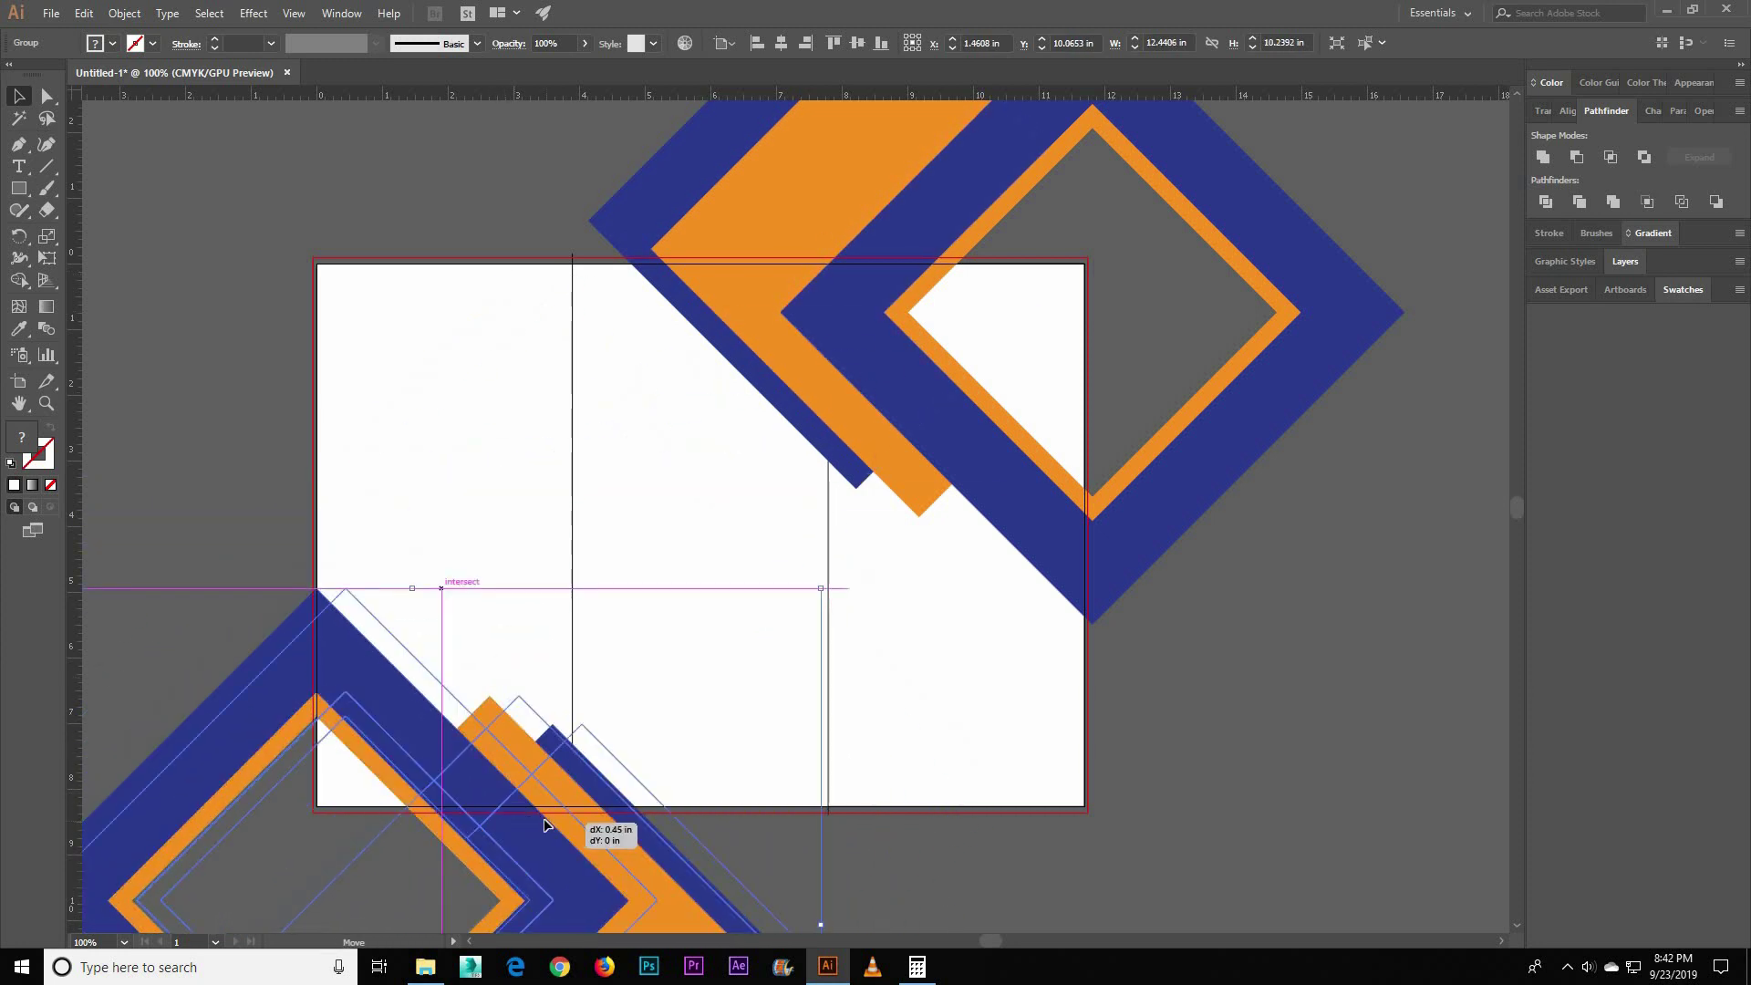
drag(516, 810, 527, 832)
click(851, 743)
Step: Copy a panel rectangle and widen it to cover the whole artboard
scroll(941, 673, down, 1)
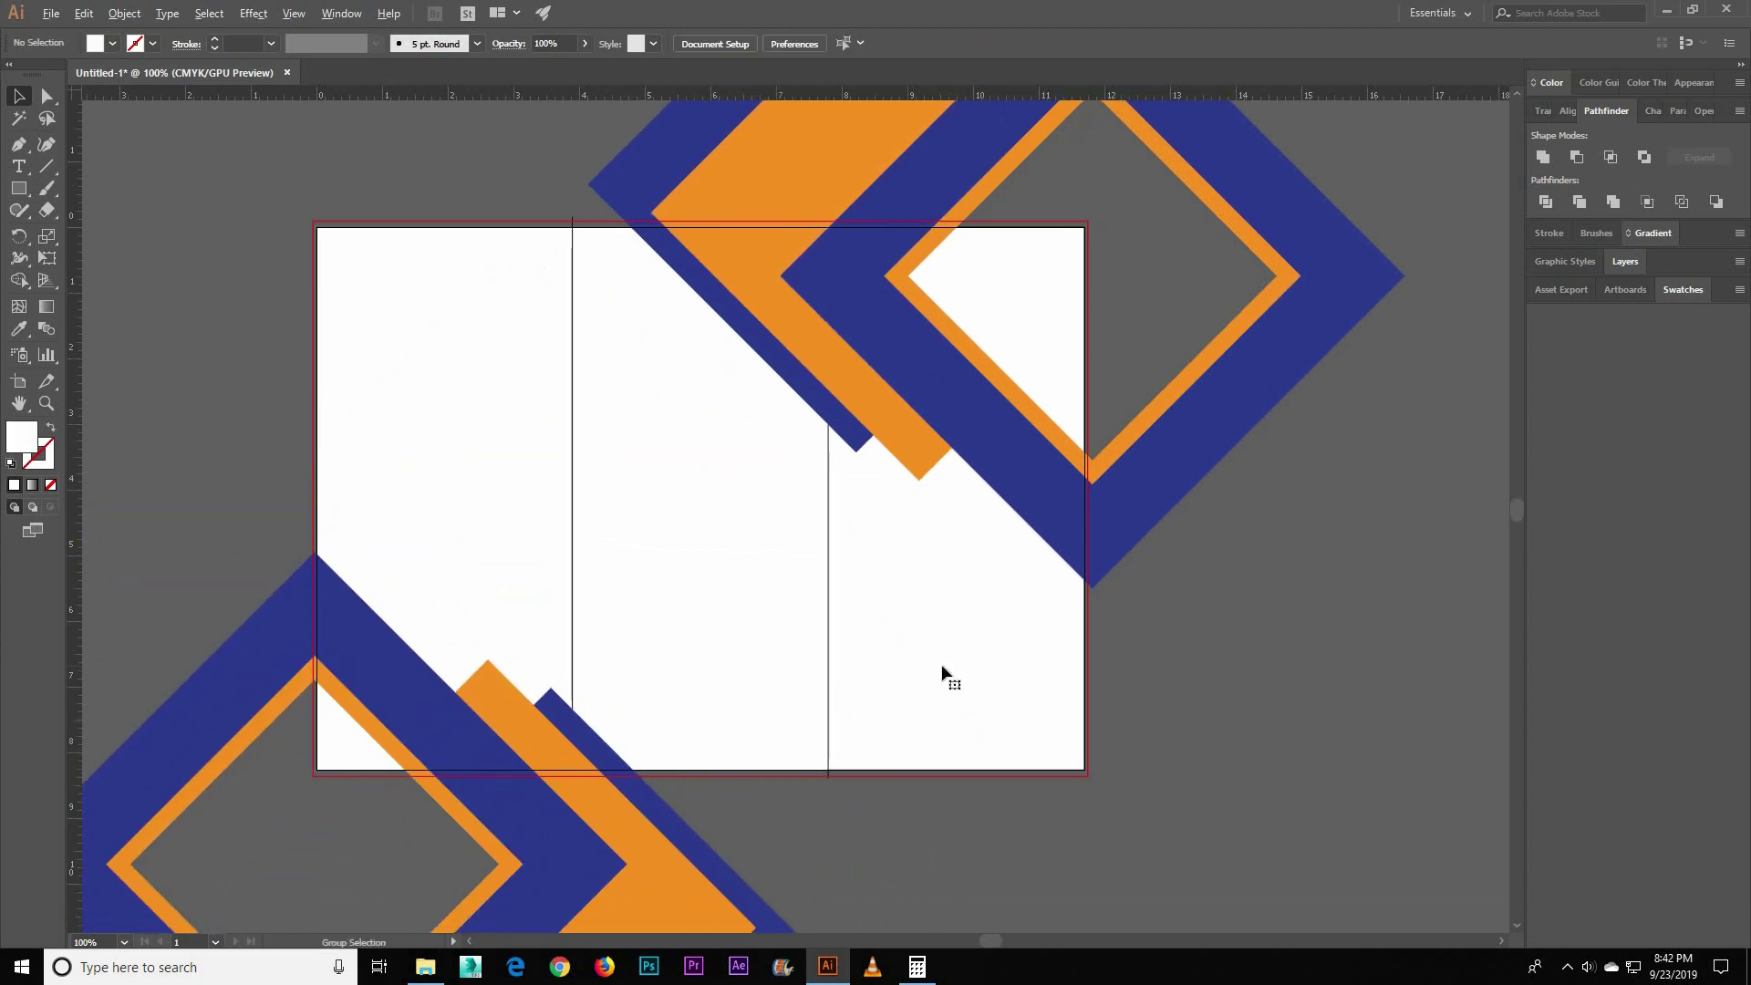
click(942, 673)
key(v)
click(252, 152)
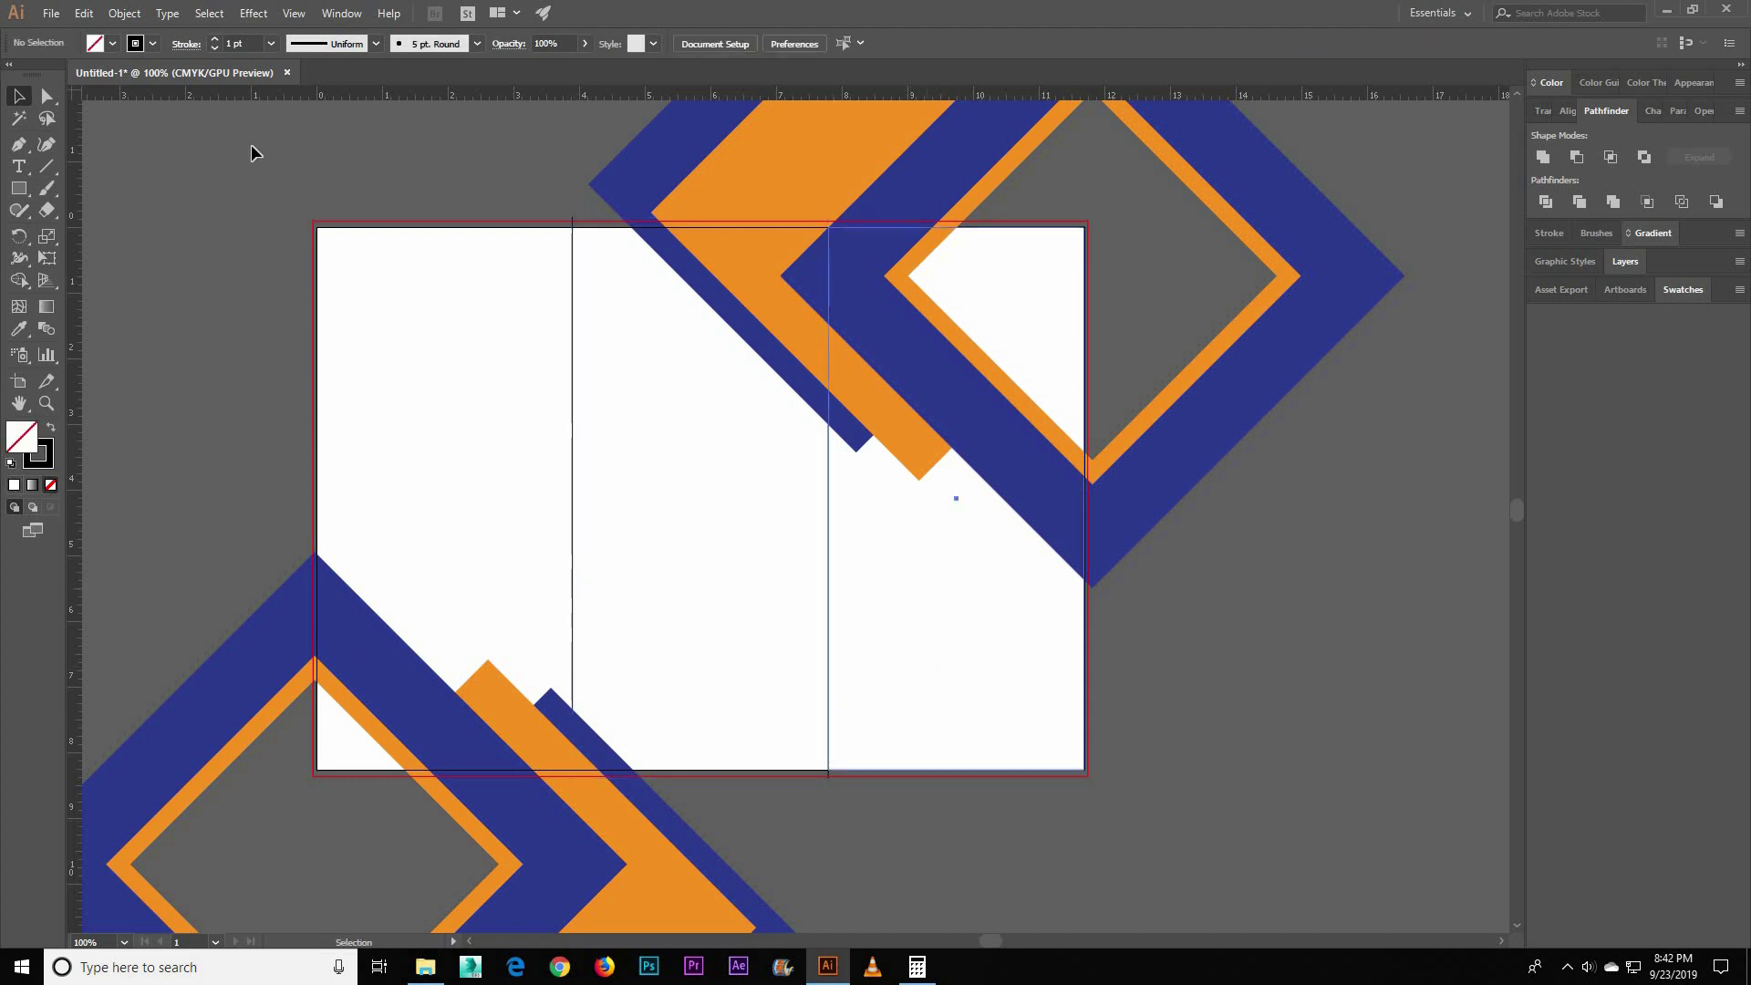
drag(932, 577, 415, 583)
click(221, 419)
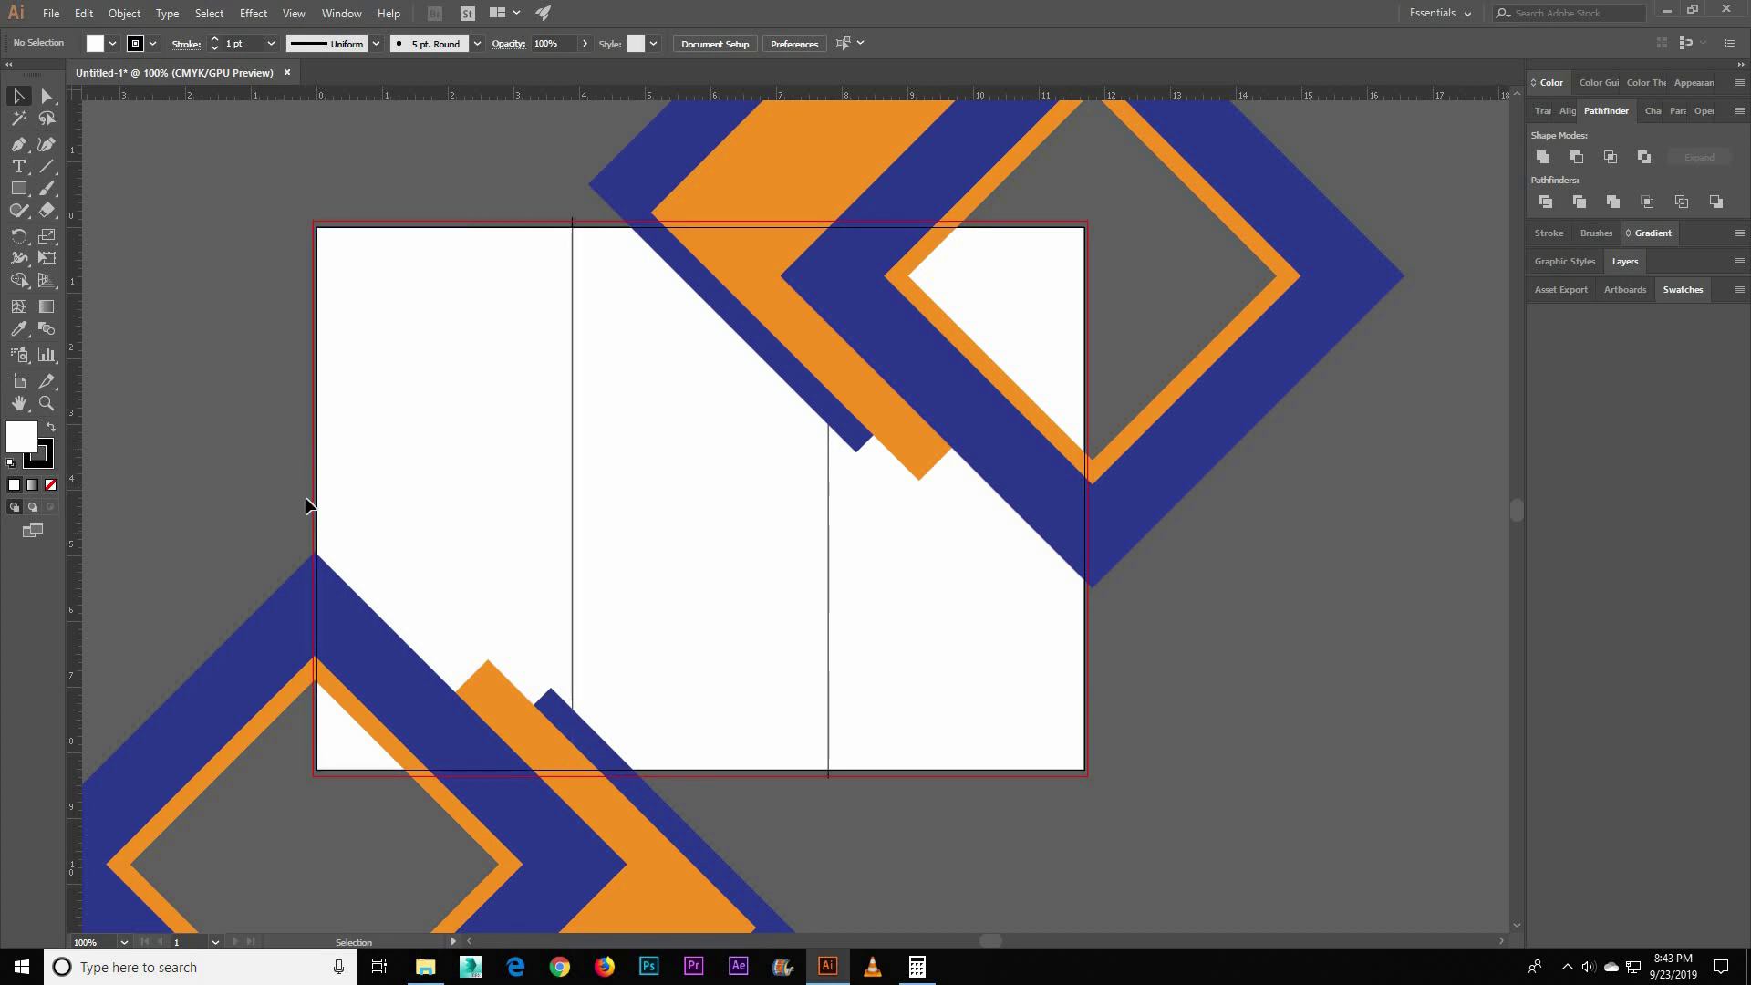
click(831, 501)
drag(830, 501, 327, 494)
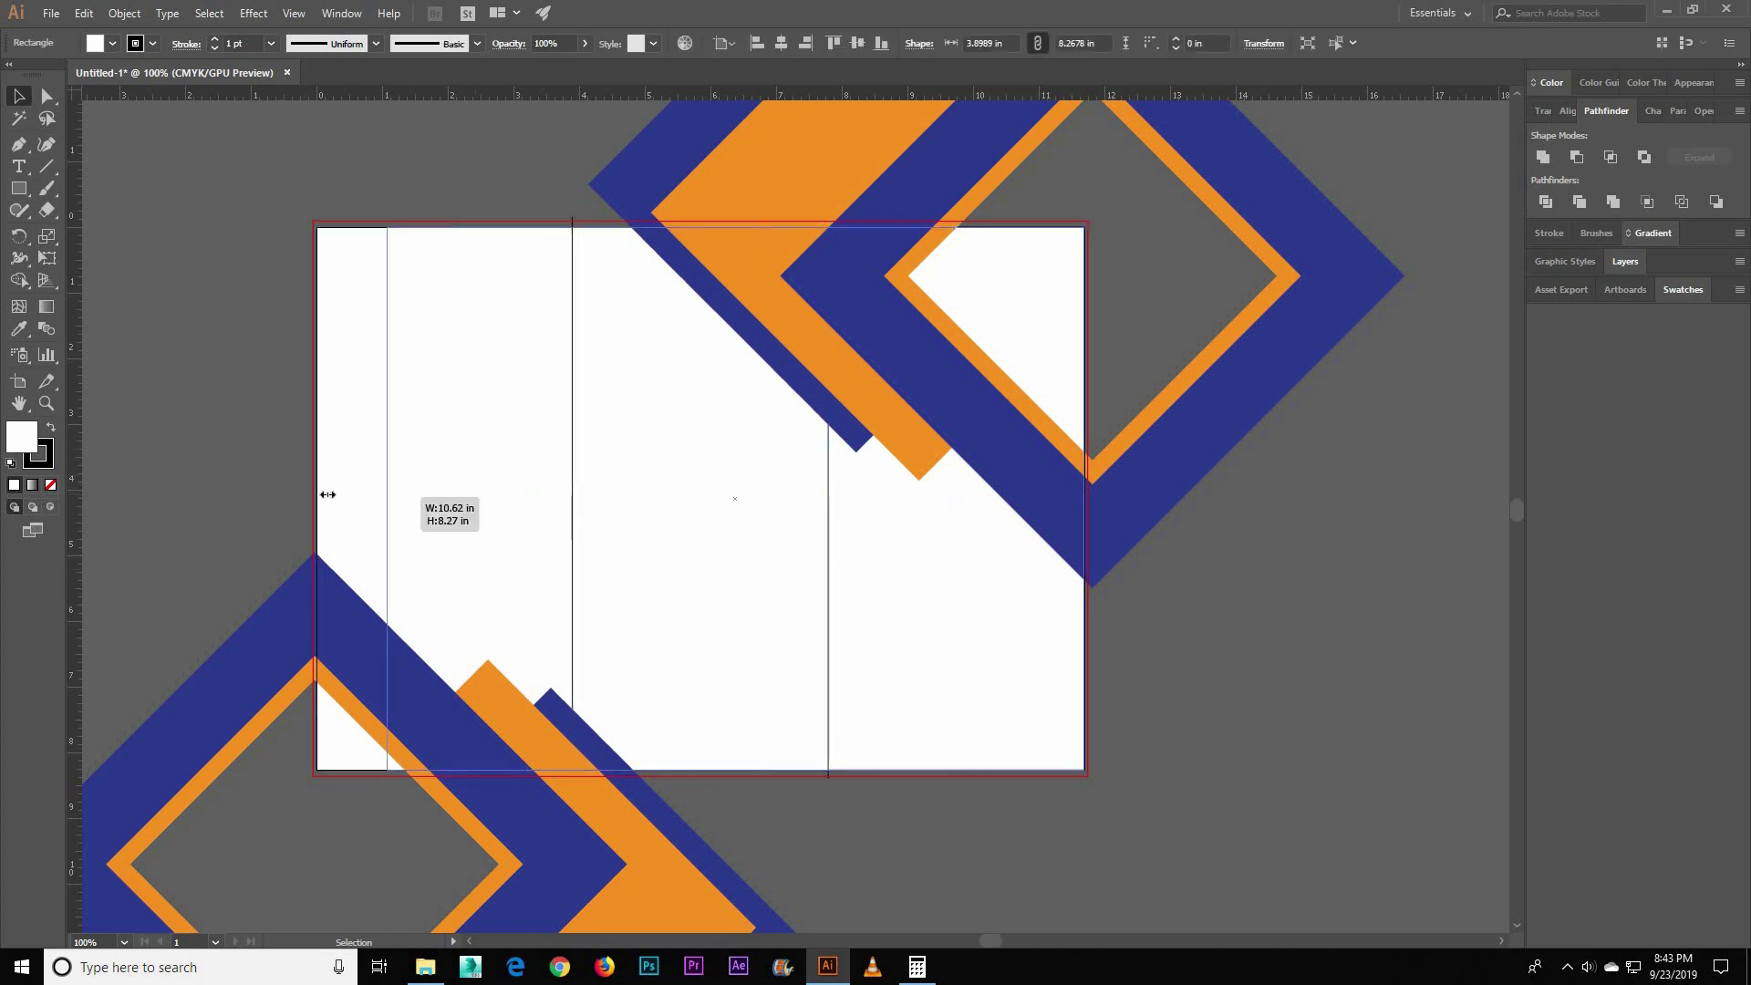
Step: Select all, bring the artboard rectangle to front, and make a clipping mask
key(ctrl+a)
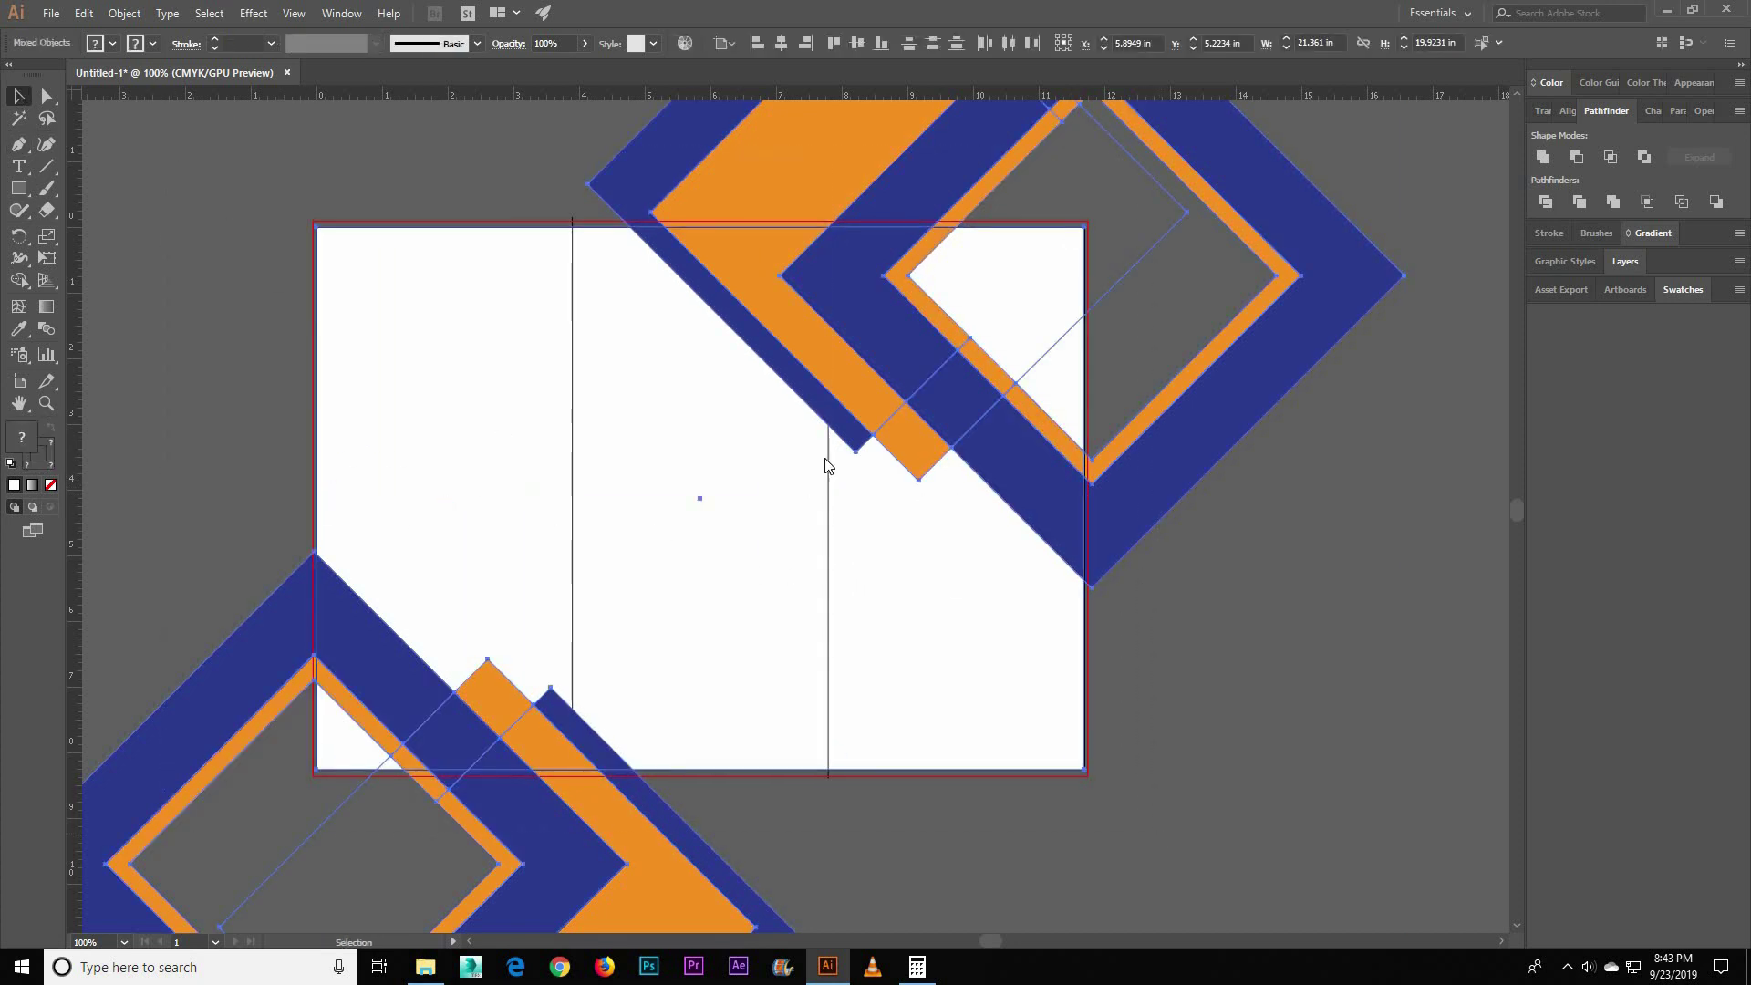
right_click(953, 234)
click(1222, 512)
right_click(770, 330)
click(840, 456)
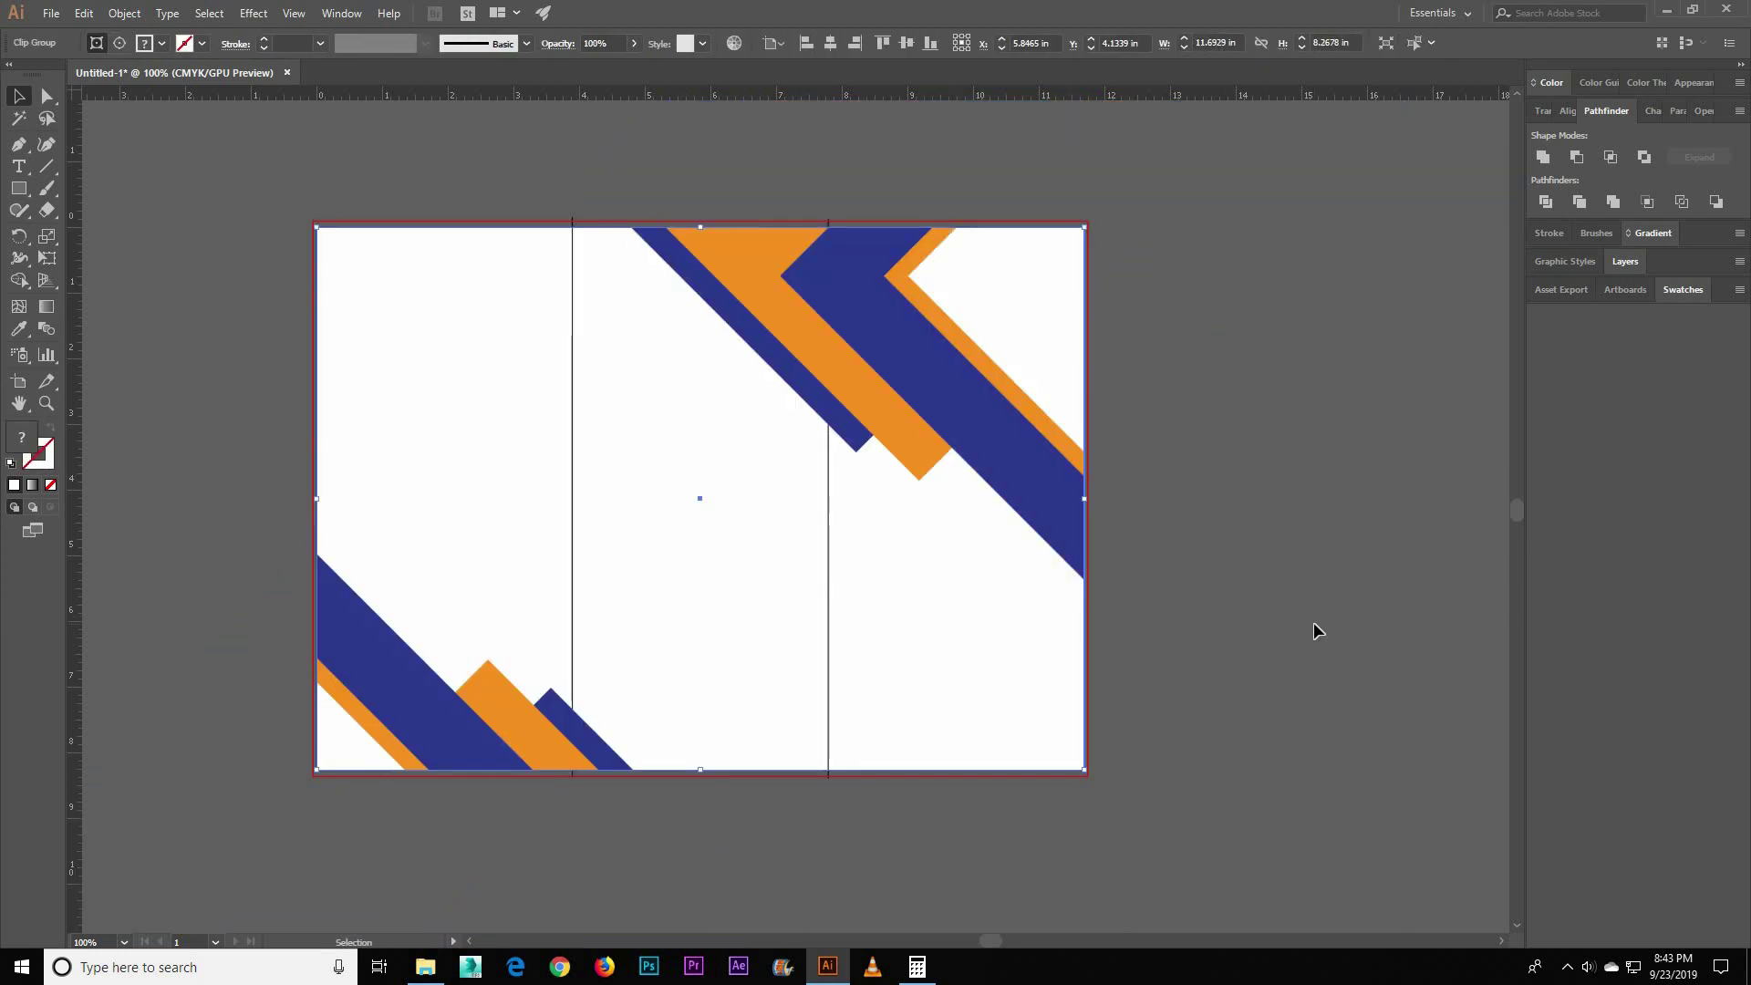
click(1314, 624)
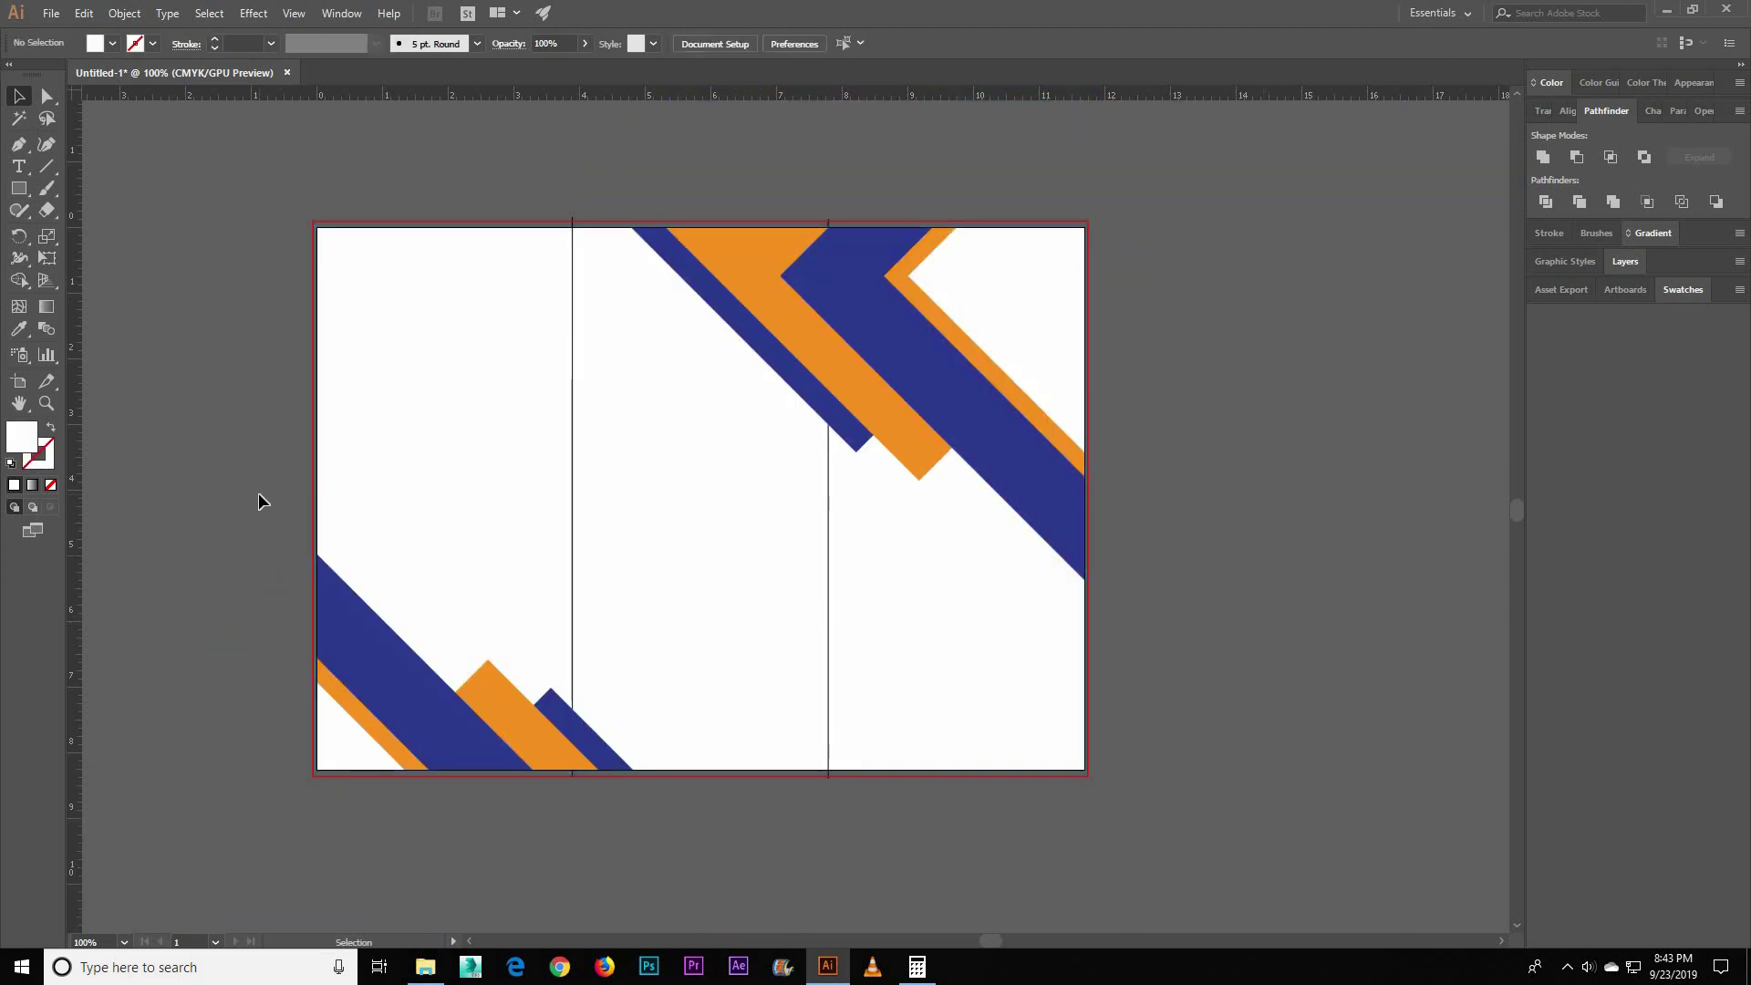
Step: Place nh.png from the desktop, scale it into the right panel's lower area, and embed it
key(super+d)
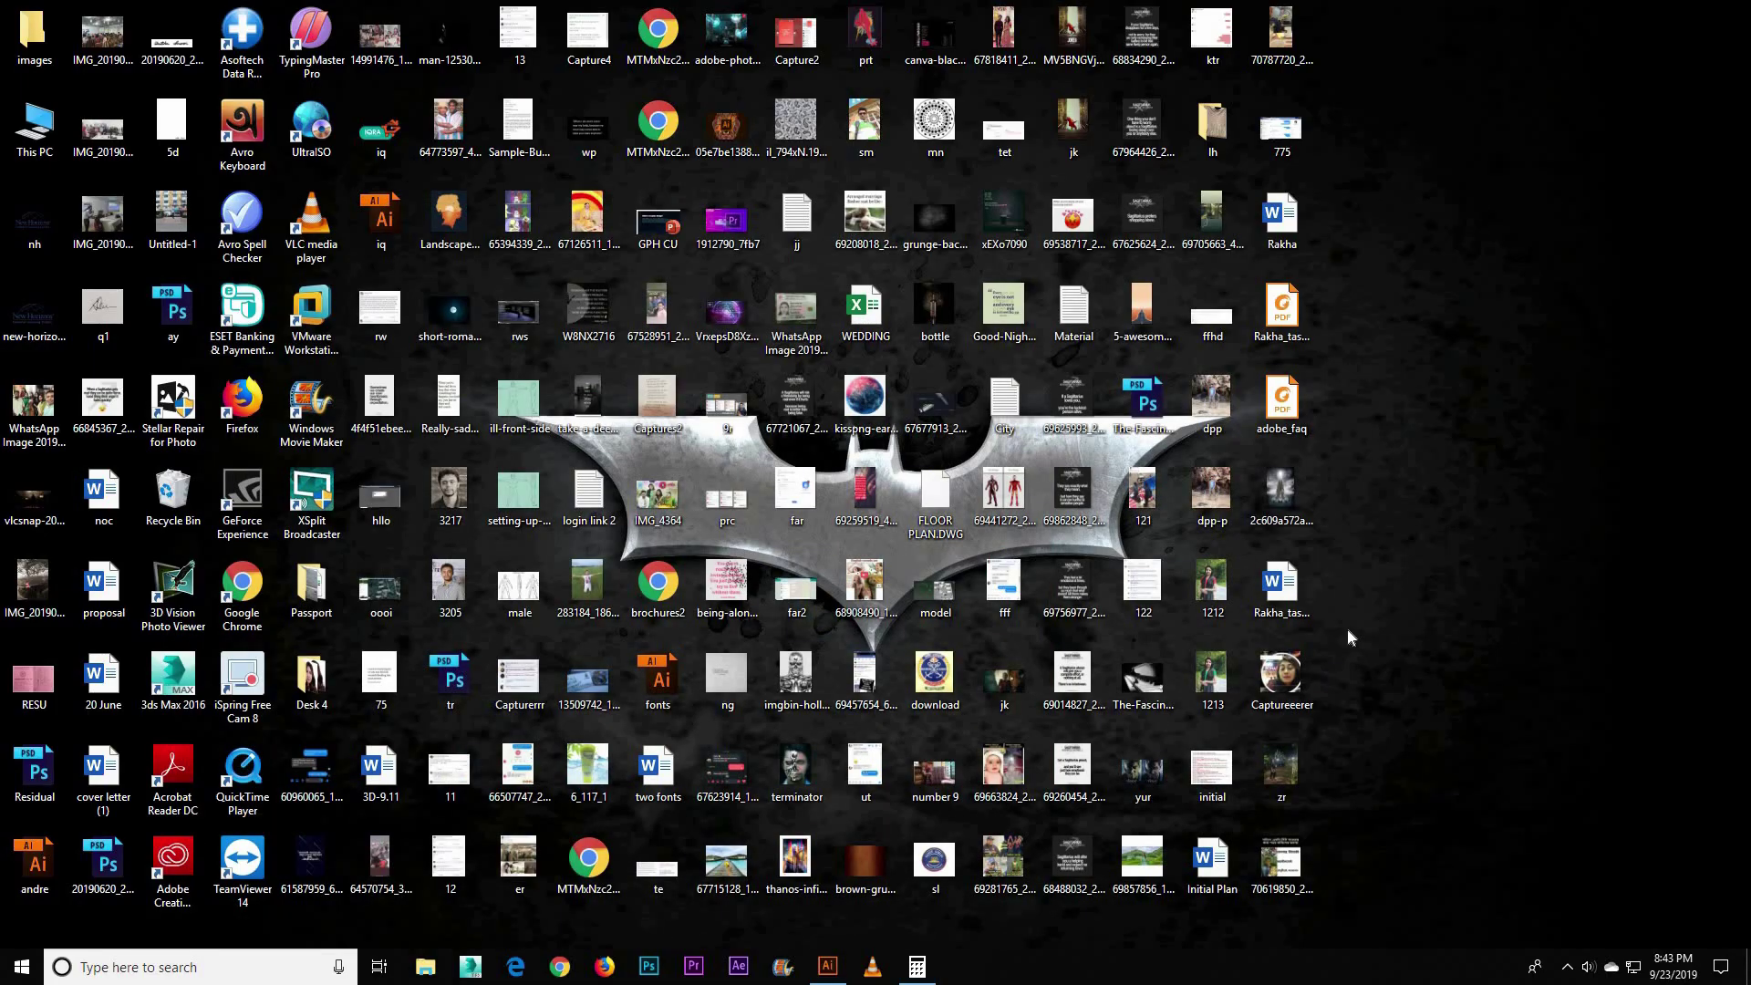
drag(34, 219, 713, 613)
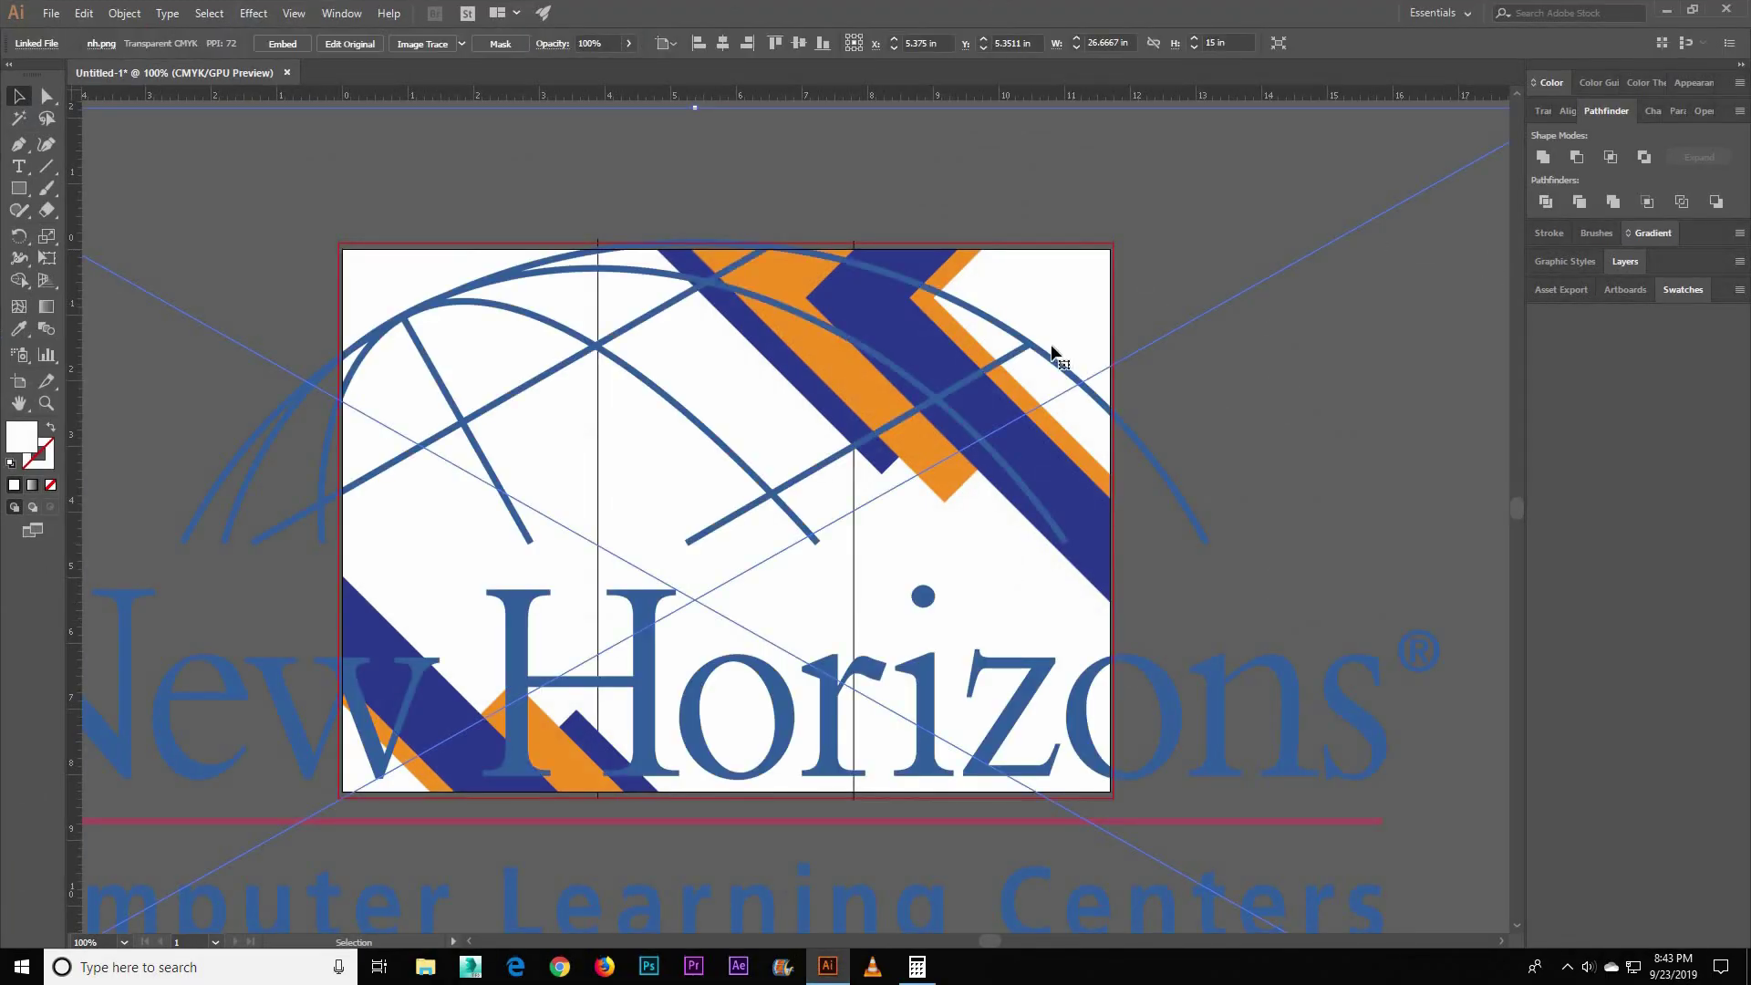
drag(557, 626, 1182, 352)
mouse_move(1395, 254)
mouse_down()
mouse_move(1334, 399)
mouse_move(1096, 352)
mouse_move(972, 675)
mouse_move(1084, 730)
mouse_up()
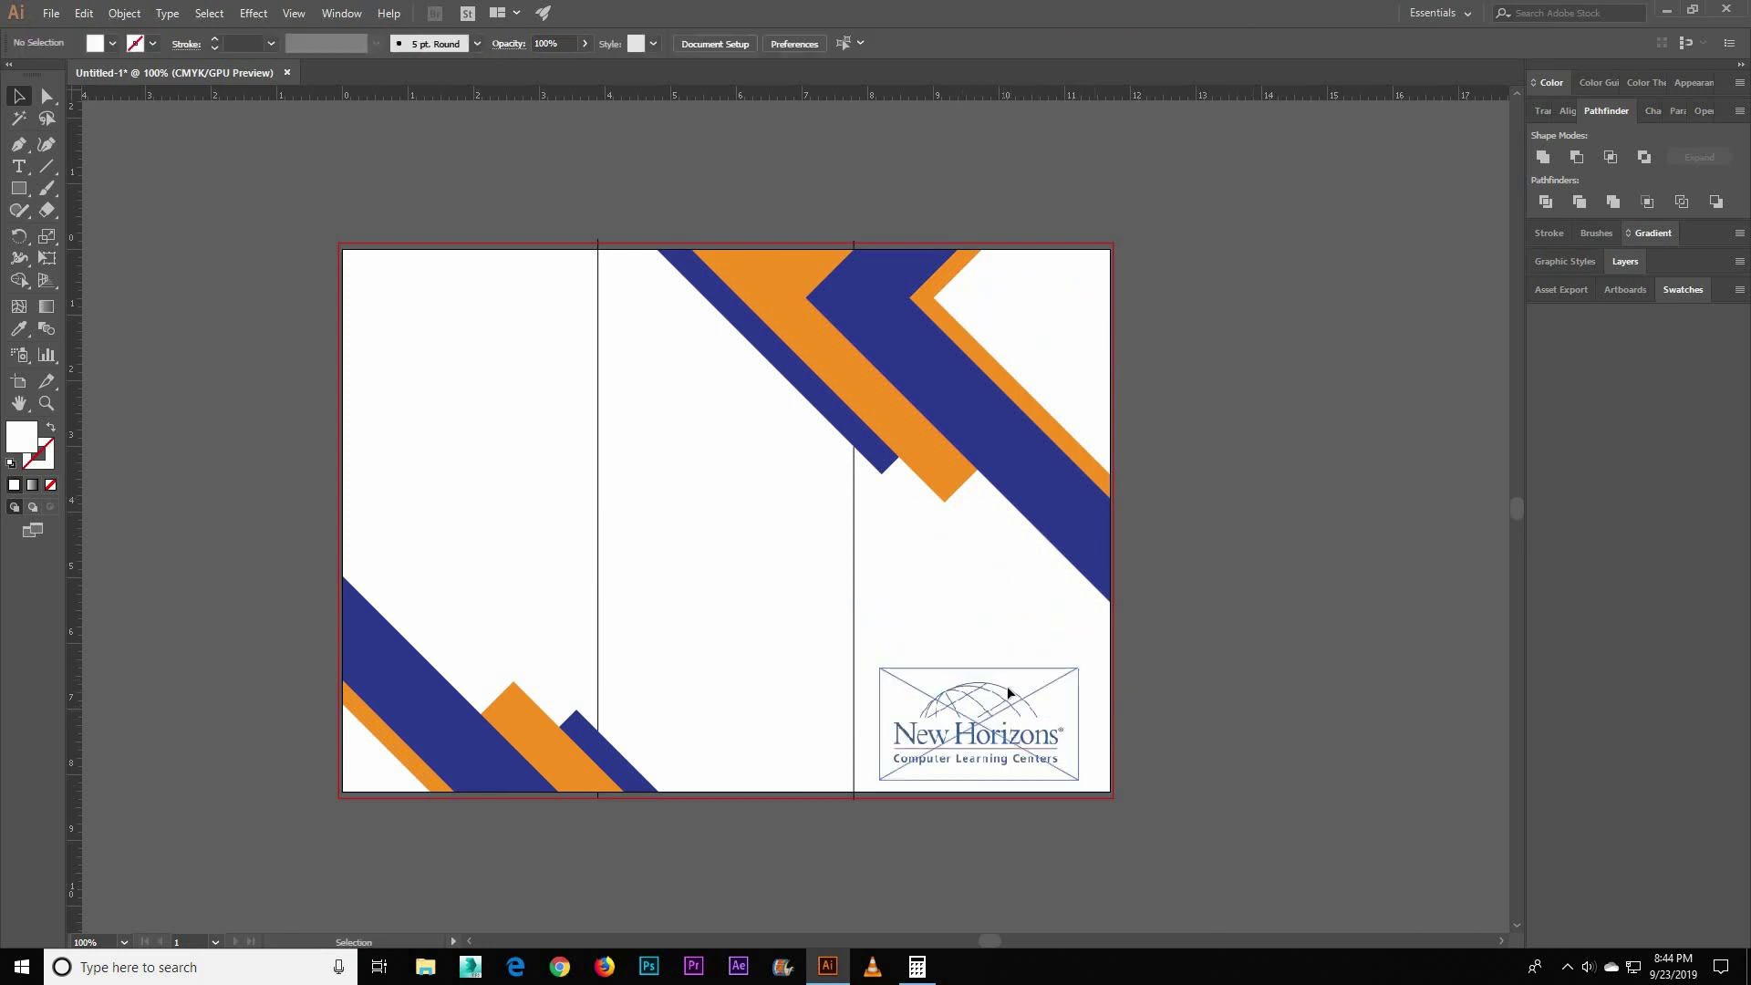
key(ctrl+plus)
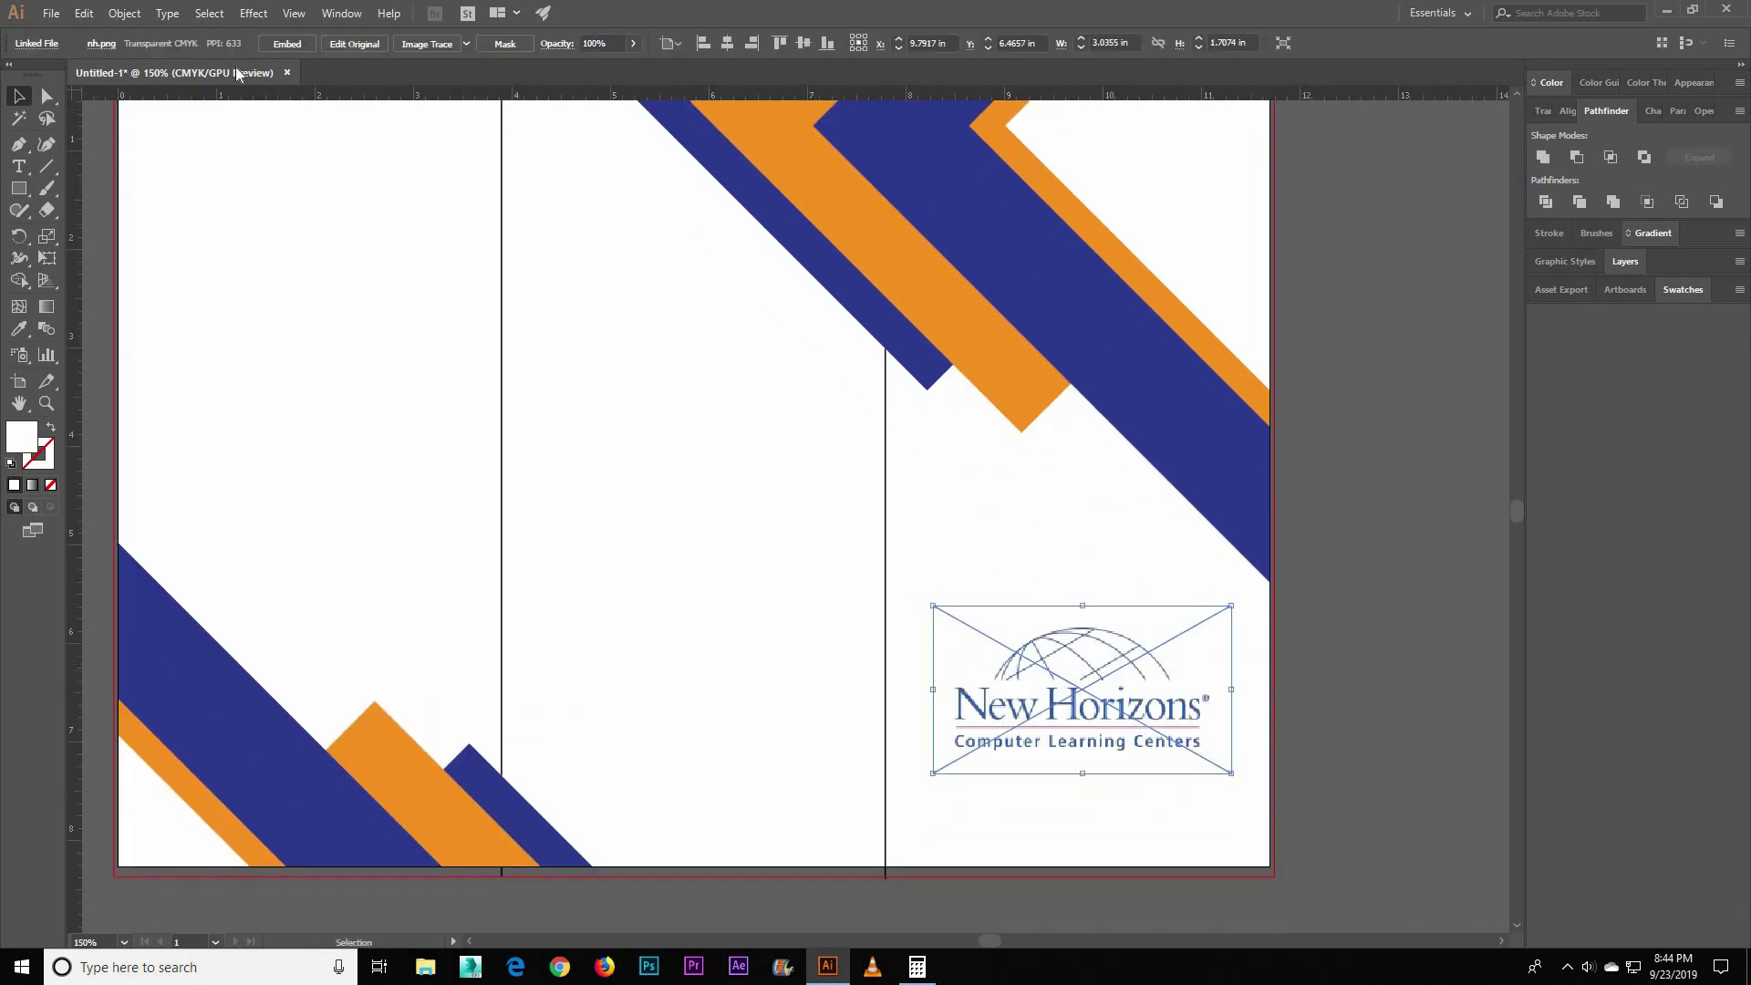
click(281, 46)
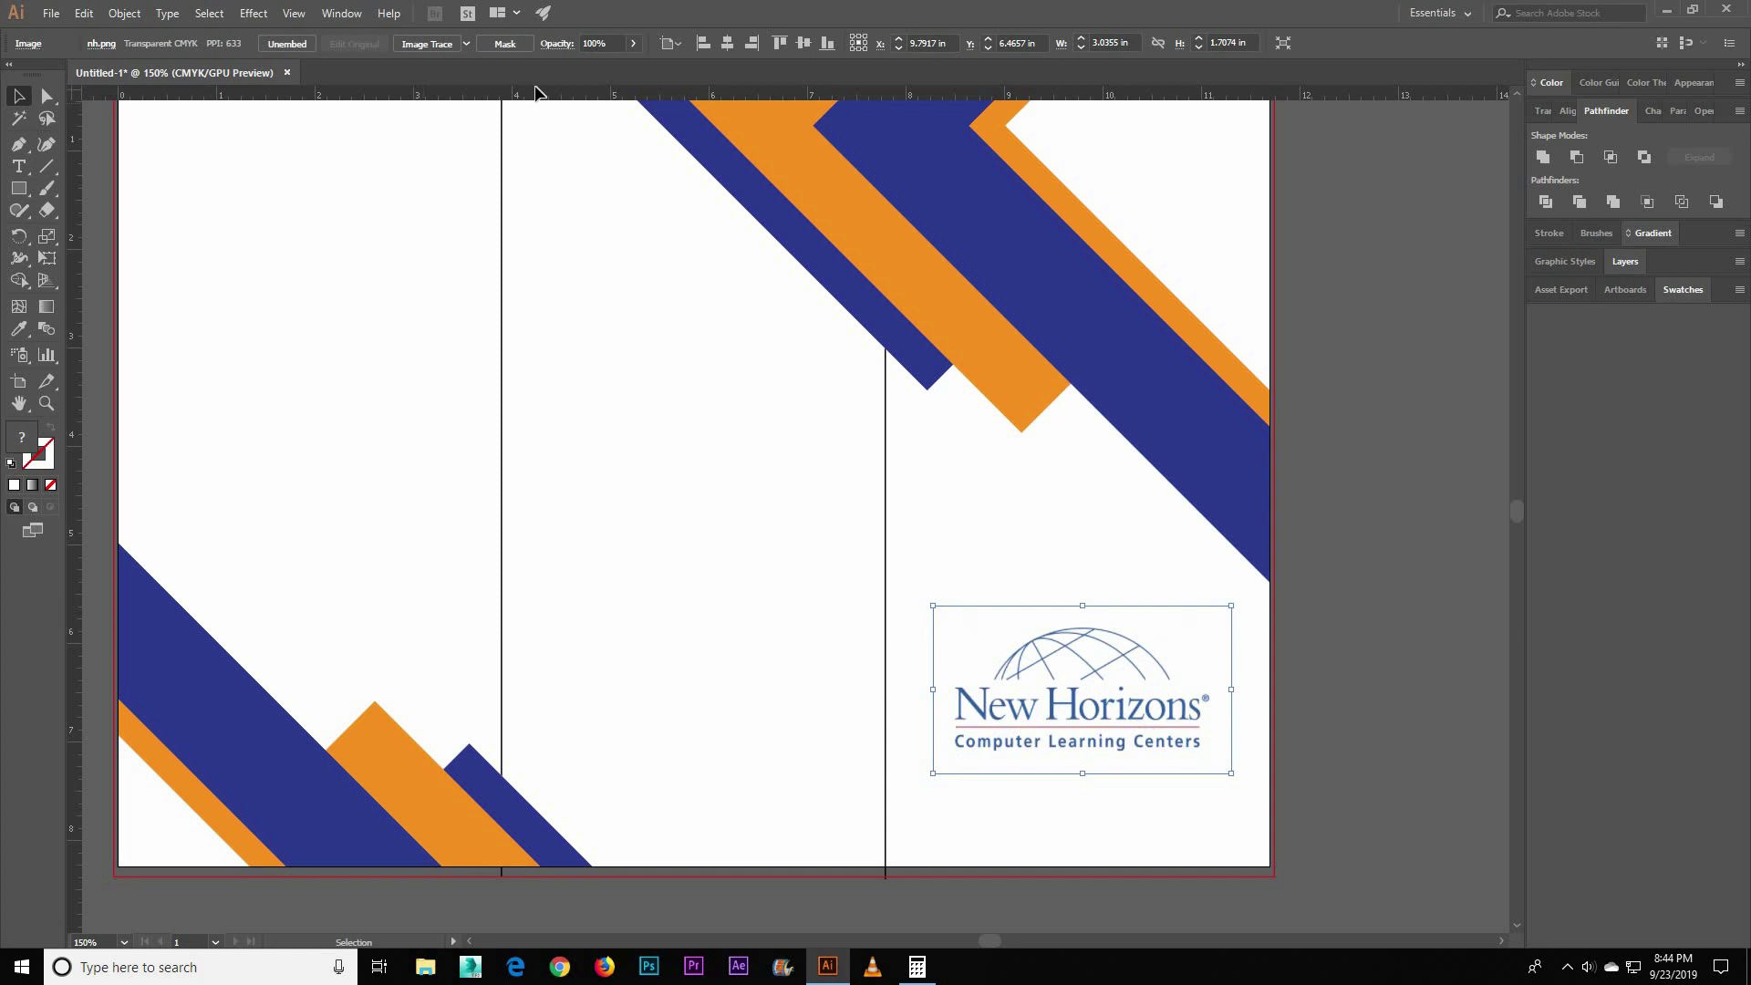
click(1368, 649)
key(ctrl+minus)
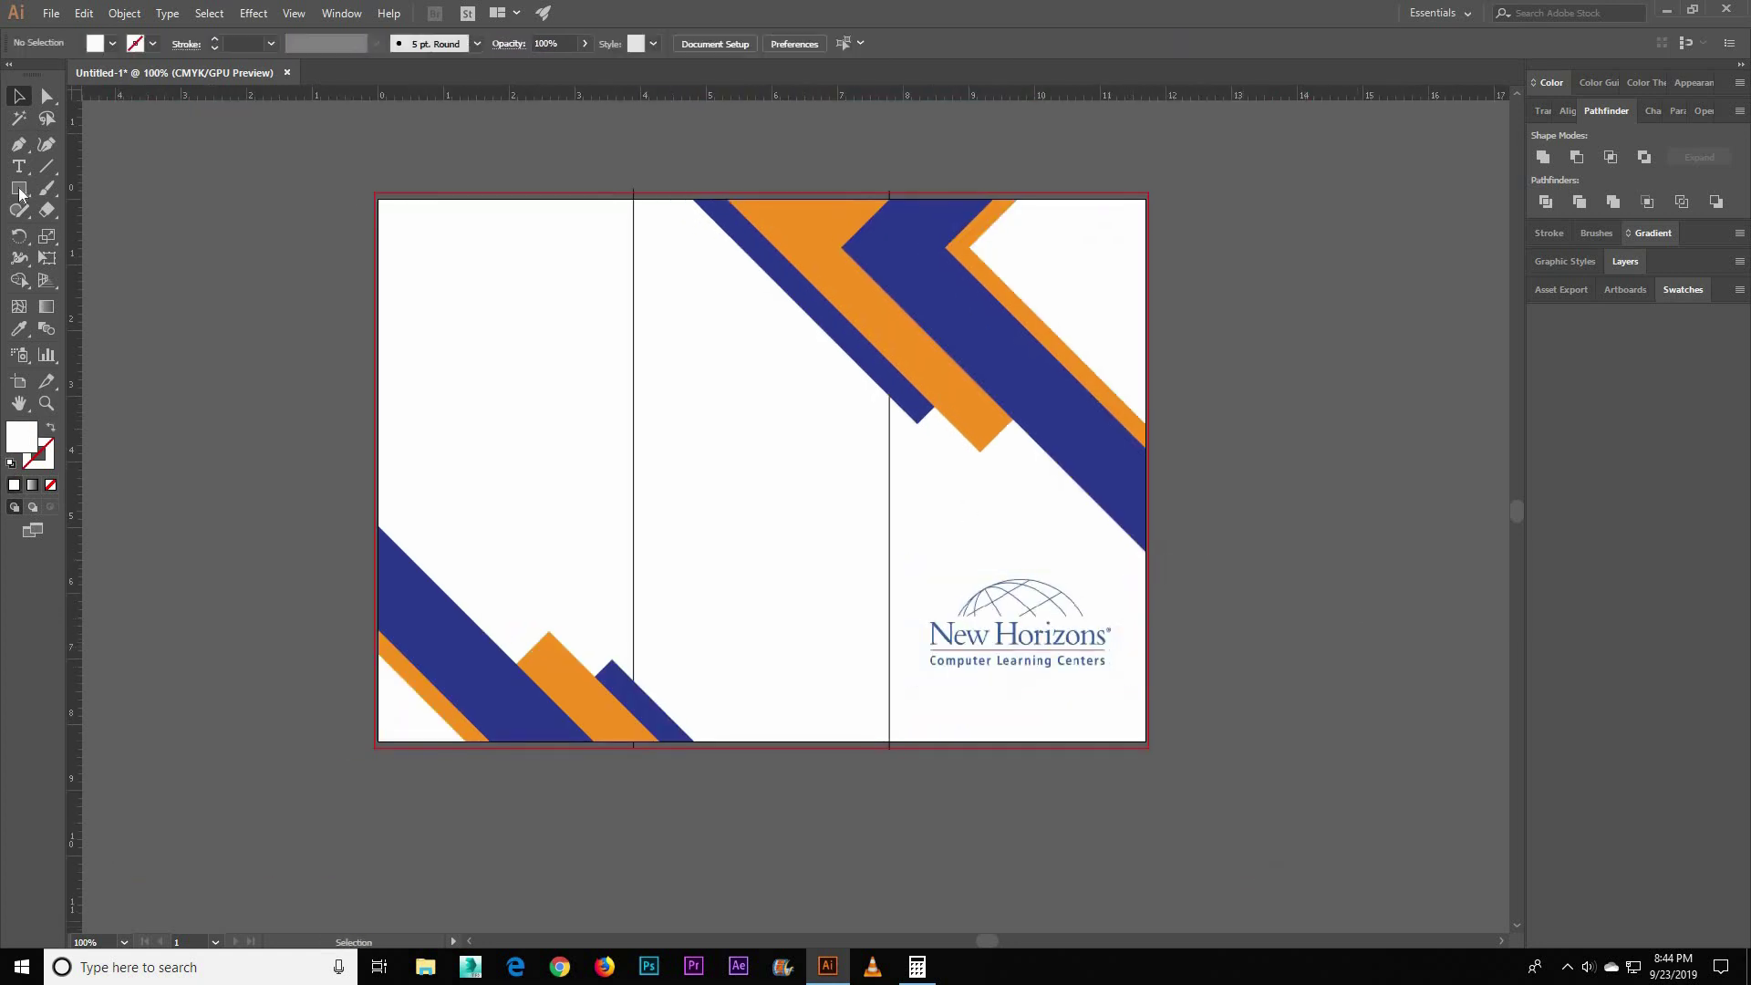
Step: Create the CHOOSE . LEARN . SUCCEED tagline and move it under the New Horizons logo
key(t)
click(203, 358)
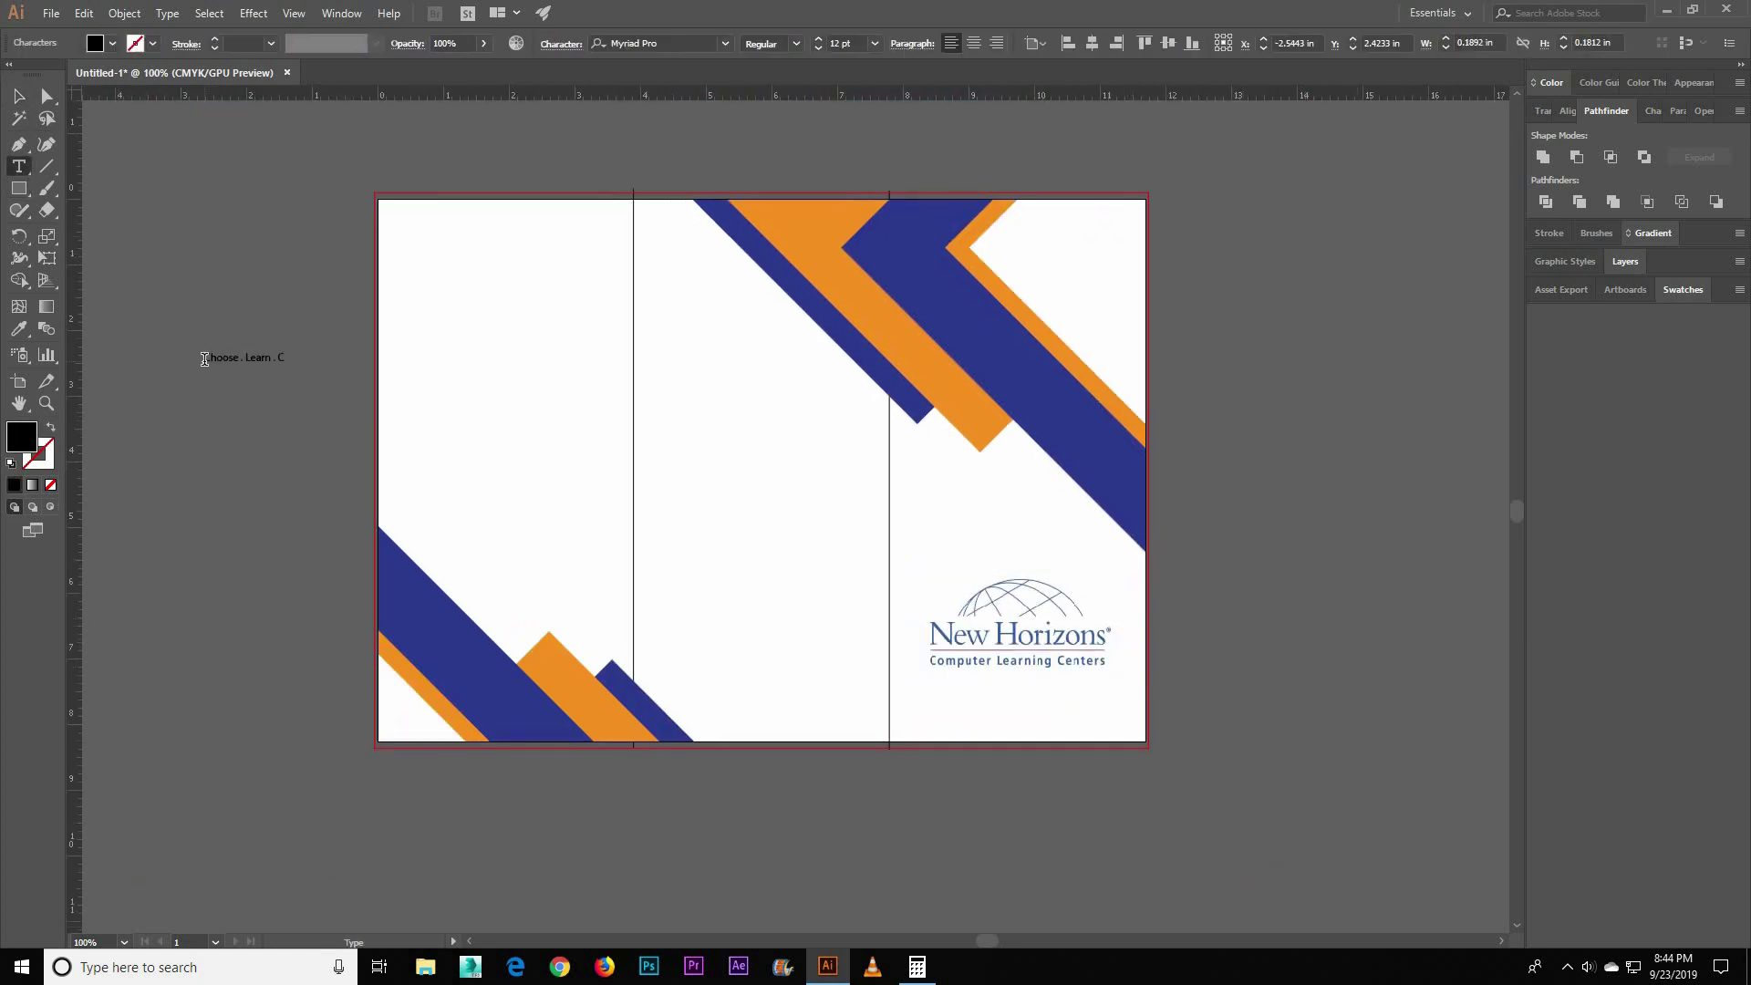
click(20, 97)
drag(259, 358, 996, 693)
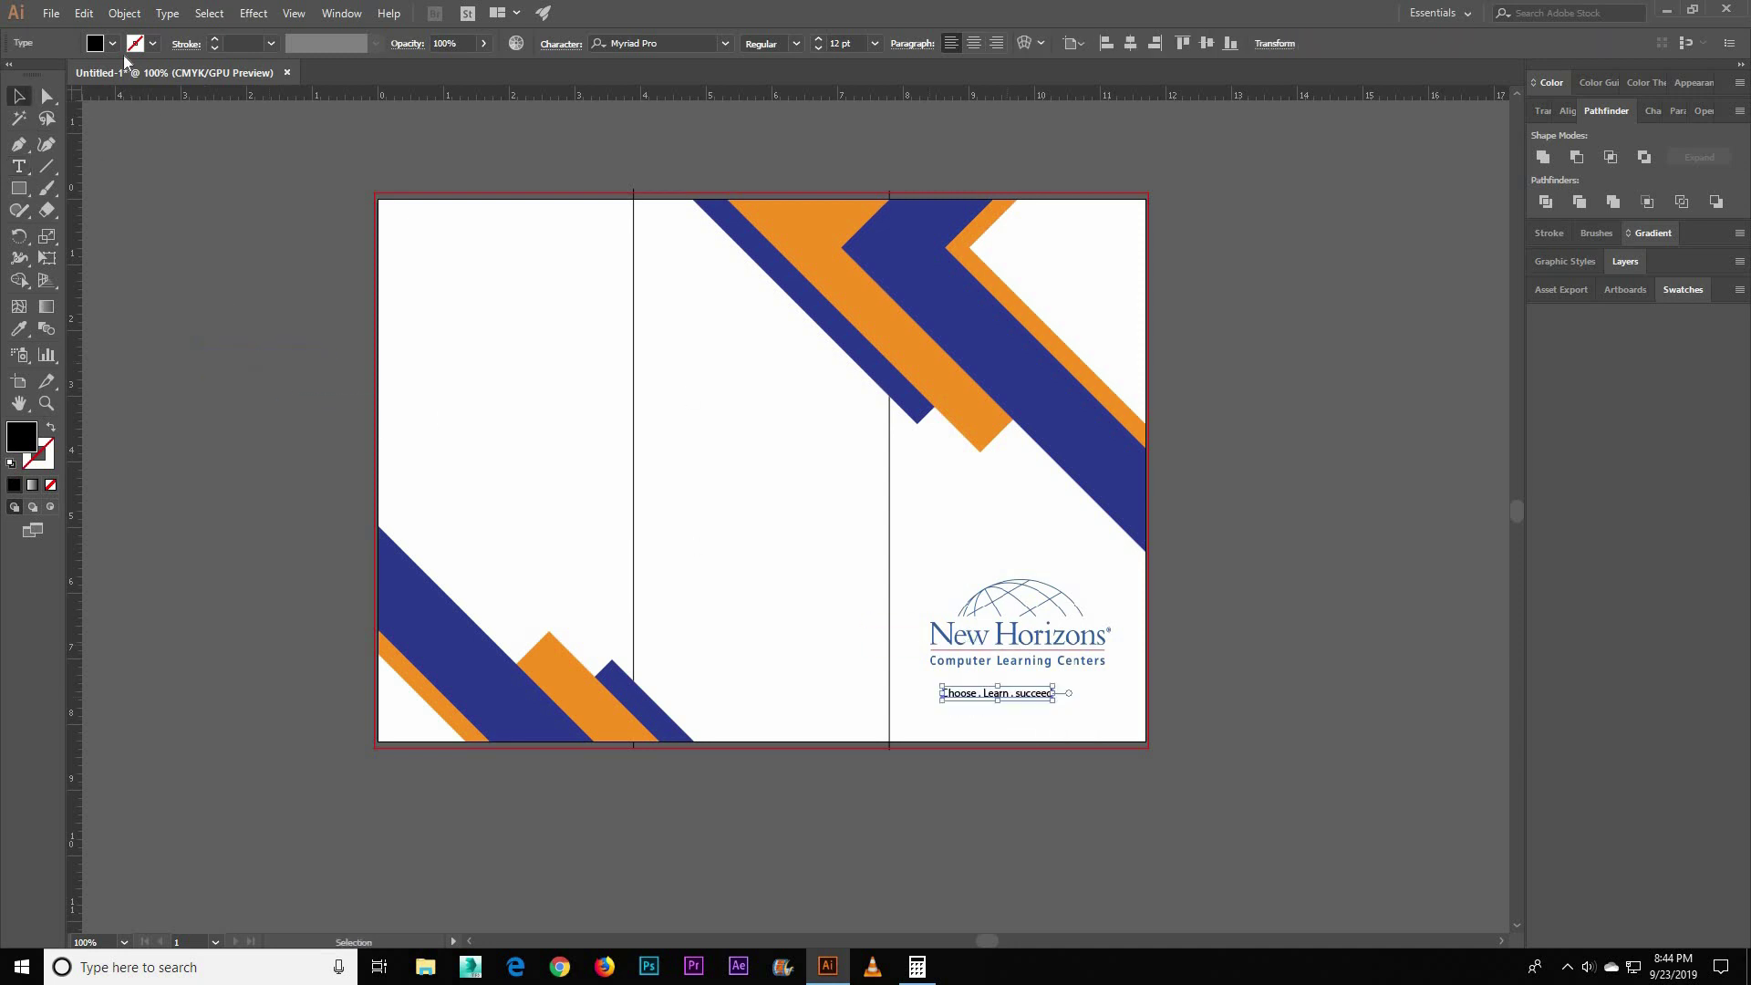
click(112, 42)
text(14)
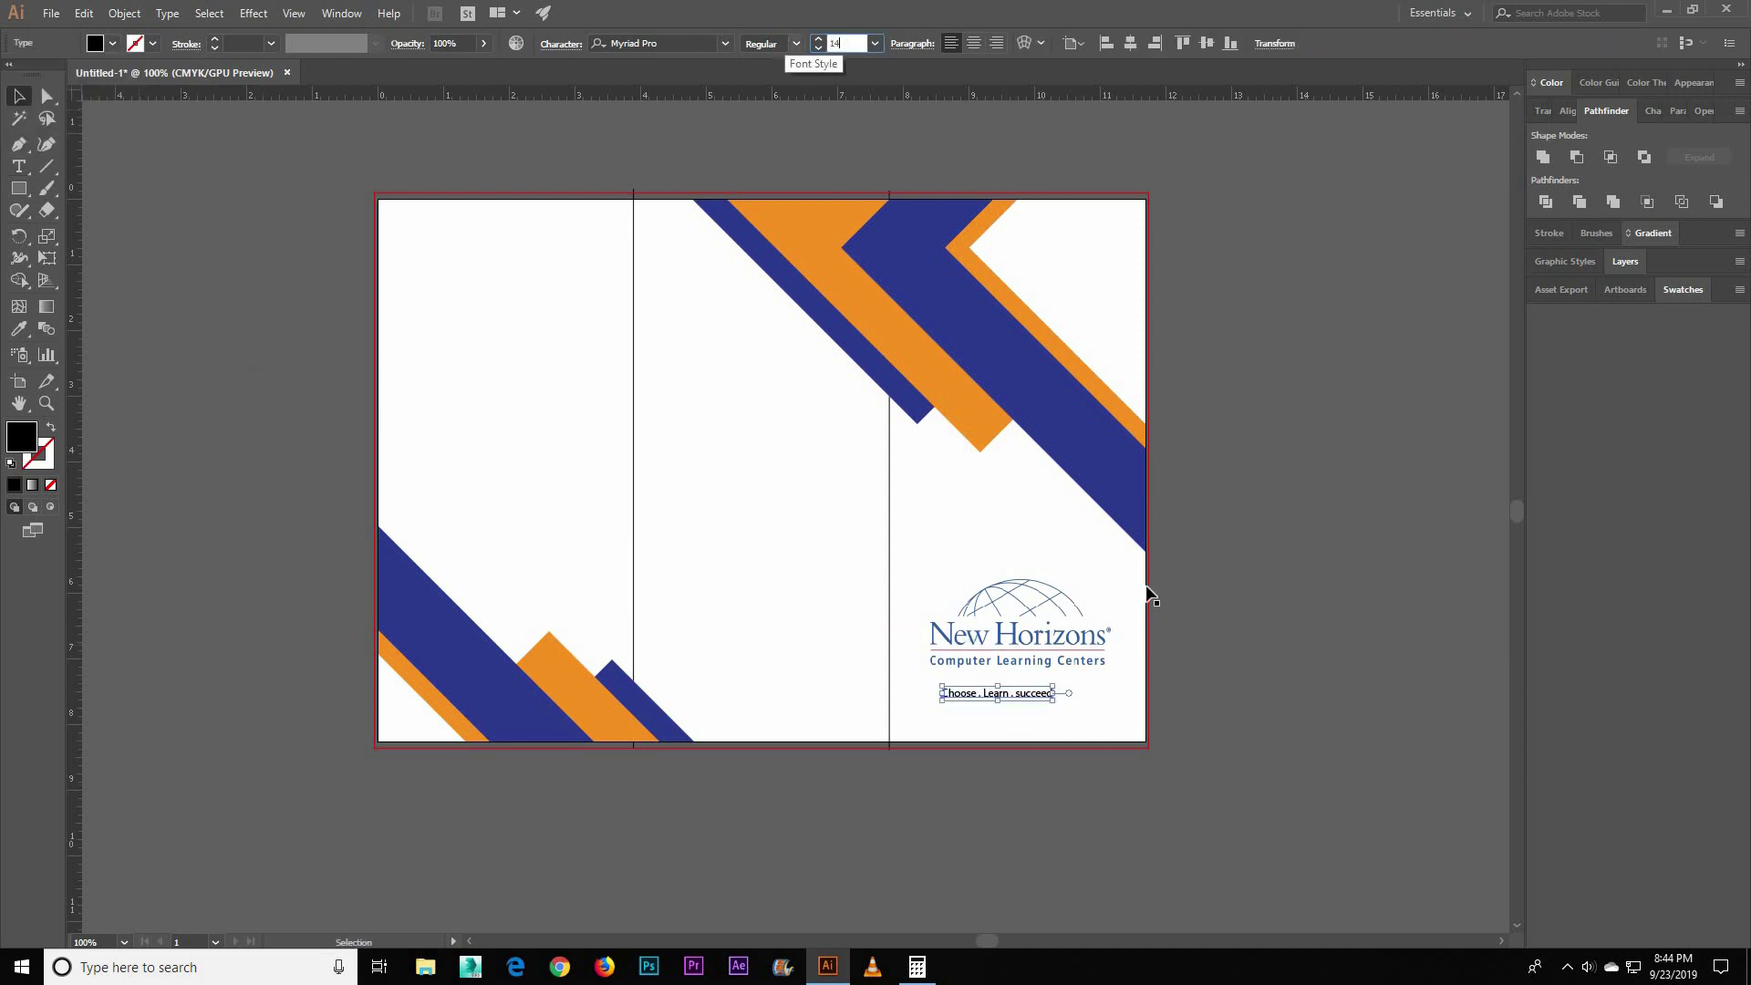
Step: Make the tagline 14 pt and uppercase, with wider letter spacing
key(ctrl+shift+period)
key(ctrl+plus)
click(124, 13)
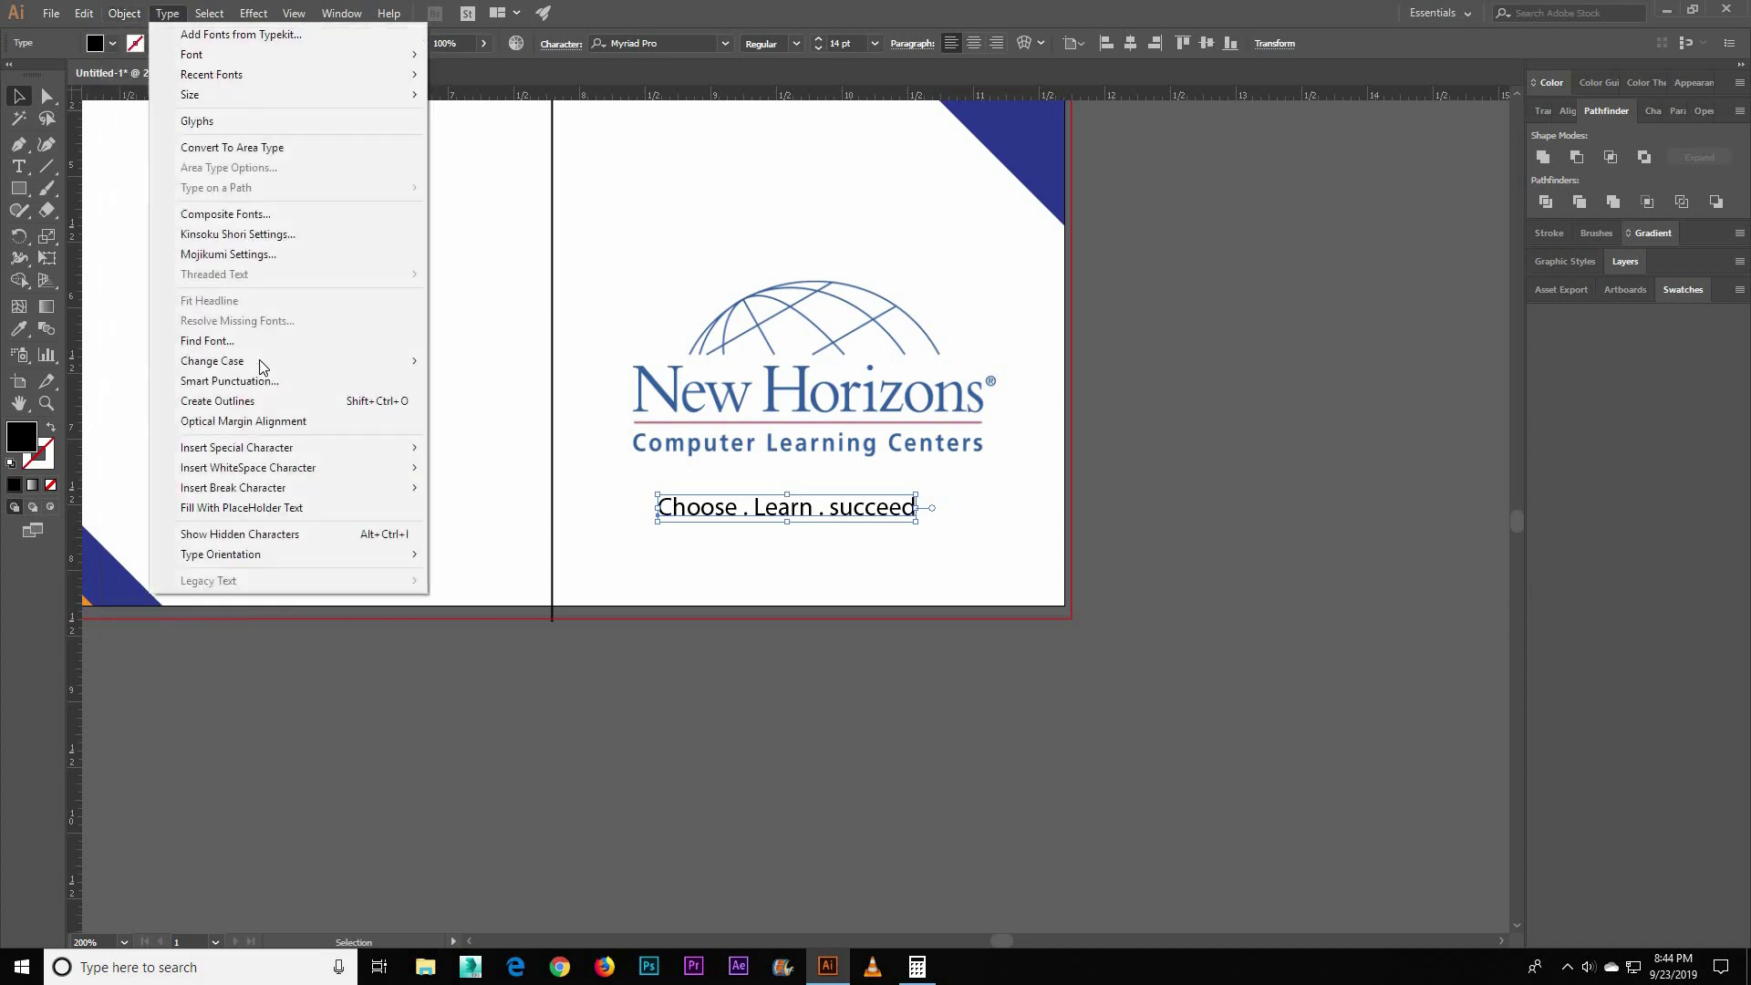
click(511, 359)
click(789, 520)
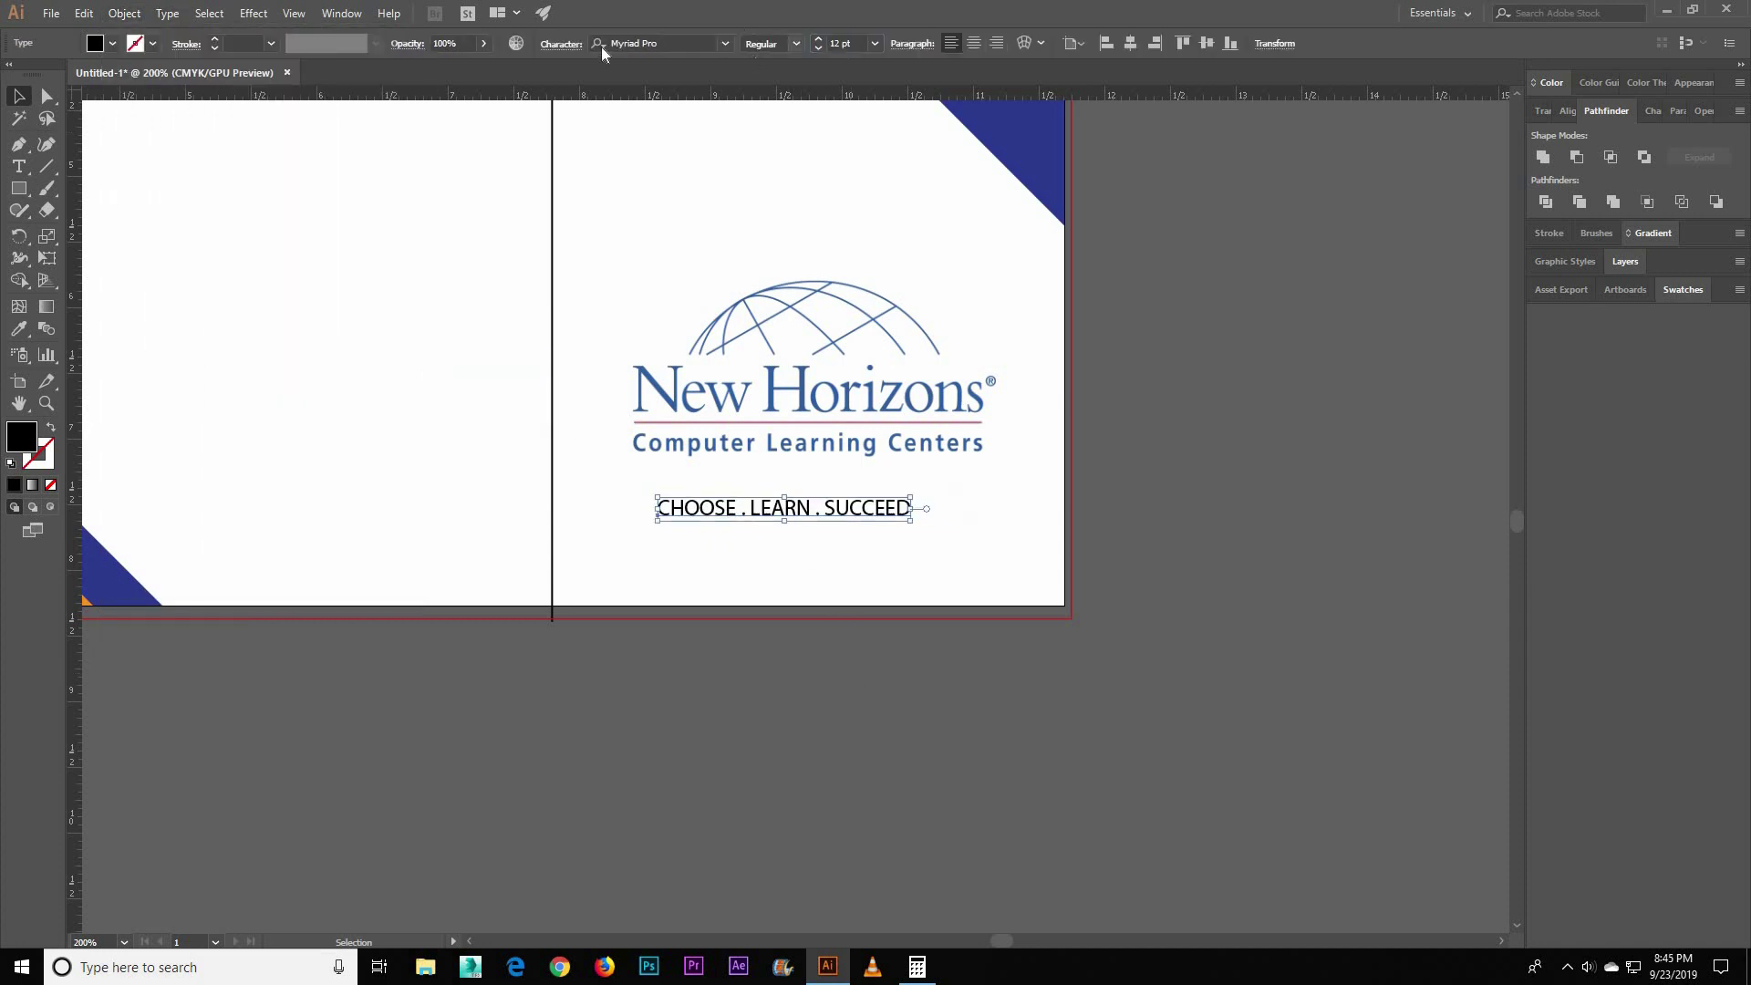
click(560, 44)
click(539, 200)
text(50)
key(Return)
Step: Set the tagline's tracking to 150 and tuck it under Computer Learning Centers
click(342, 13)
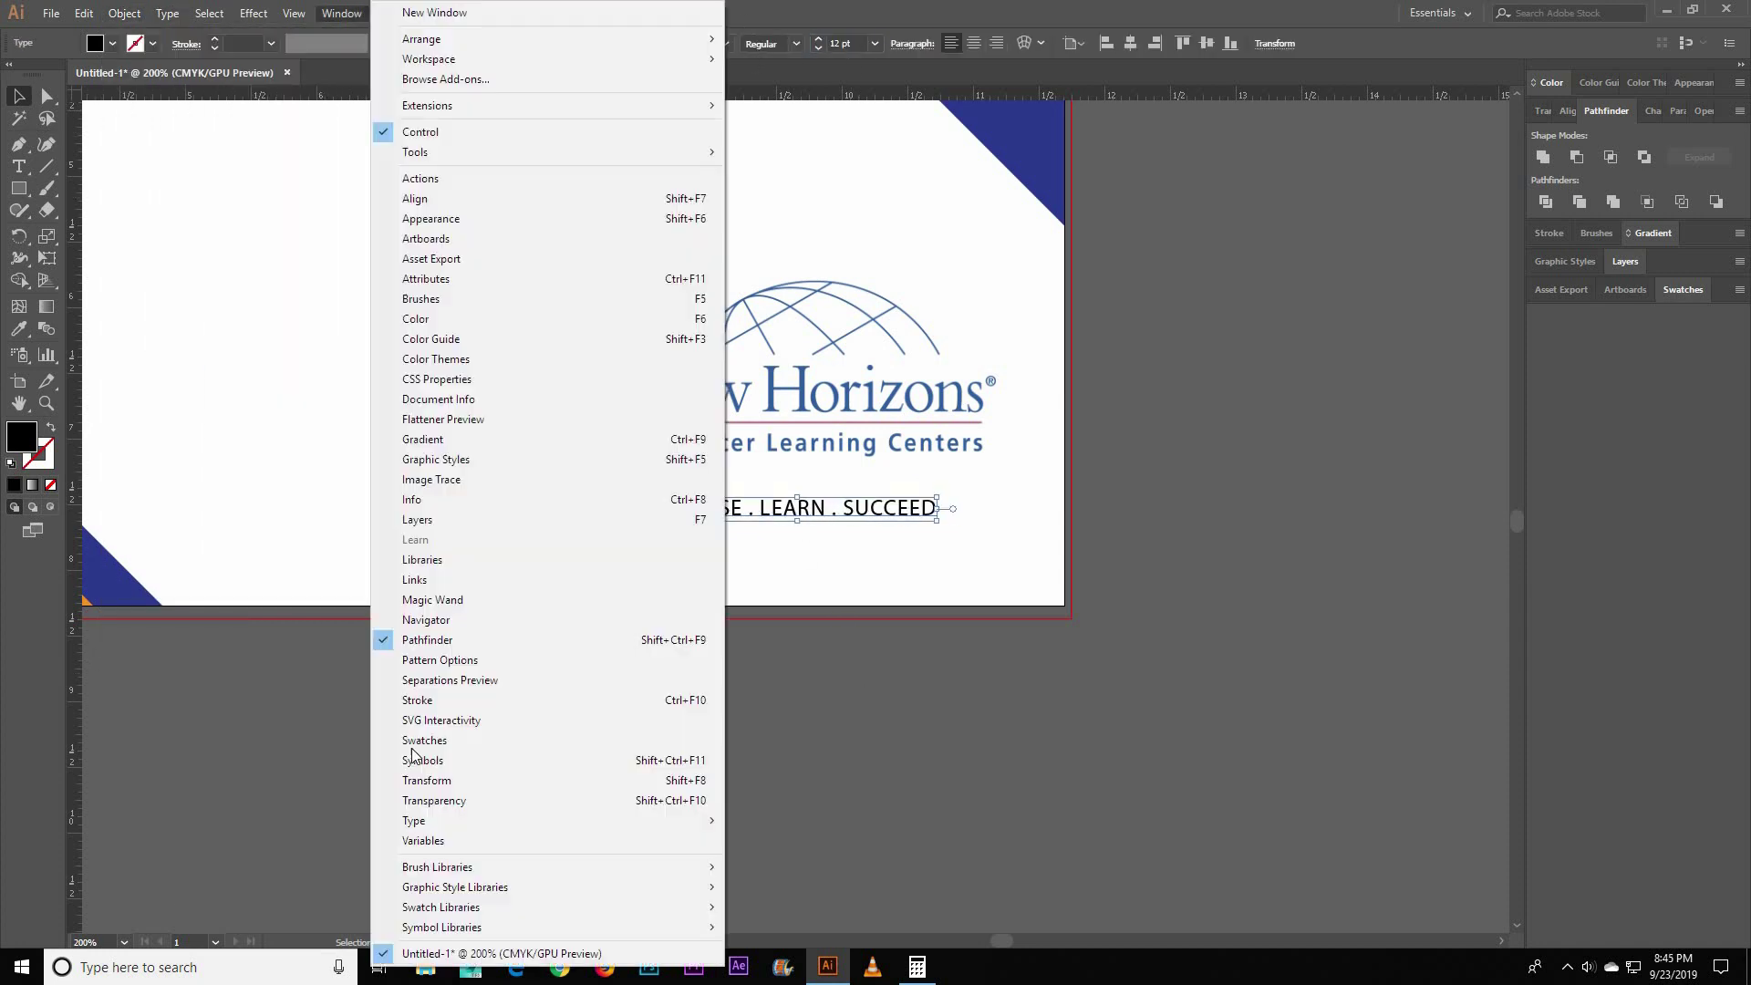
click(903, 821)
text(150)
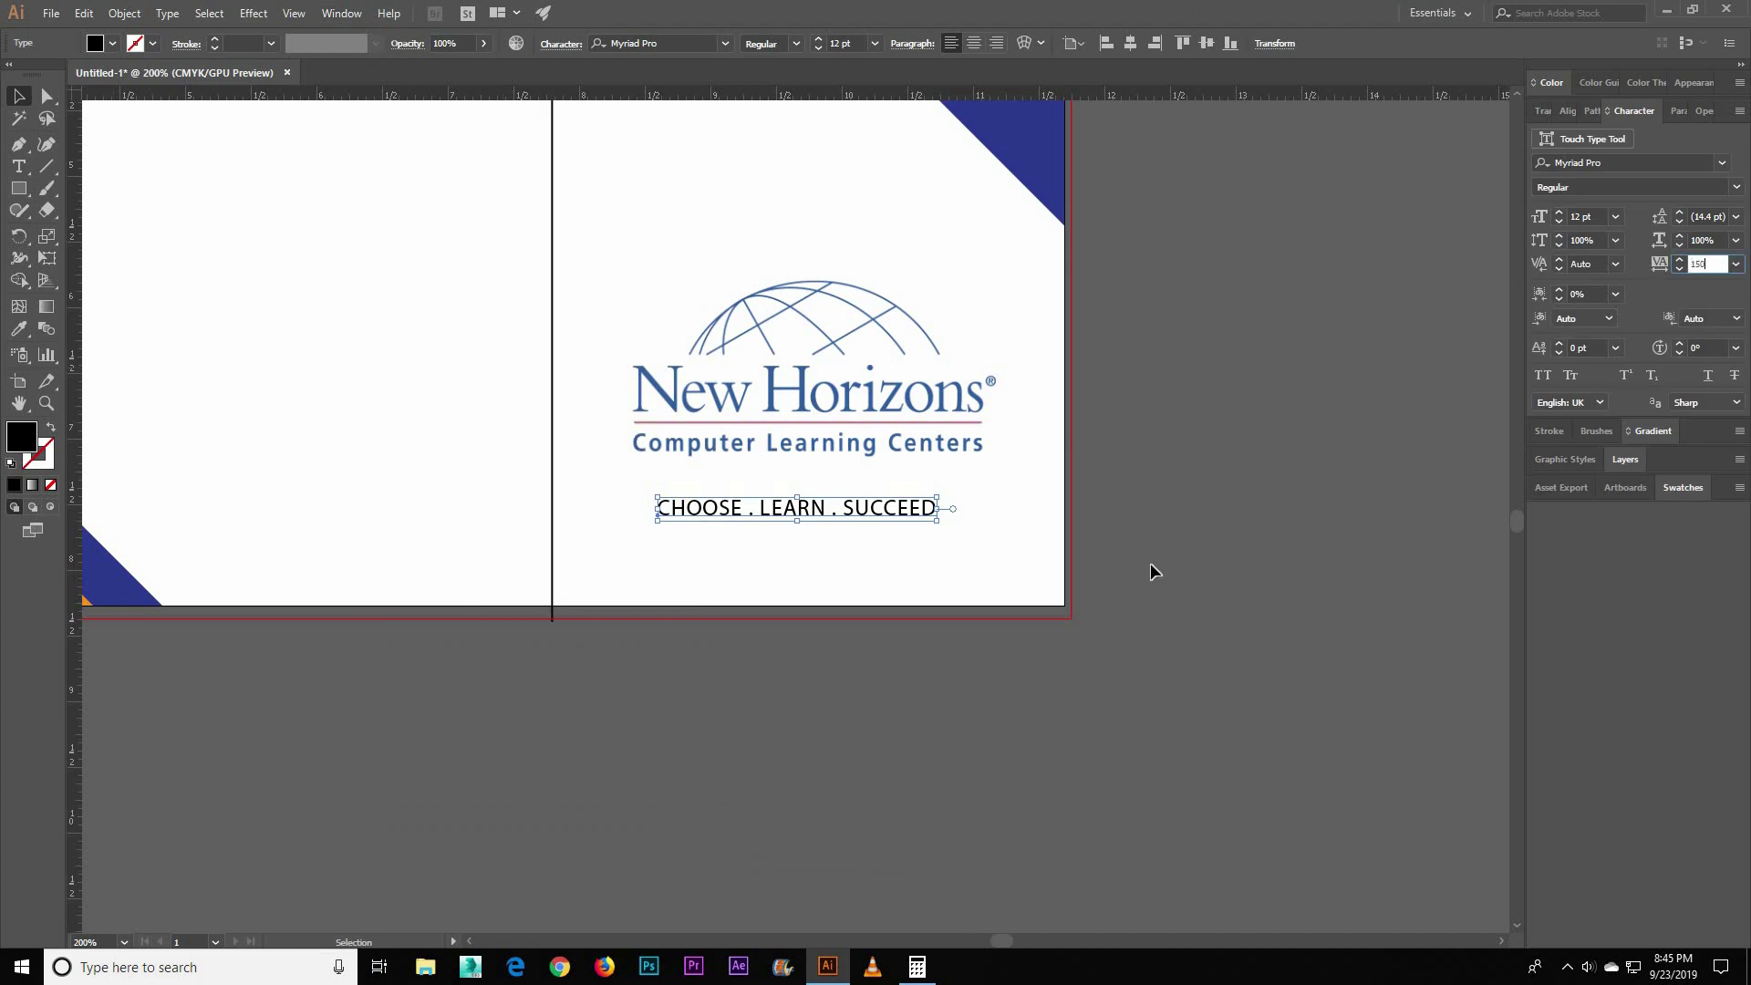
key(Return)
drag(898, 515, 894, 481)
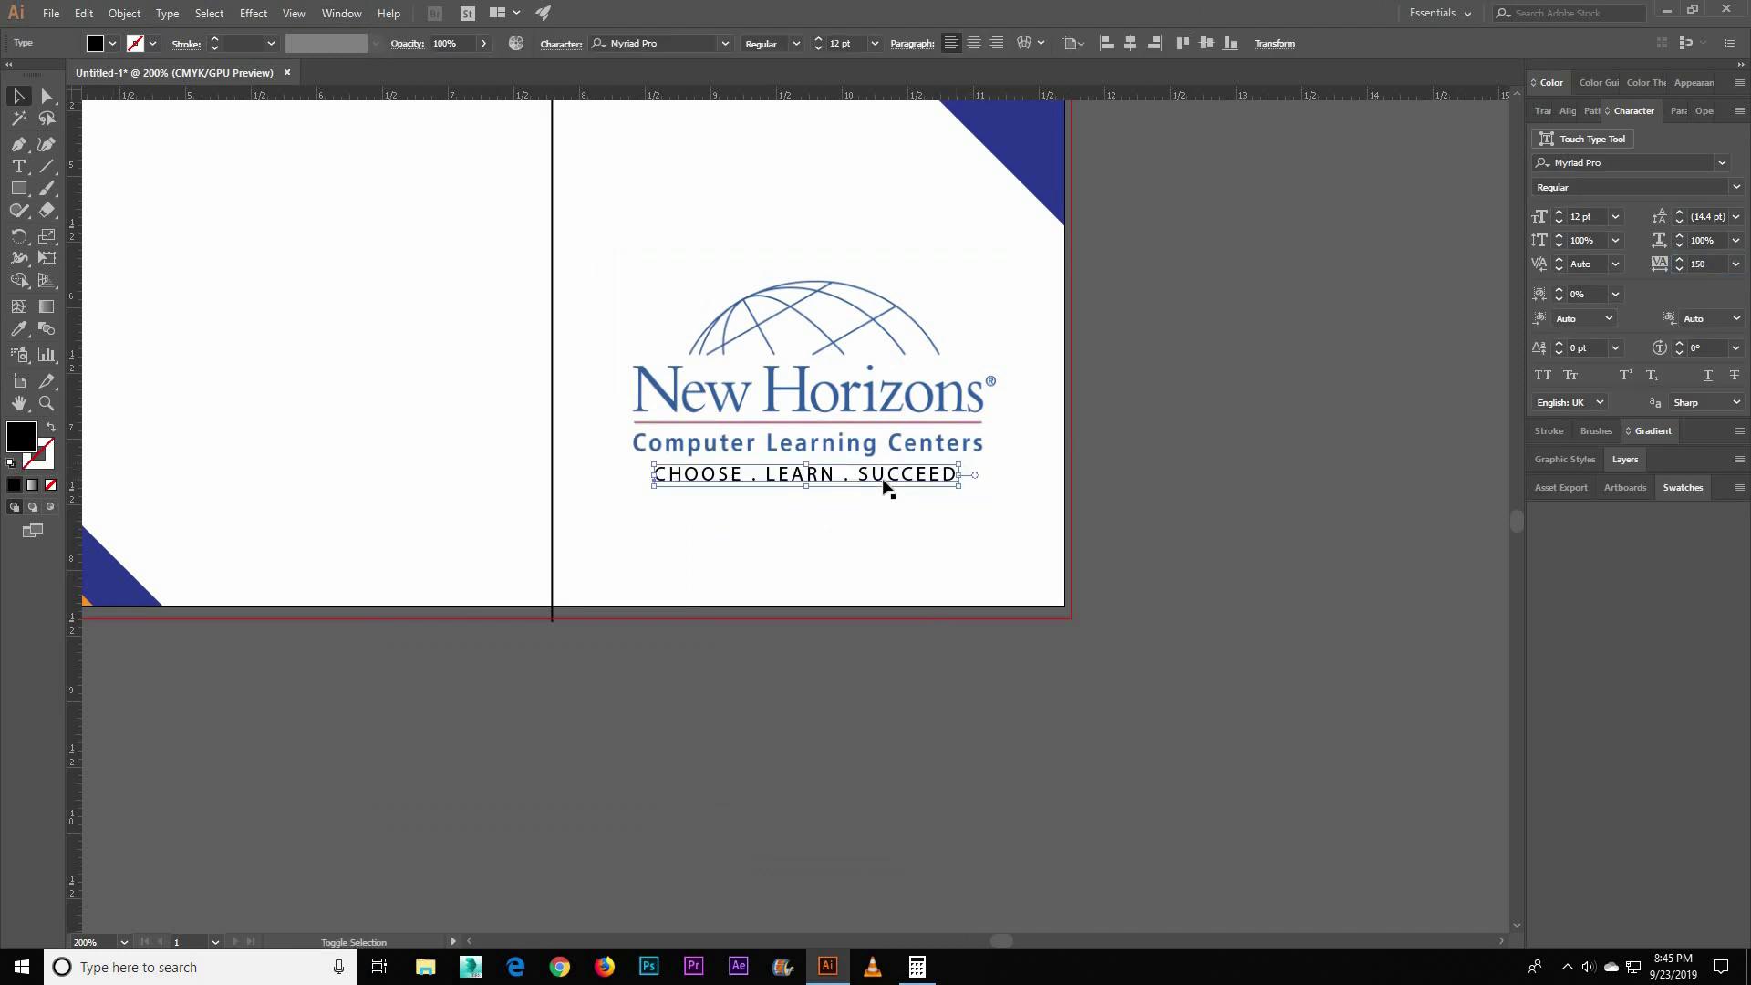
Step: Colour the tagline orange by sampling an orange stripe with the Eyedropper
key(ctrl+minus)
scroll(1003, 611, up, 2)
key(i)
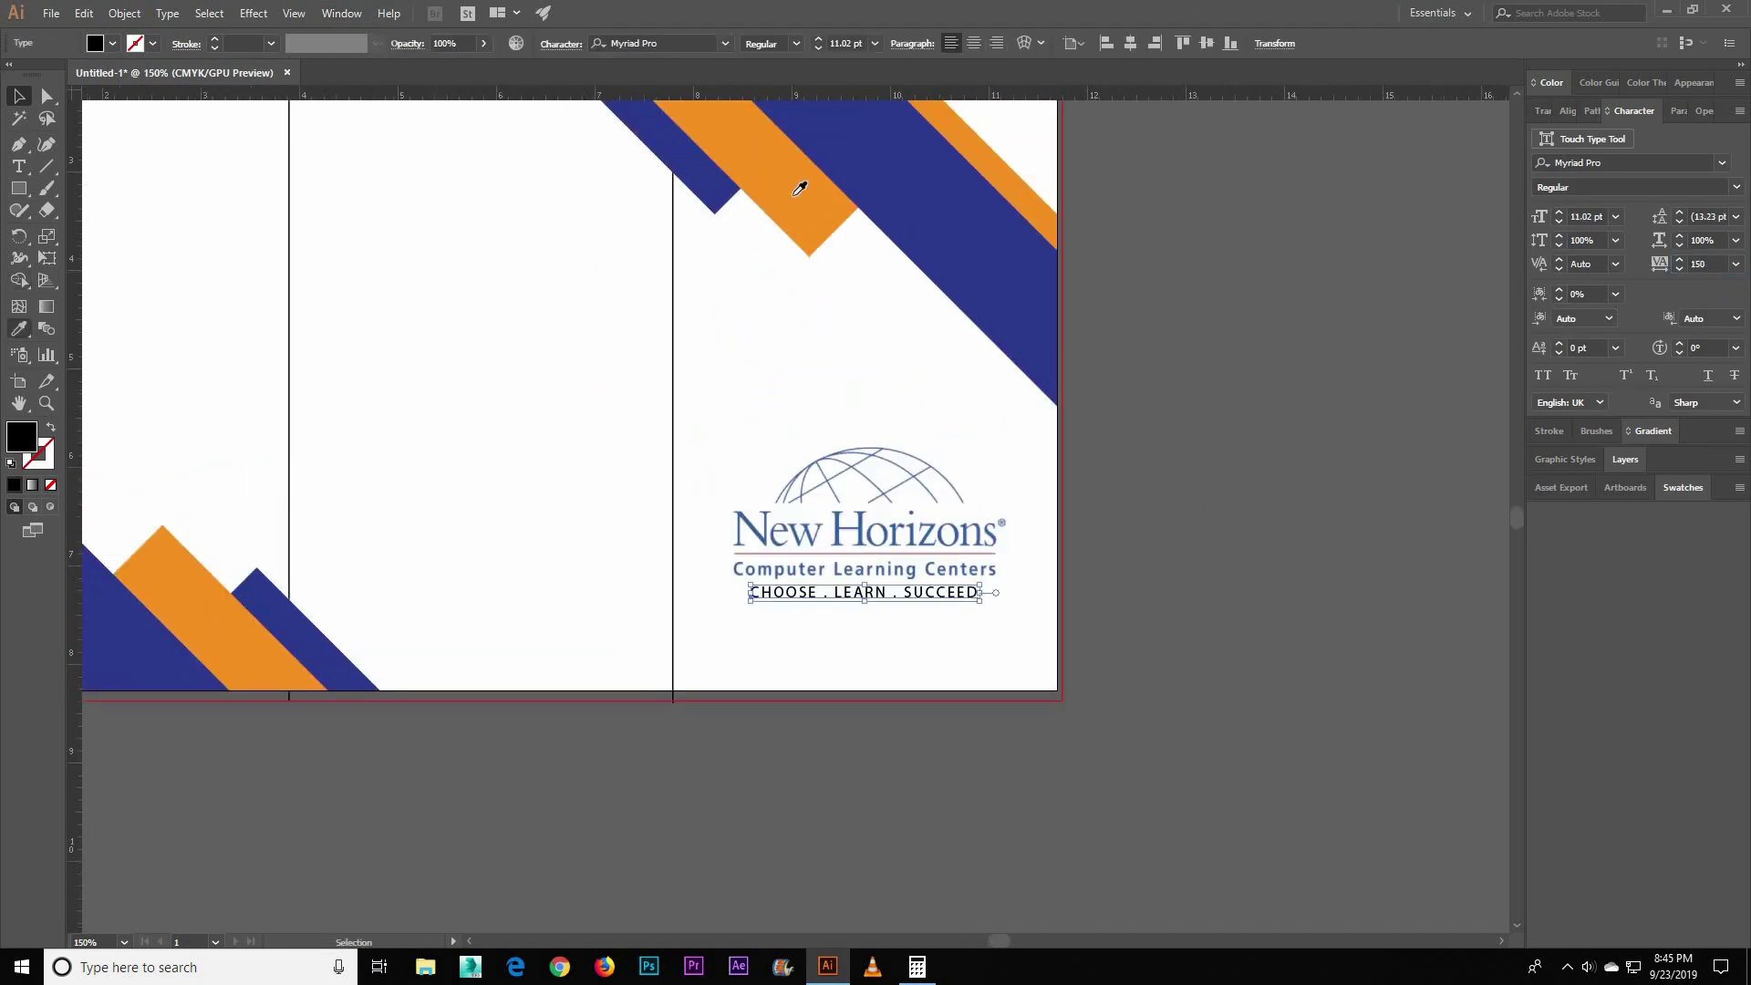
click(800, 188)
key(v)
click(1290, 643)
key(ctrl+minus)
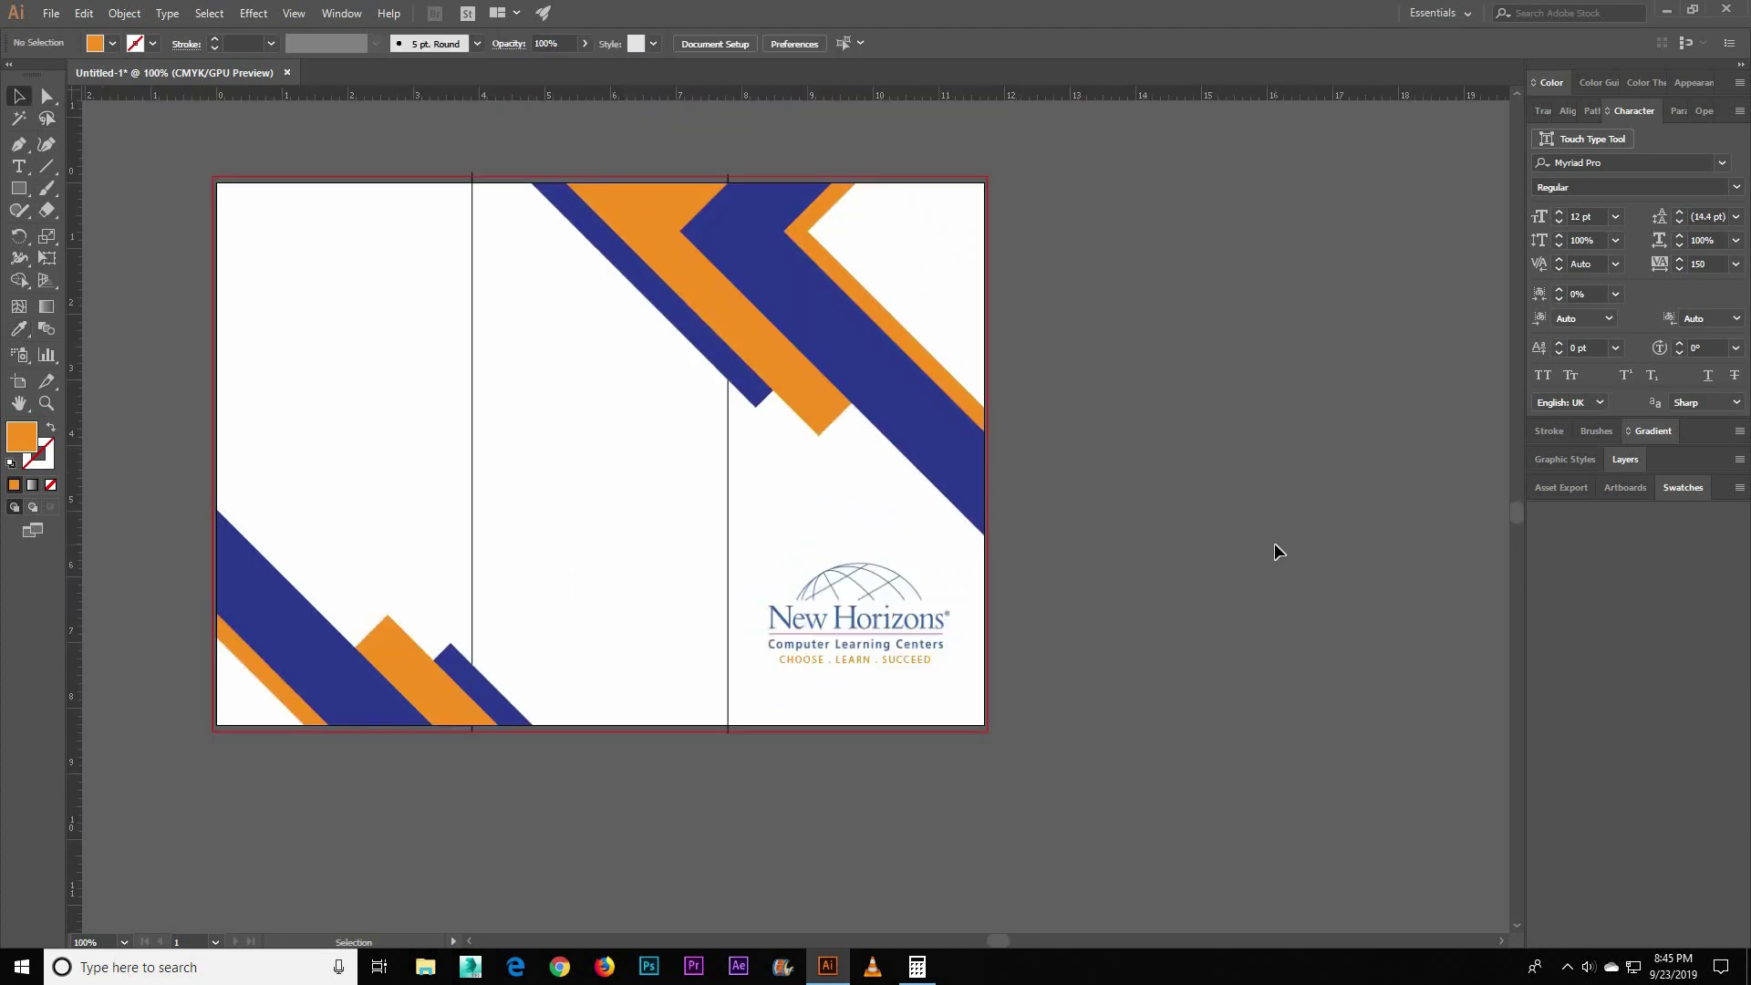
Step: Type 'Our Vision' and move it to the top of the left panel
drag(1072, 511, 1288, 533)
drag(18, 166, 95, 166)
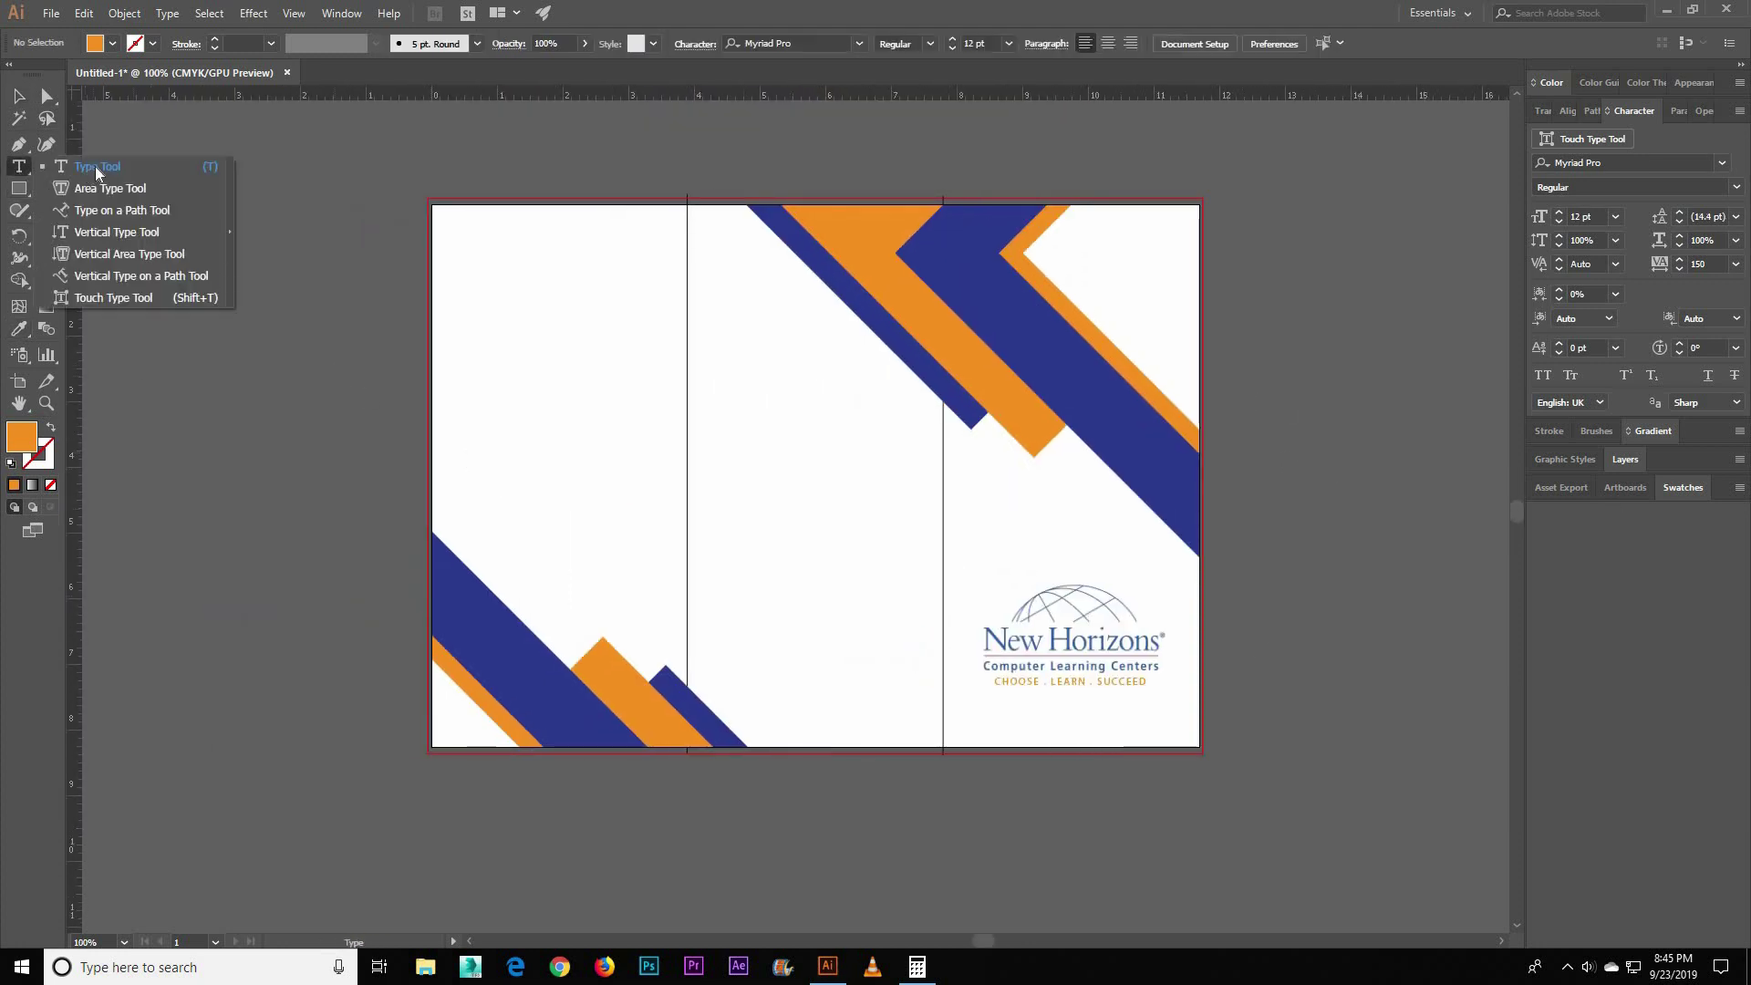
click(493, 422)
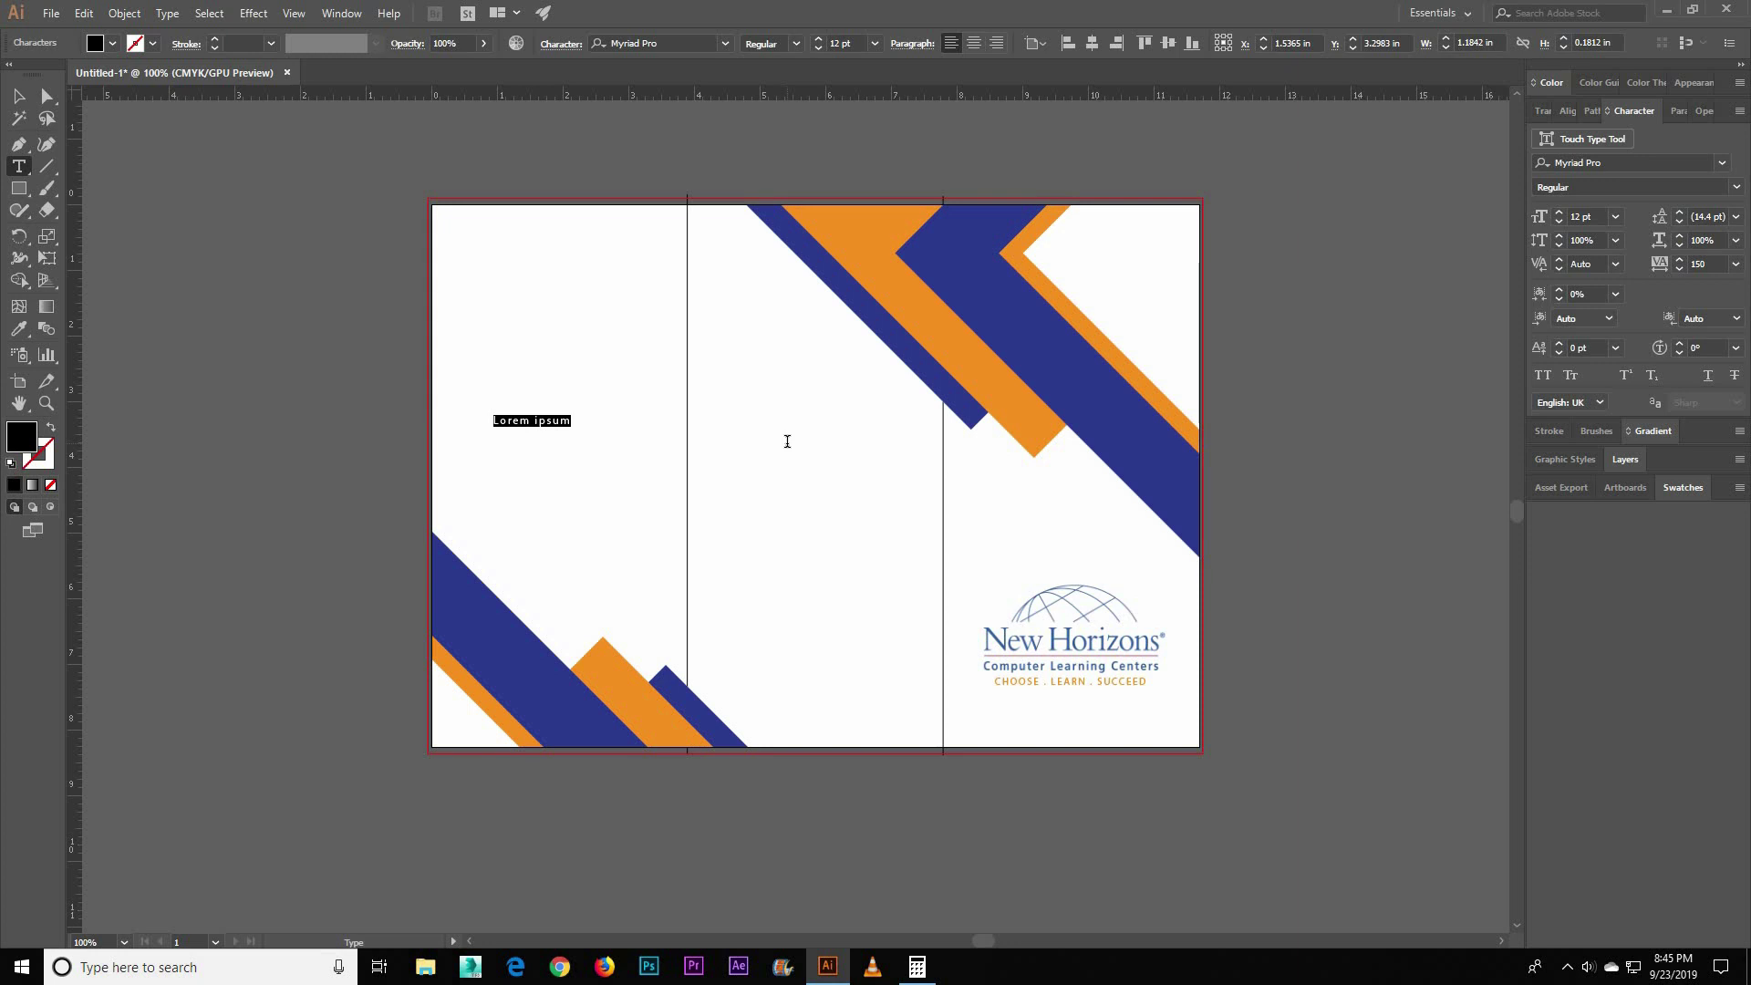
text(Our Vision)
click(795, 43)
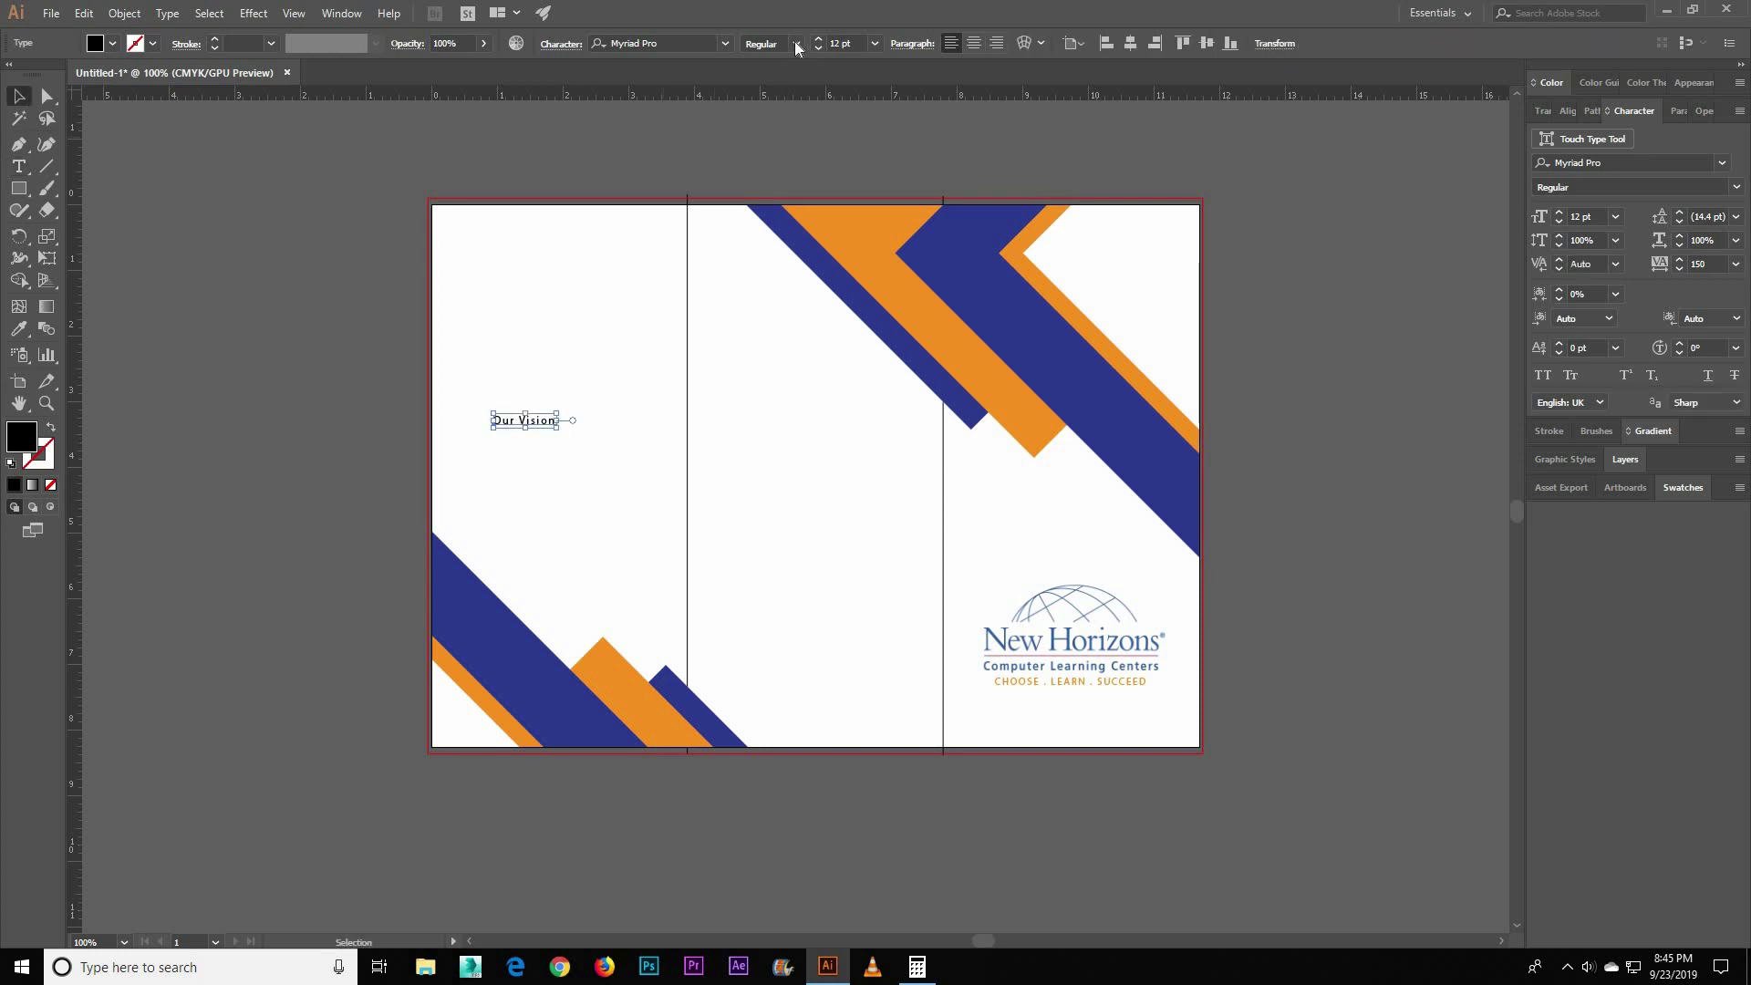
drag(571, 420, 571, 235)
Step: Style the heading bold, all caps, 26 pt, with tracking 50
text(0)
key(Return)
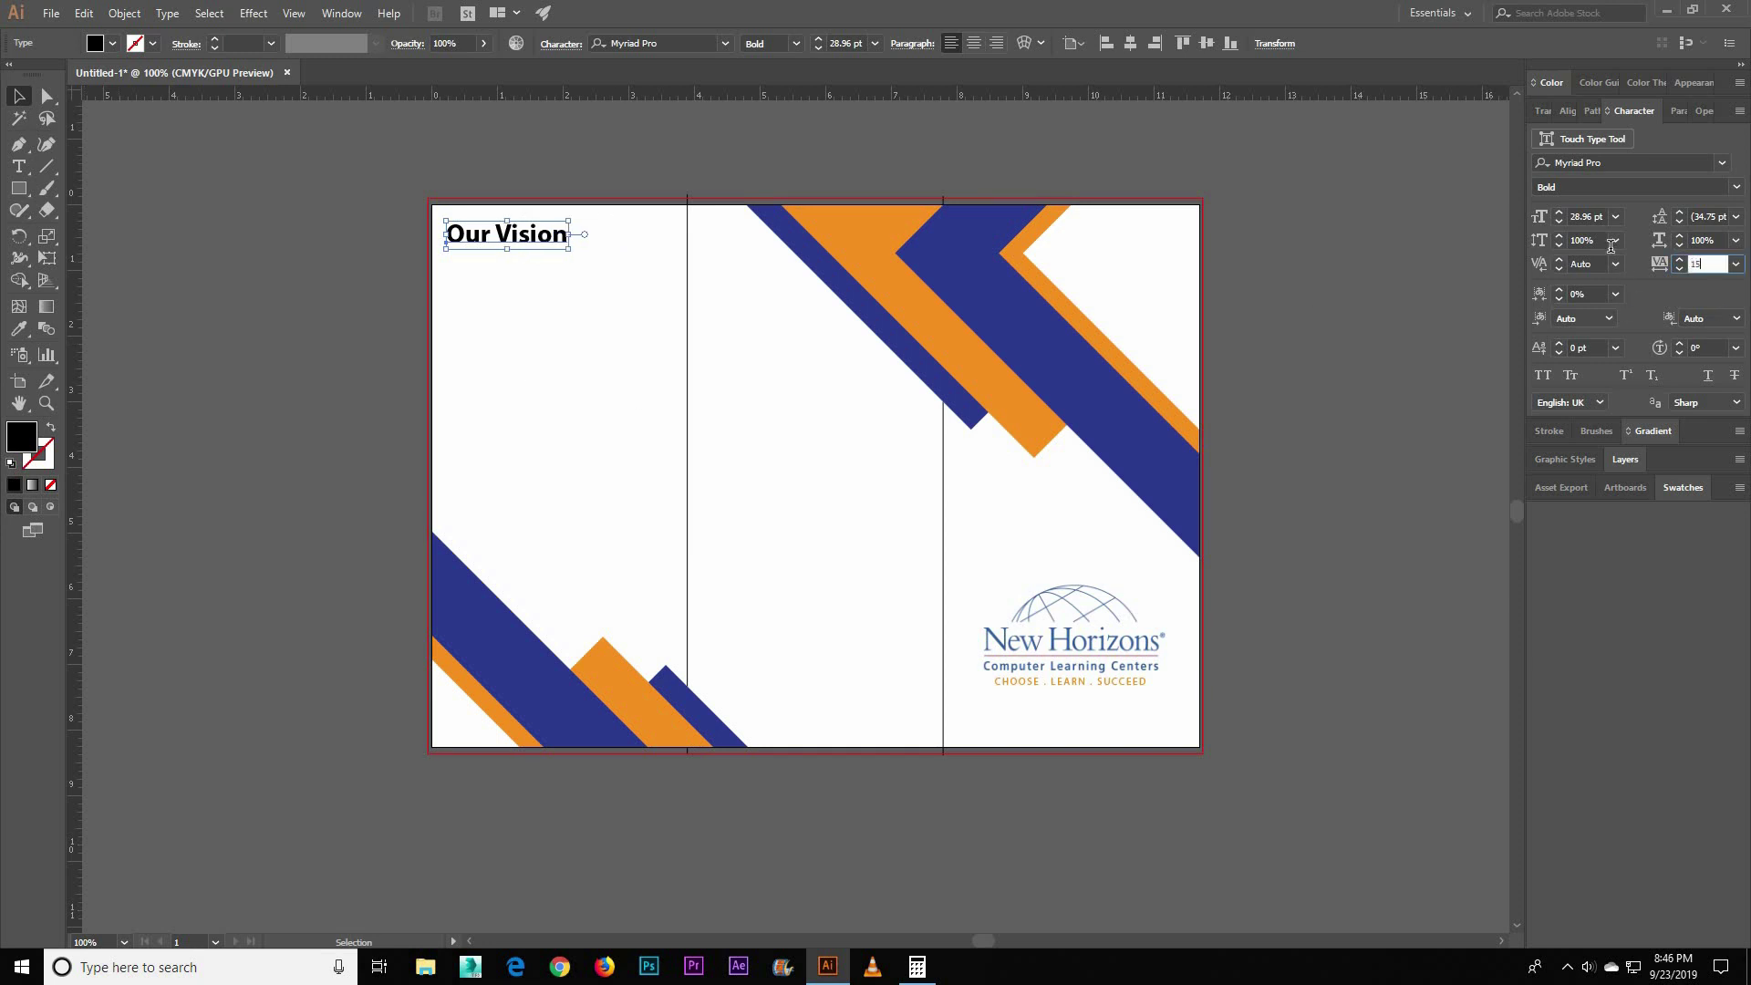
key(Return)
click(167, 13)
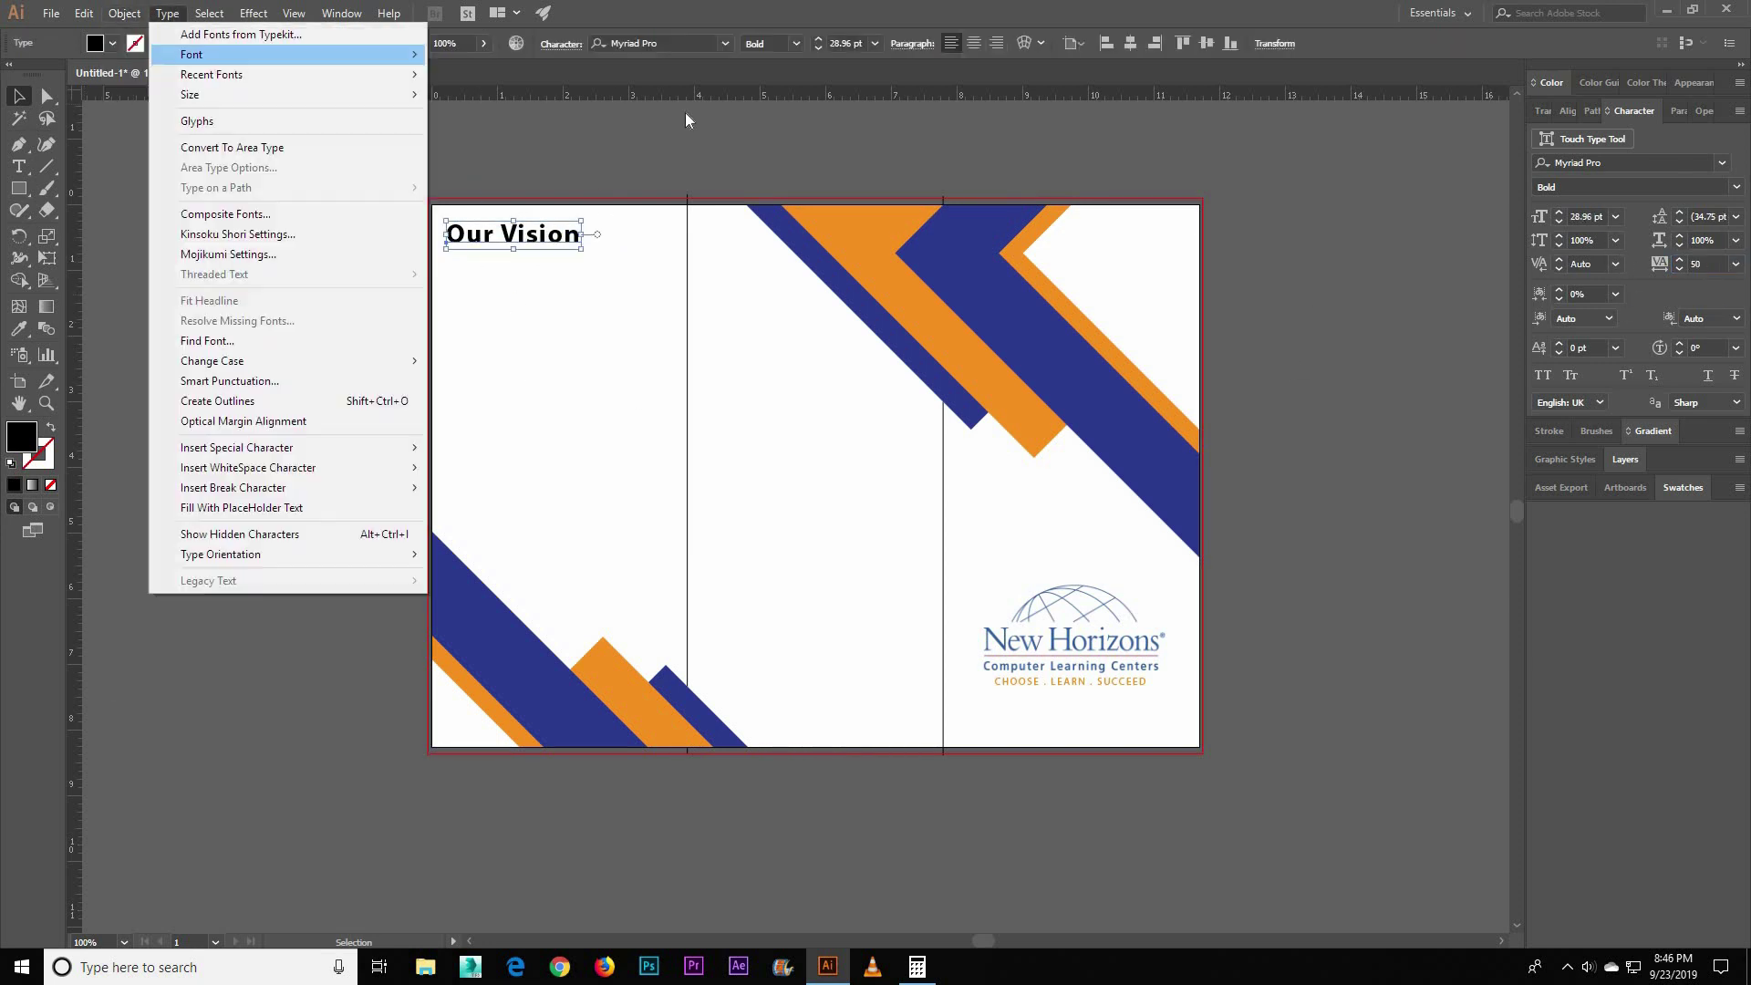
key(Escape)
key(shift+ctrl+k)
text(26)
key(Return)
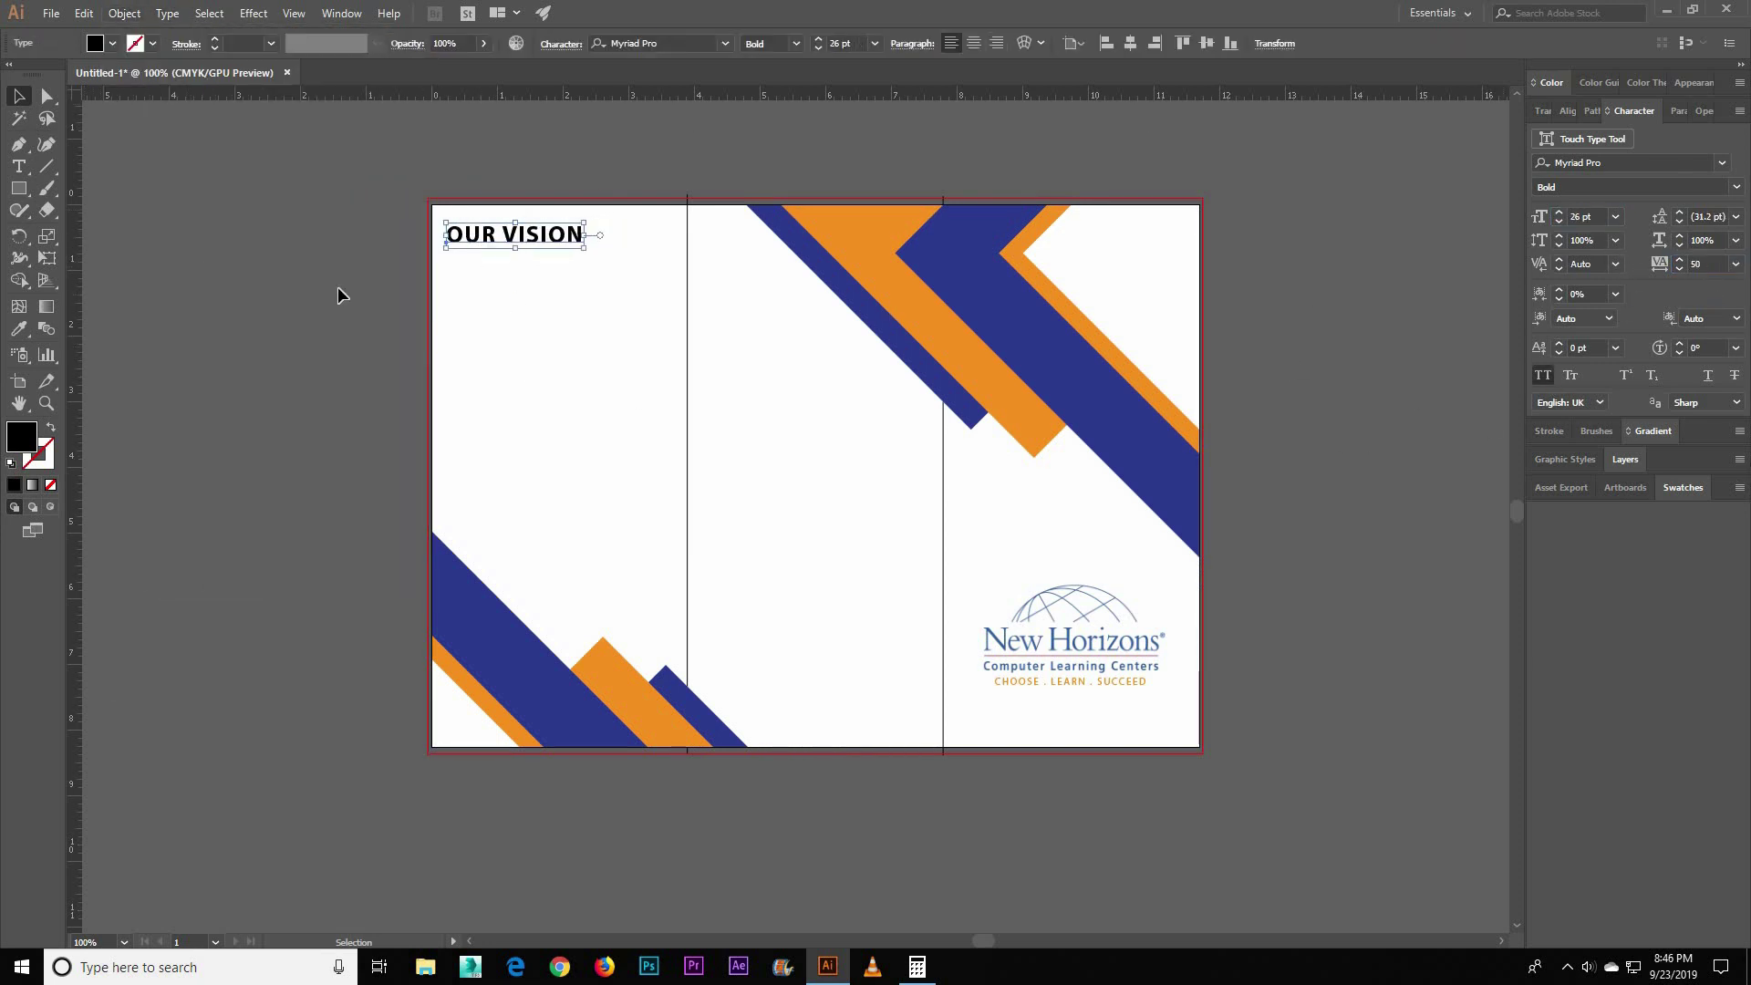
click(338, 286)
Step: Draw a text frame below OUR VISION and fill it with 10 pt placeholder text
key(b)
drag(450, 255, 672, 477)
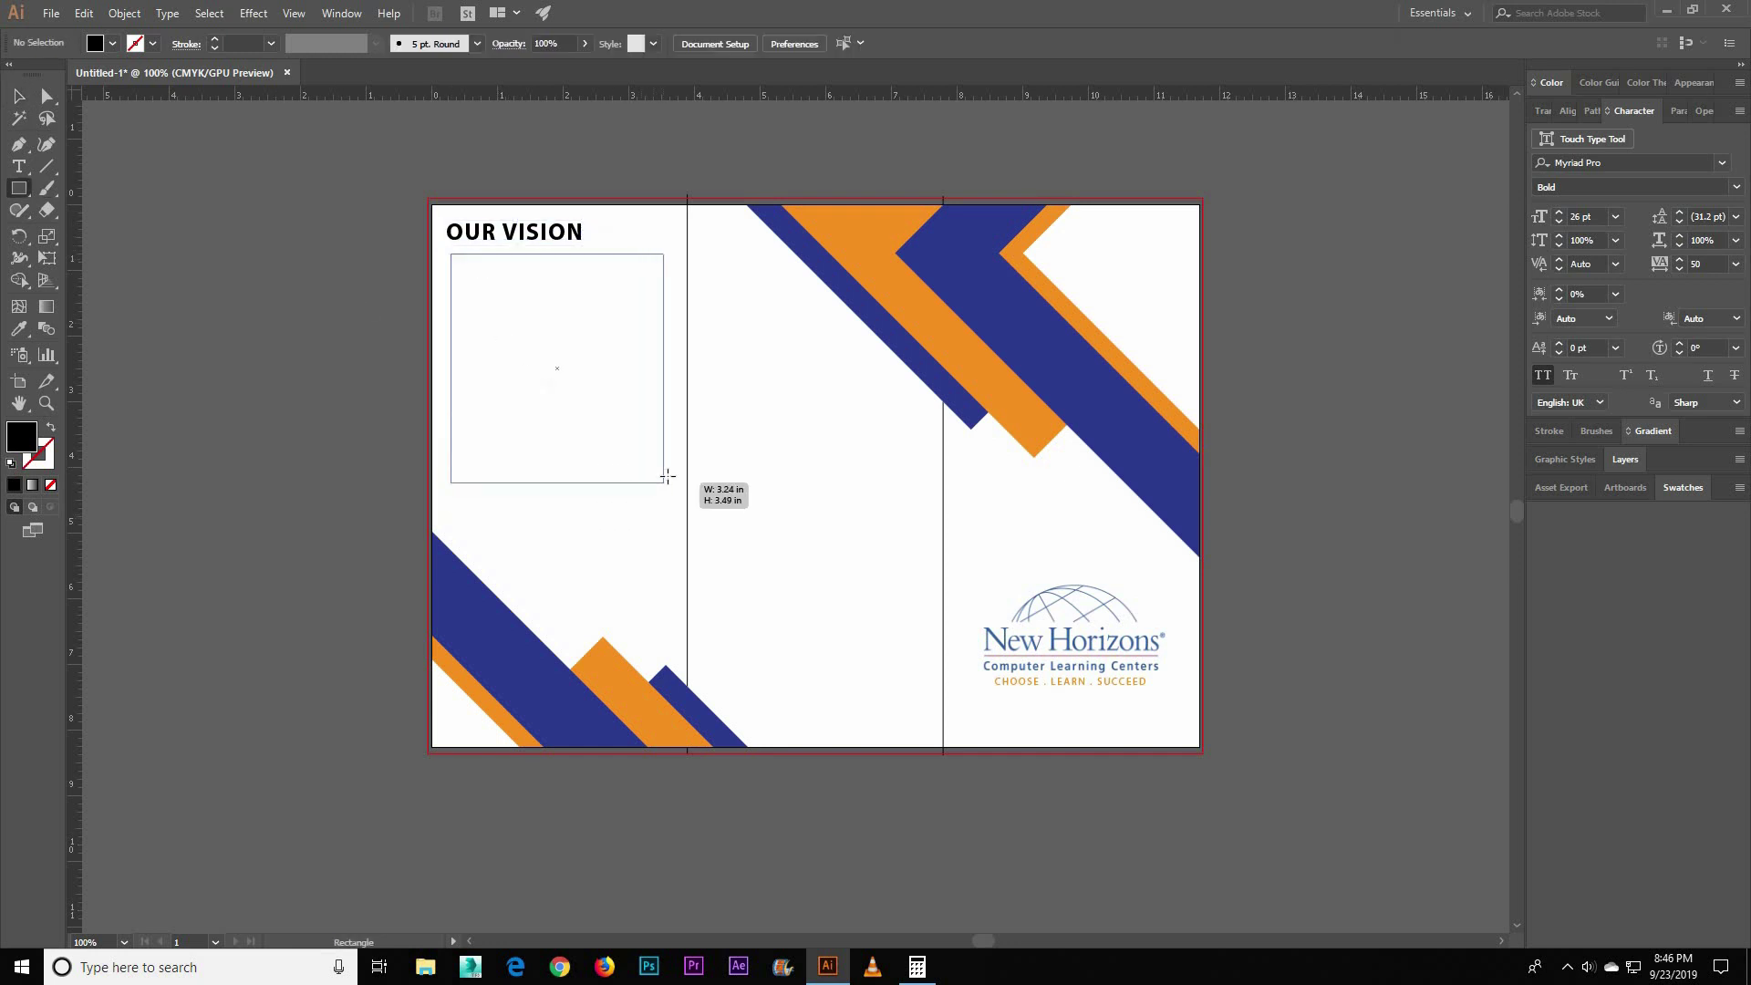
click(19, 166)
click(136, 183)
click(446, 261)
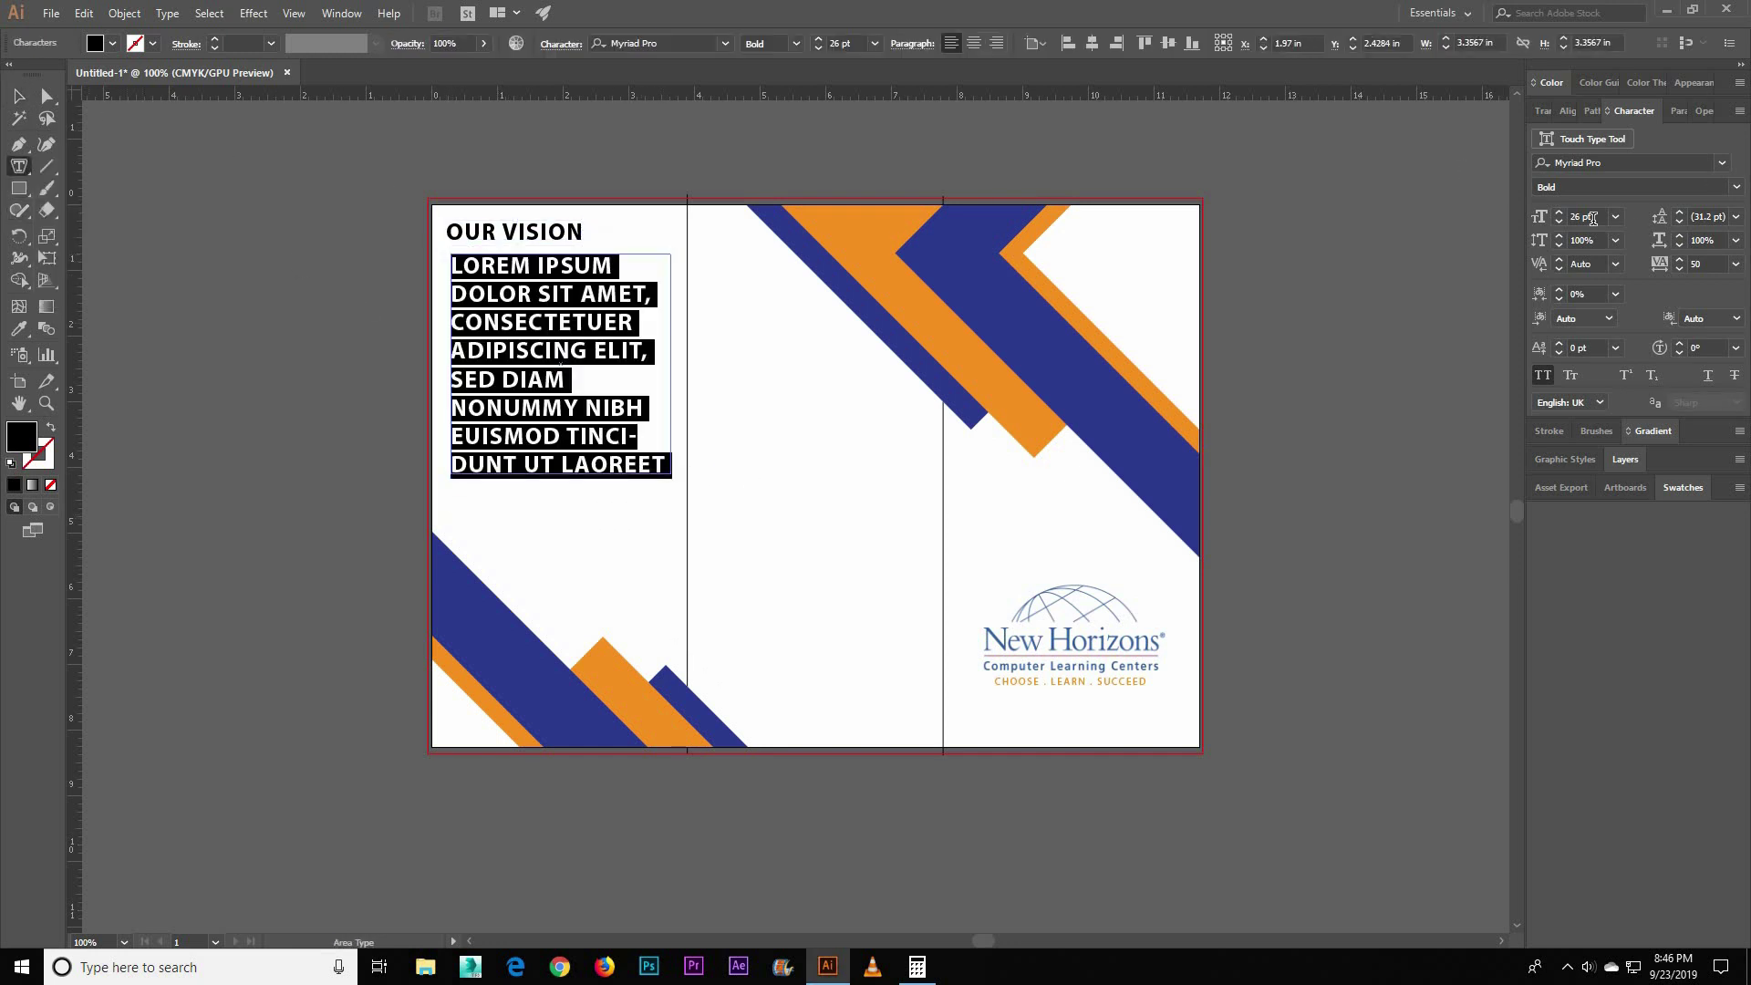
key(ctrl+z)
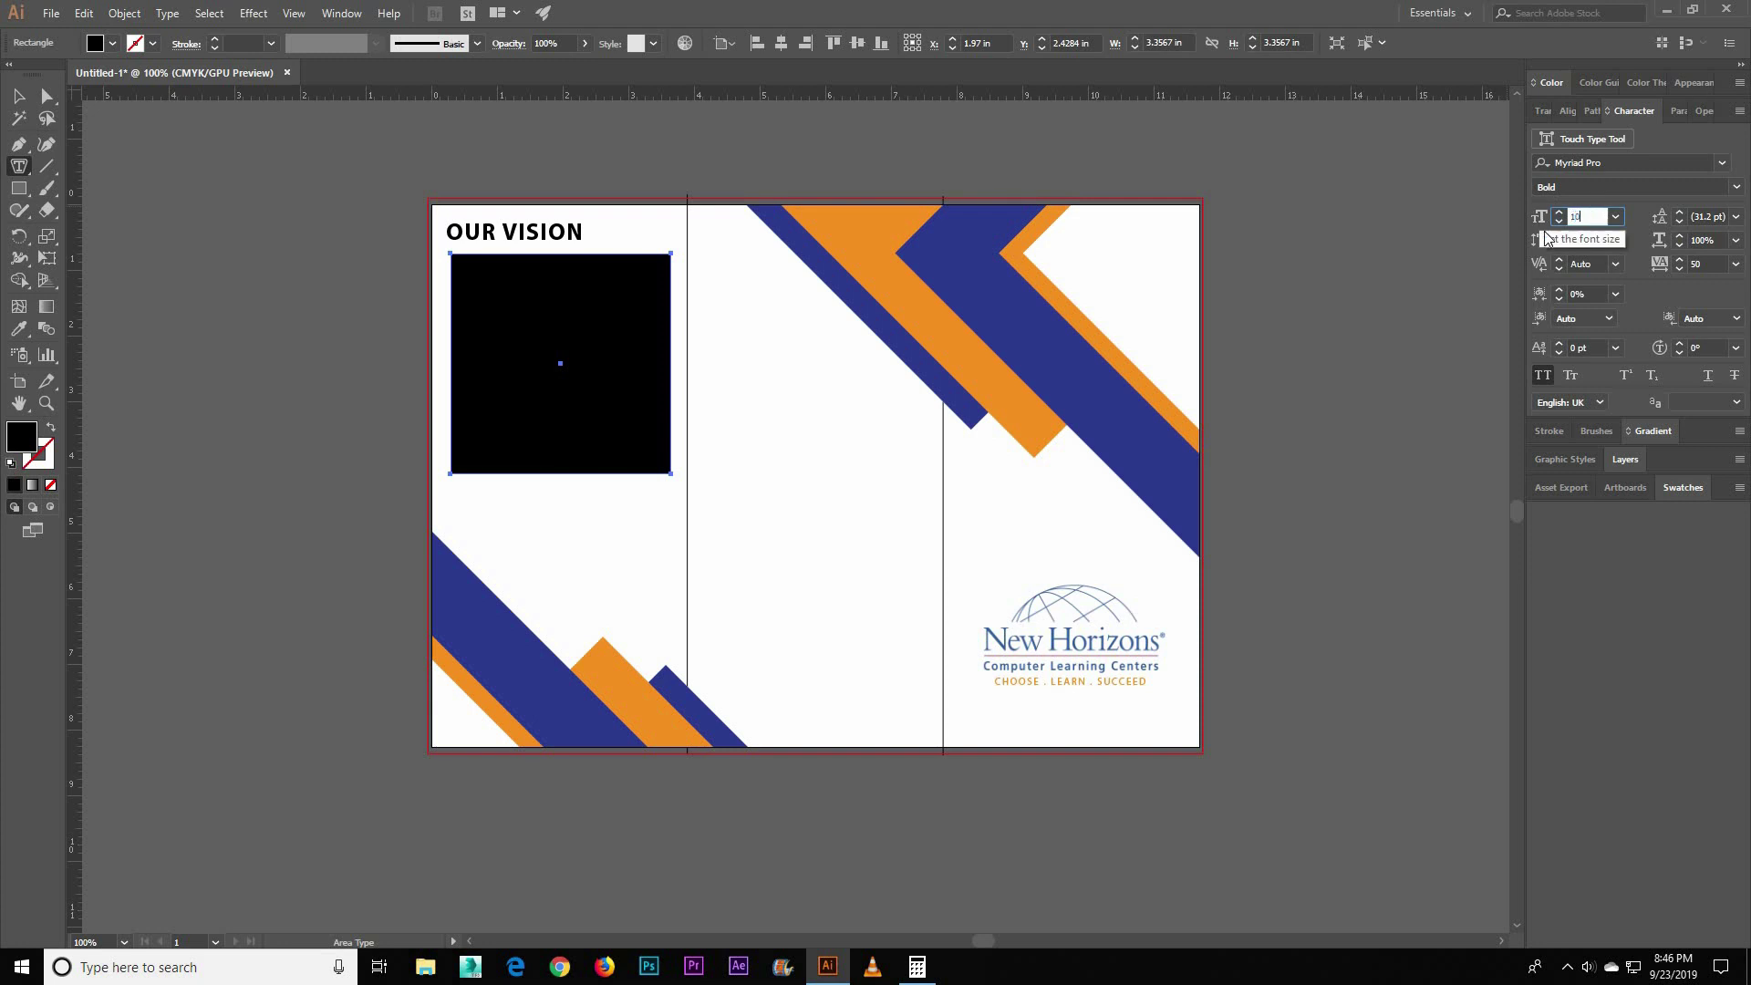
key(Return)
click(460, 261)
key(Escape)
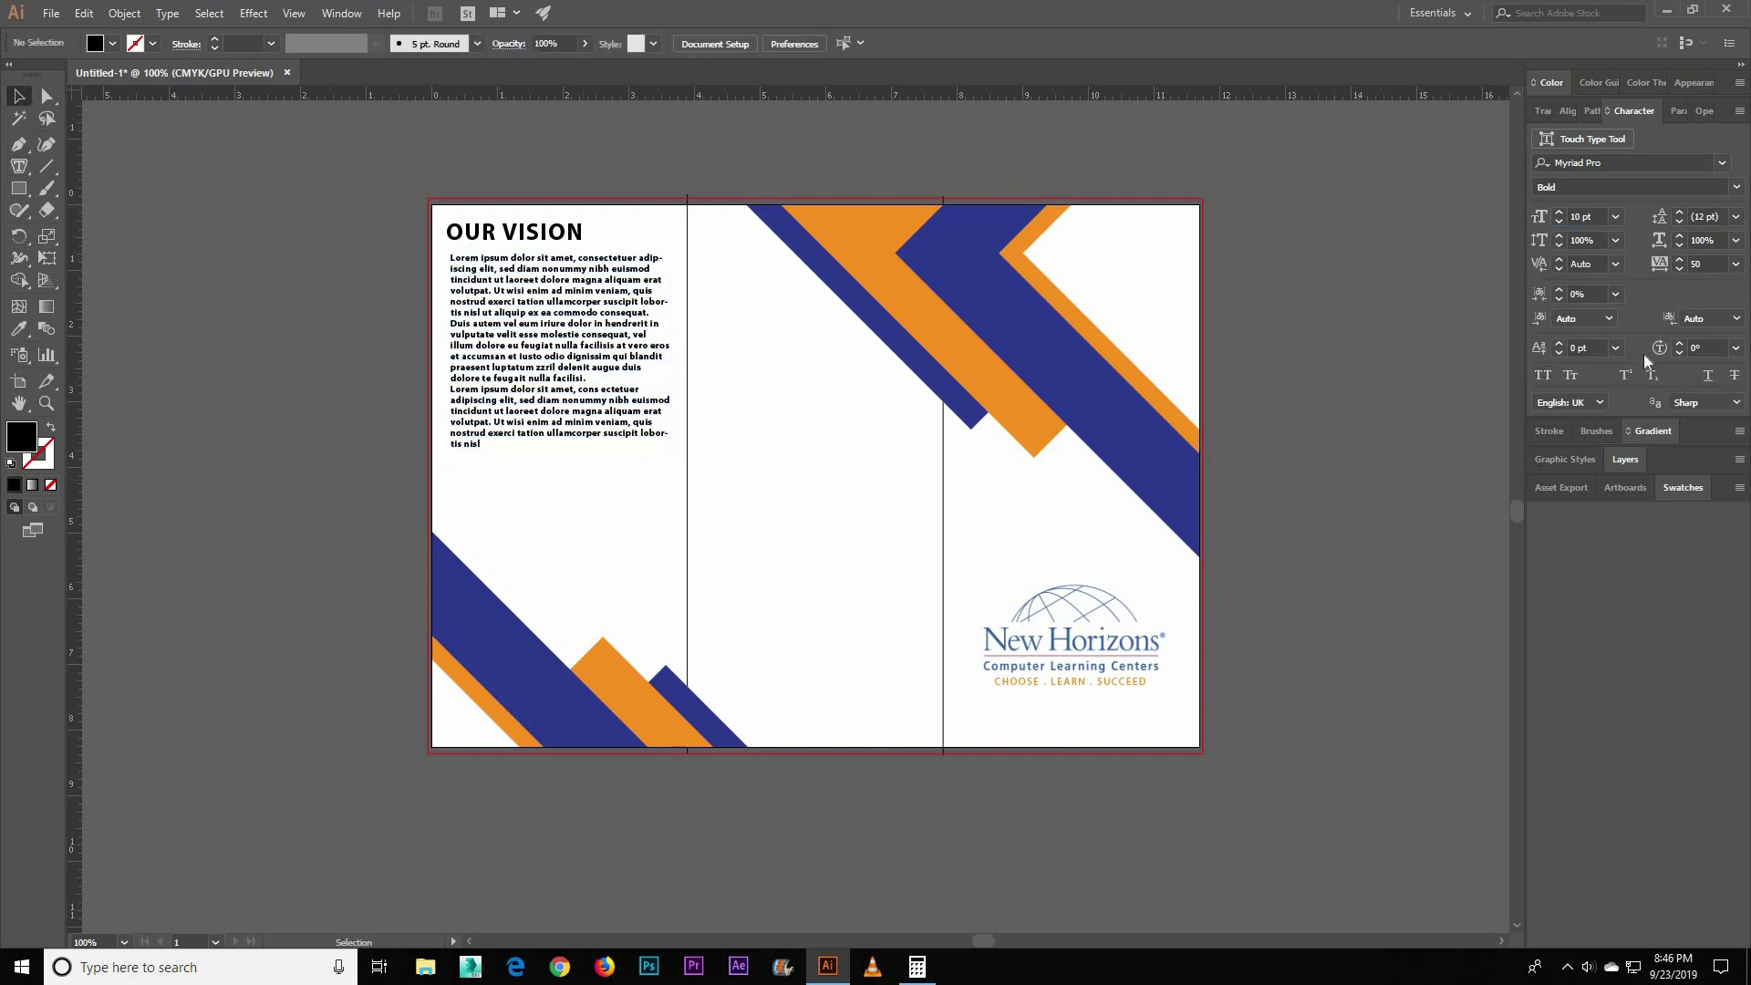
Step: Set the body text's font style to Light SemiExtended
click(1632, 187)
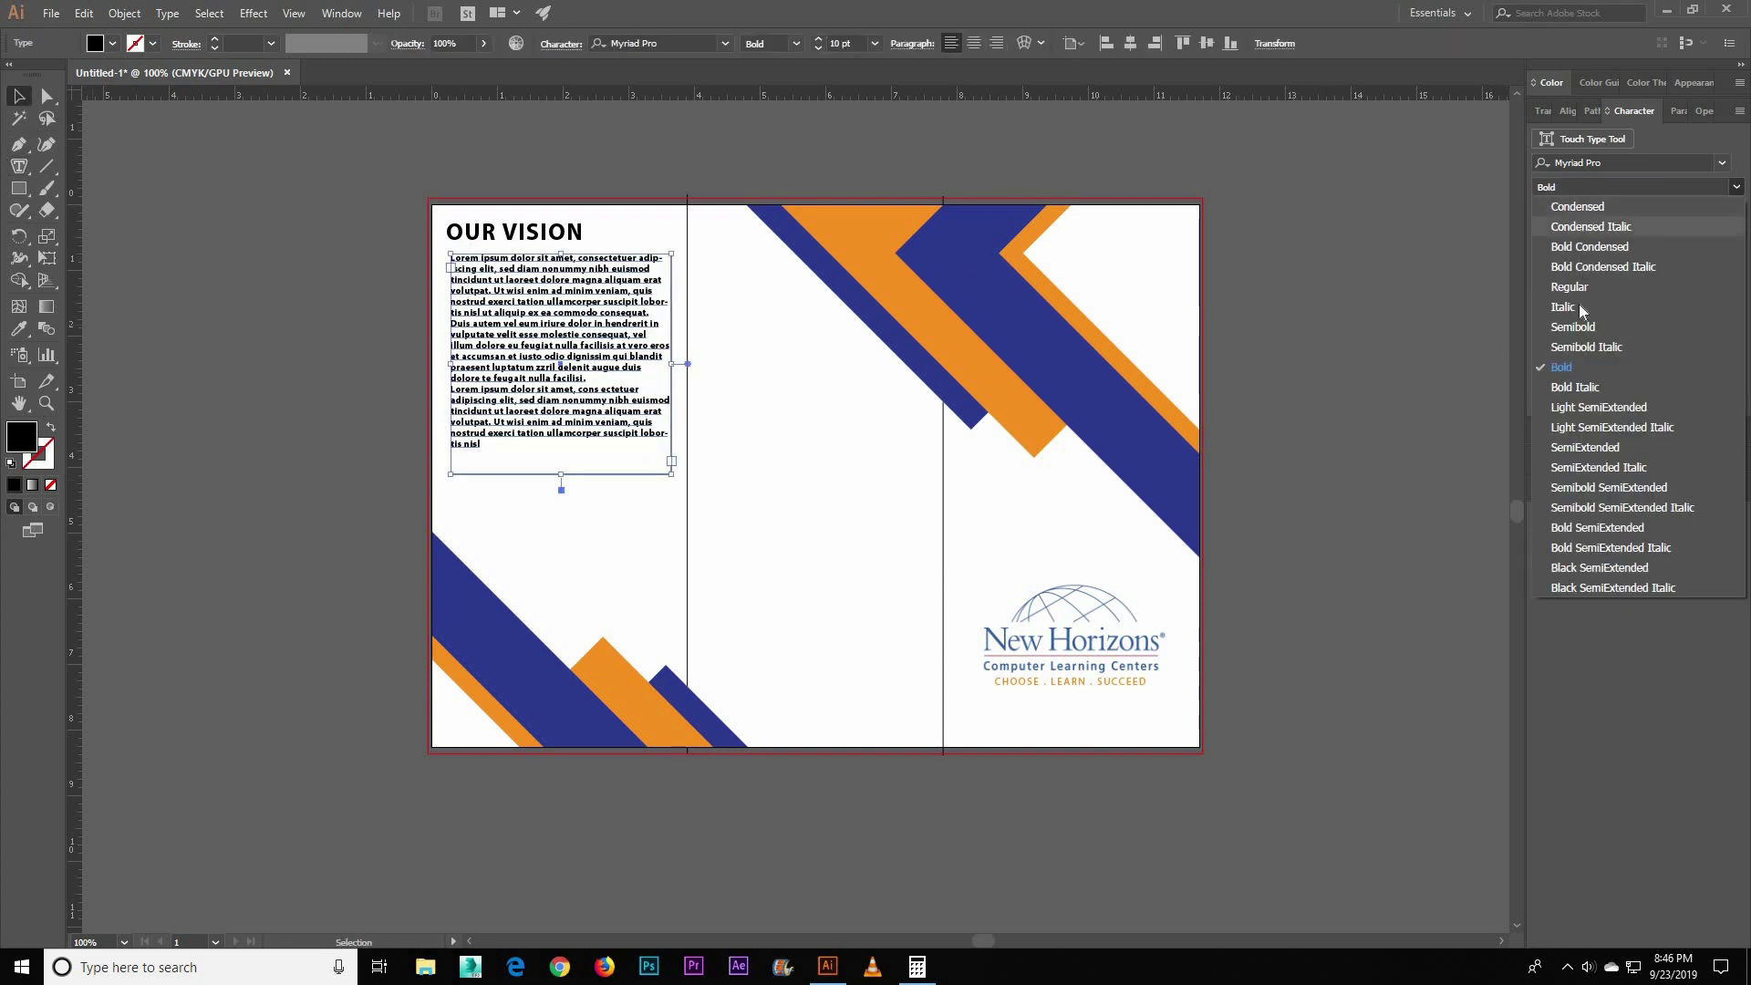
click(1589, 408)
click(1375, 402)
scroll(897, 279, up, 1)
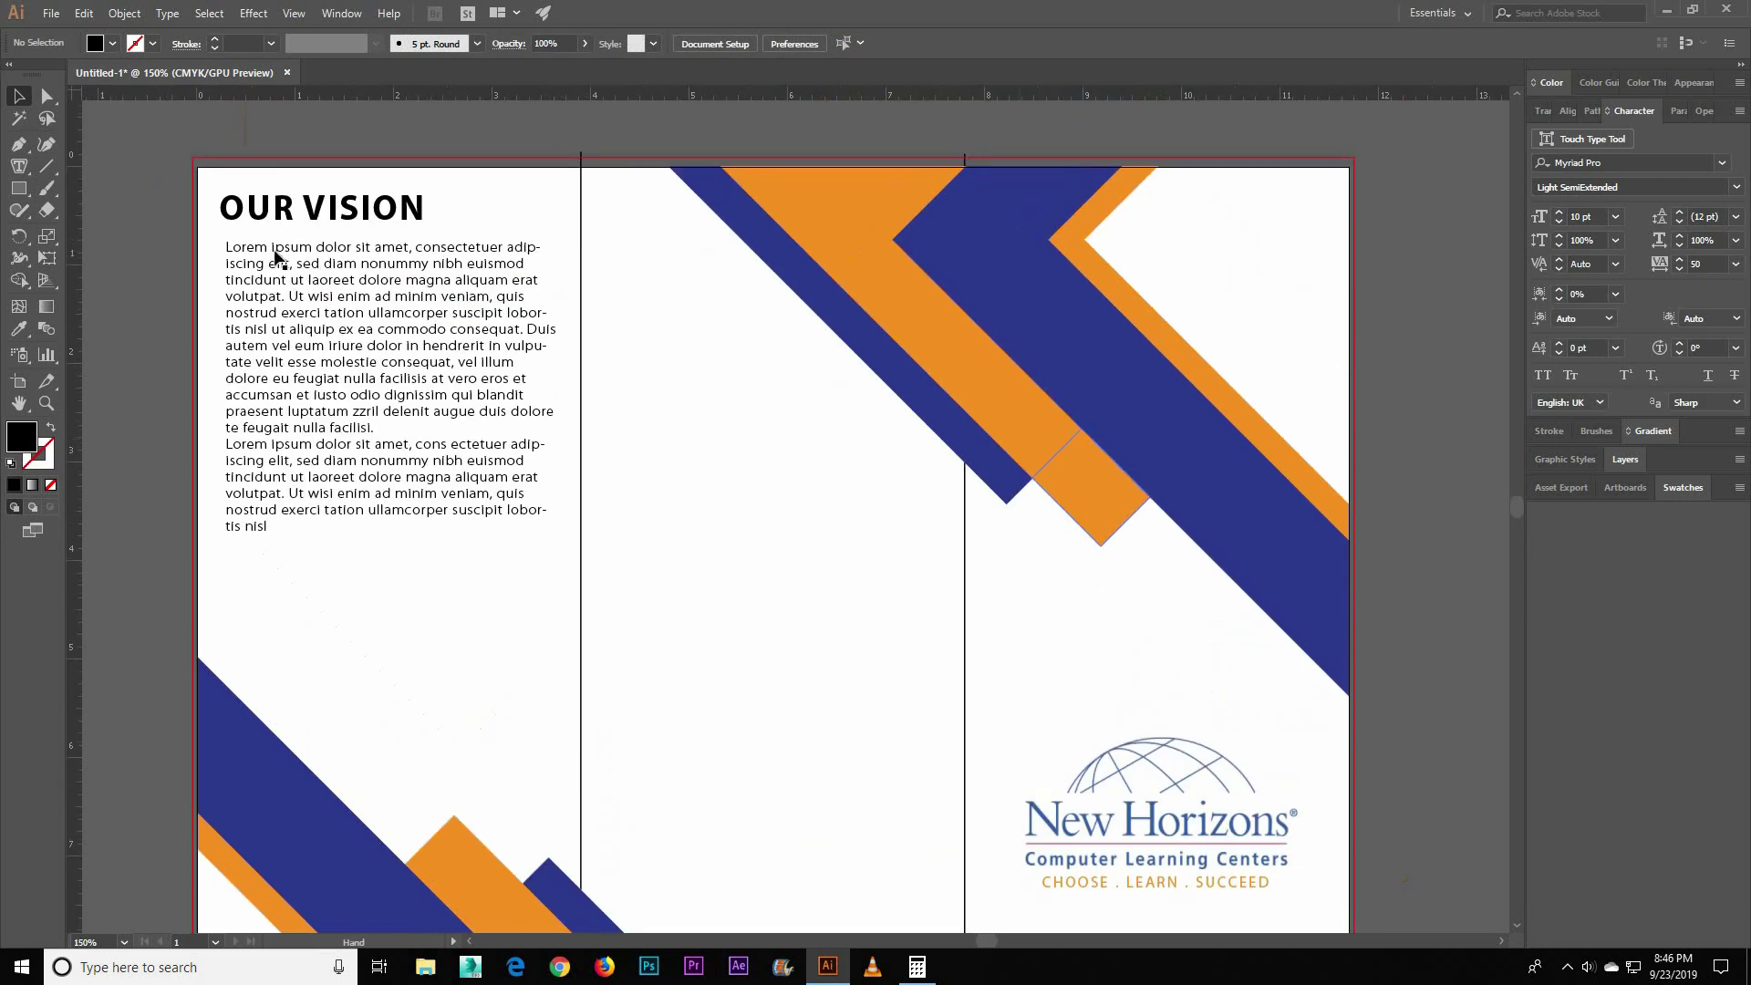
click(386, 529)
double_click(267, 525)
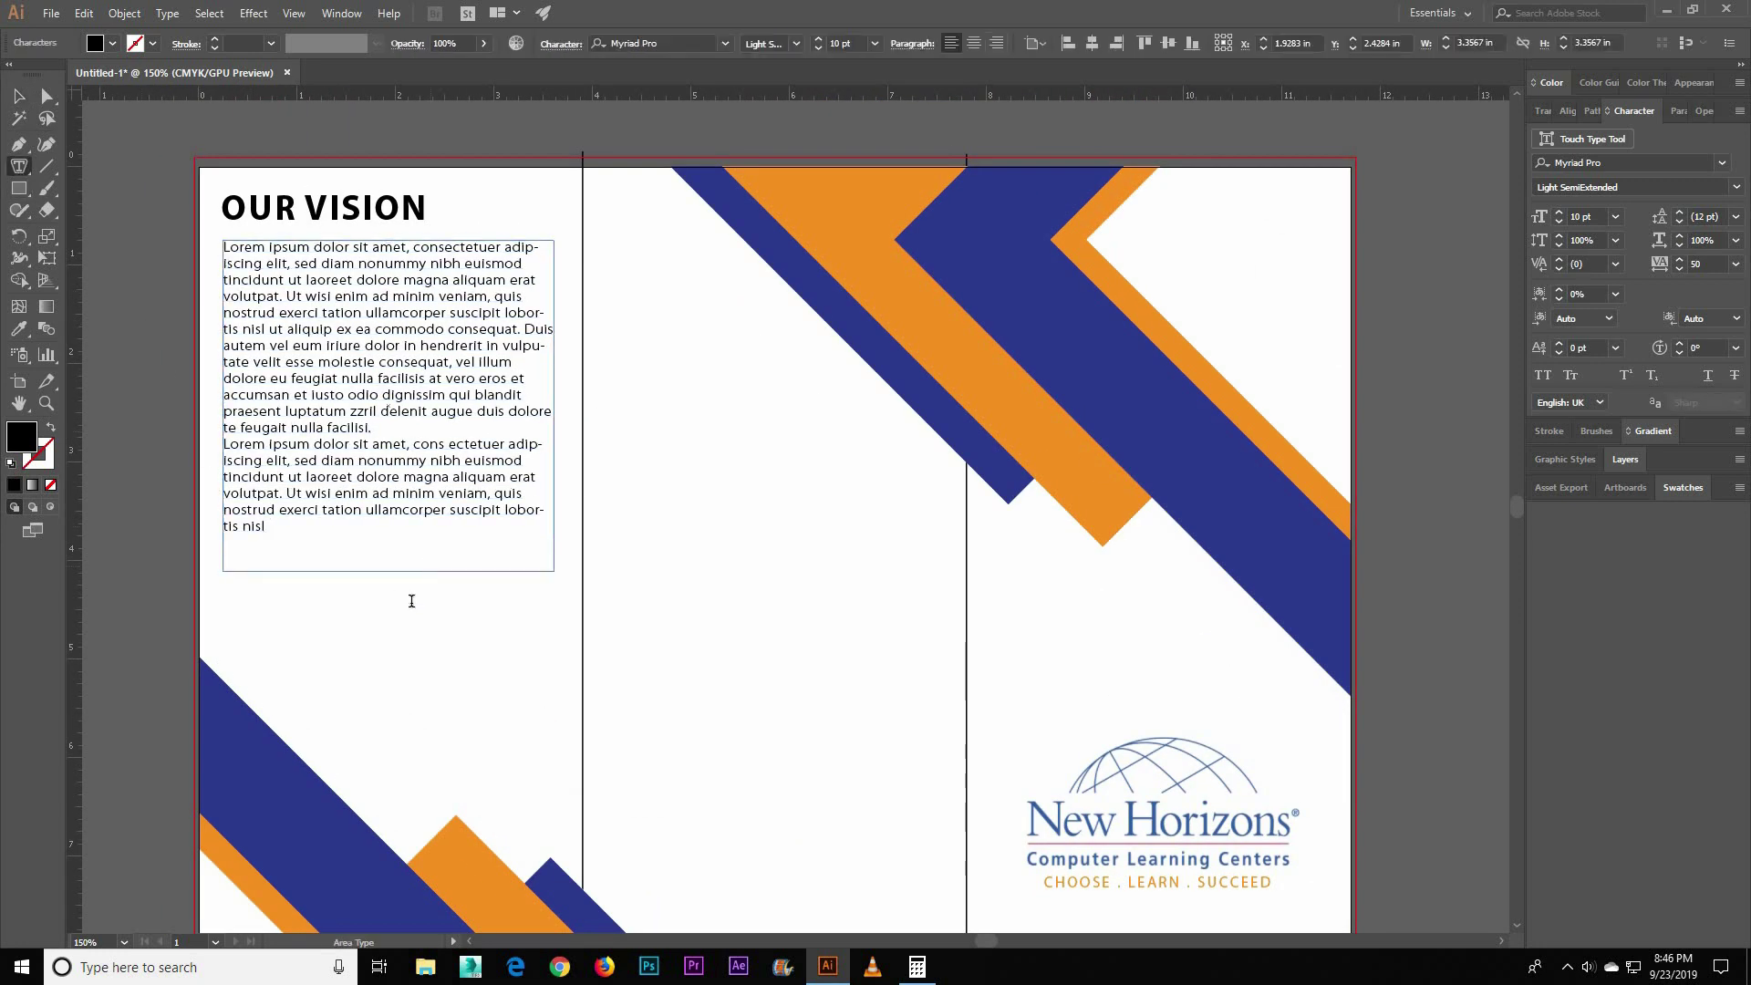
key(Escape)
click(114, 210)
key(ctrl+1)
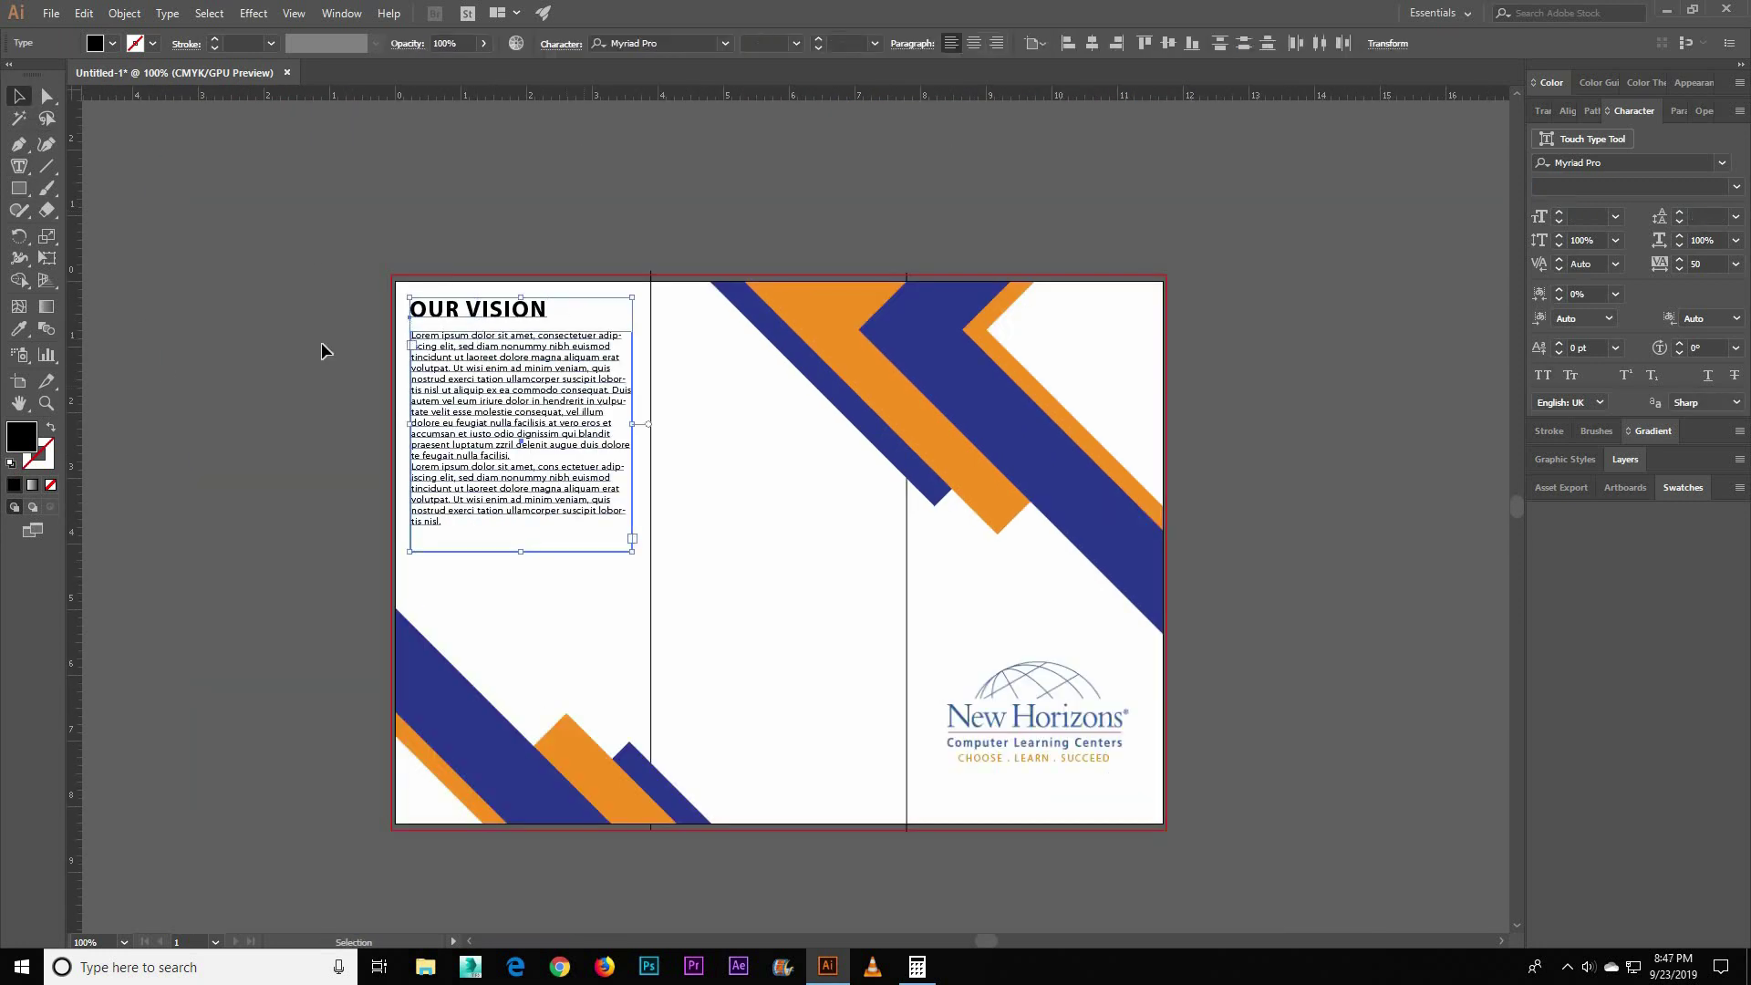
Step: Add a bold, all-caps, underlined CONTACT heading in the middle panel
click(19, 167)
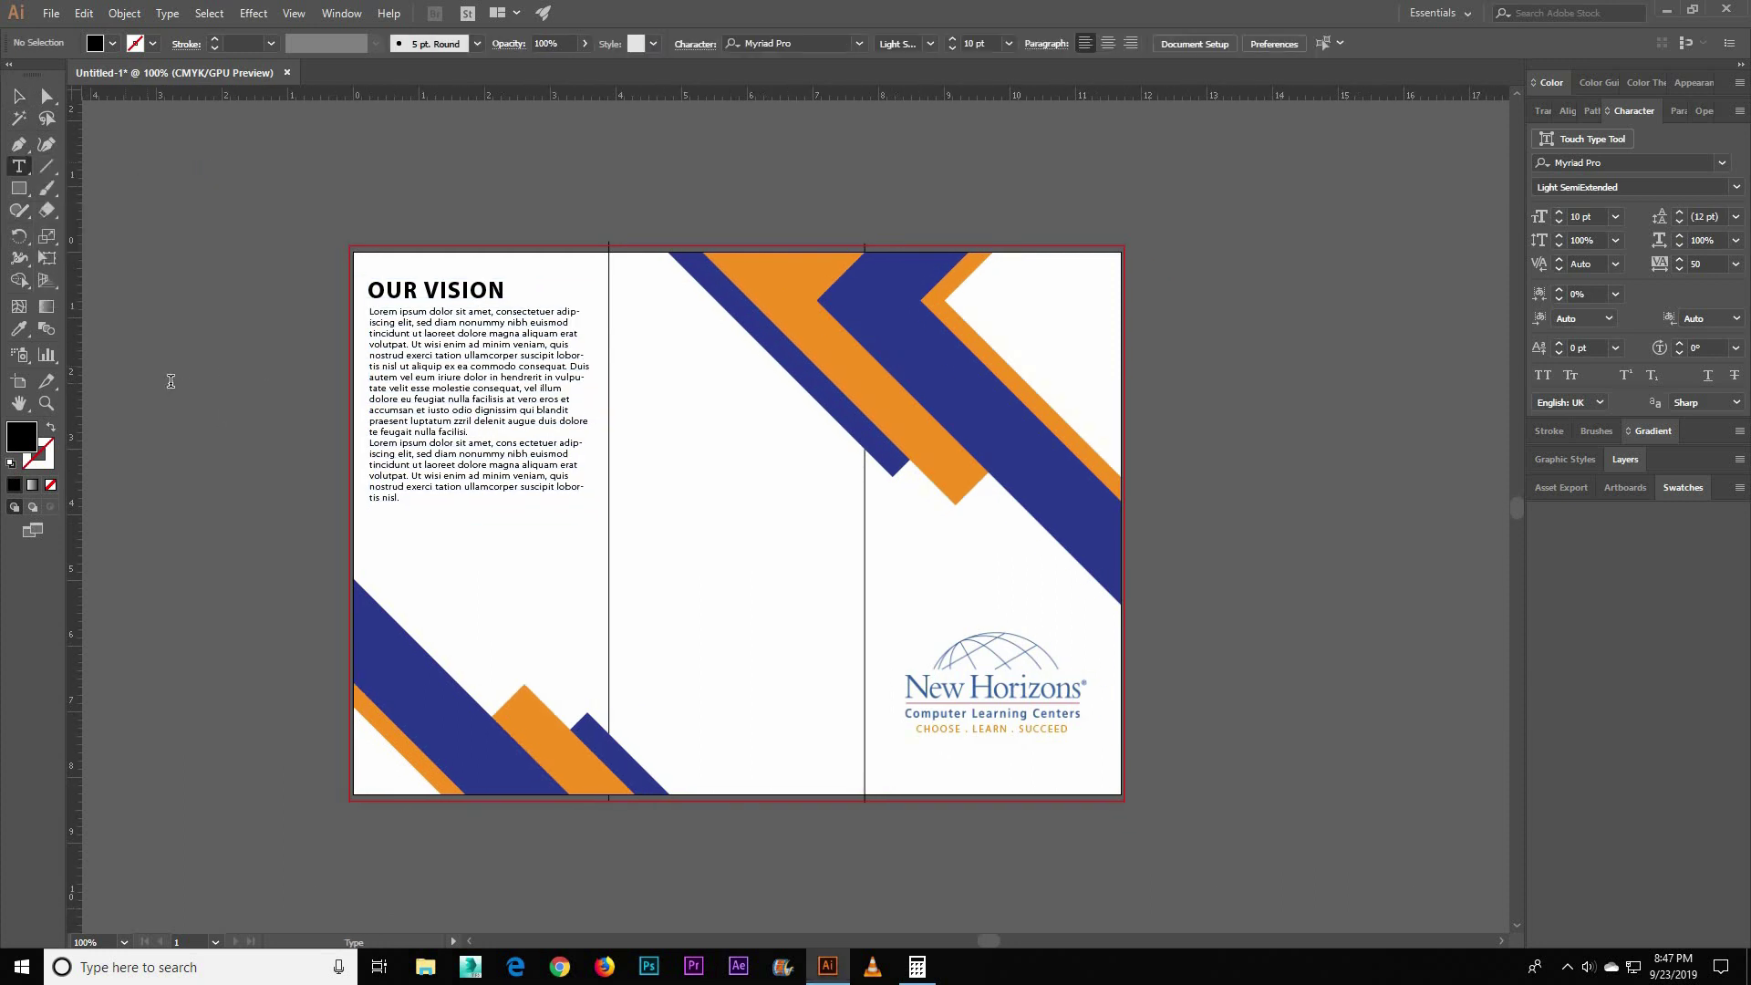
text(Contact)
key(ctrl+a)
key(ctrl+shift+period)
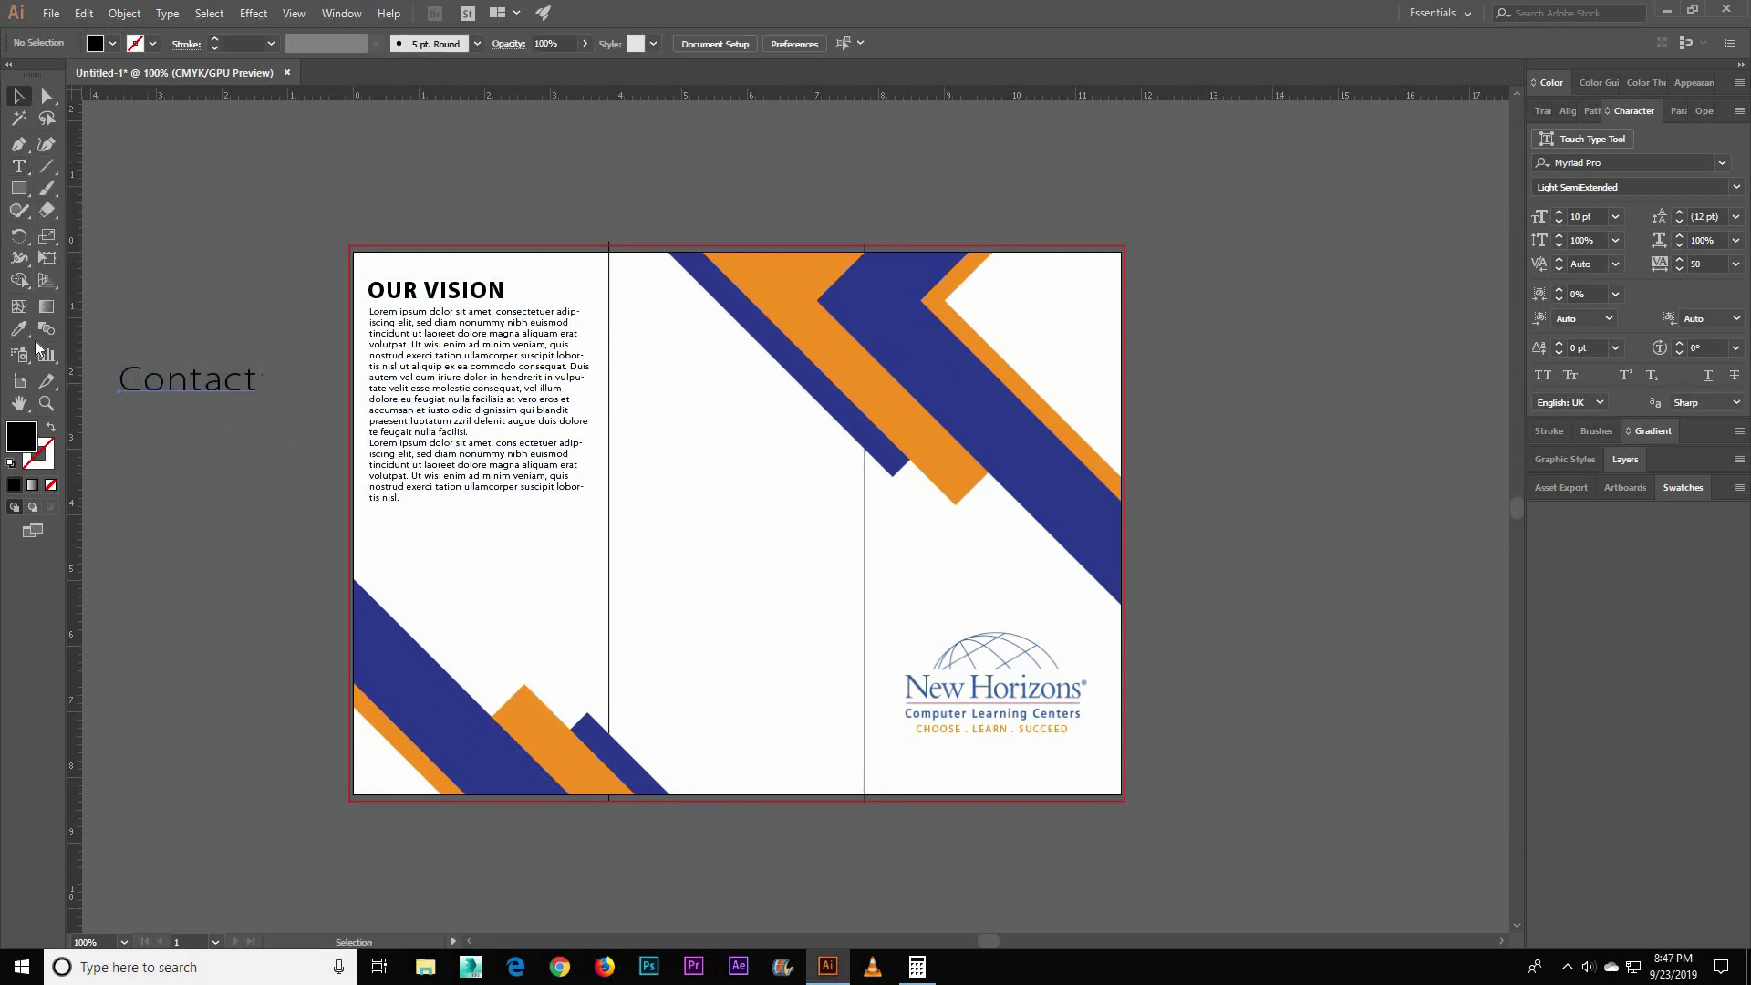
key(ctrl+shift+k)
key(Escape)
mouse_move(214, 435)
mouse_down()
mouse_move(697, 442)
mouse_move(677, 470)
mouse_up()
key(ctrl+equal)
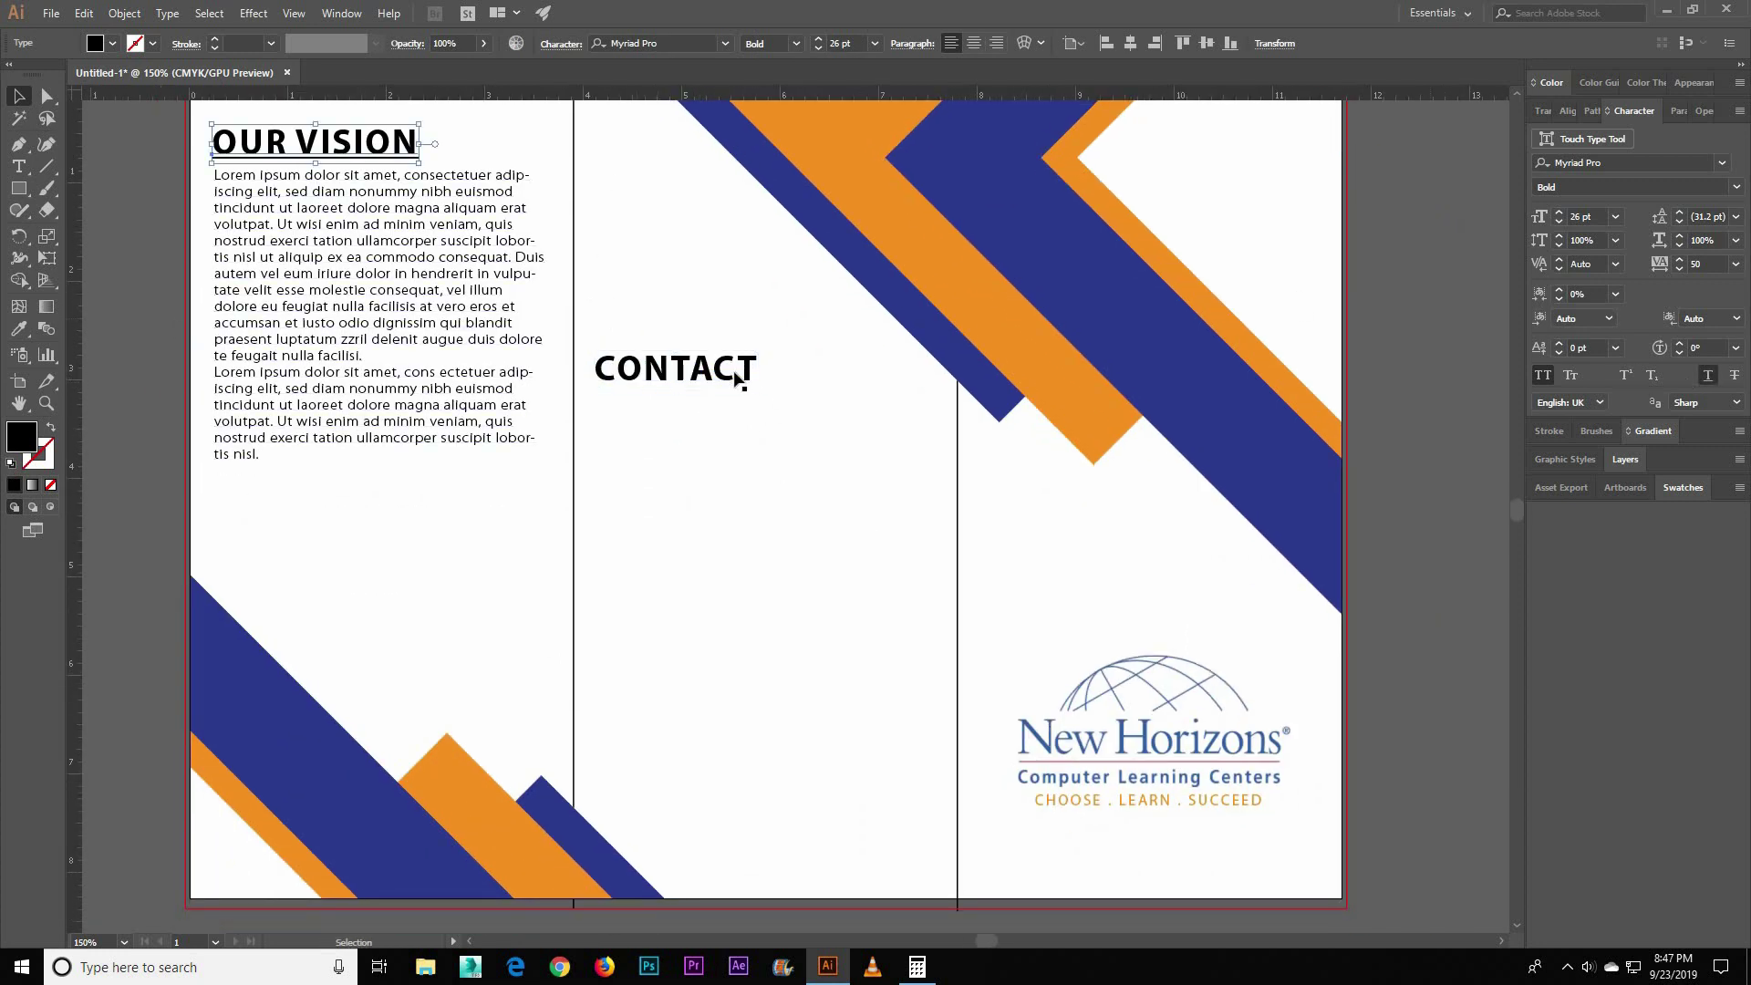
drag(848, 560, 840, 607)
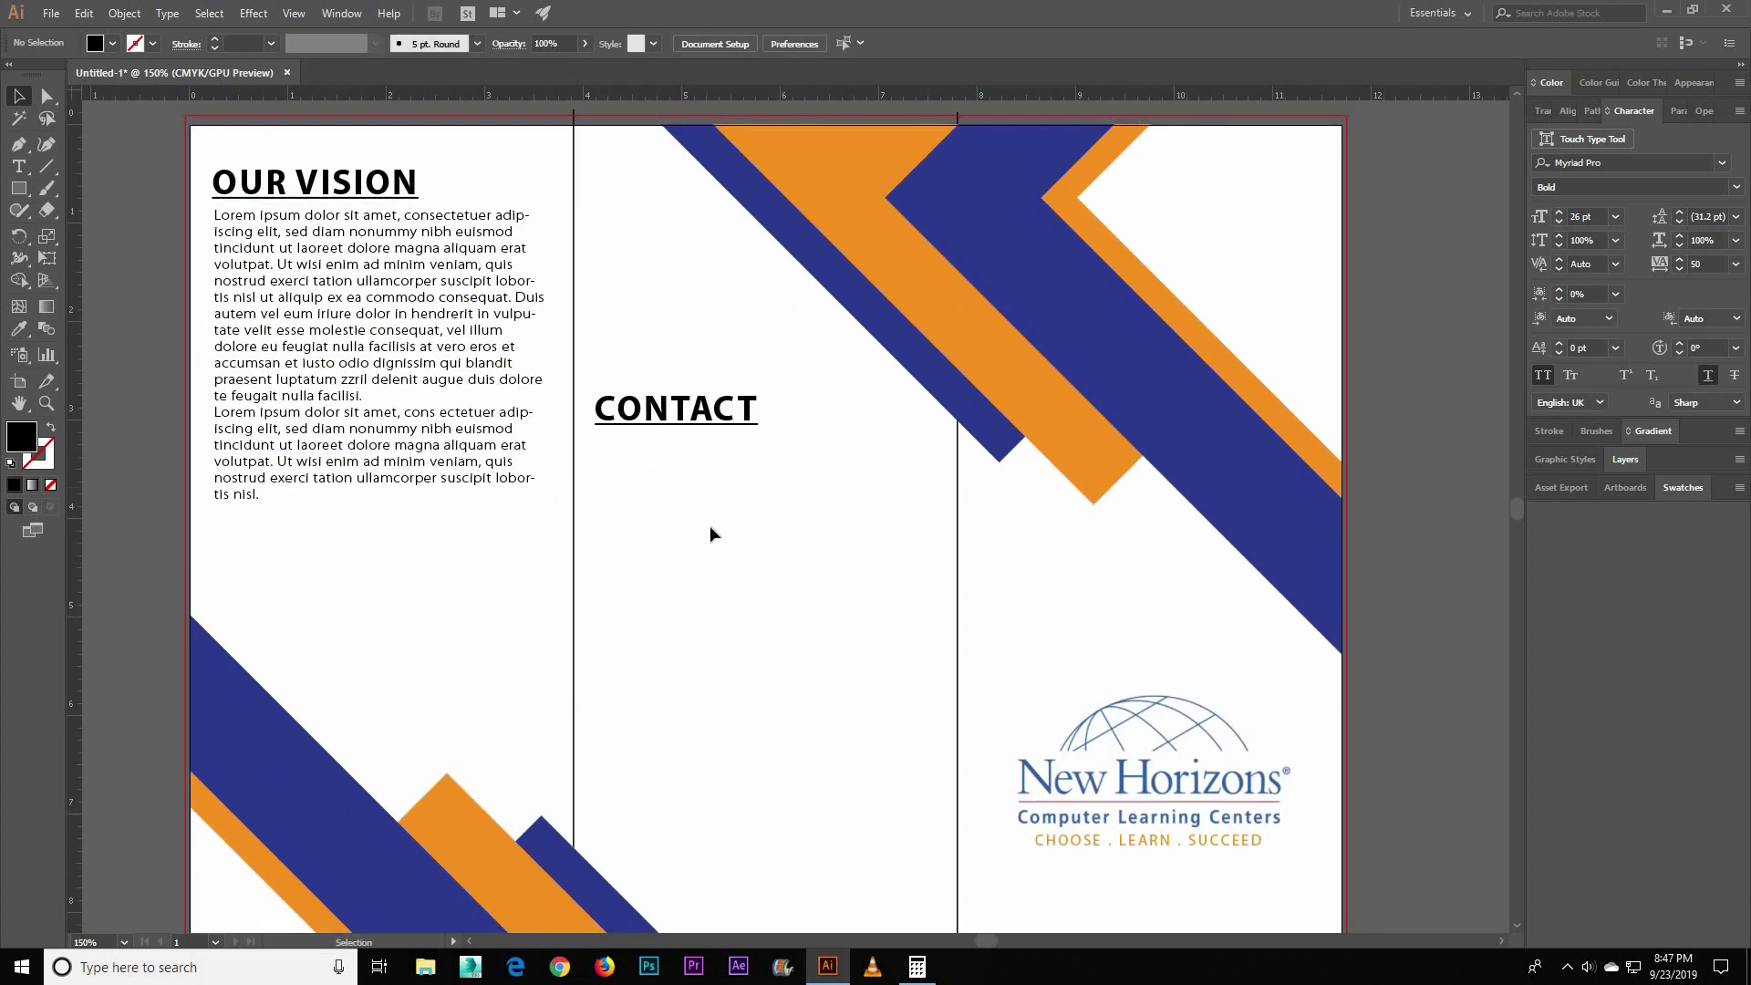
Step: Search for 'fontawesome chetsheet' in Chrome and open the Font Awesome cheatsheet
click(560, 967)
text(font)
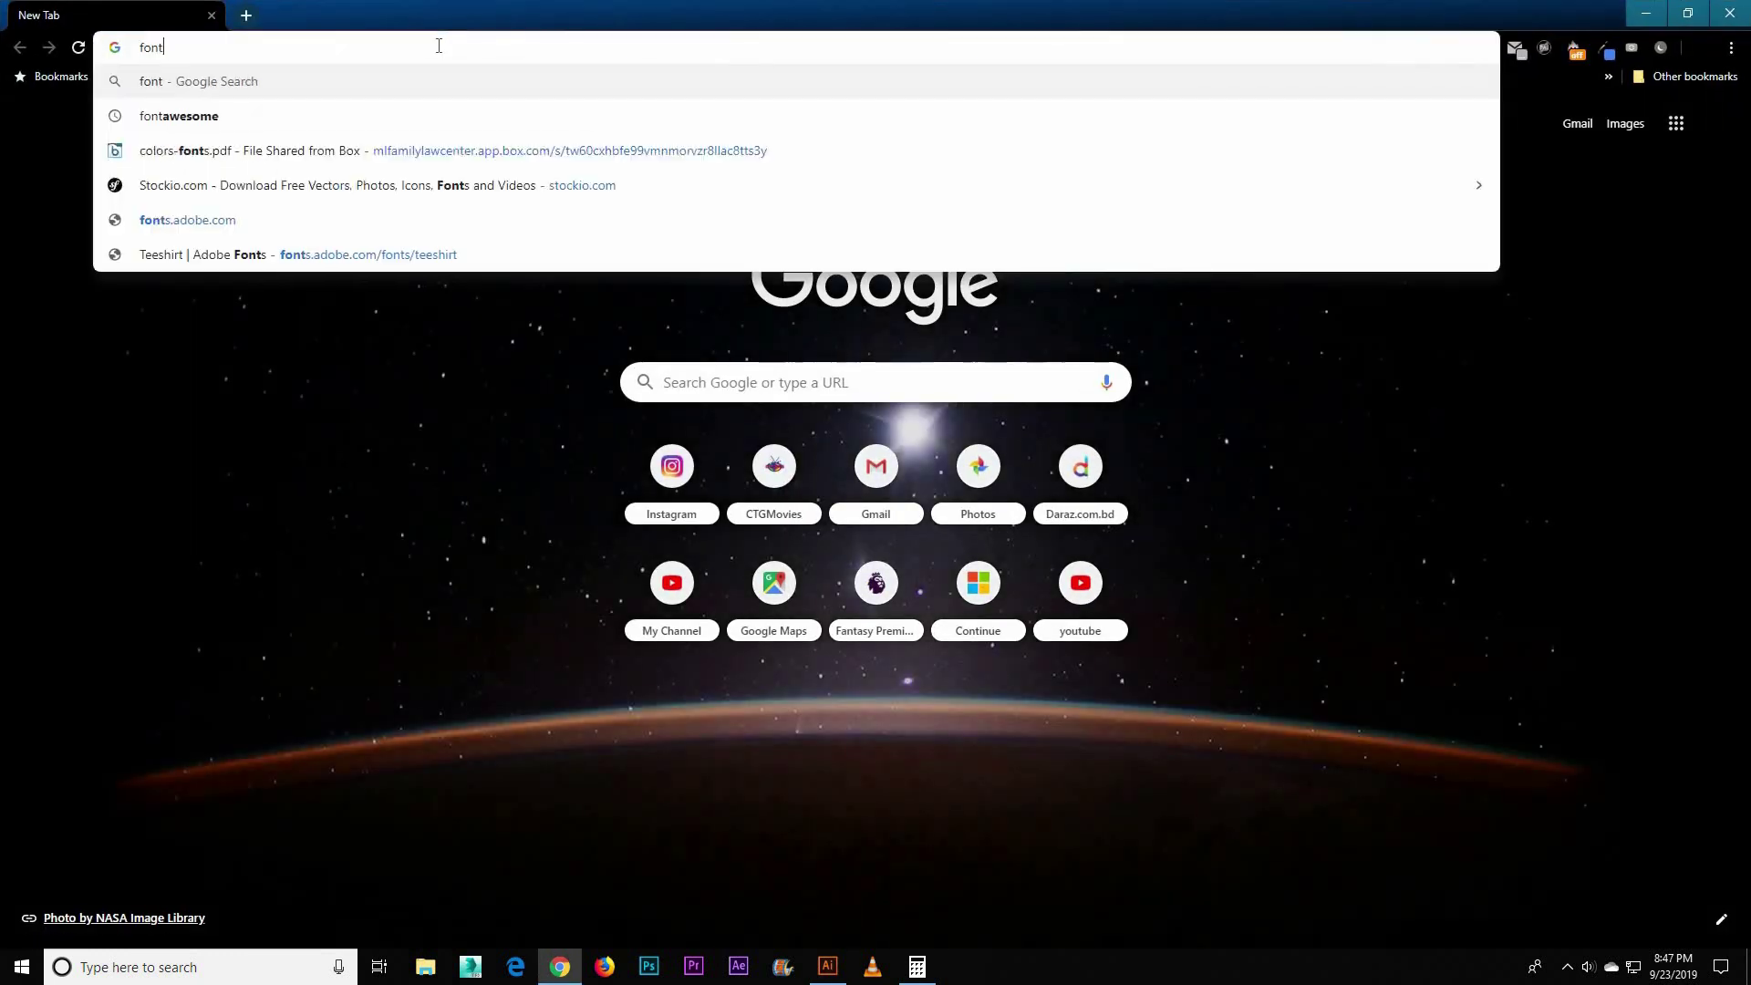
text(awesome chea)
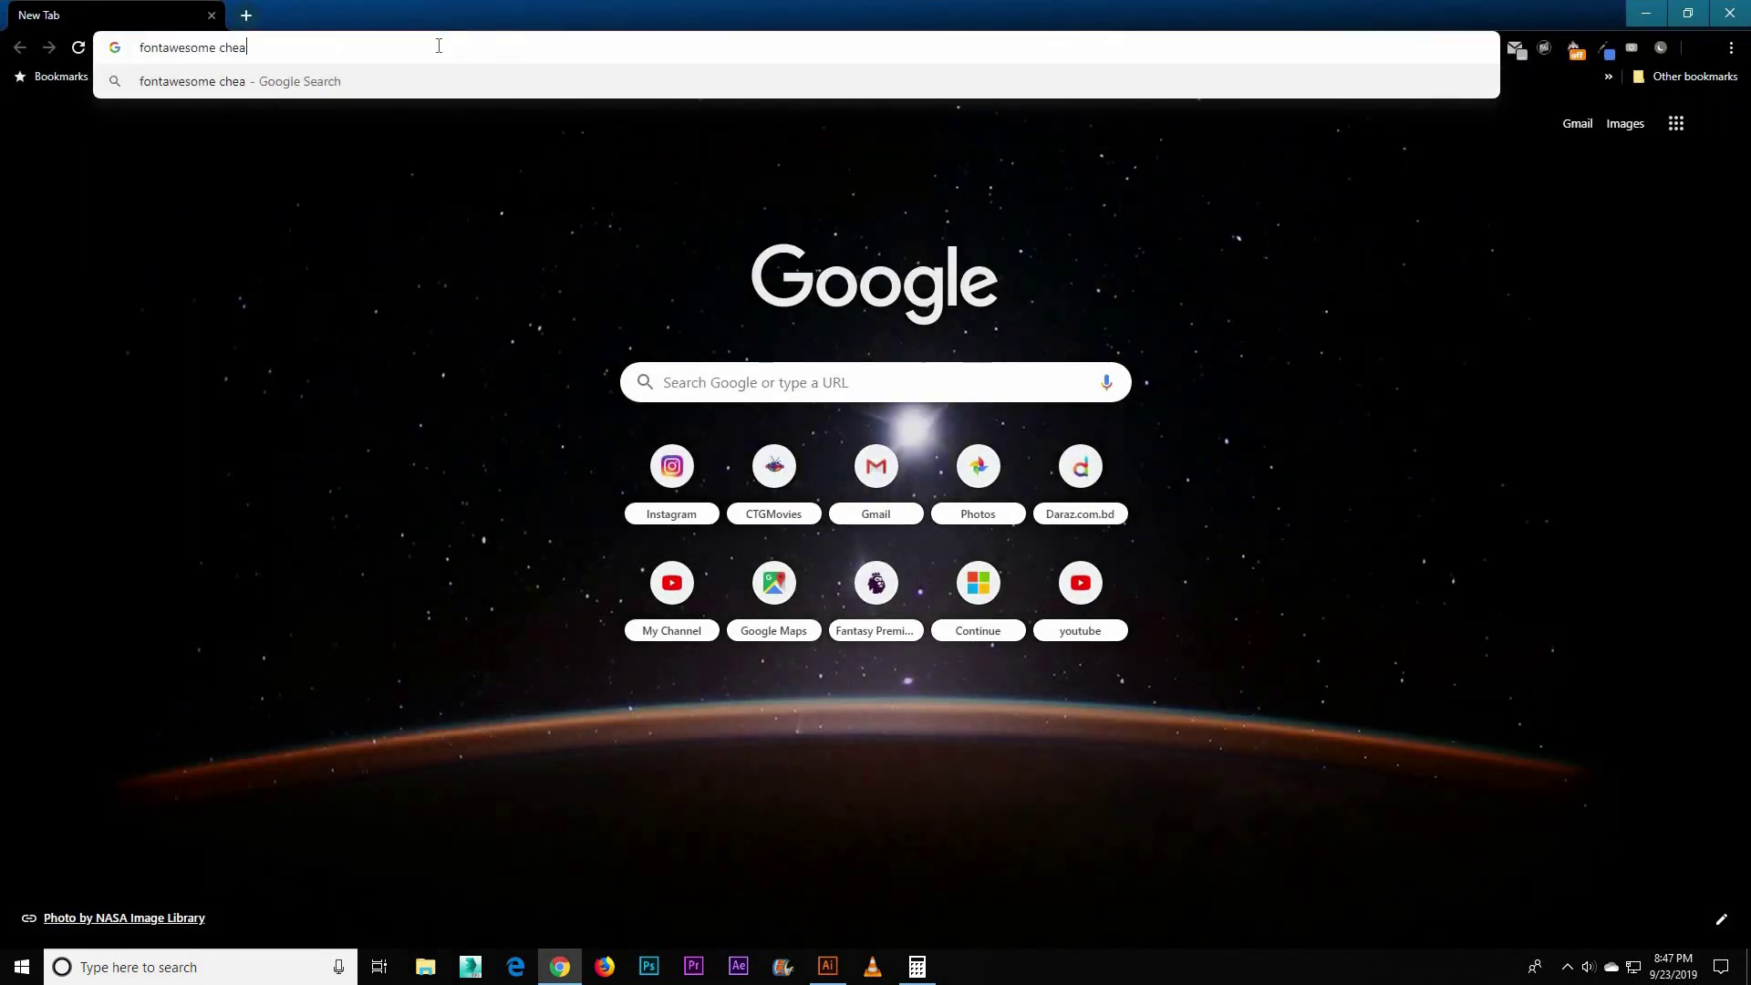
text(tsheet)
key(Return)
click(219, 235)
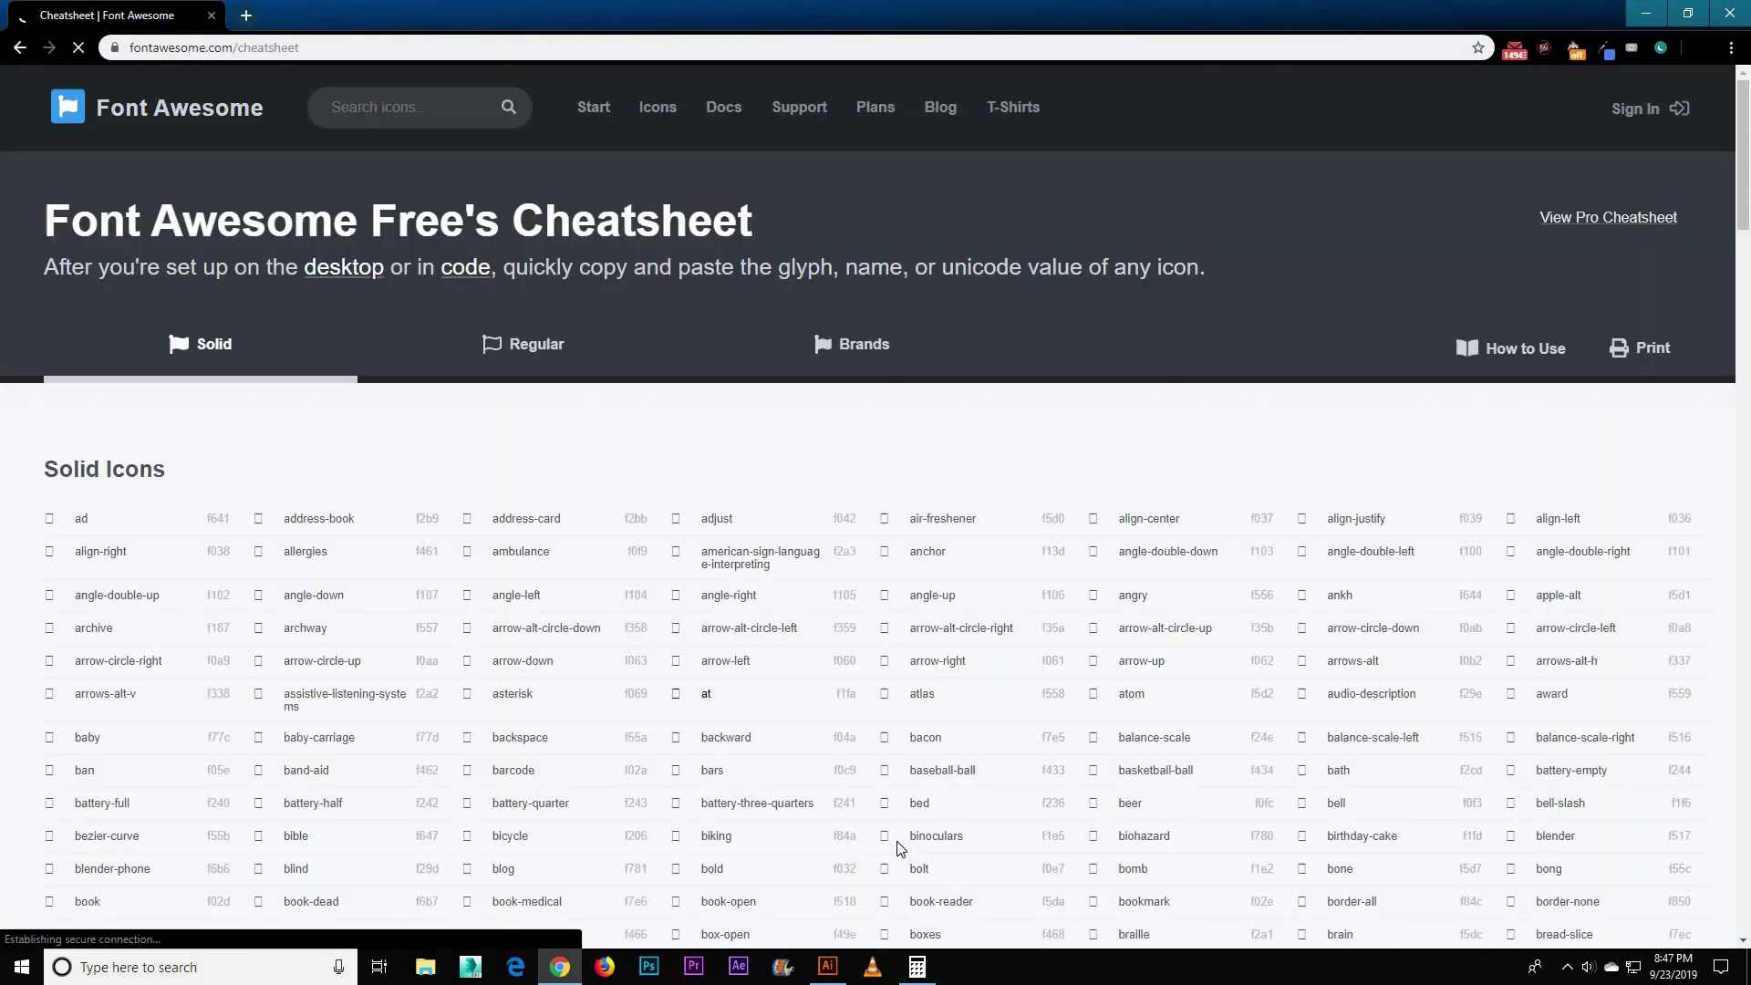
Step: Paste the phone-alt glyph under CONTACT and set it to Font Awesome 5 Free Solid
click(828, 967)
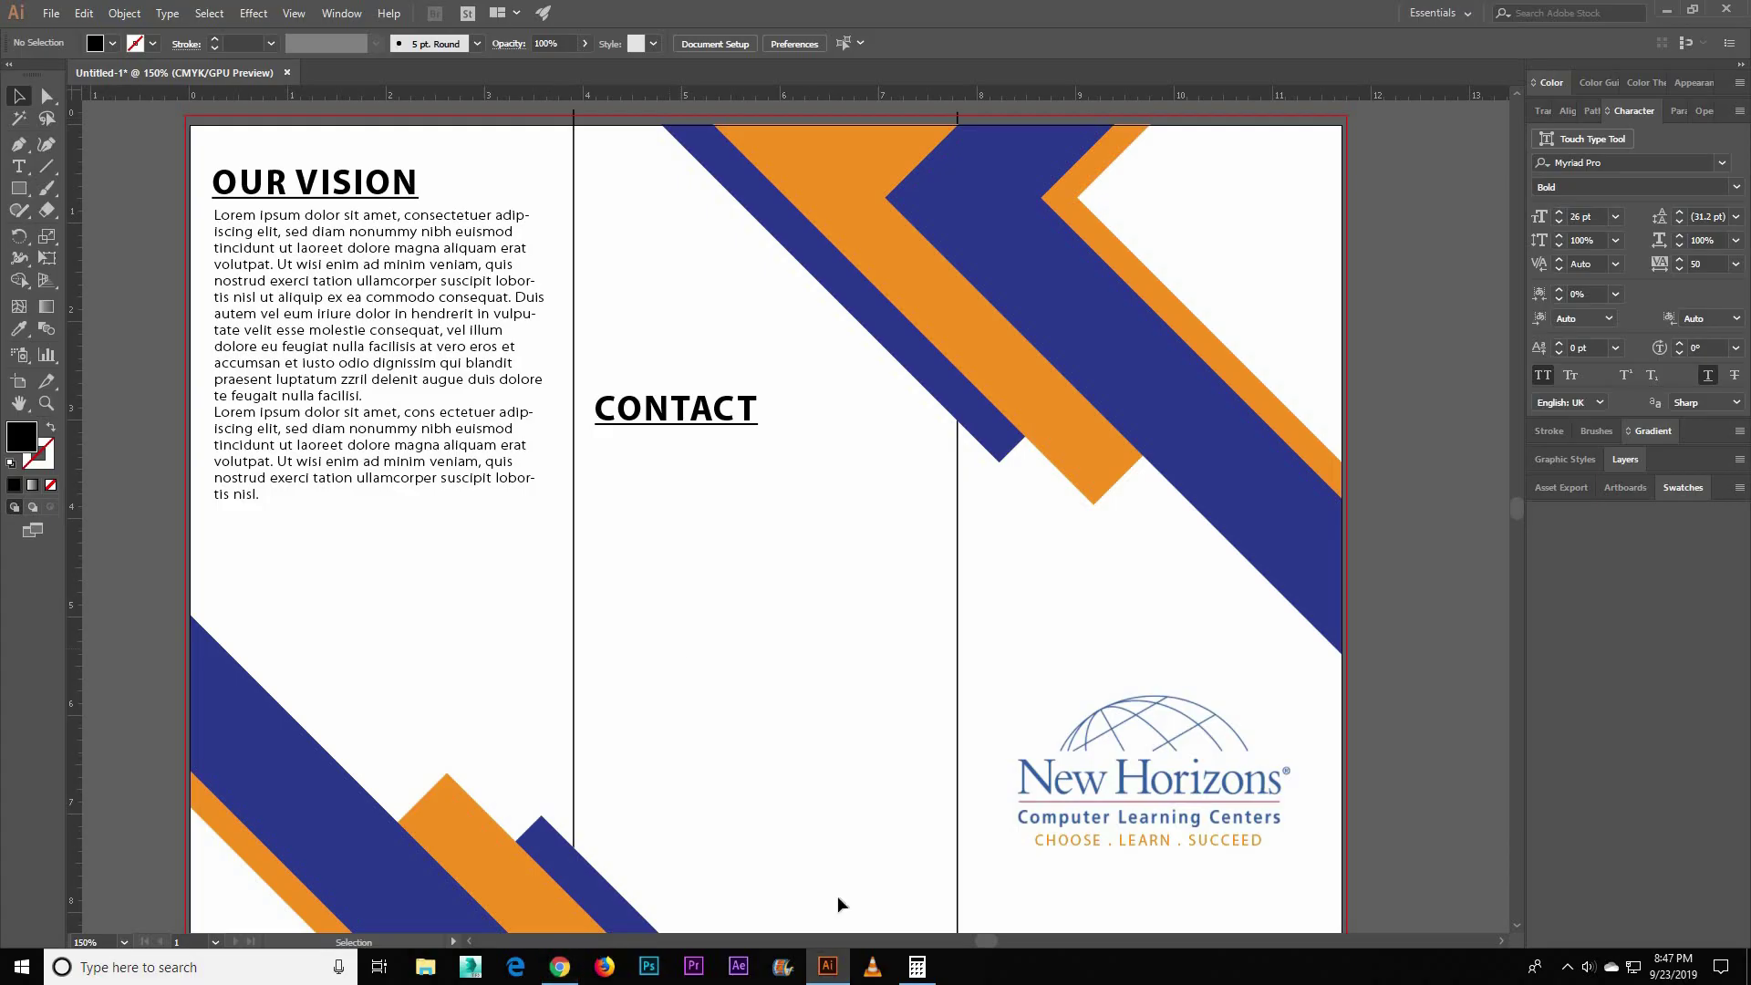
key(alt+Tab)
key(ctrl+f)
text(phone)
click(1441, 83)
click(1441, 83)
click(1441, 83)
click(1440, 83)
click(1441, 83)
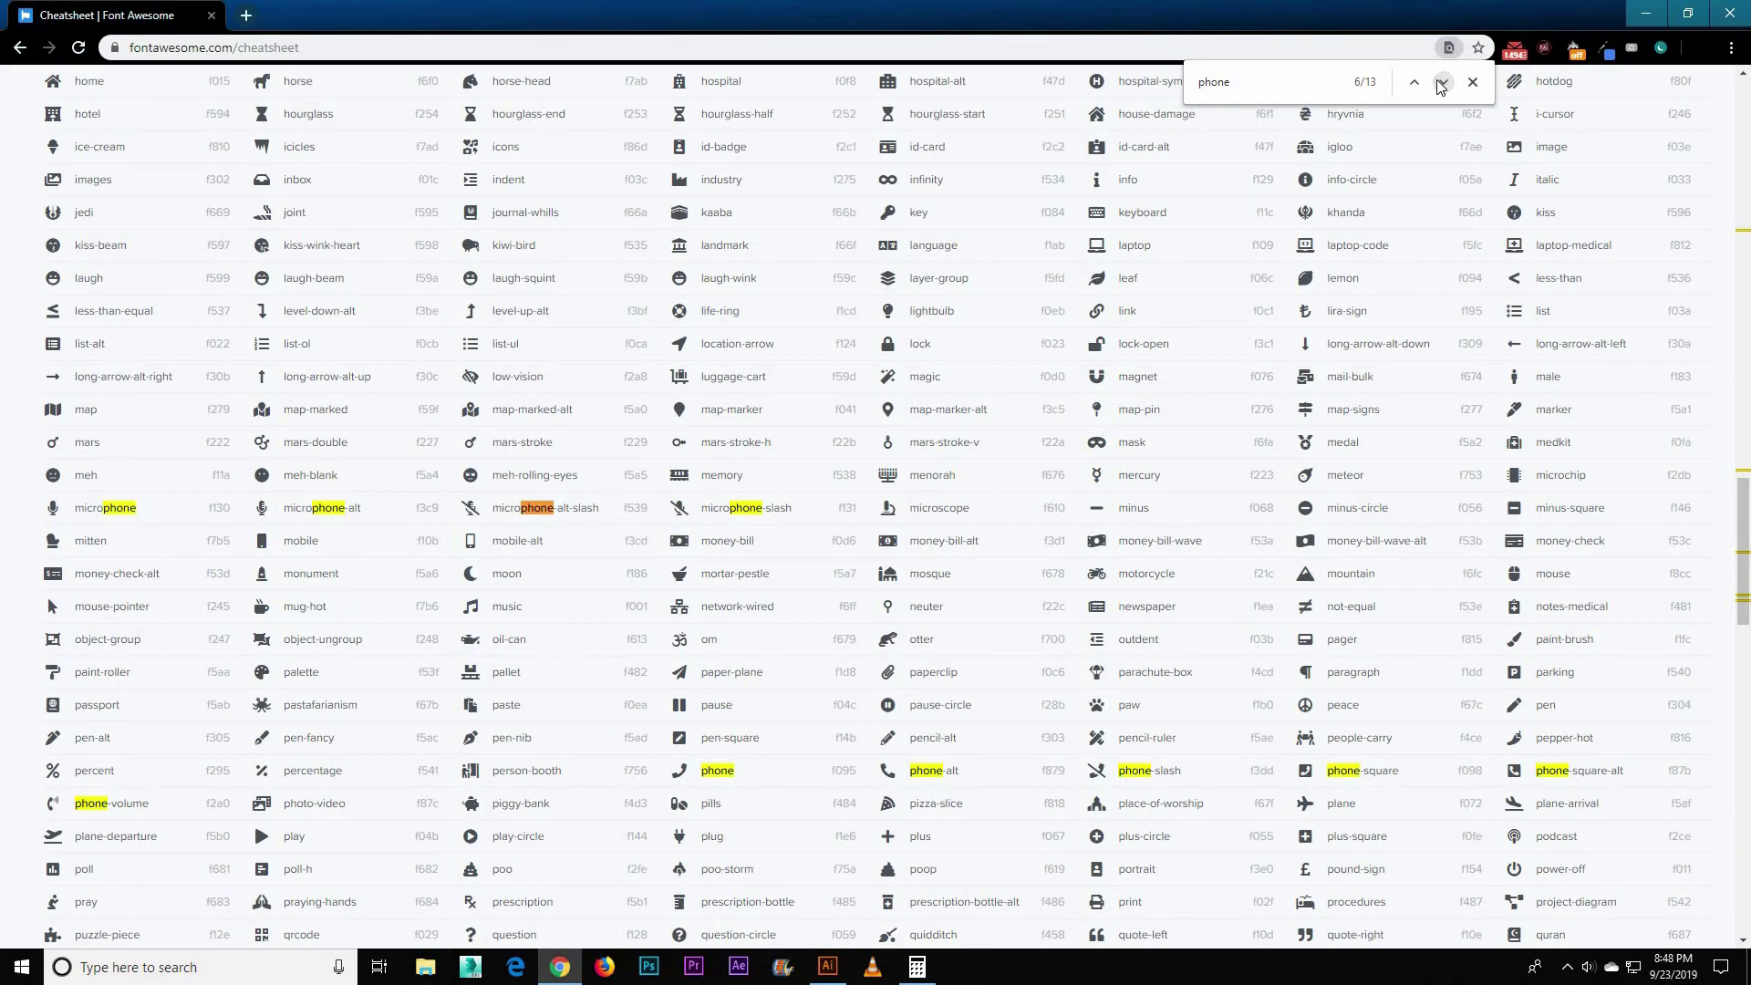
double_click(893, 778)
right_click(893, 778)
click(926, 792)
key(alt+Tab)
click(1614, 162)
text(fo)
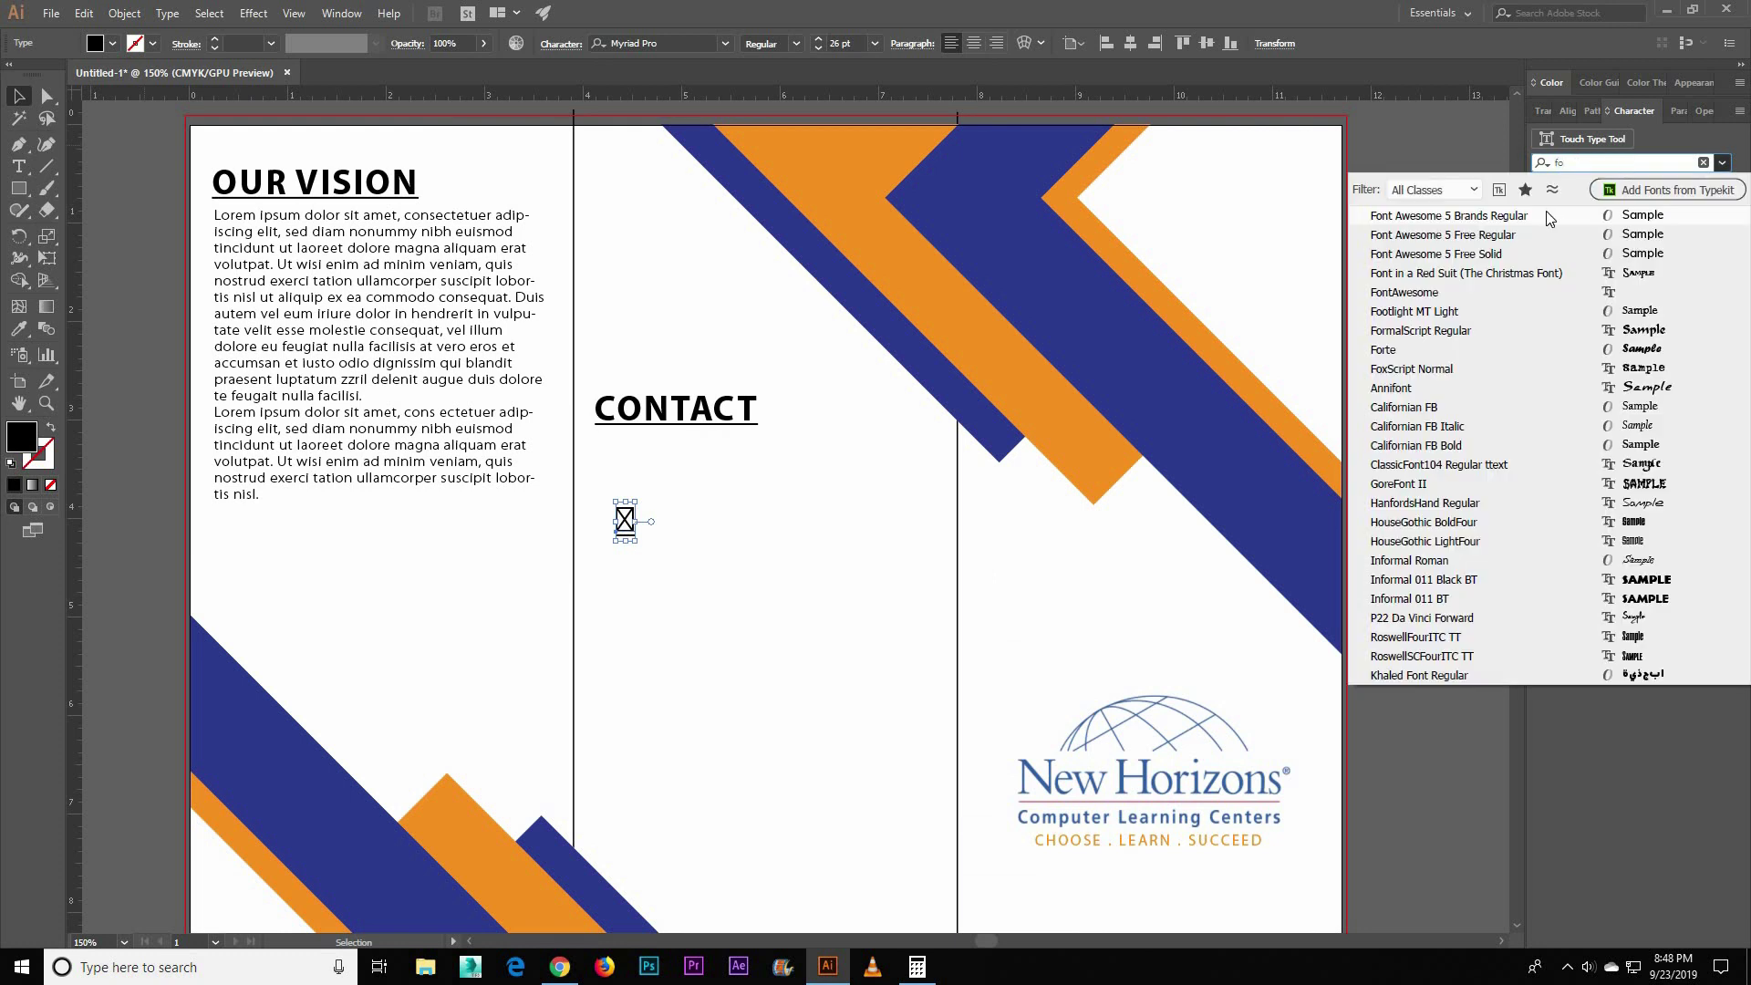
click(1441, 254)
drag(644, 580, 638, 573)
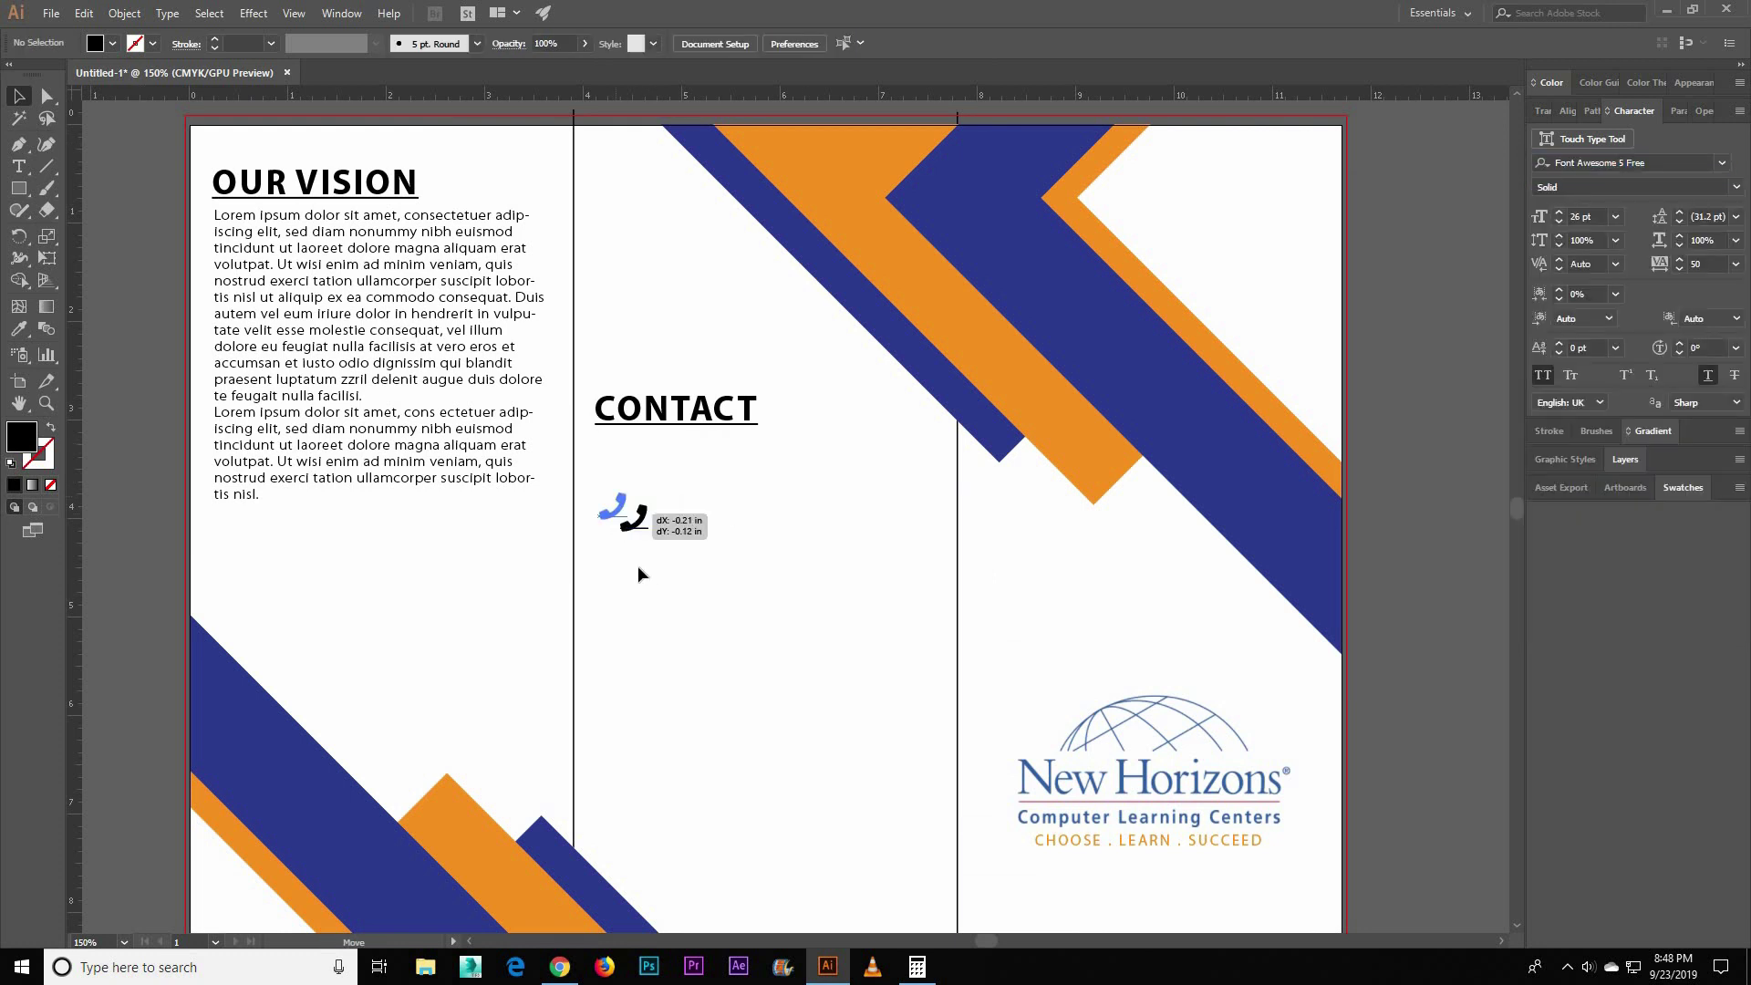
Step: Duplicate the phone icon down the column and swap the second for an envelope glyph
drag(620, 504, 617, 552)
key(ctrl+d)
key(ctrl+d)
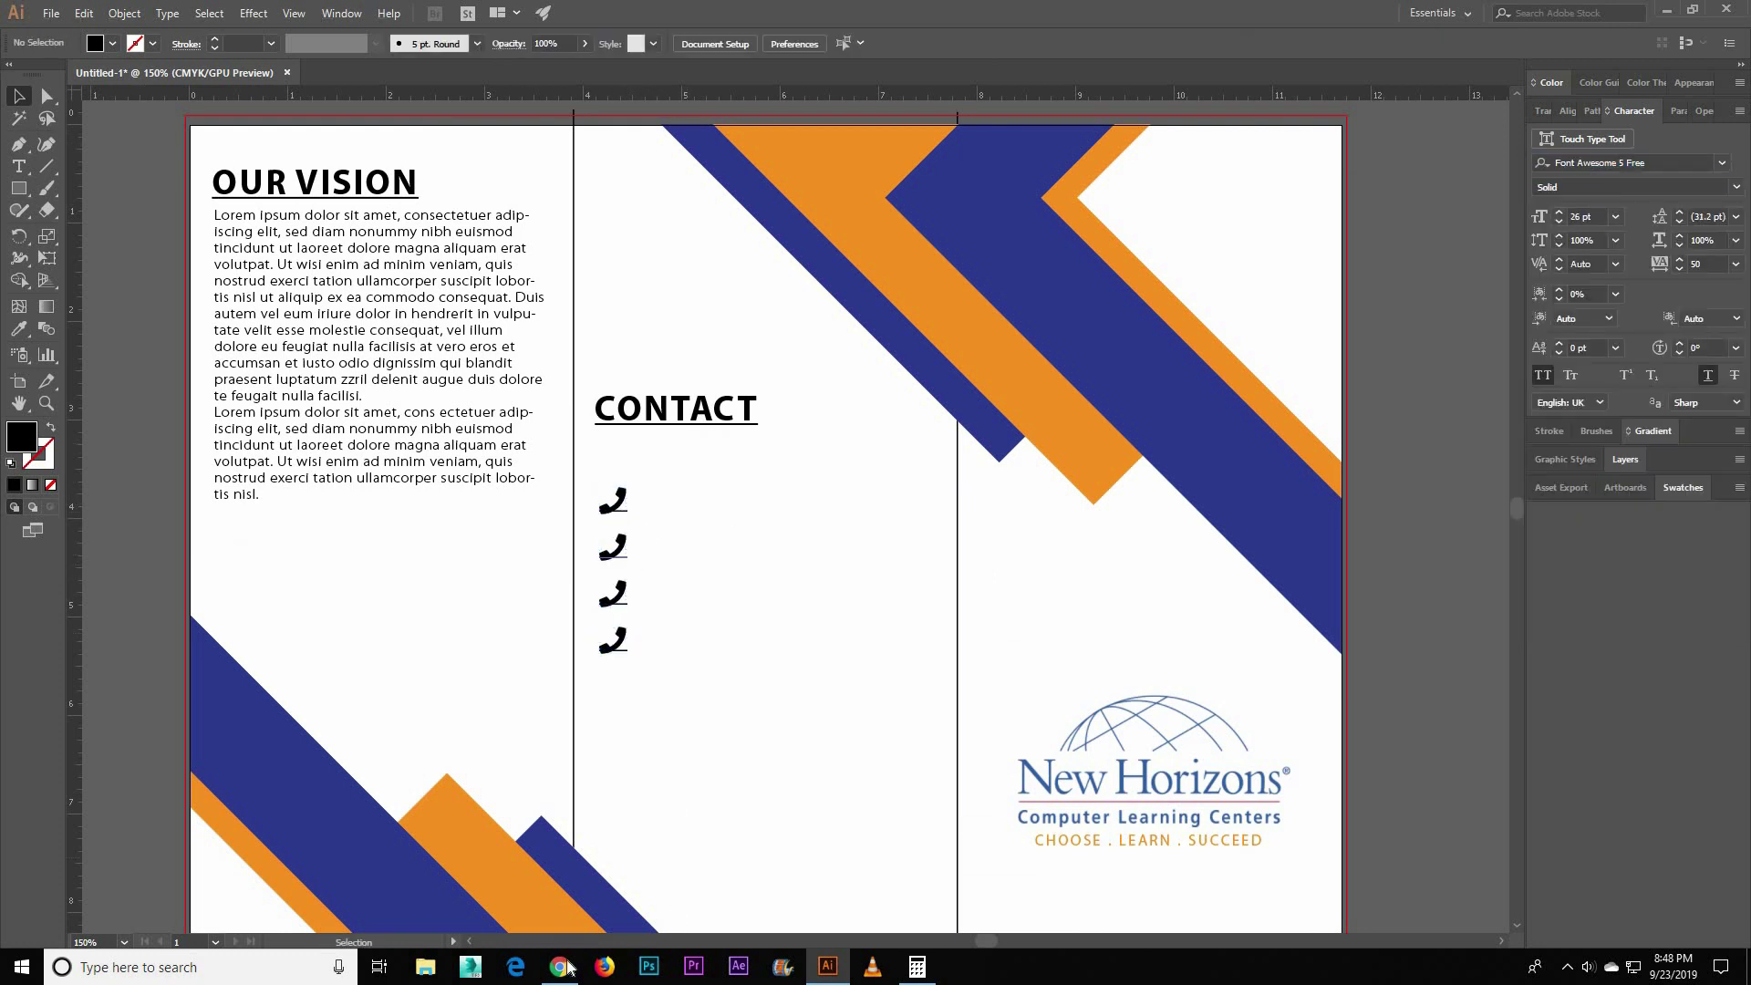
key(alt+Tab)
scroll(890, 493, down, 3)
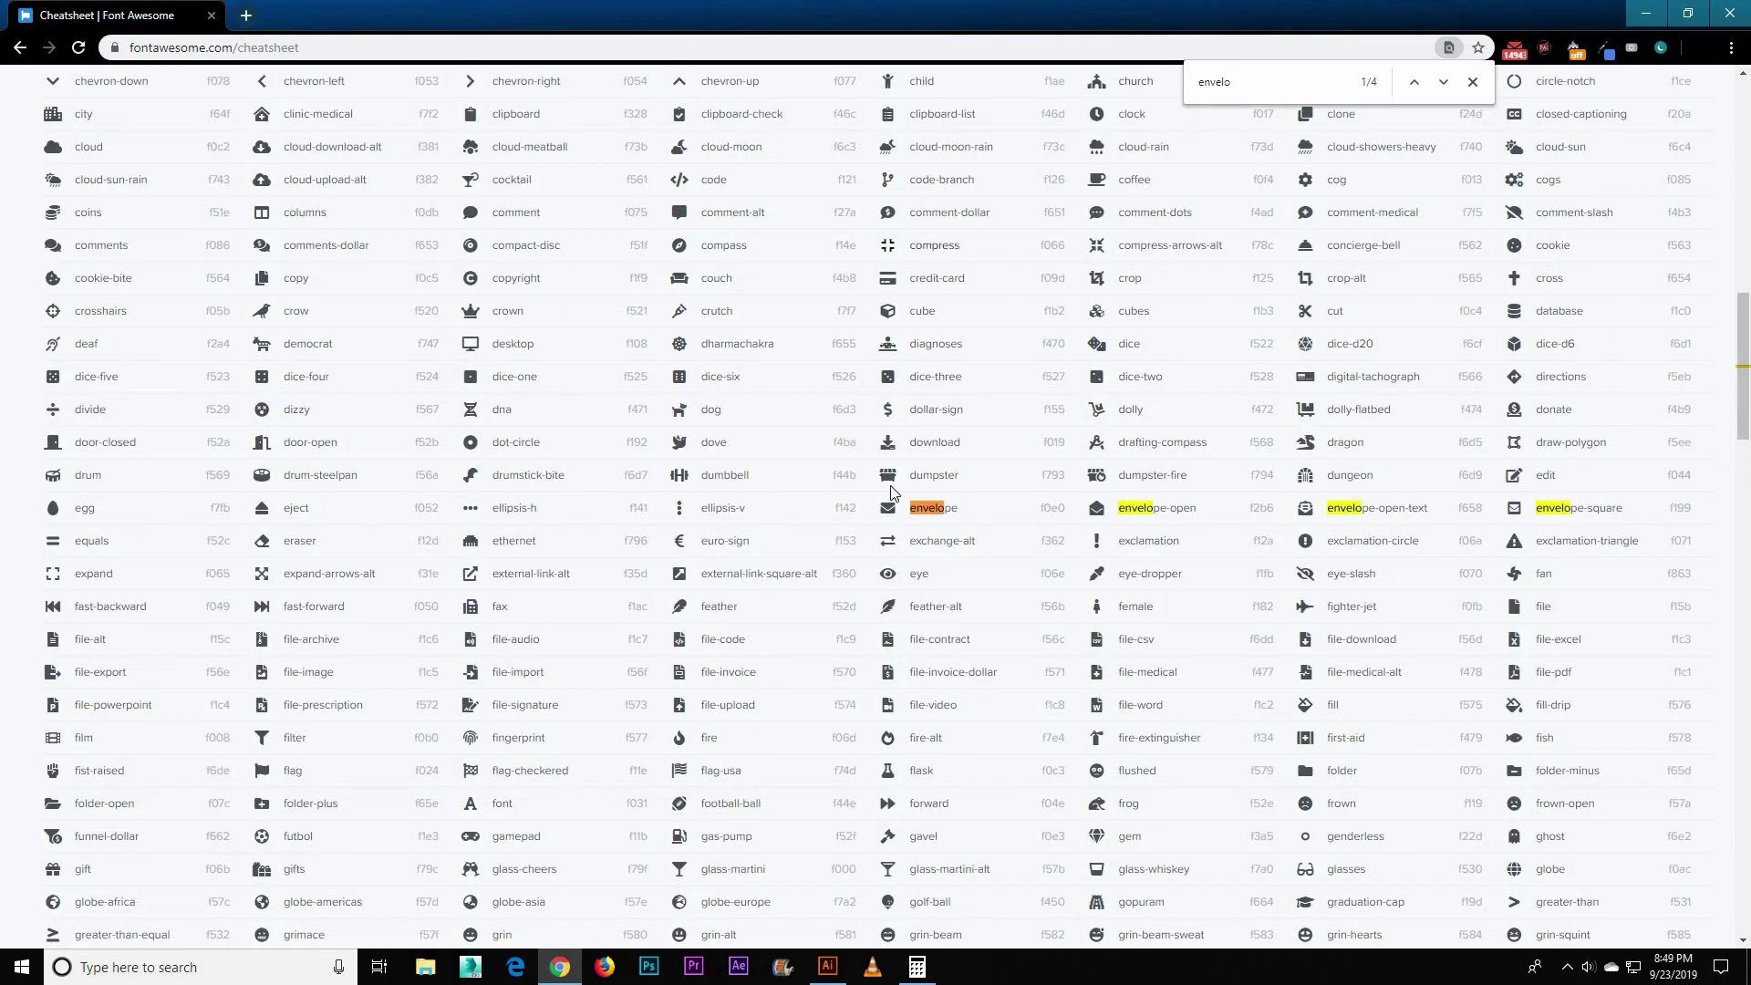
right_click(883, 500)
click(911, 512)
key(alt+Tab)
double_click(613, 547)
key(ctrl+v)
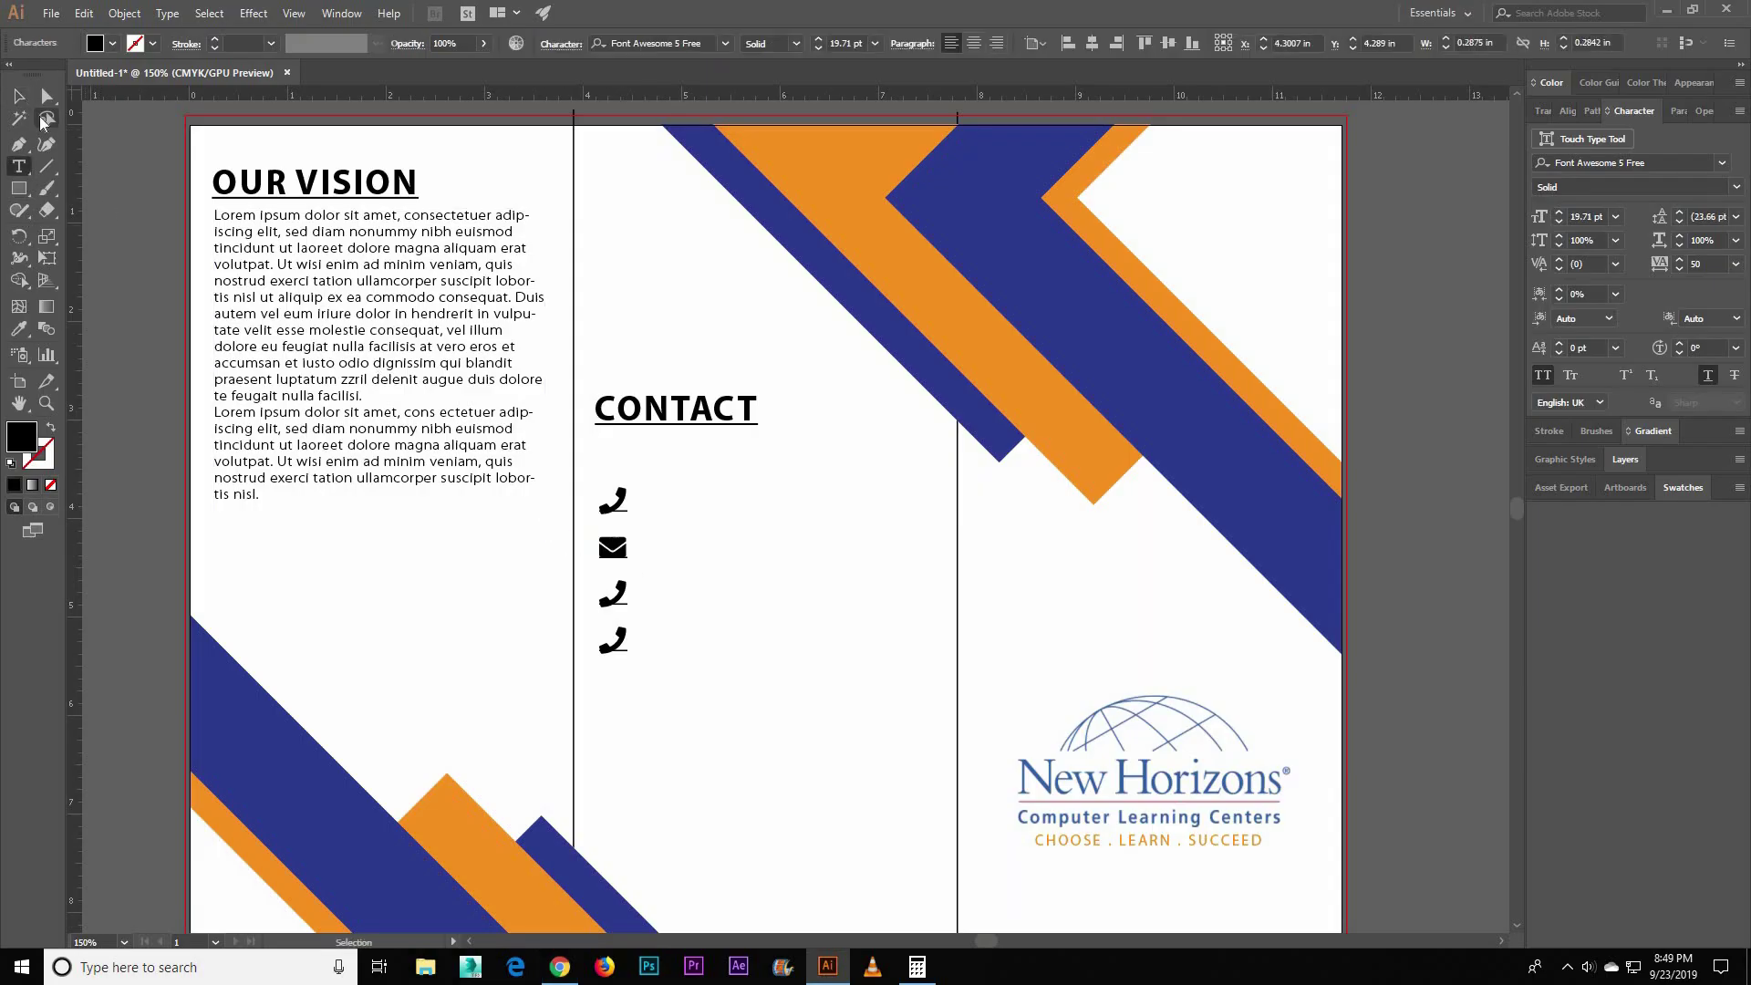
Step: Replace the third icon with the globe glyph in the Font Awesome font
key(alt+Tab)
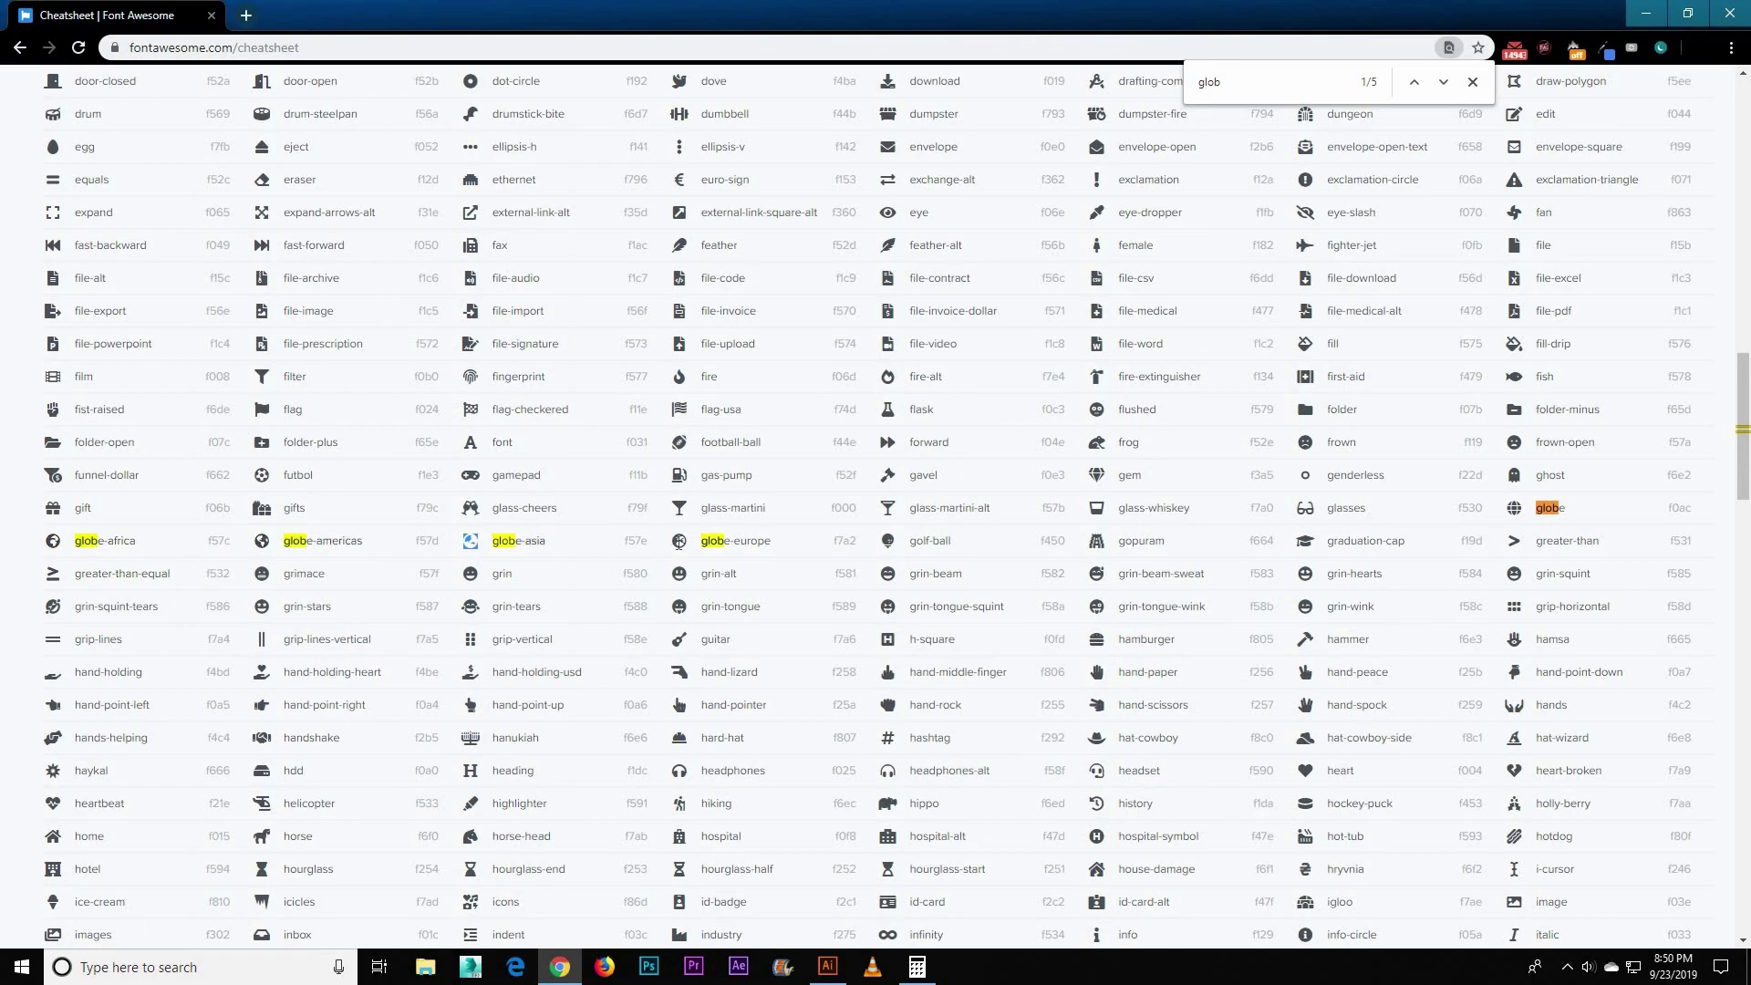
right_click(1514, 513)
click(1551, 529)
key(alt+Tab)
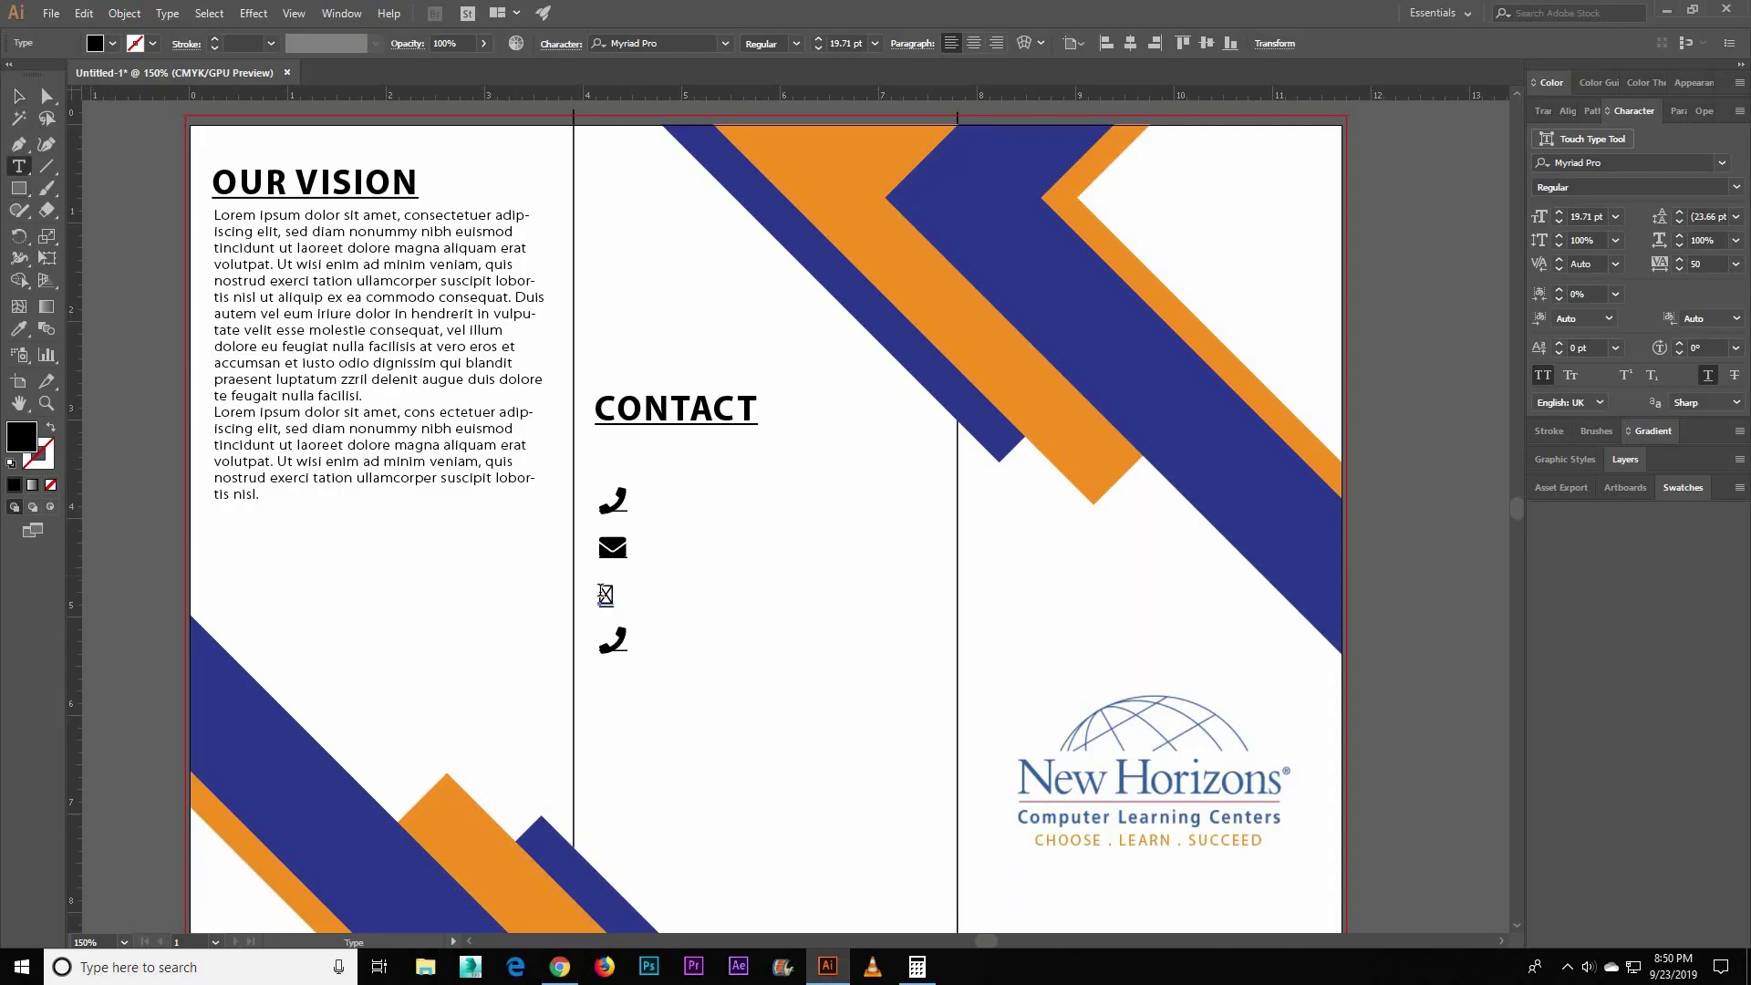
key(Escape)
click(1649, 162)
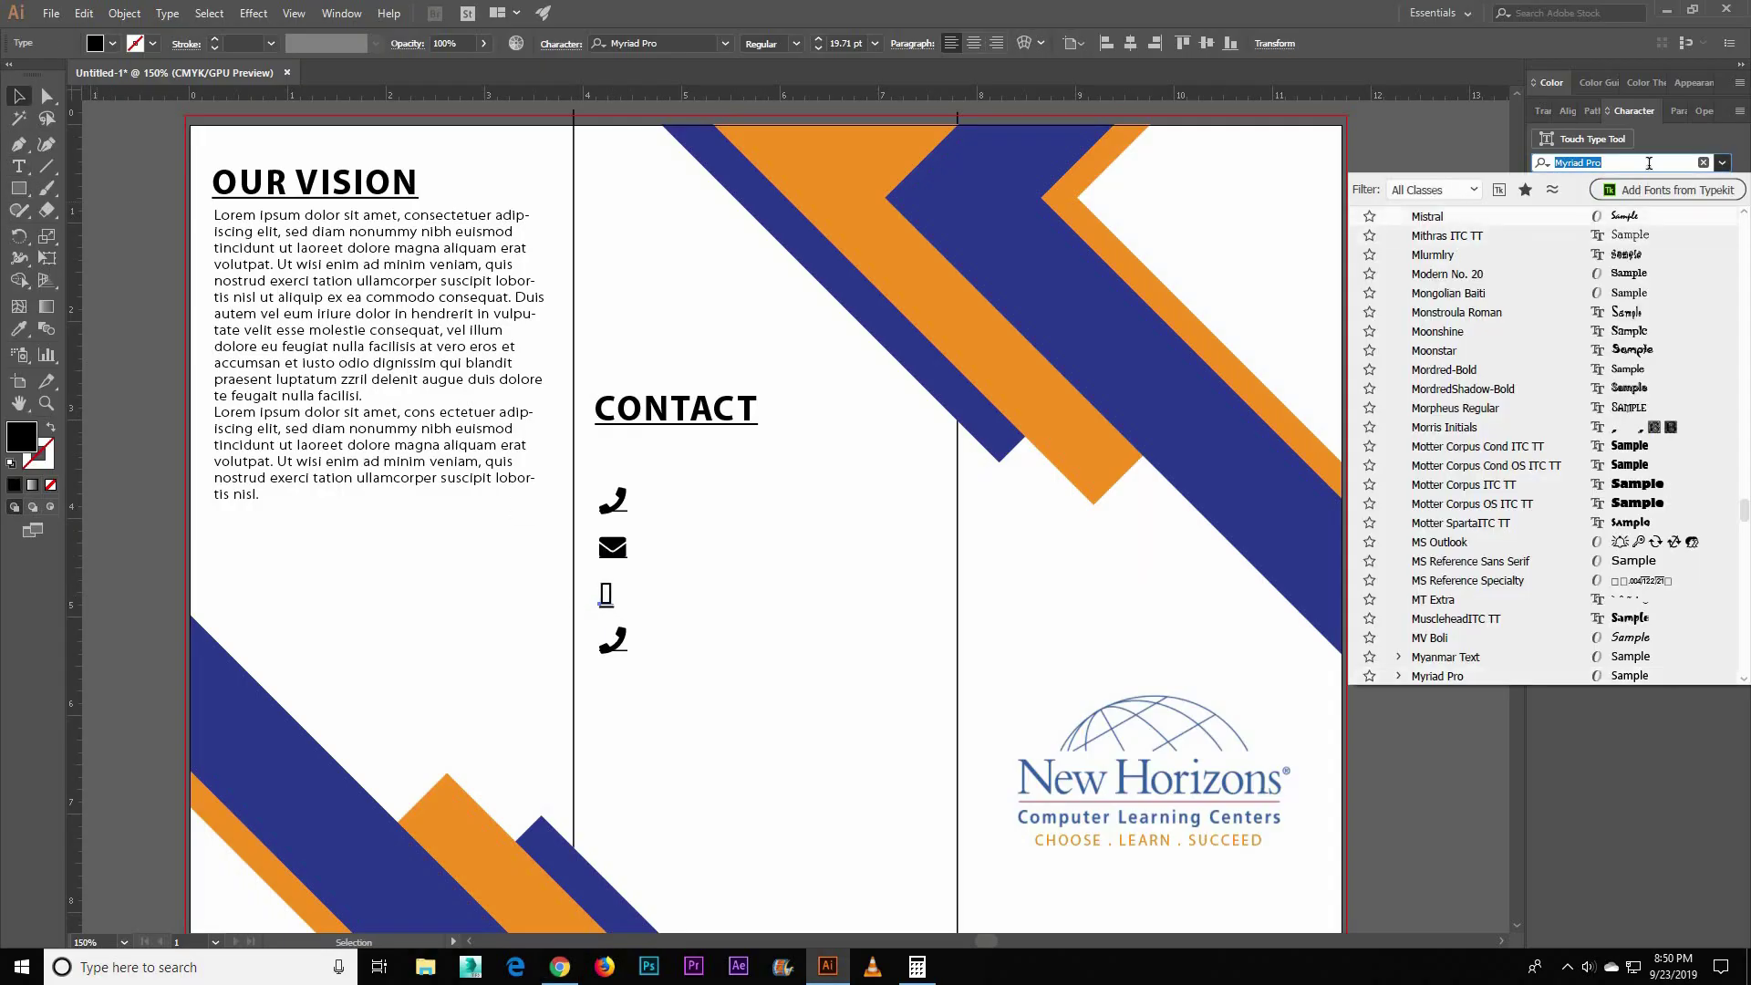
text(fo)
click(1441, 261)
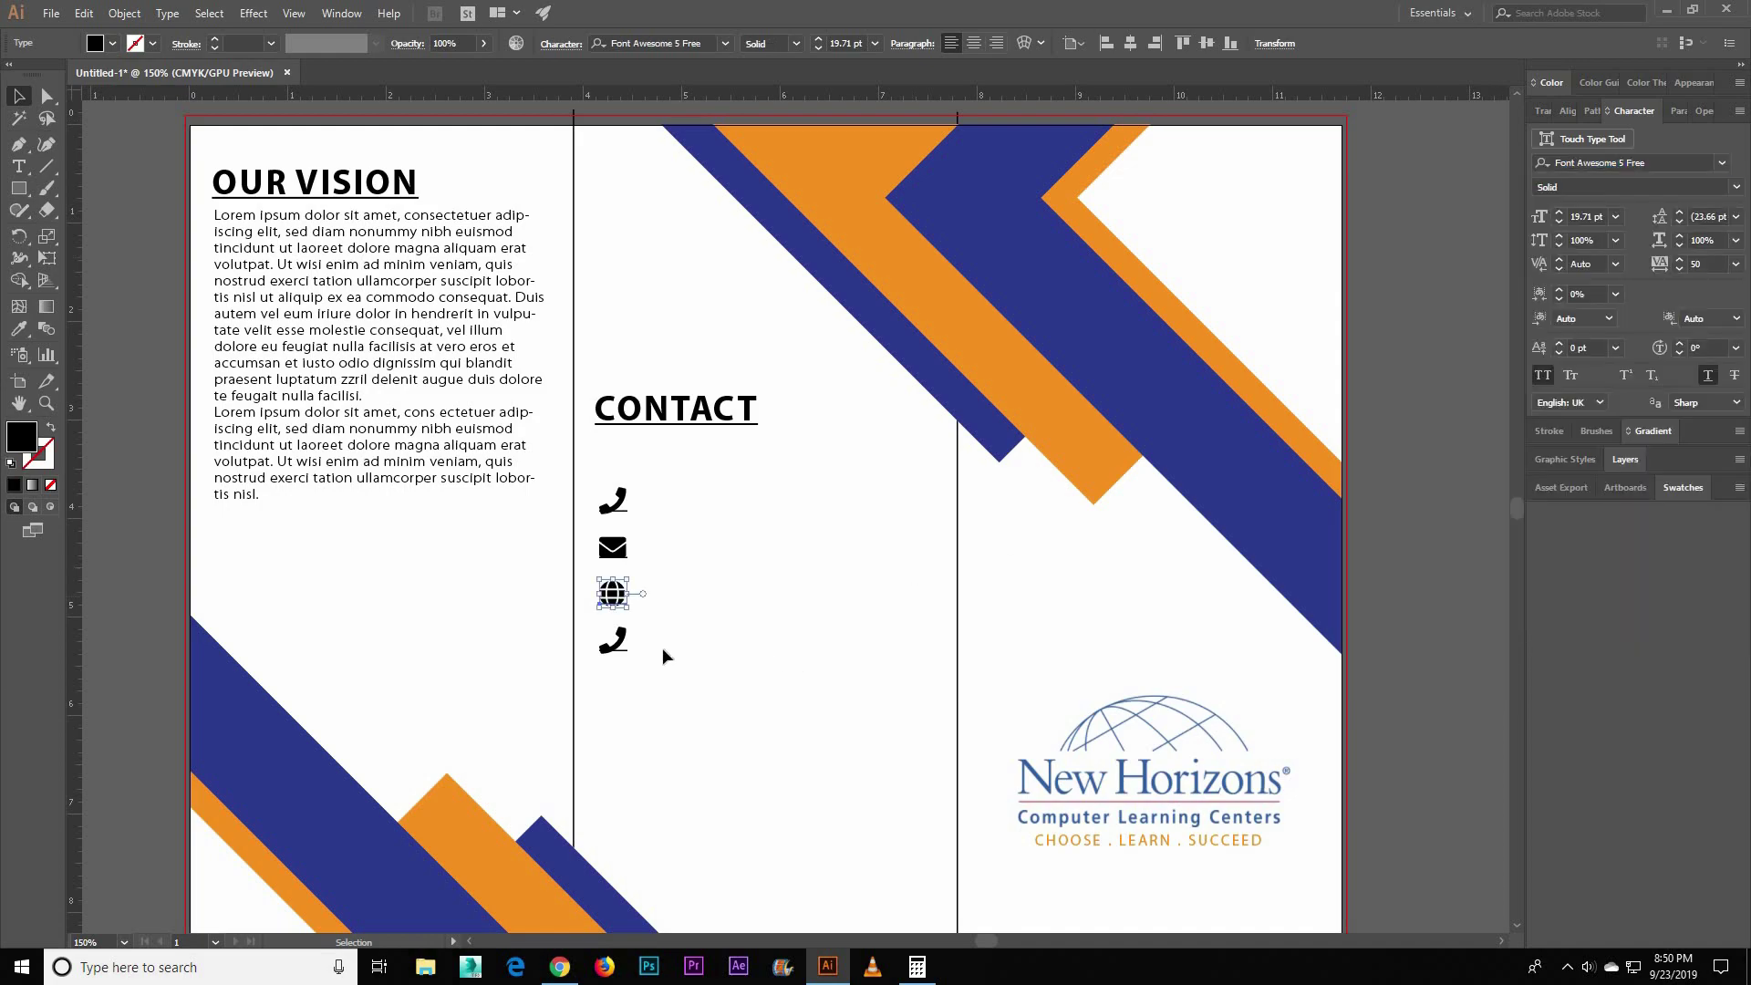
Step: Replace the fourth icon with the map-marker glyph
key(alt+Tab)
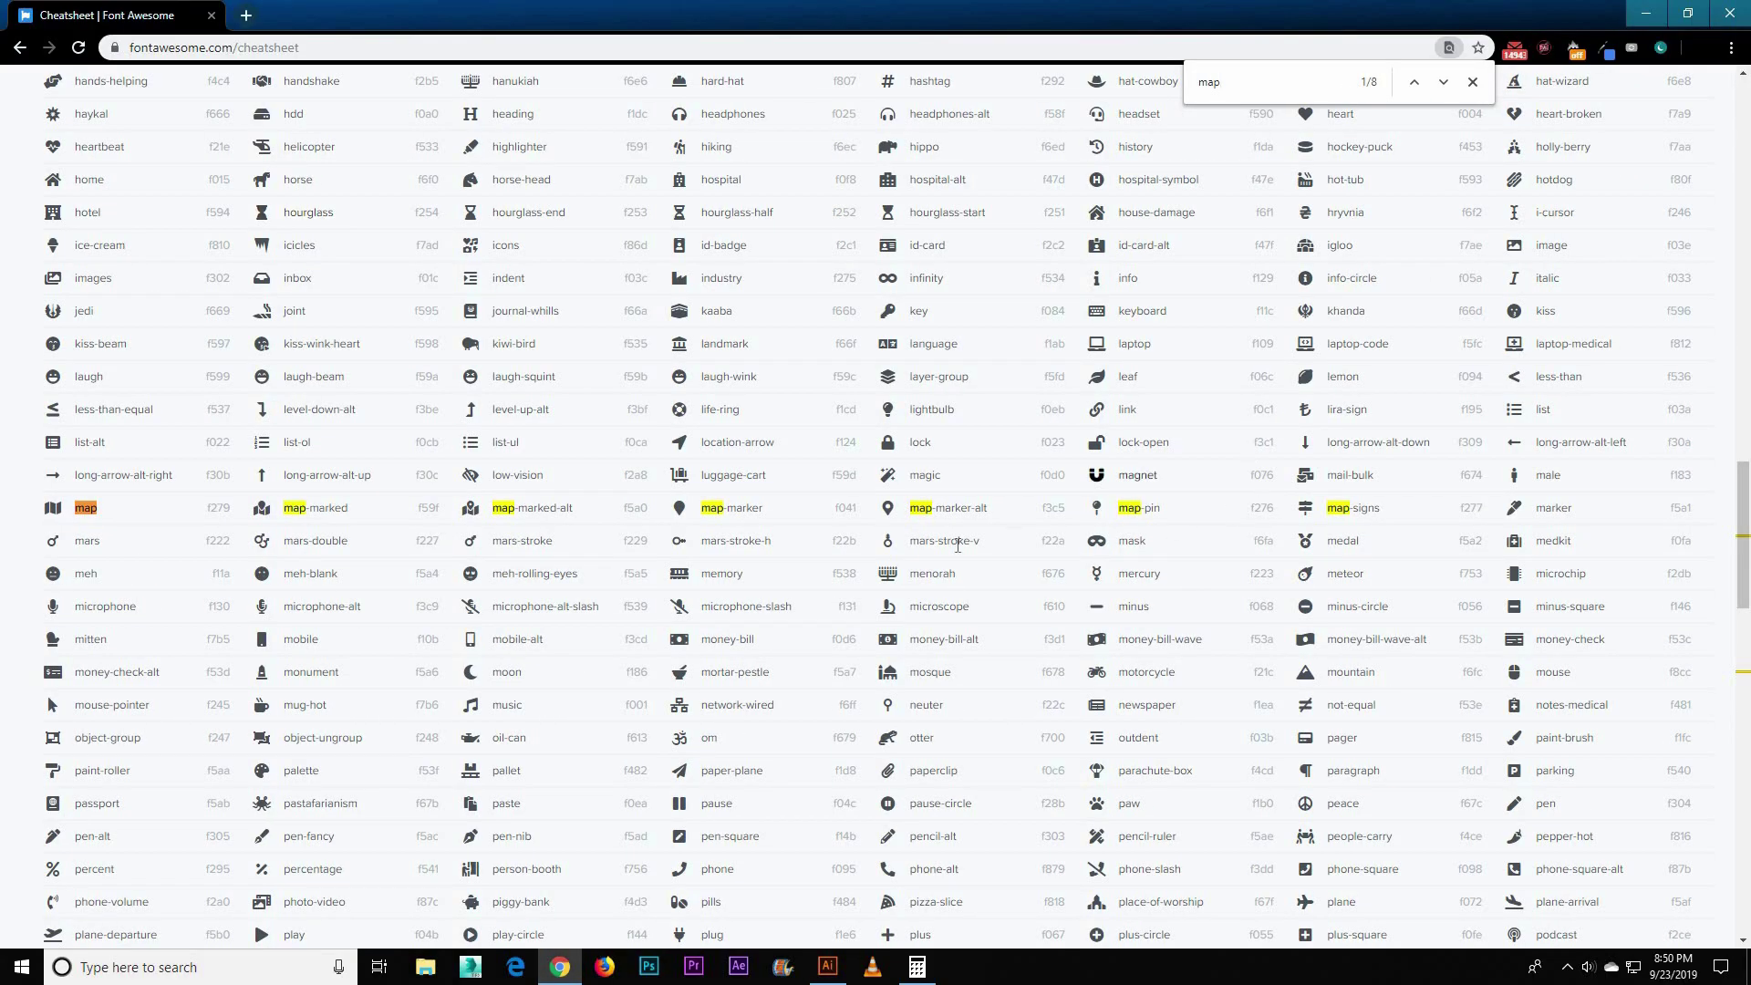
right_click(680, 507)
click(708, 511)
key(alt+Tab)
key(ctrl+v)
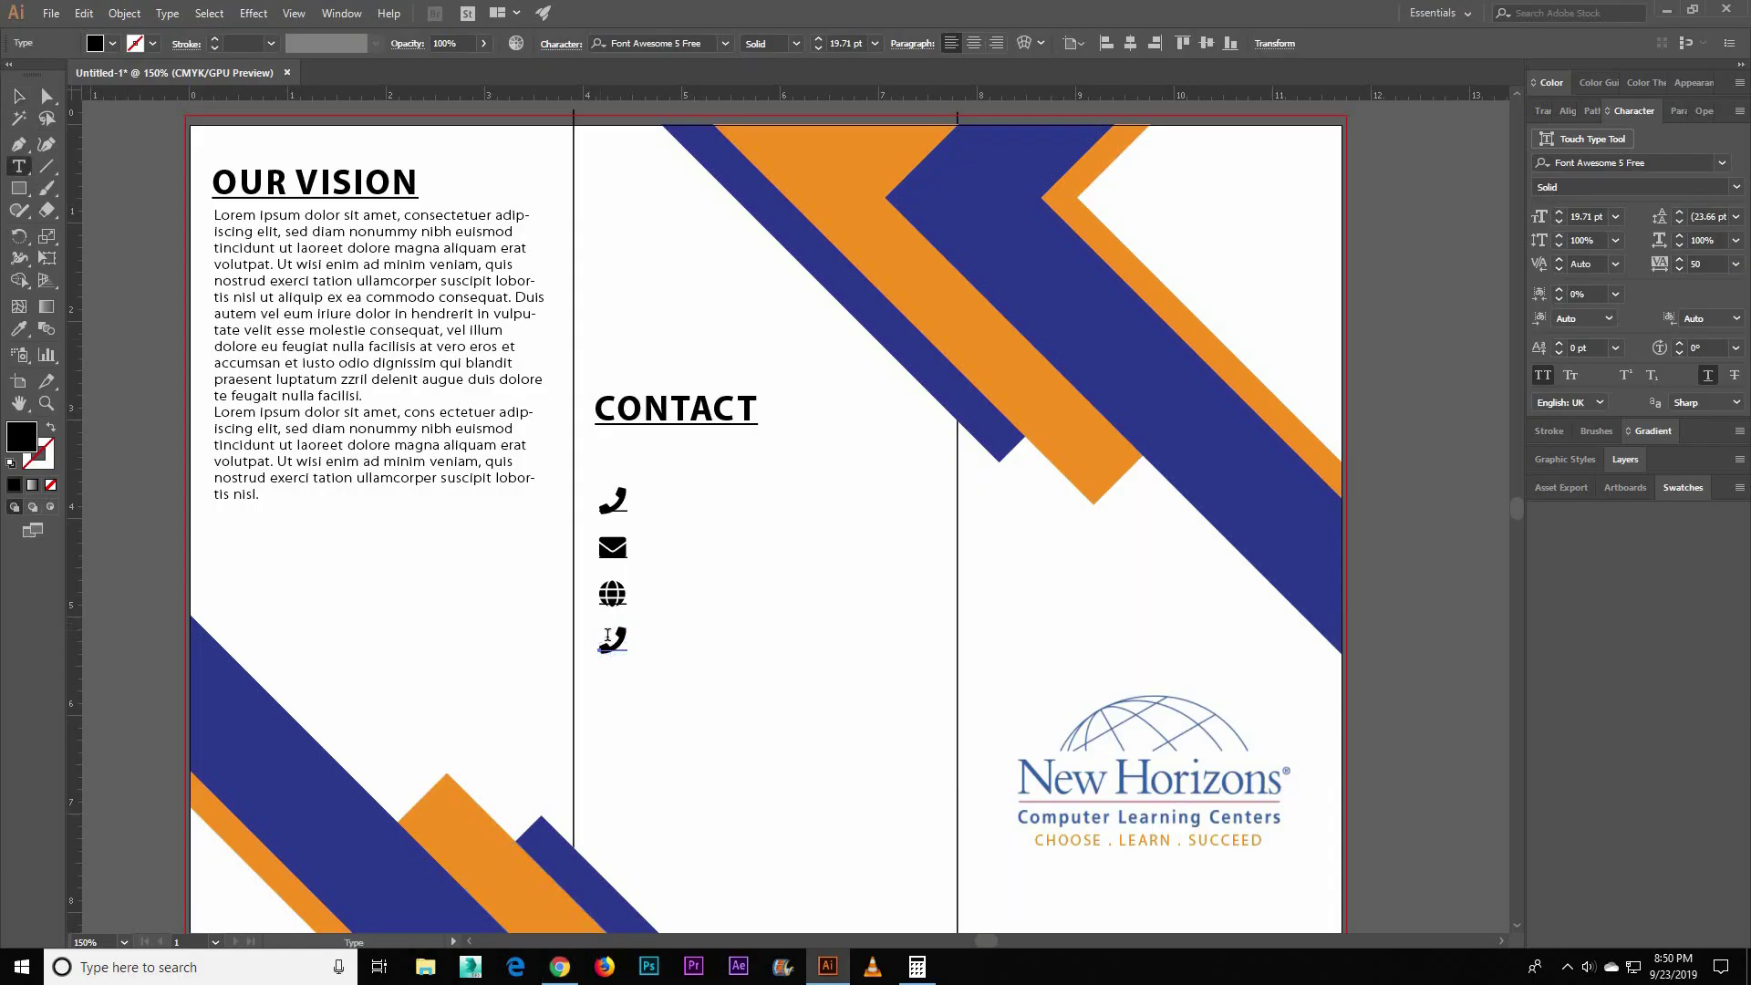
key(Escape)
scroll(626, 633, up, 2)
scroll(770, 695, up, 1)
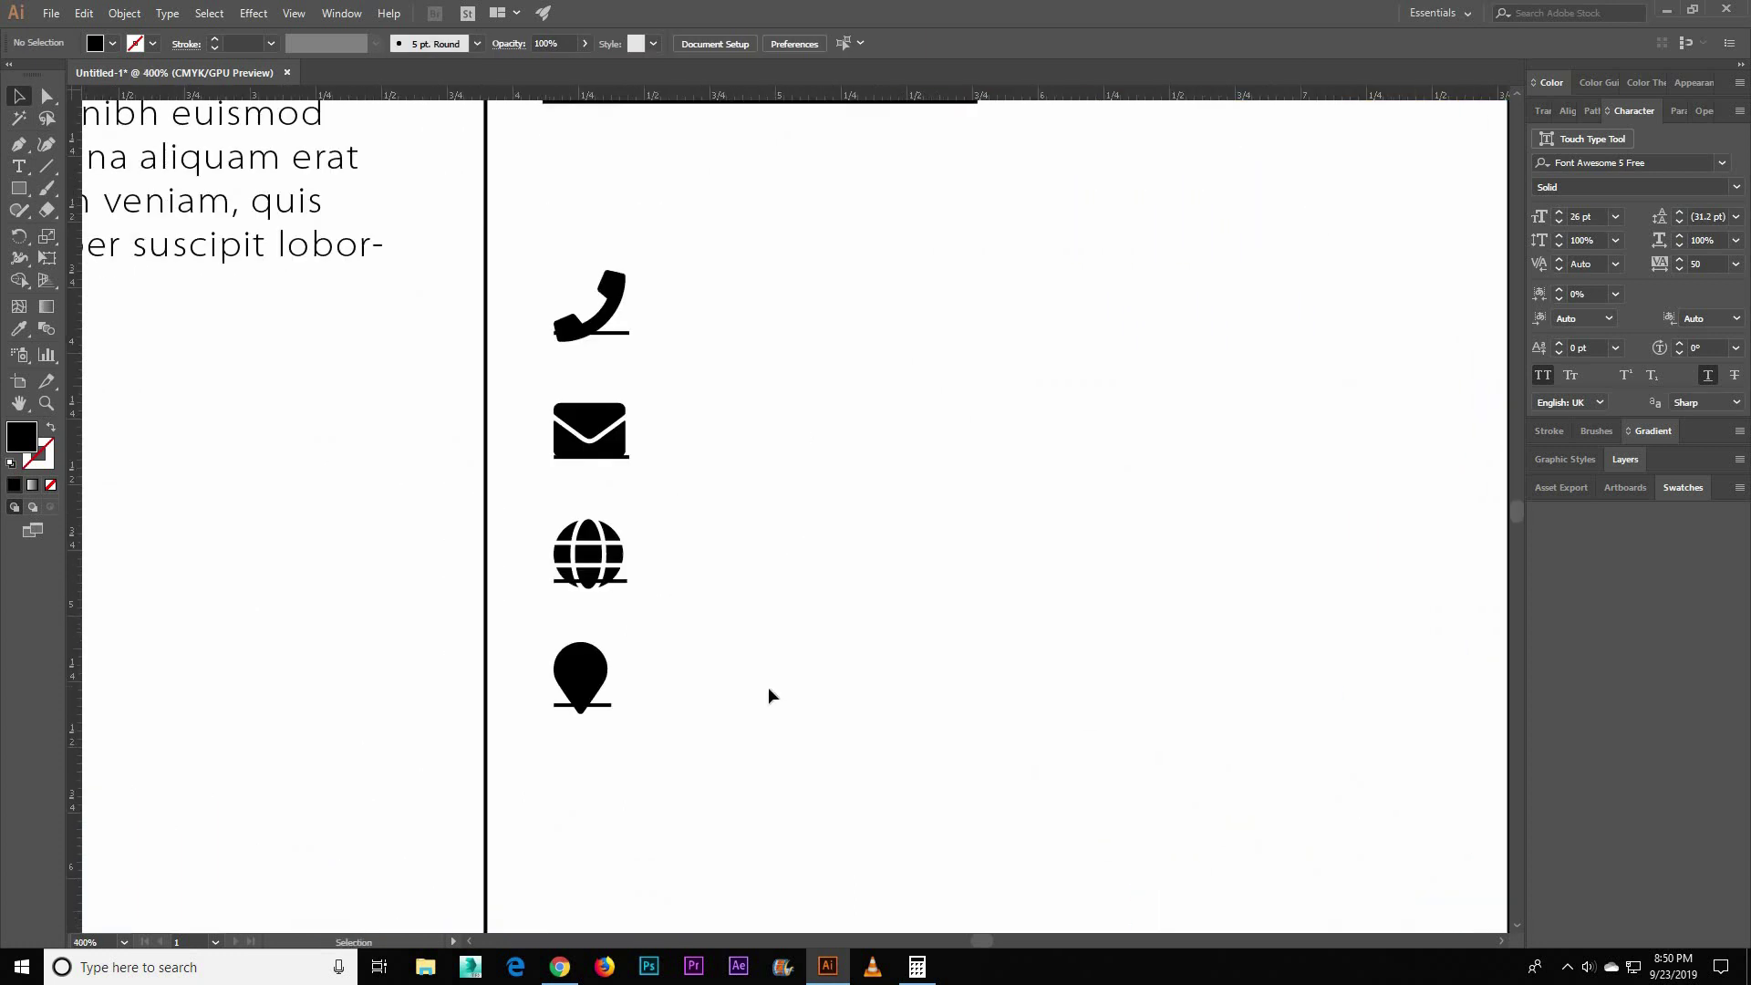
Step: Align the column of contact icons and move it back under CONTACT
click(600, 294)
click(974, 44)
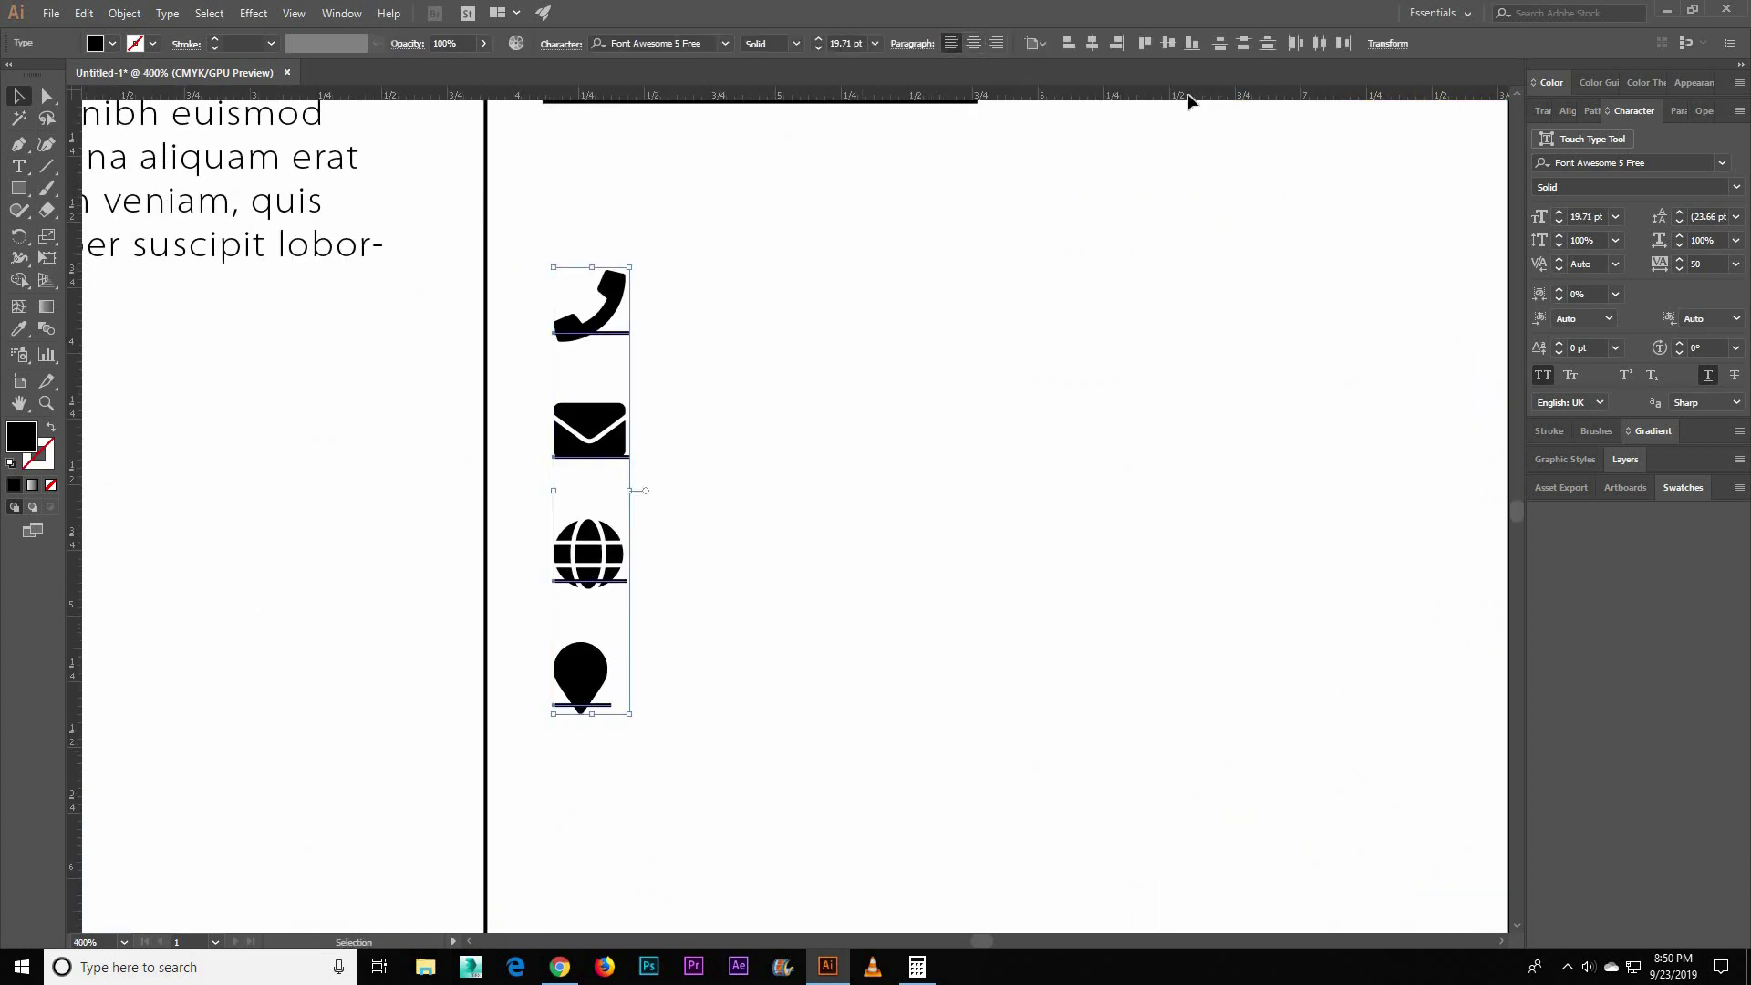
click(1092, 47)
drag(1003, 310, 629, 328)
click(759, 379)
scroll(771, 401, down, 1)
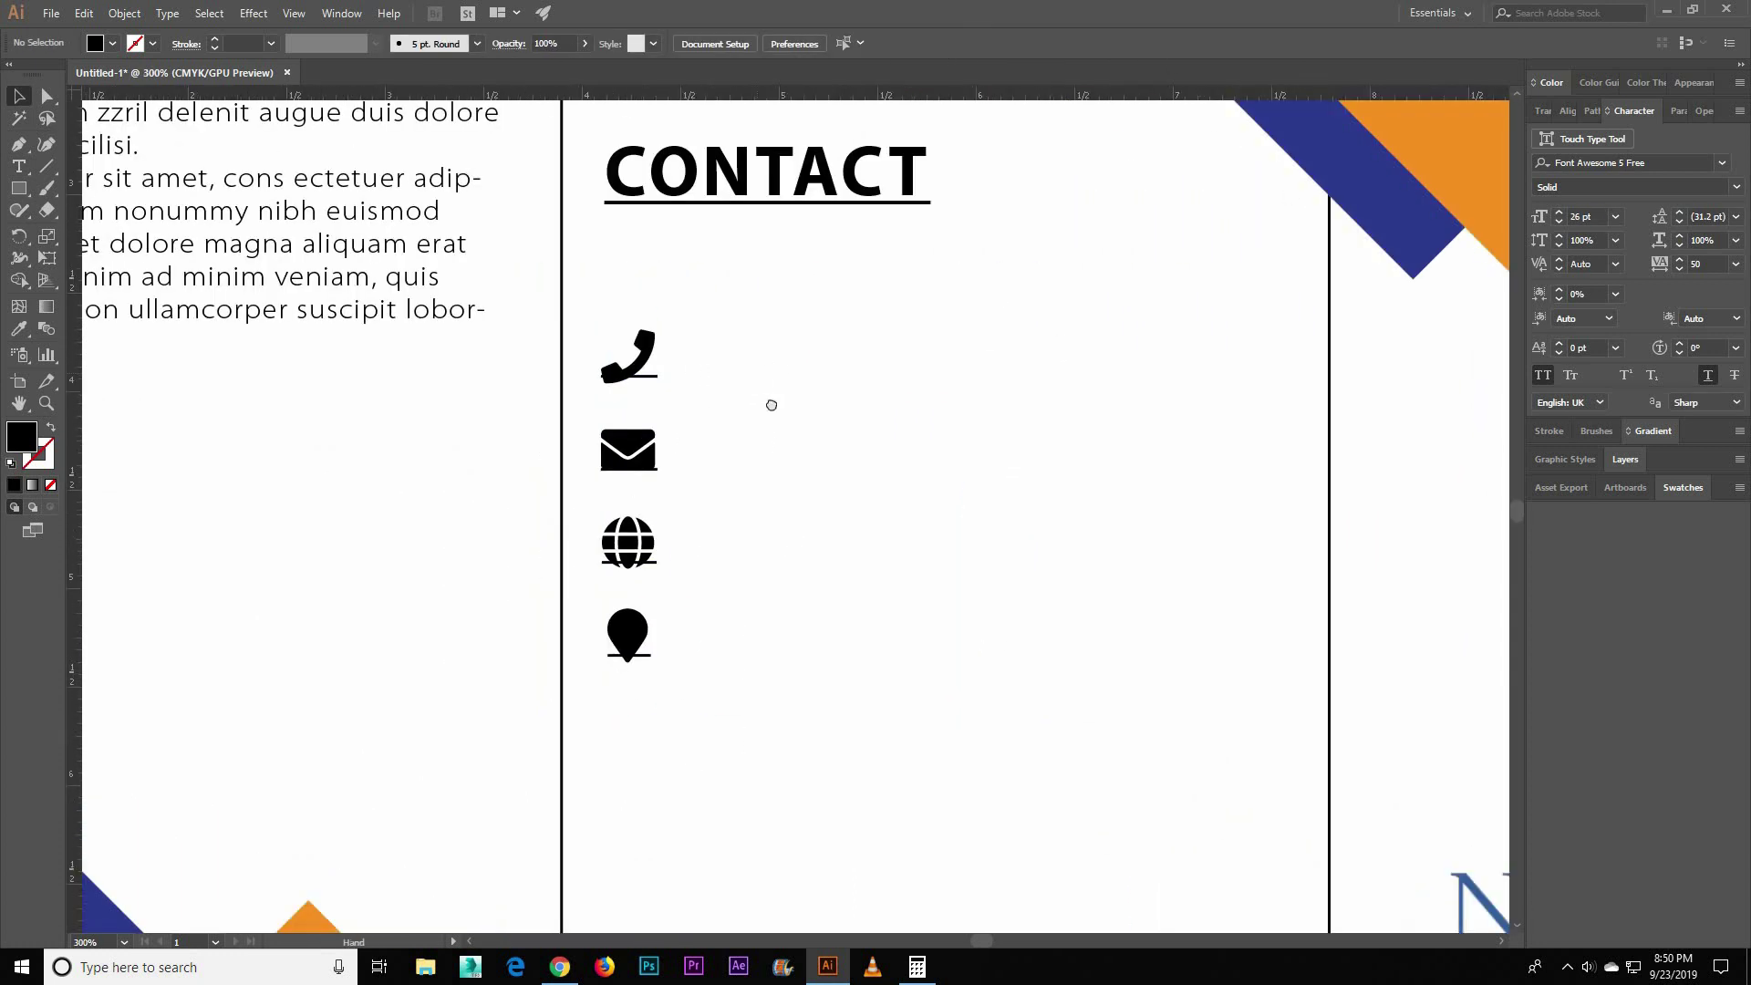
Step: Recolour the contact icons navy blue by sampling the navy stripe with the Eyedropper
click(617, 383)
key(i)
click(1395, 155)
key(v)
click(789, 445)
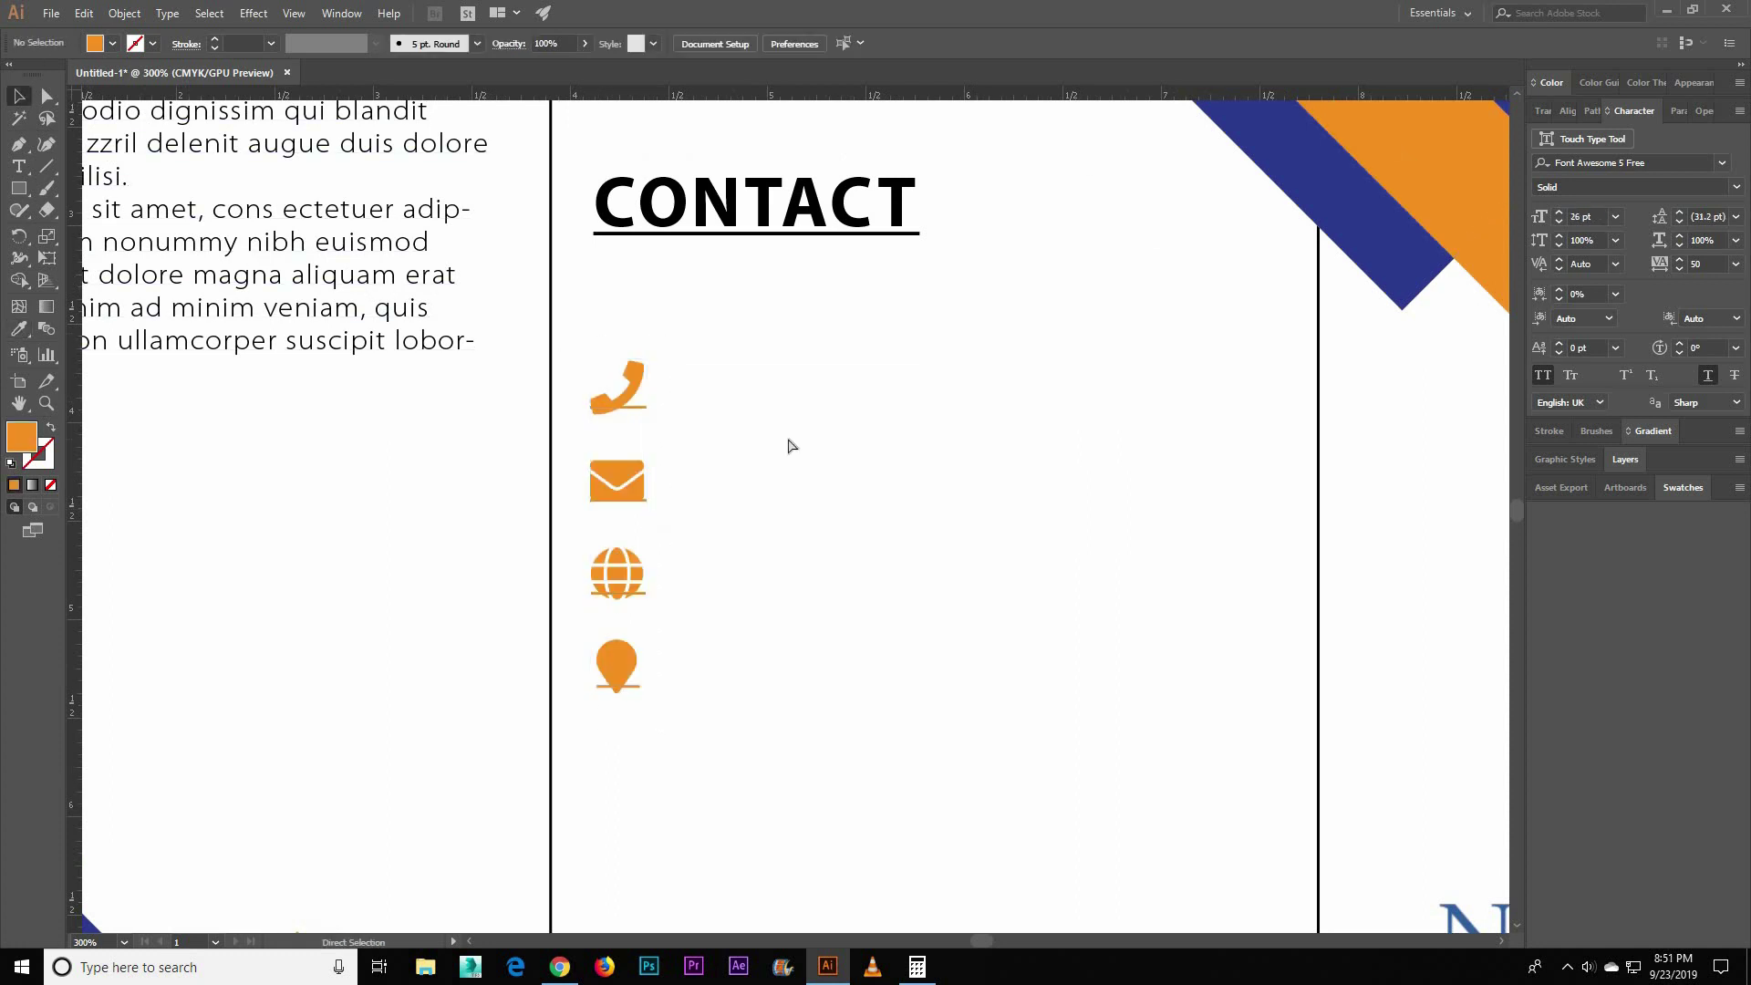
scroll(649, 390, down, 1)
click(649, 391)
key(i)
click(1125, 258)
key(v)
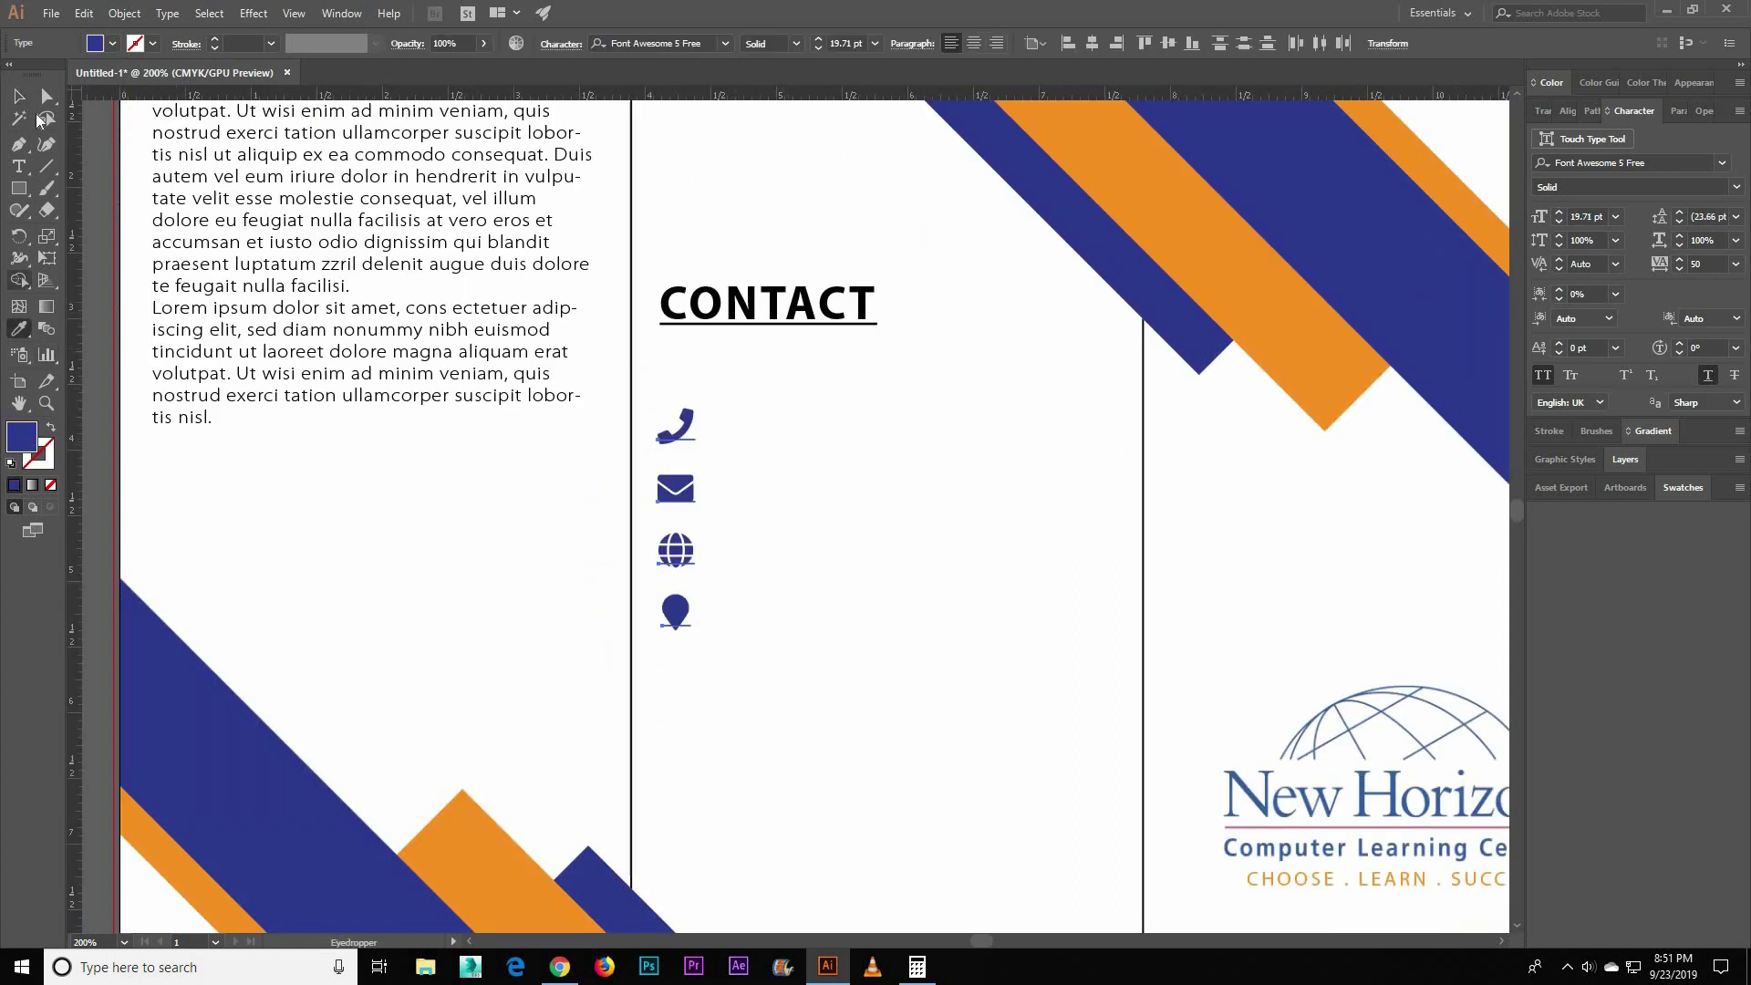
click(771, 494)
scroll(770, 493, up, 1)
Step: Add the phone number beside the phone icon in Myriad Pro 16 pt
key(t)
click(824, 398)
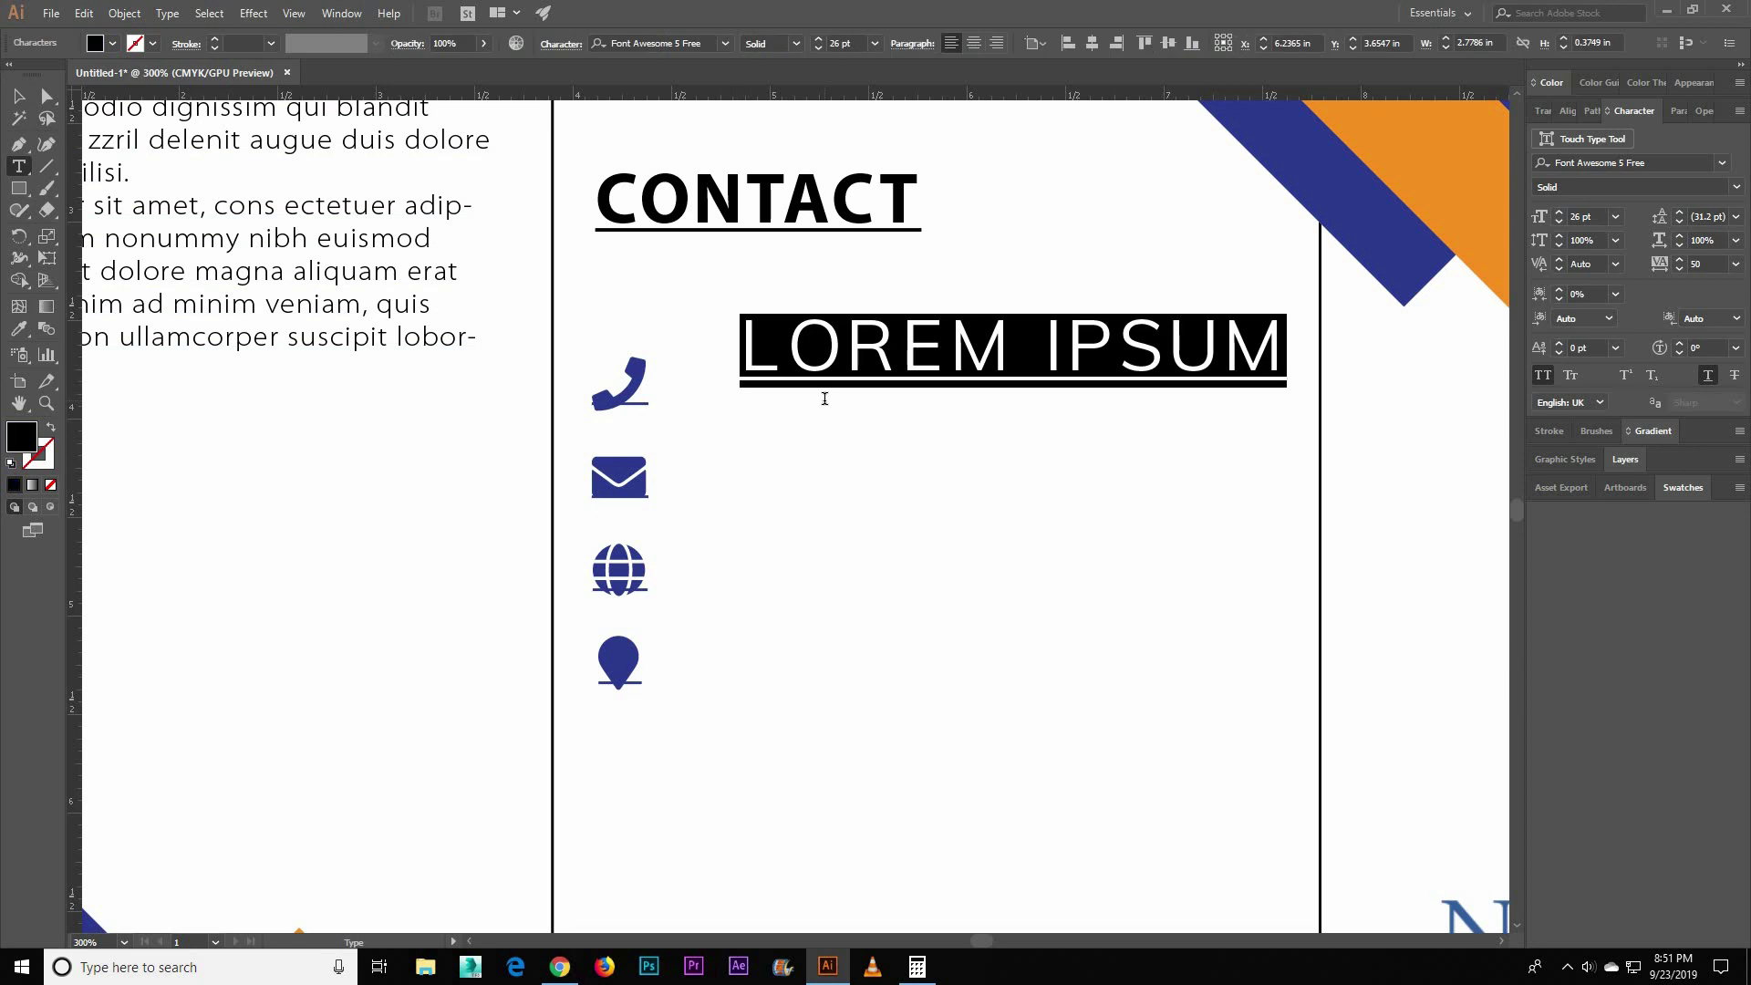
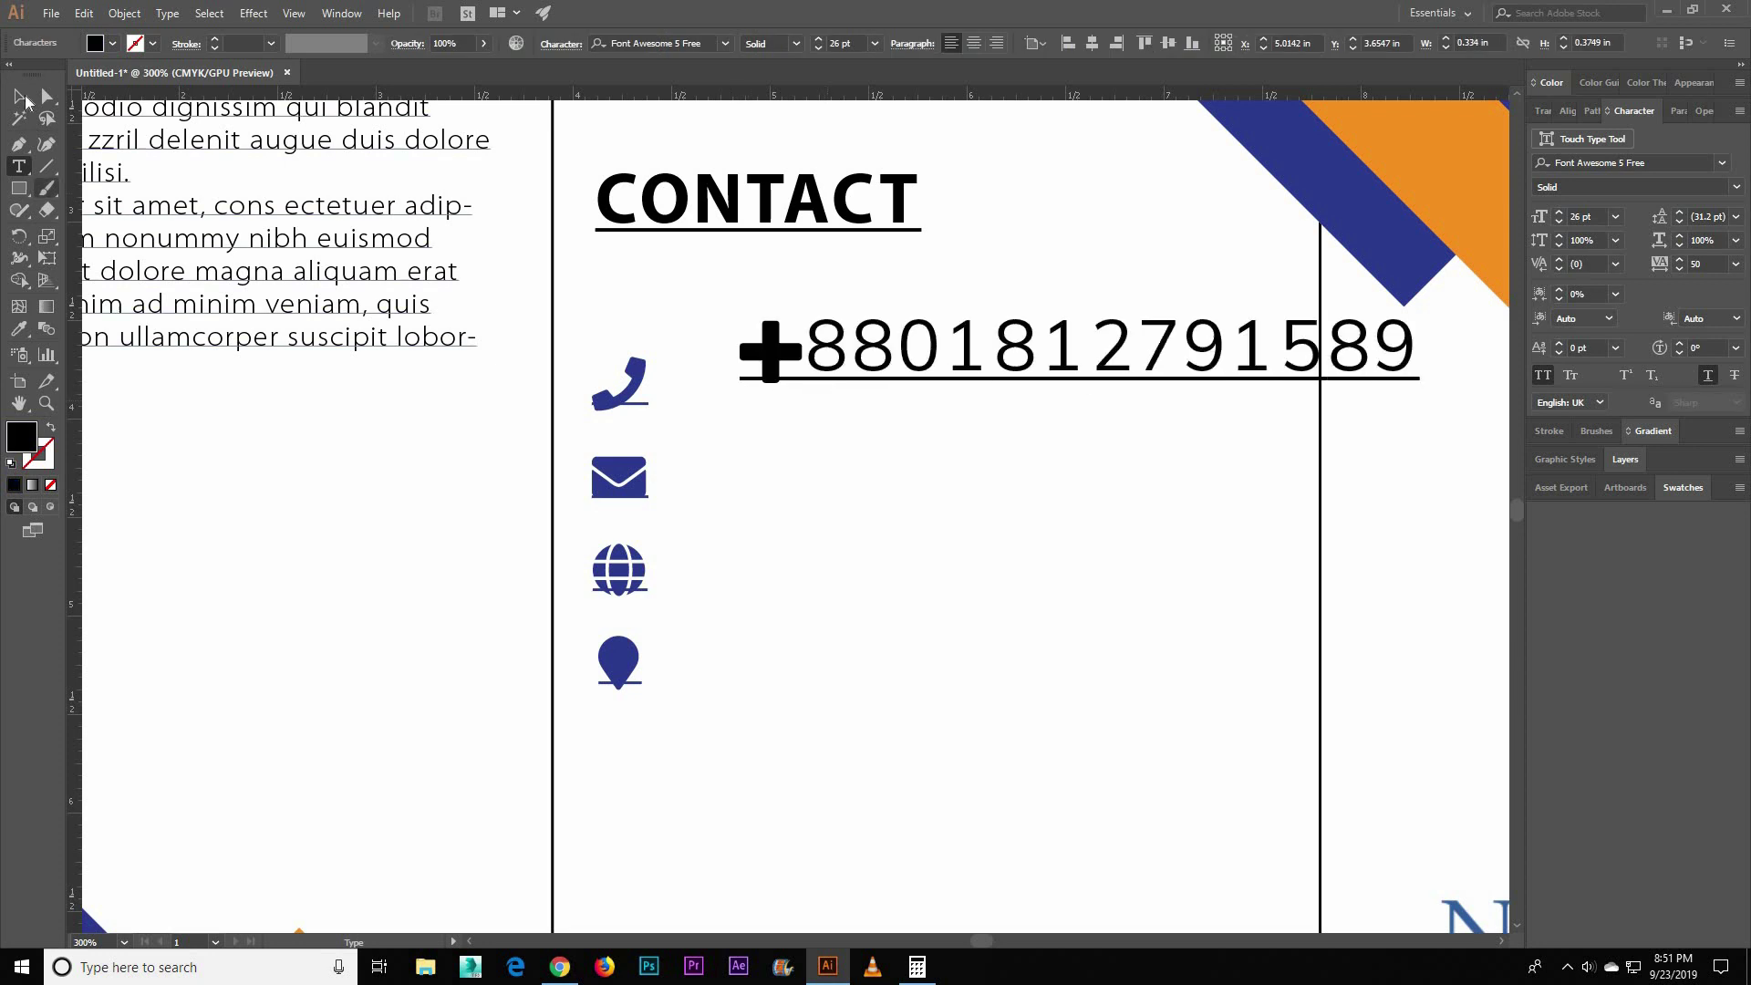
key(Escape)
click(638, 43)
text(myriad)
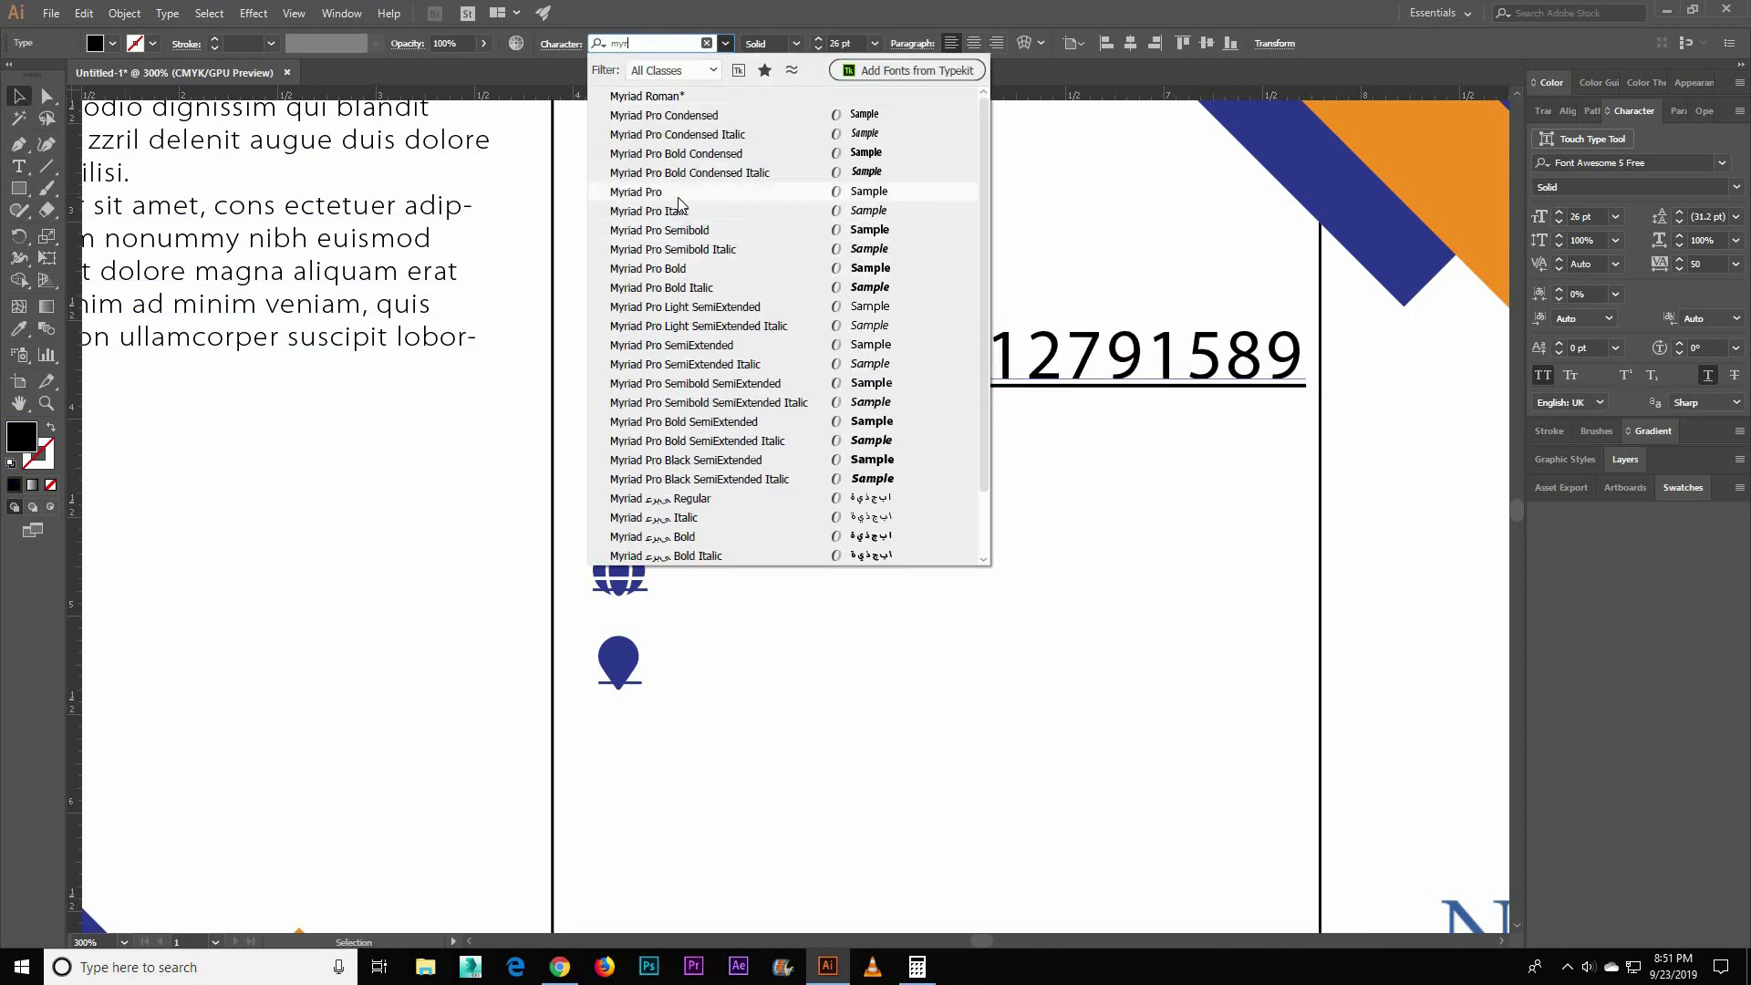
key(Return)
text(16)
key(Return)
Step: Duplicate the number down each row and change the second row to the e-mail address in lowercase
drag(803, 401, 806, 506)
key(ctrl+d)
key(ctrl+d)
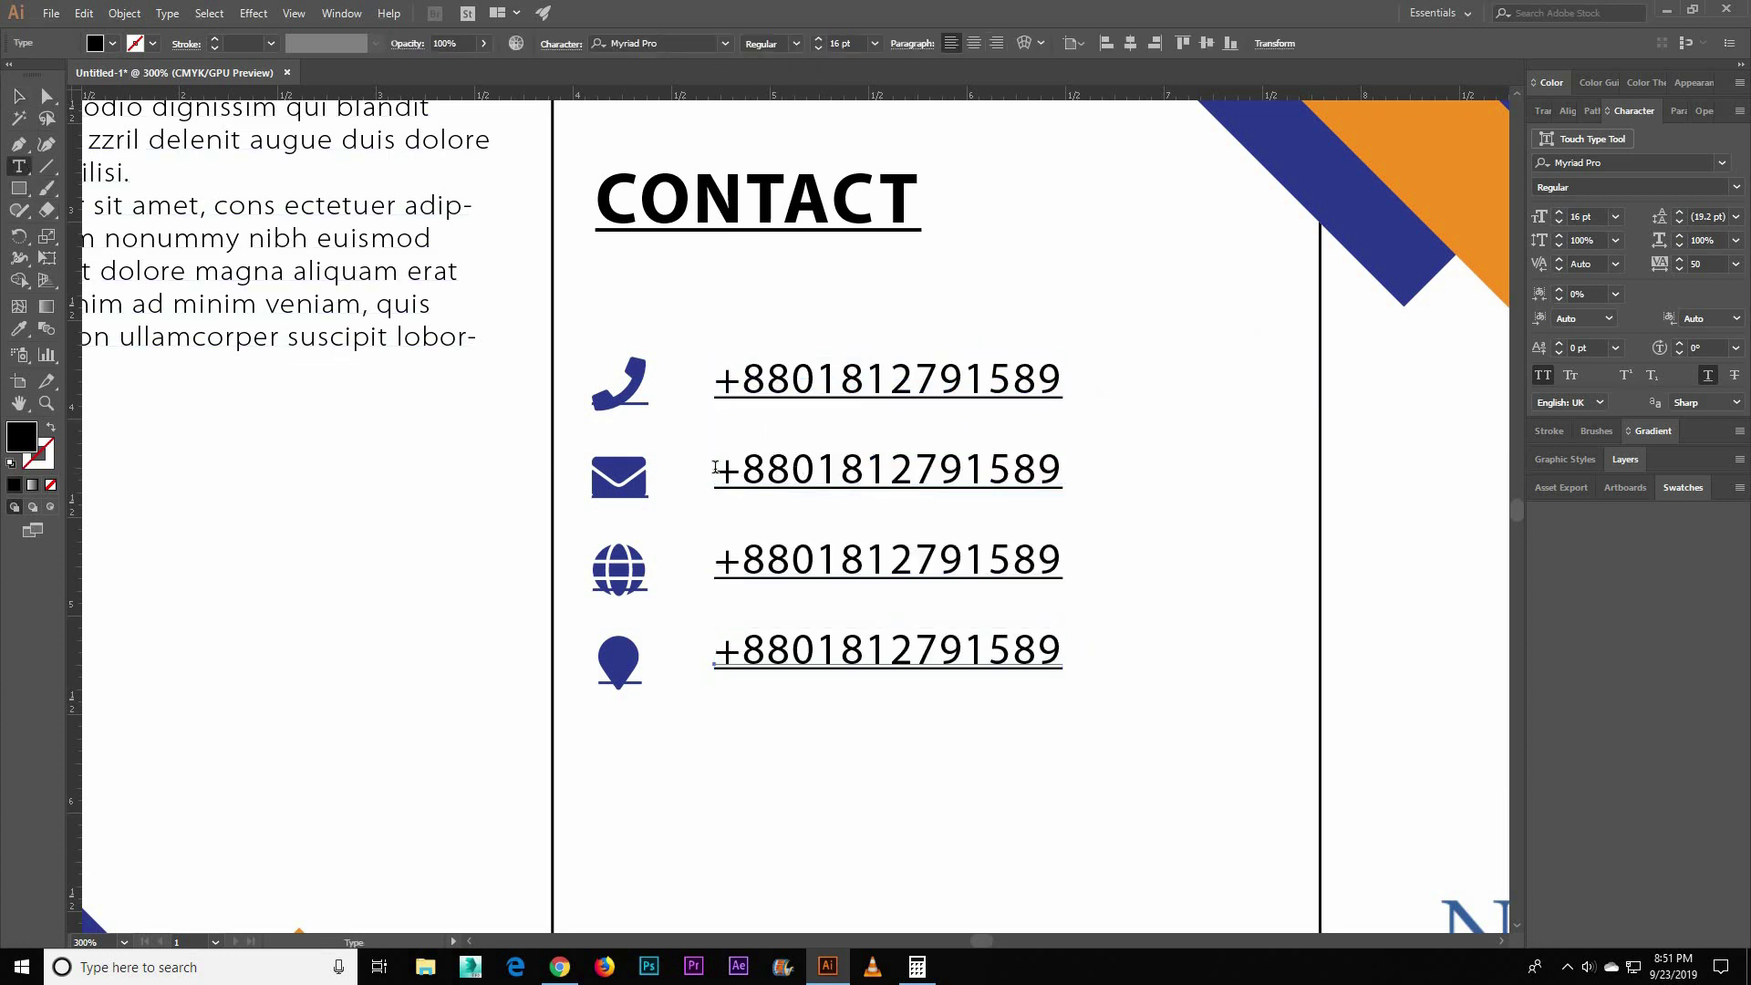
double_click(885, 470)
key(ctrl+a)
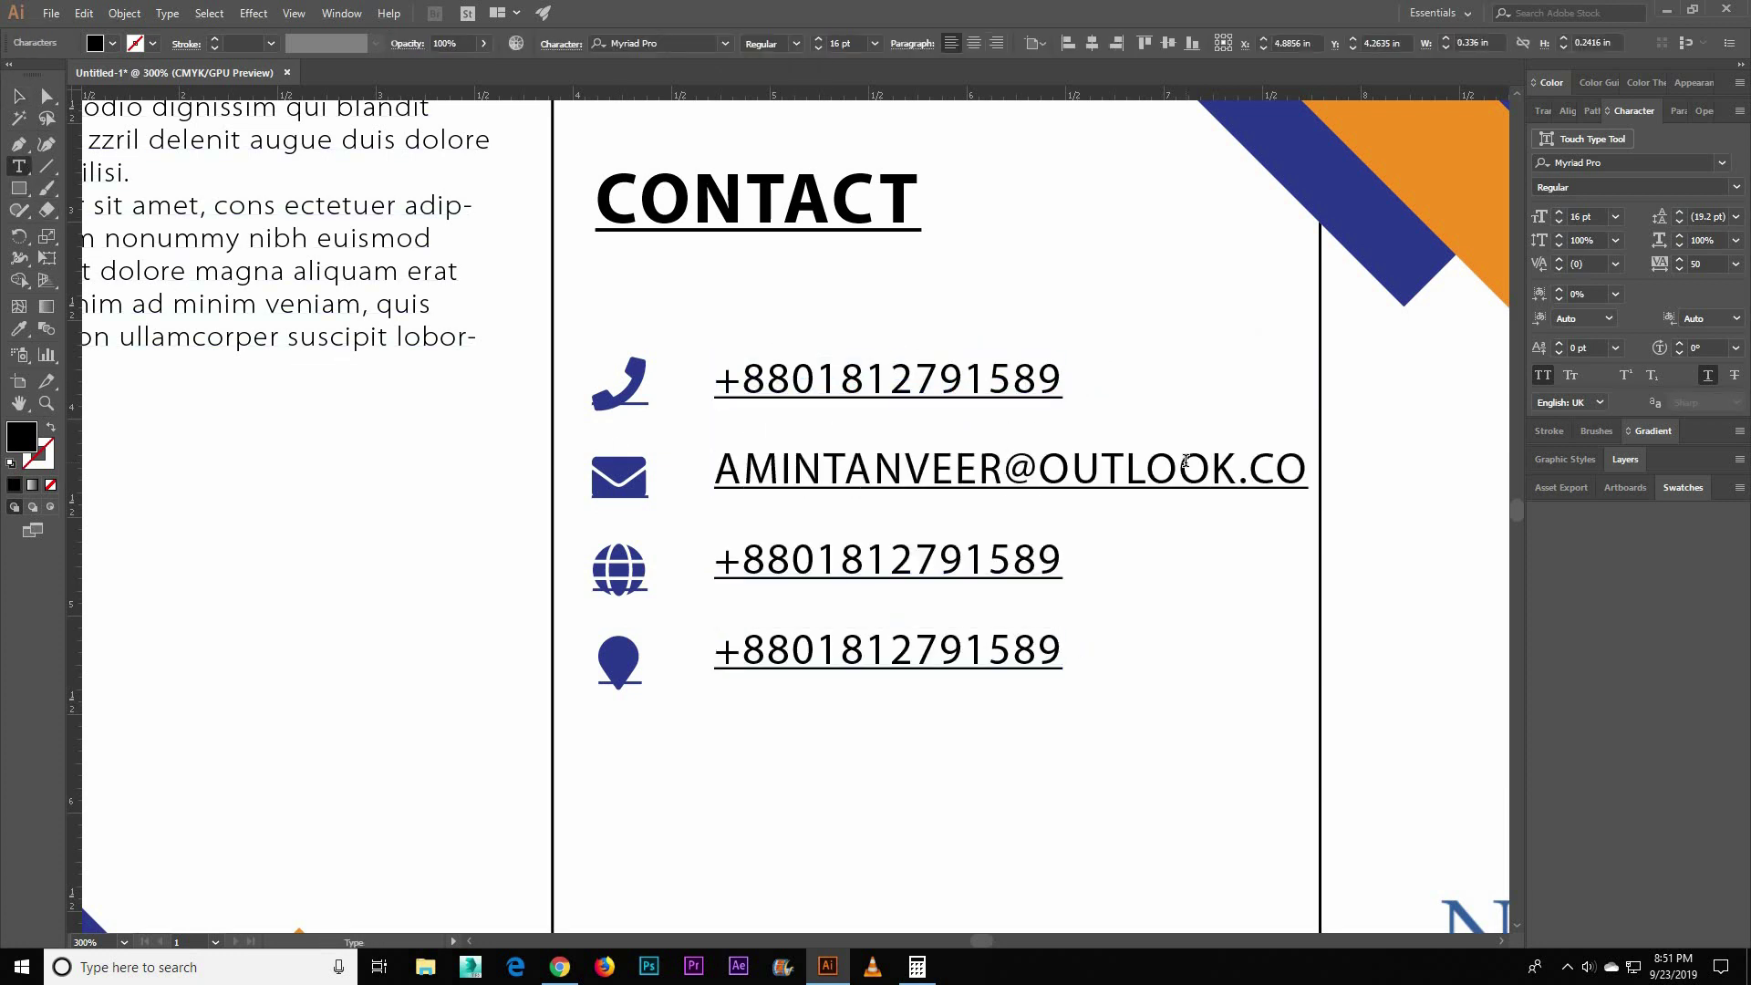
key(Escape)
click(1542, 375)
double_click(885, 560)
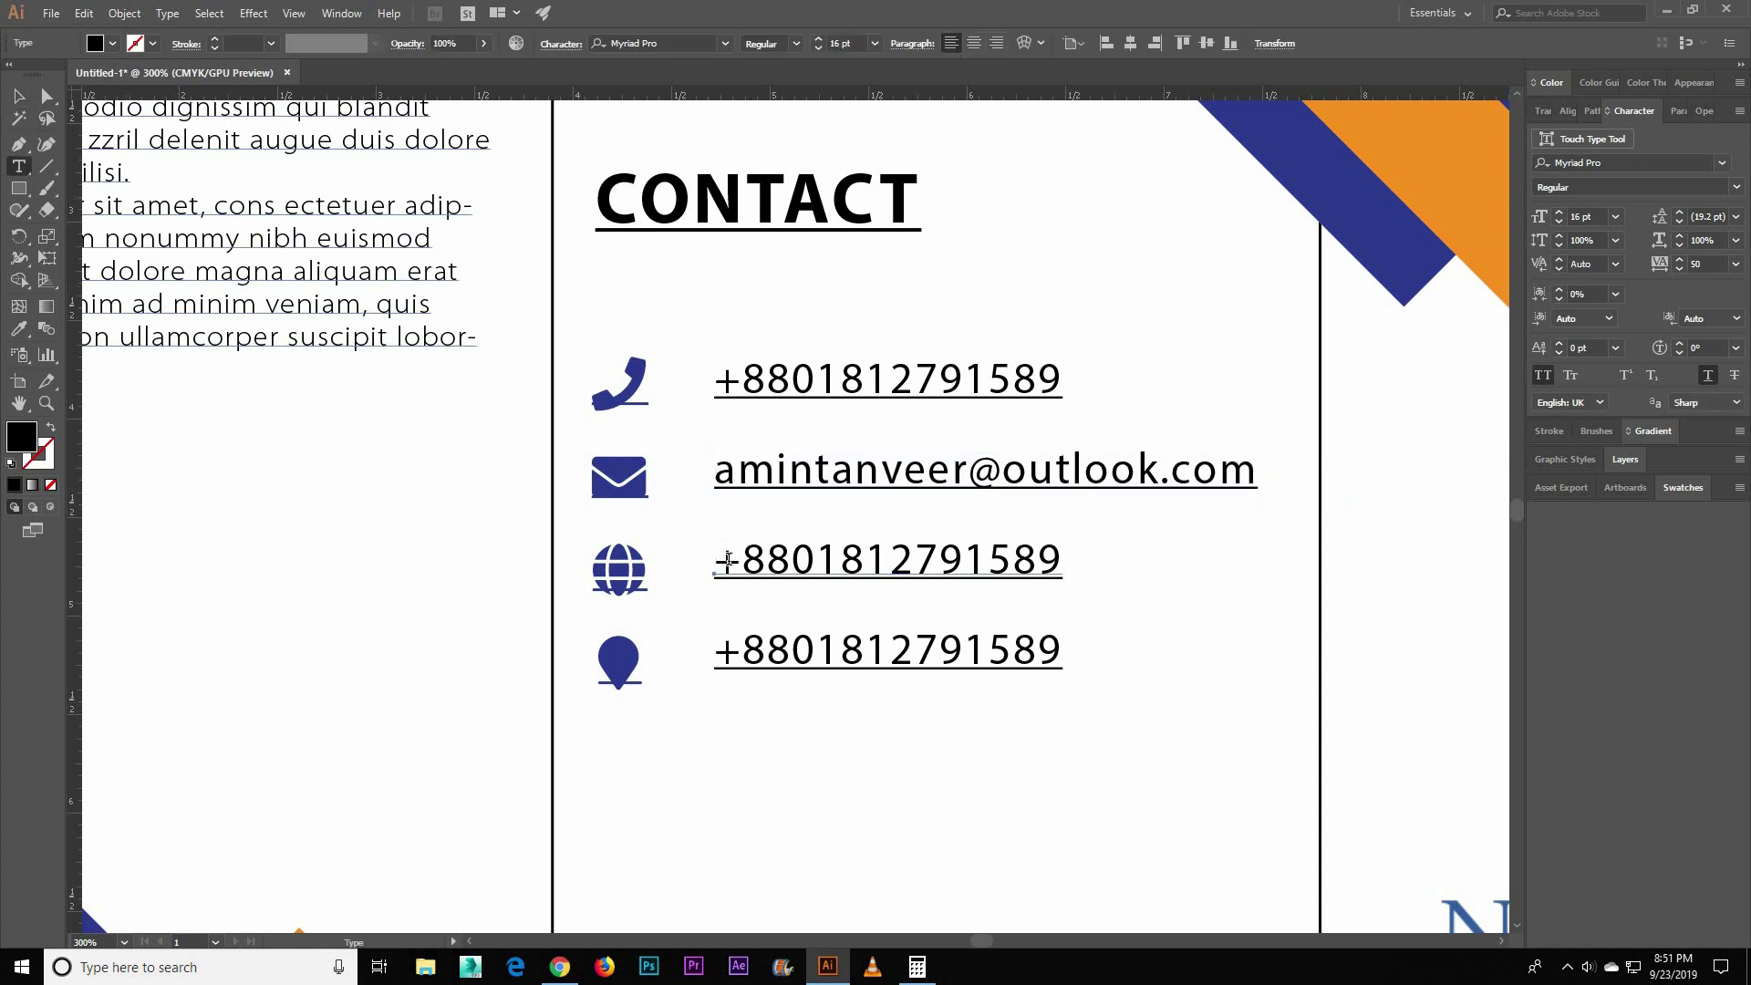
key(ctrl+a)
text(WWW.NVIT.COM.BD)
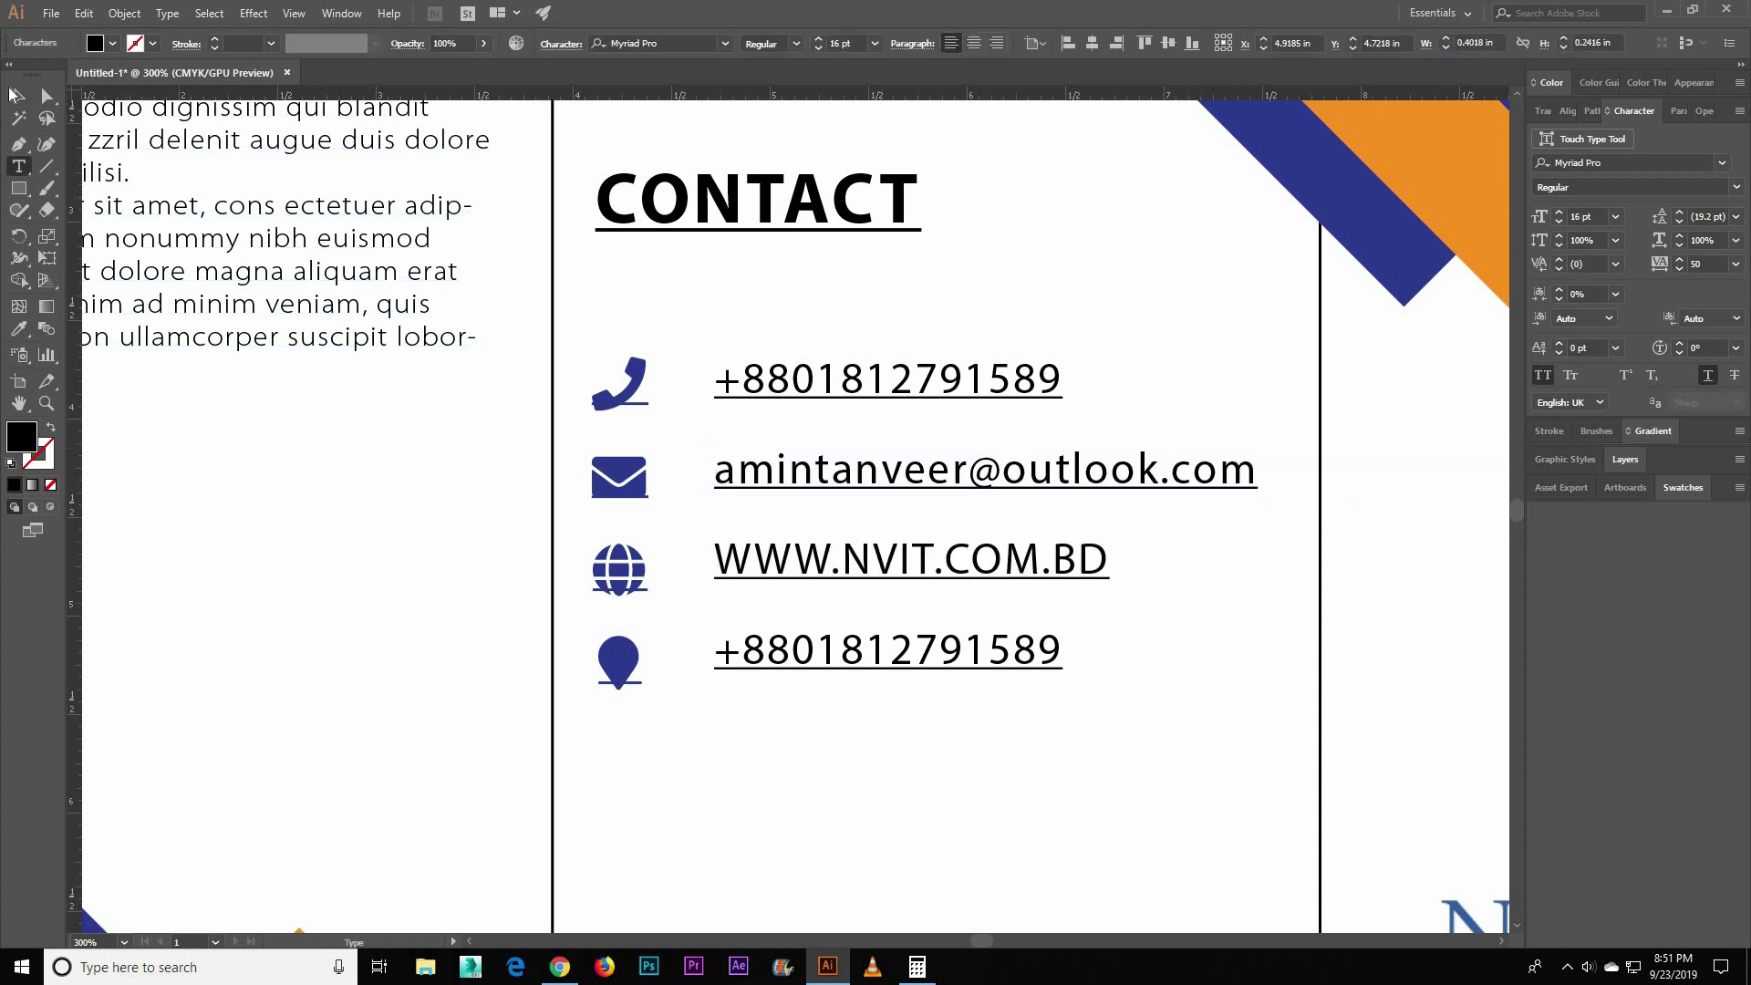
key(Escape)
key(ctrl+shift+k)
Step: Change the fourth row to a two-line postal address in title case, then deselect everything
double_click(876, 649)
key(ctrl+a)
text(ADM)
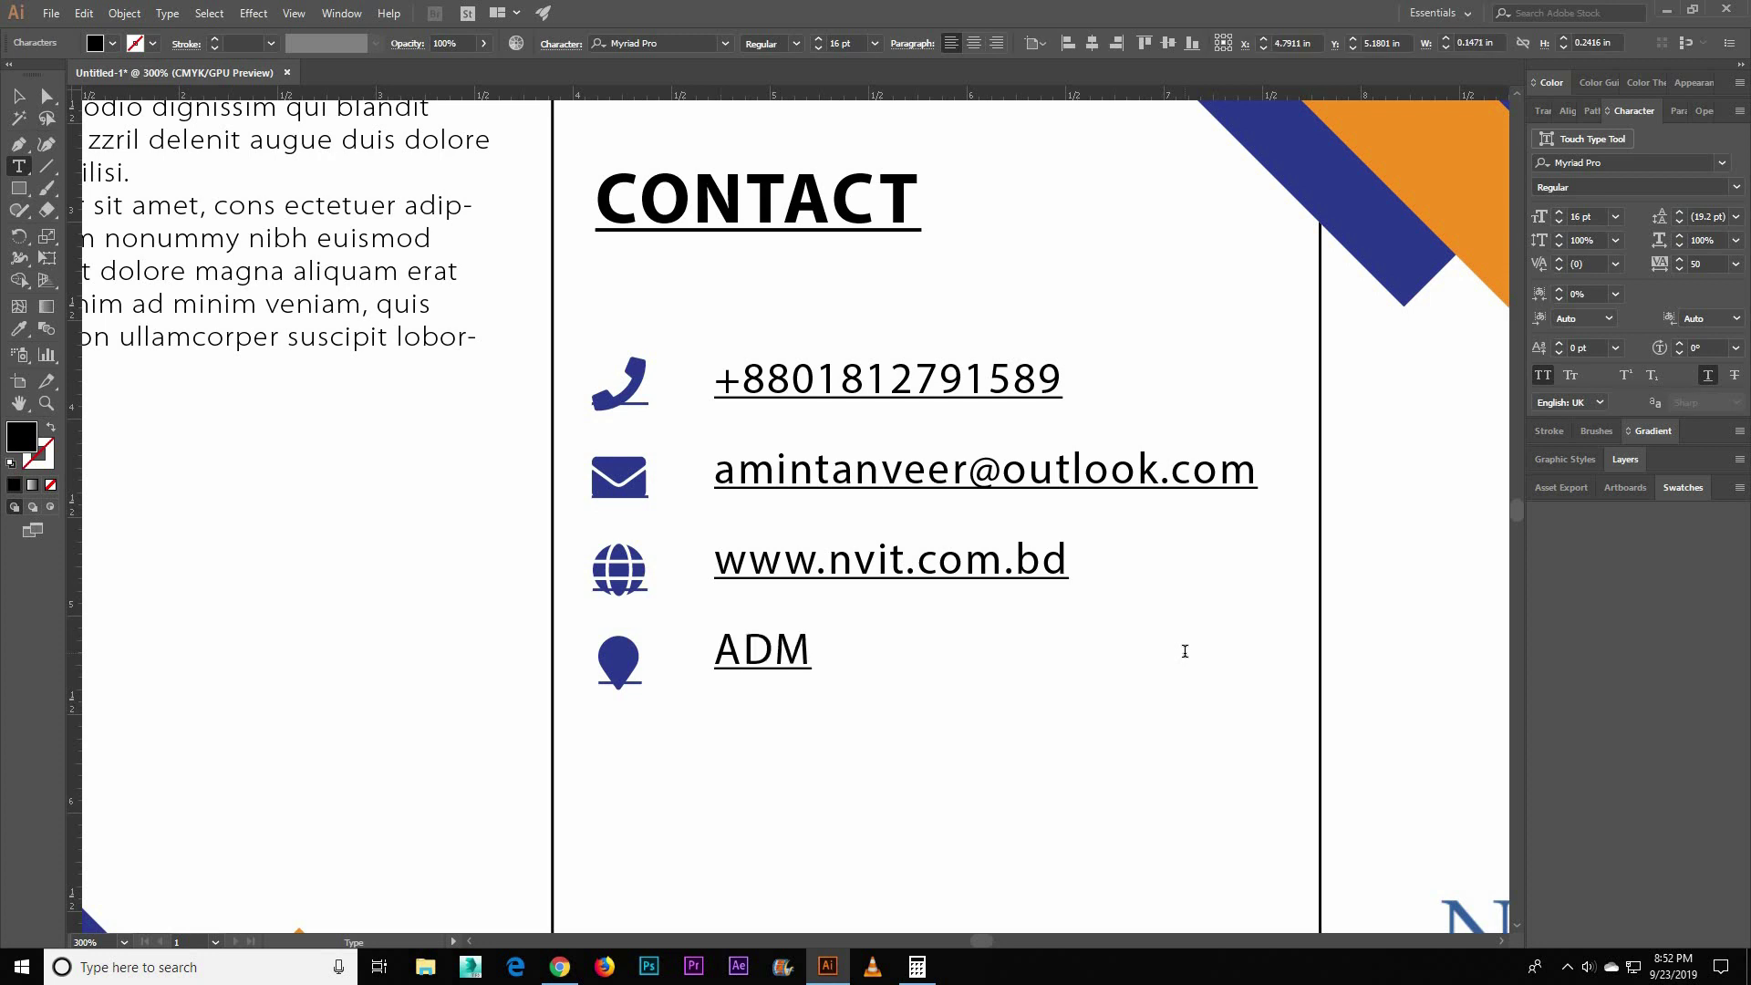
text(IN RESORT , EAST NASIRABAD)
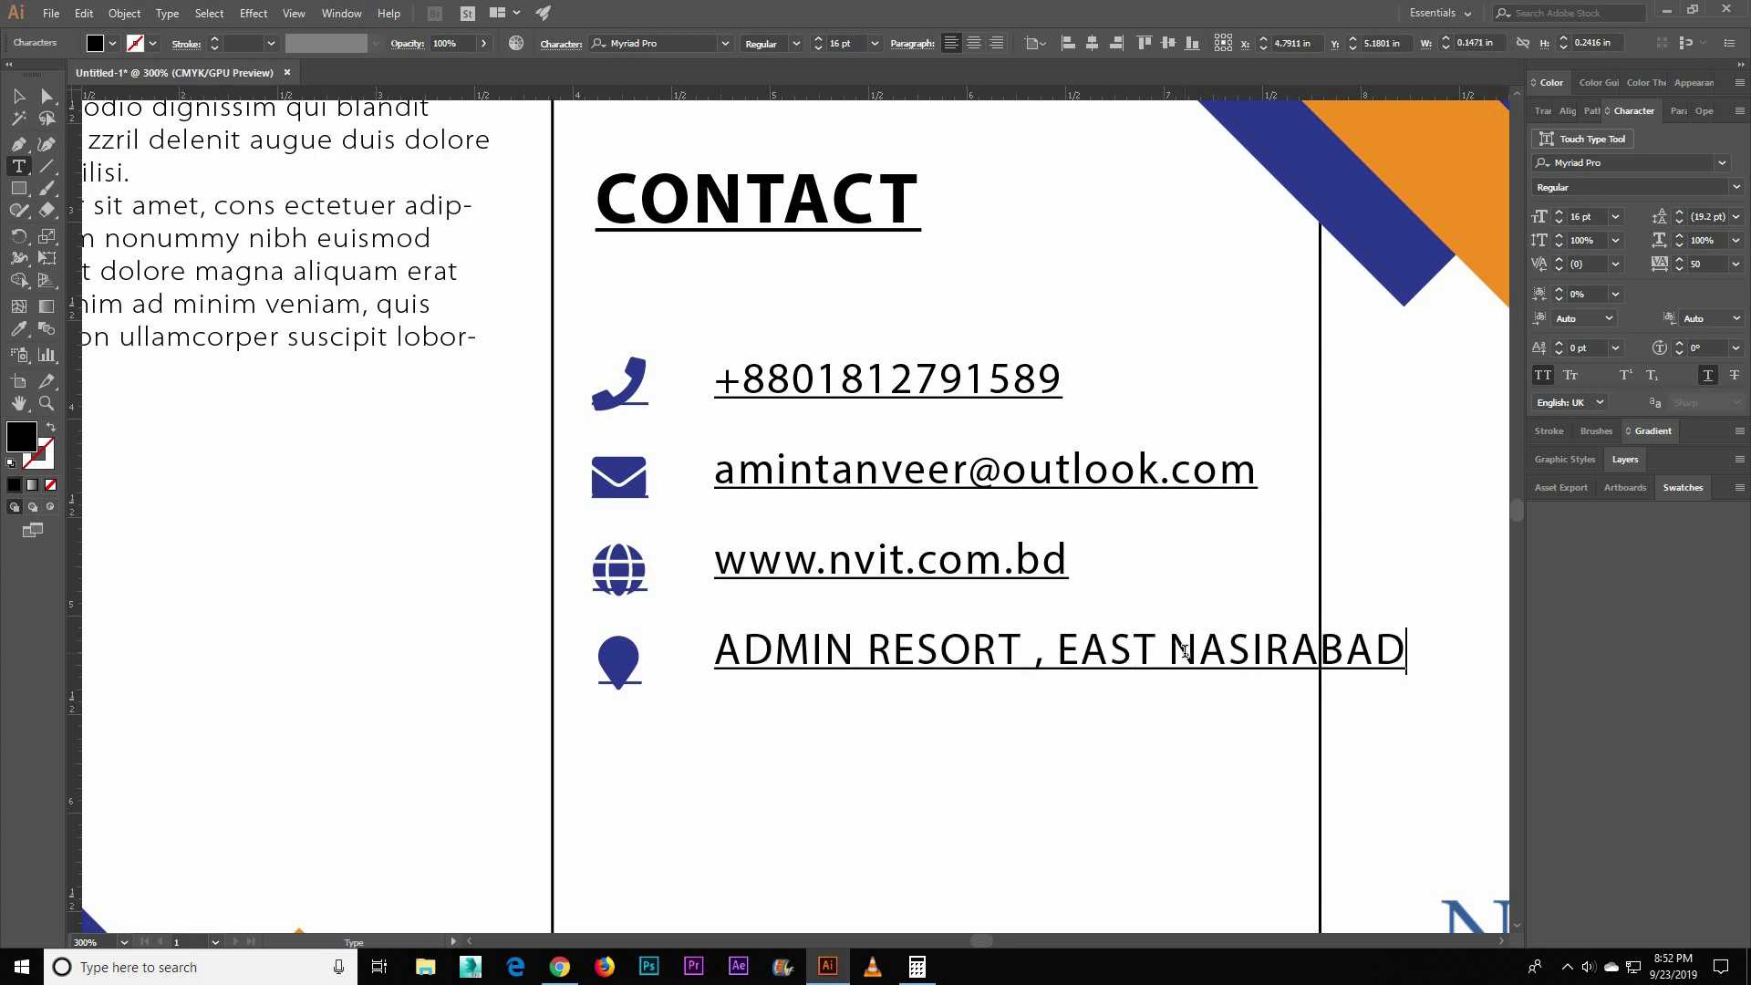
key(BackSpace)
key(BackSpace)
key(BackSpace)
key(BackSpace)
key(BackSpace)
key(BackSpace)
key(Return)
text(NASIRABAD)
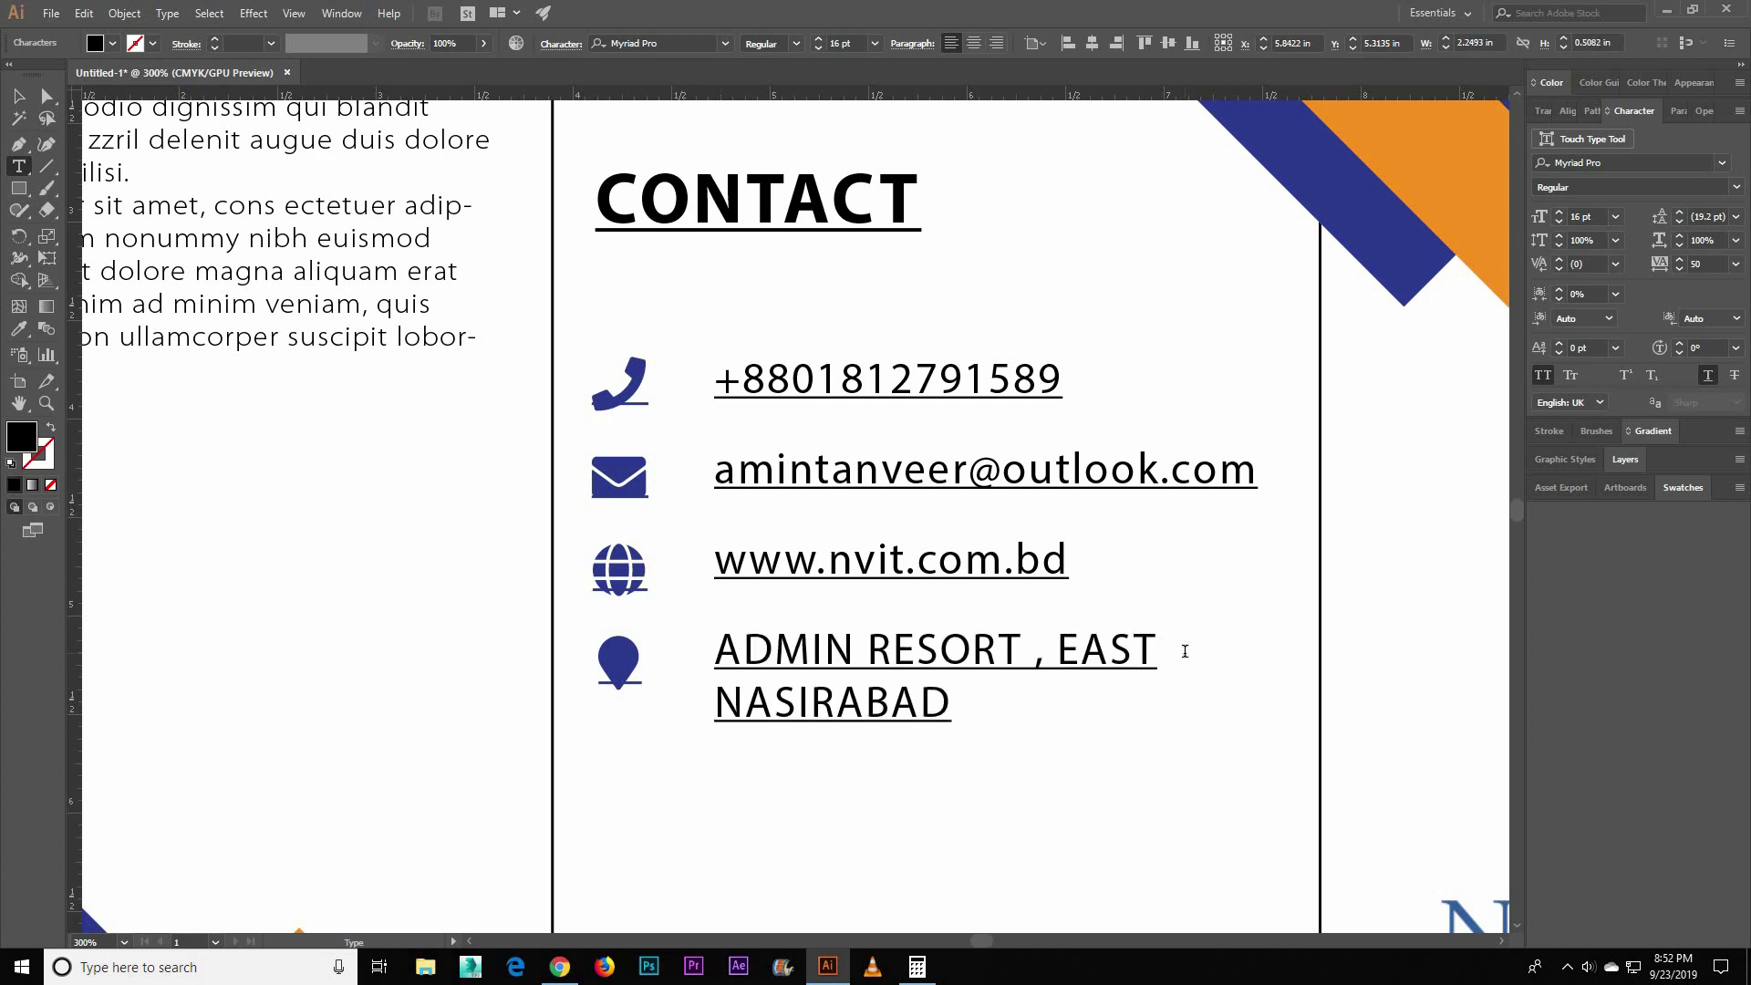
text( , CHITTAGONG)
key(ctrl+a)
key(ctrl+shift+k)
key(Escape)
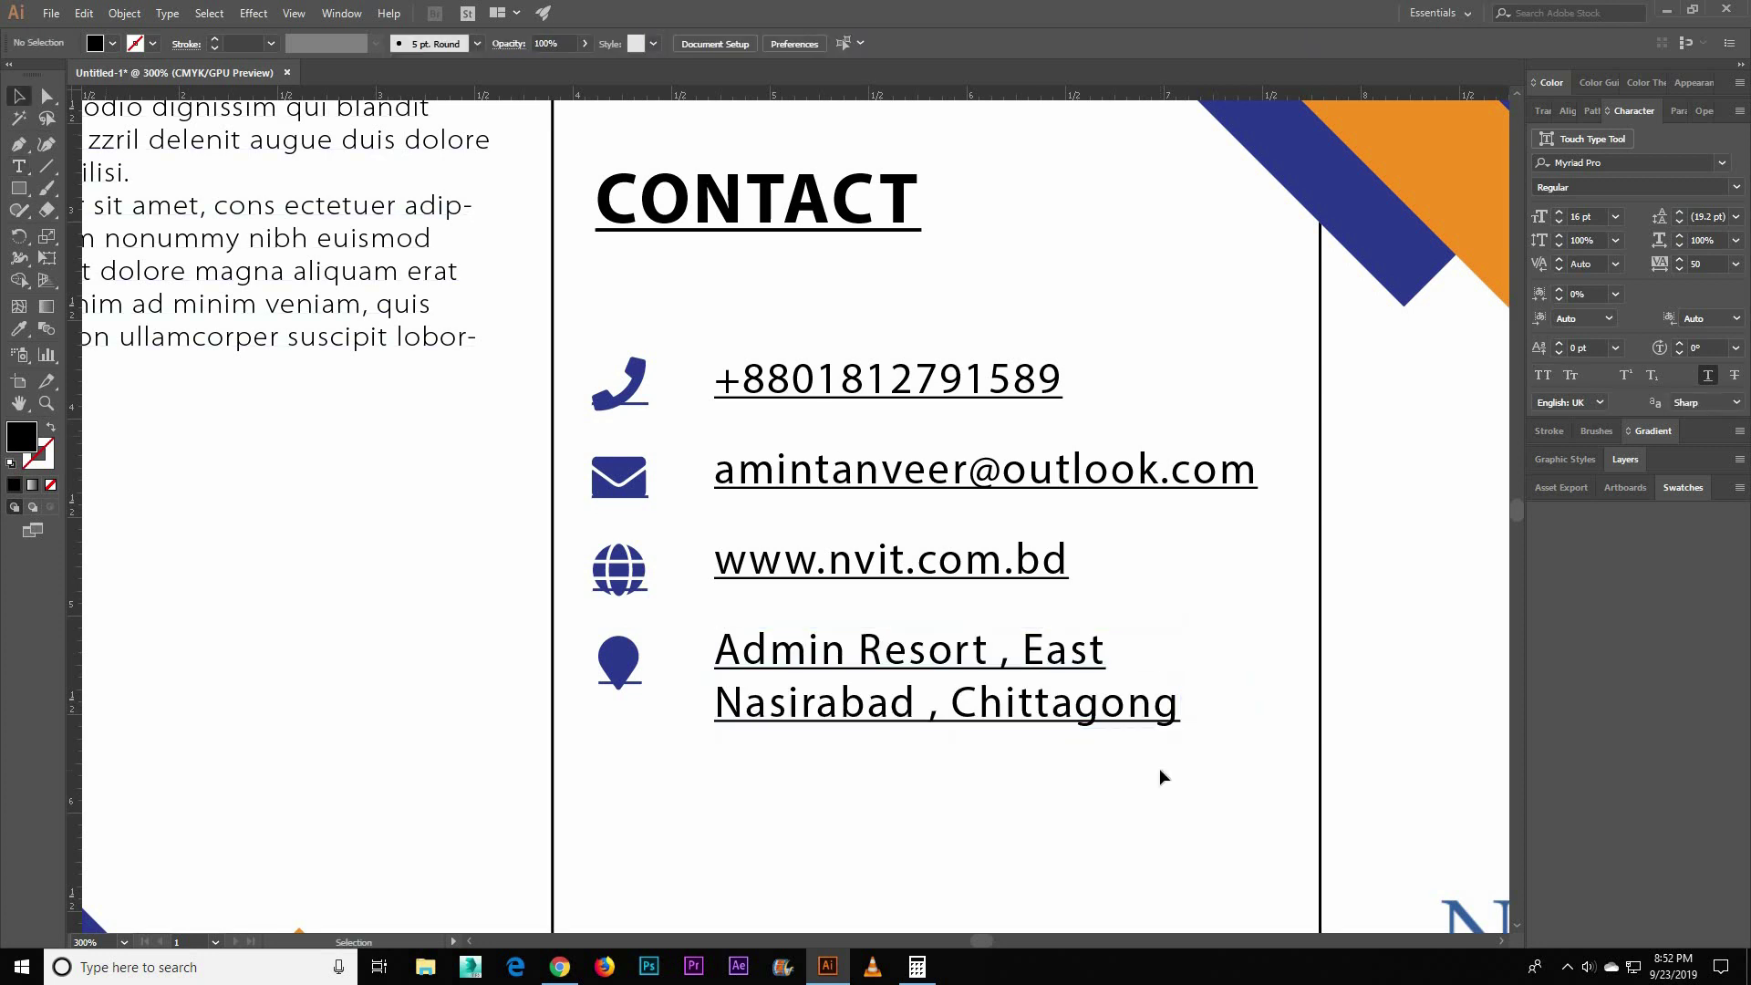
key(ctrl+a)
key(ctrl+shift+a)
Step: Fit the tri-fold in view and nudge the OUR VISION body text slightly down
key(ctrl+1)
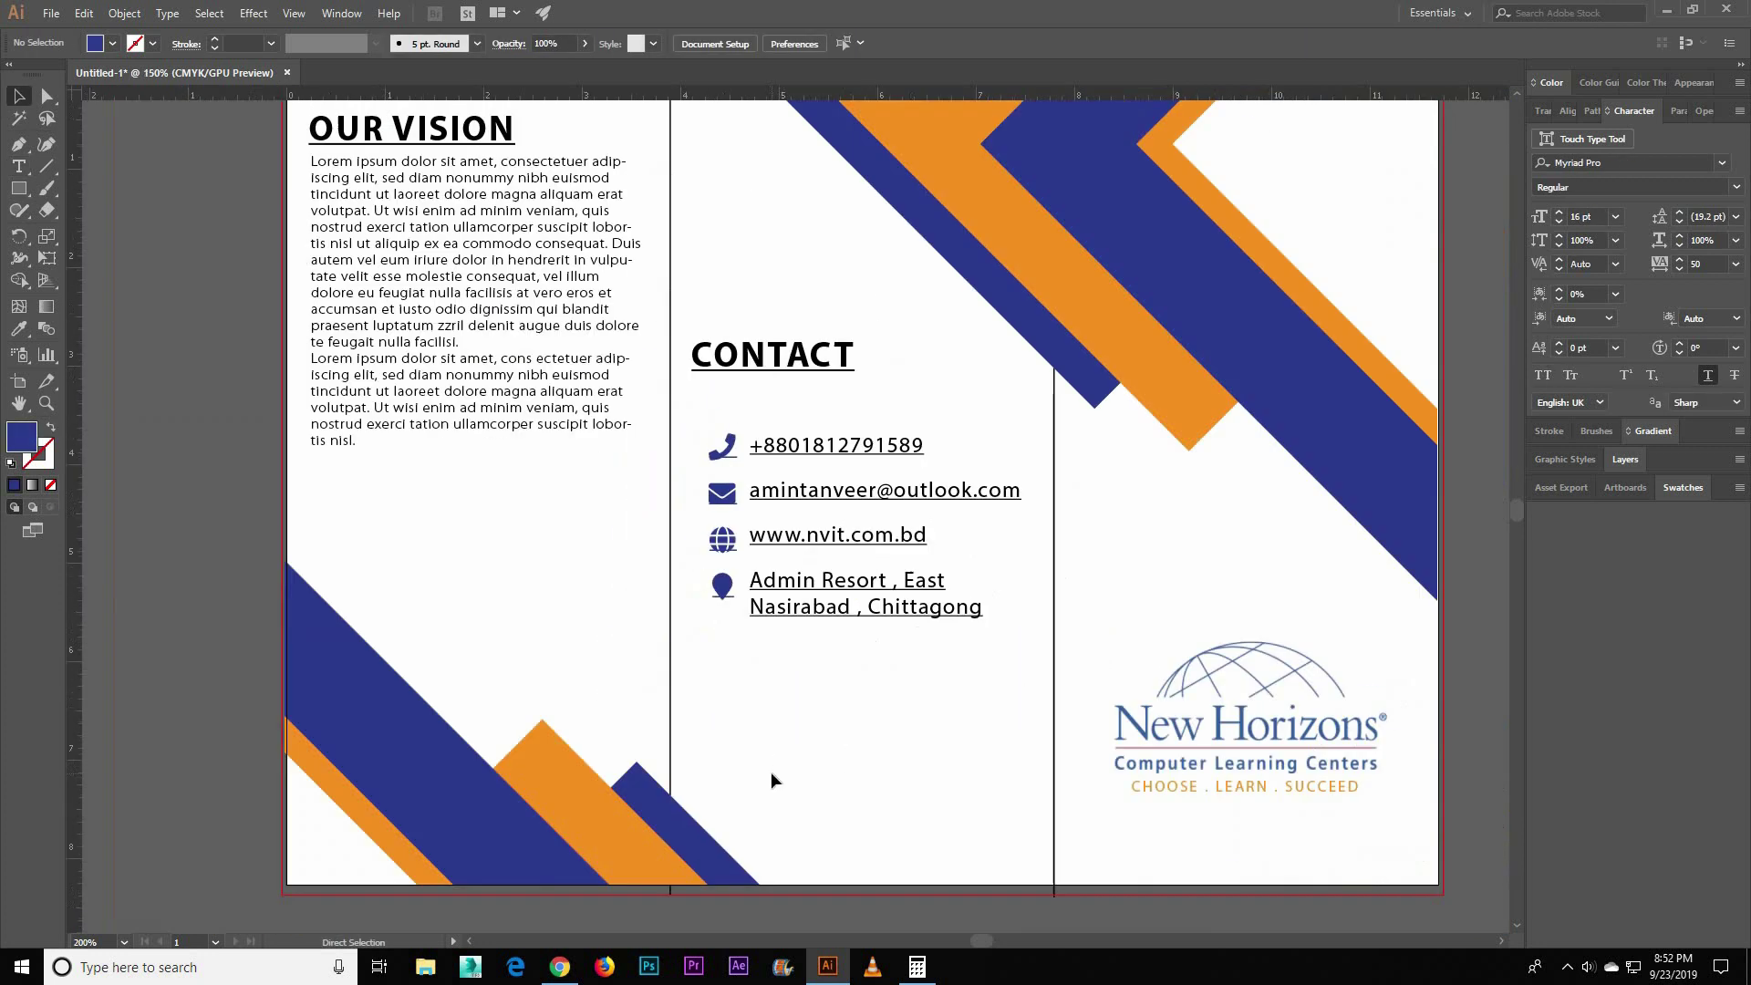
key(ctrl+plus)
key(ctrl+a)
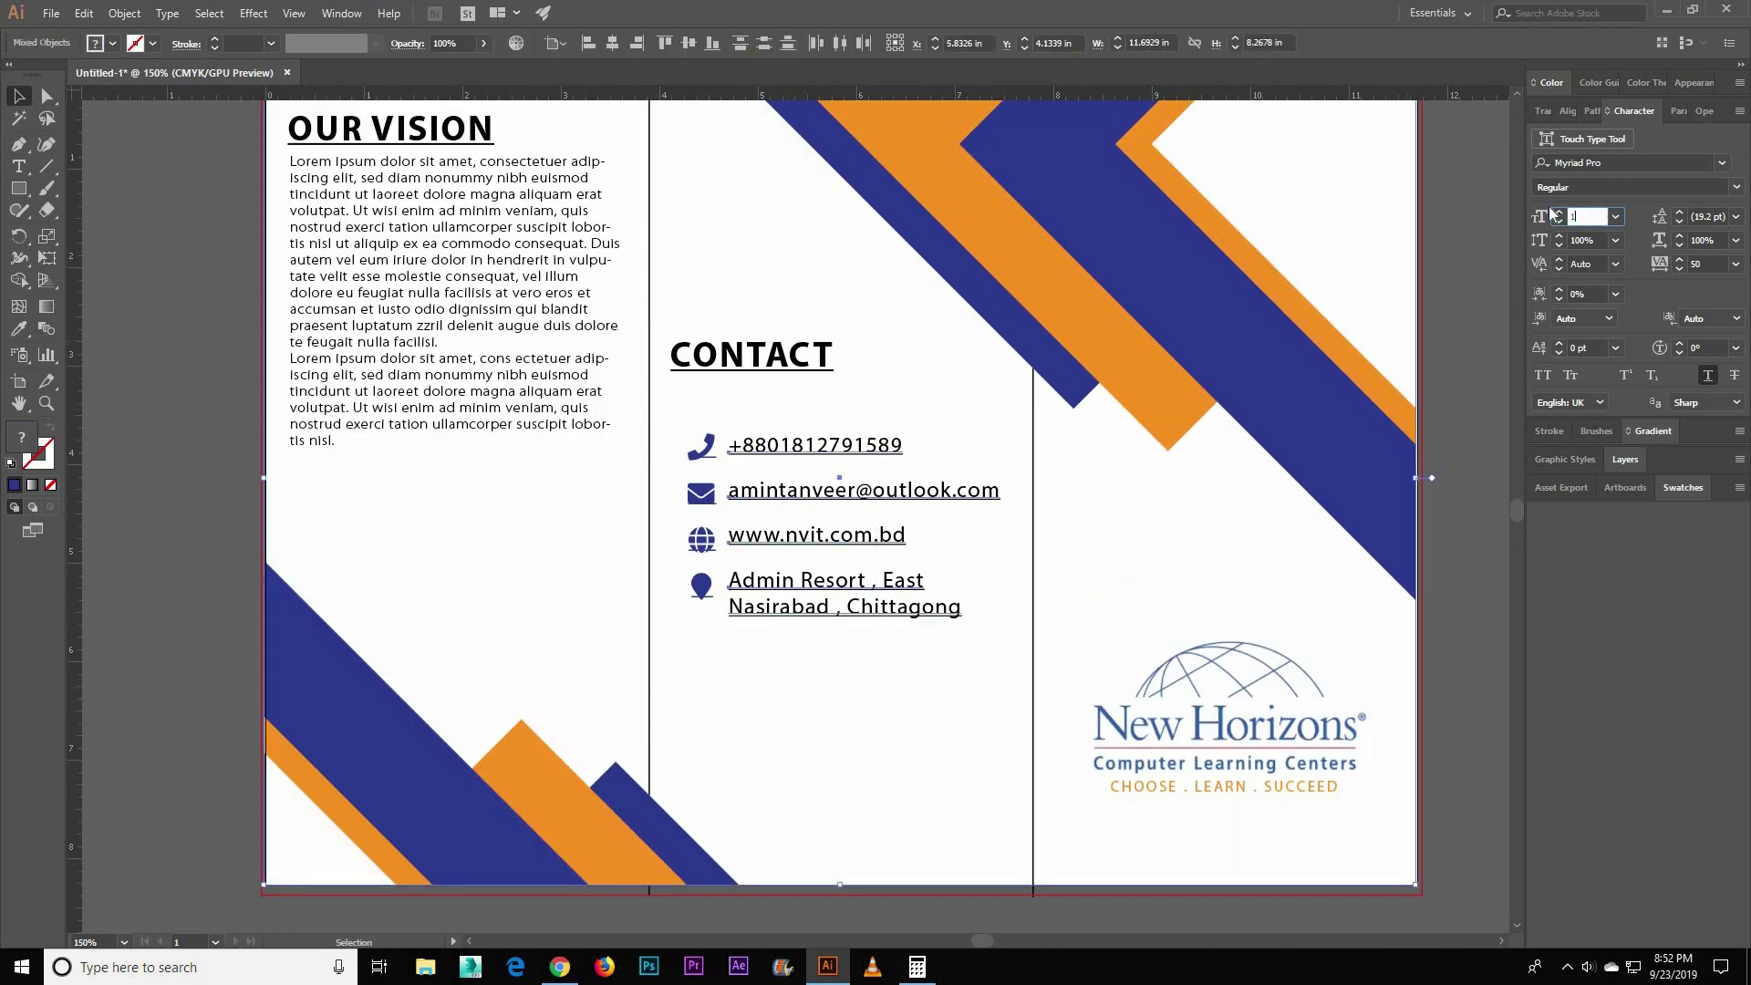
key(ctrl+shift+a)
key(ctrl+plus)
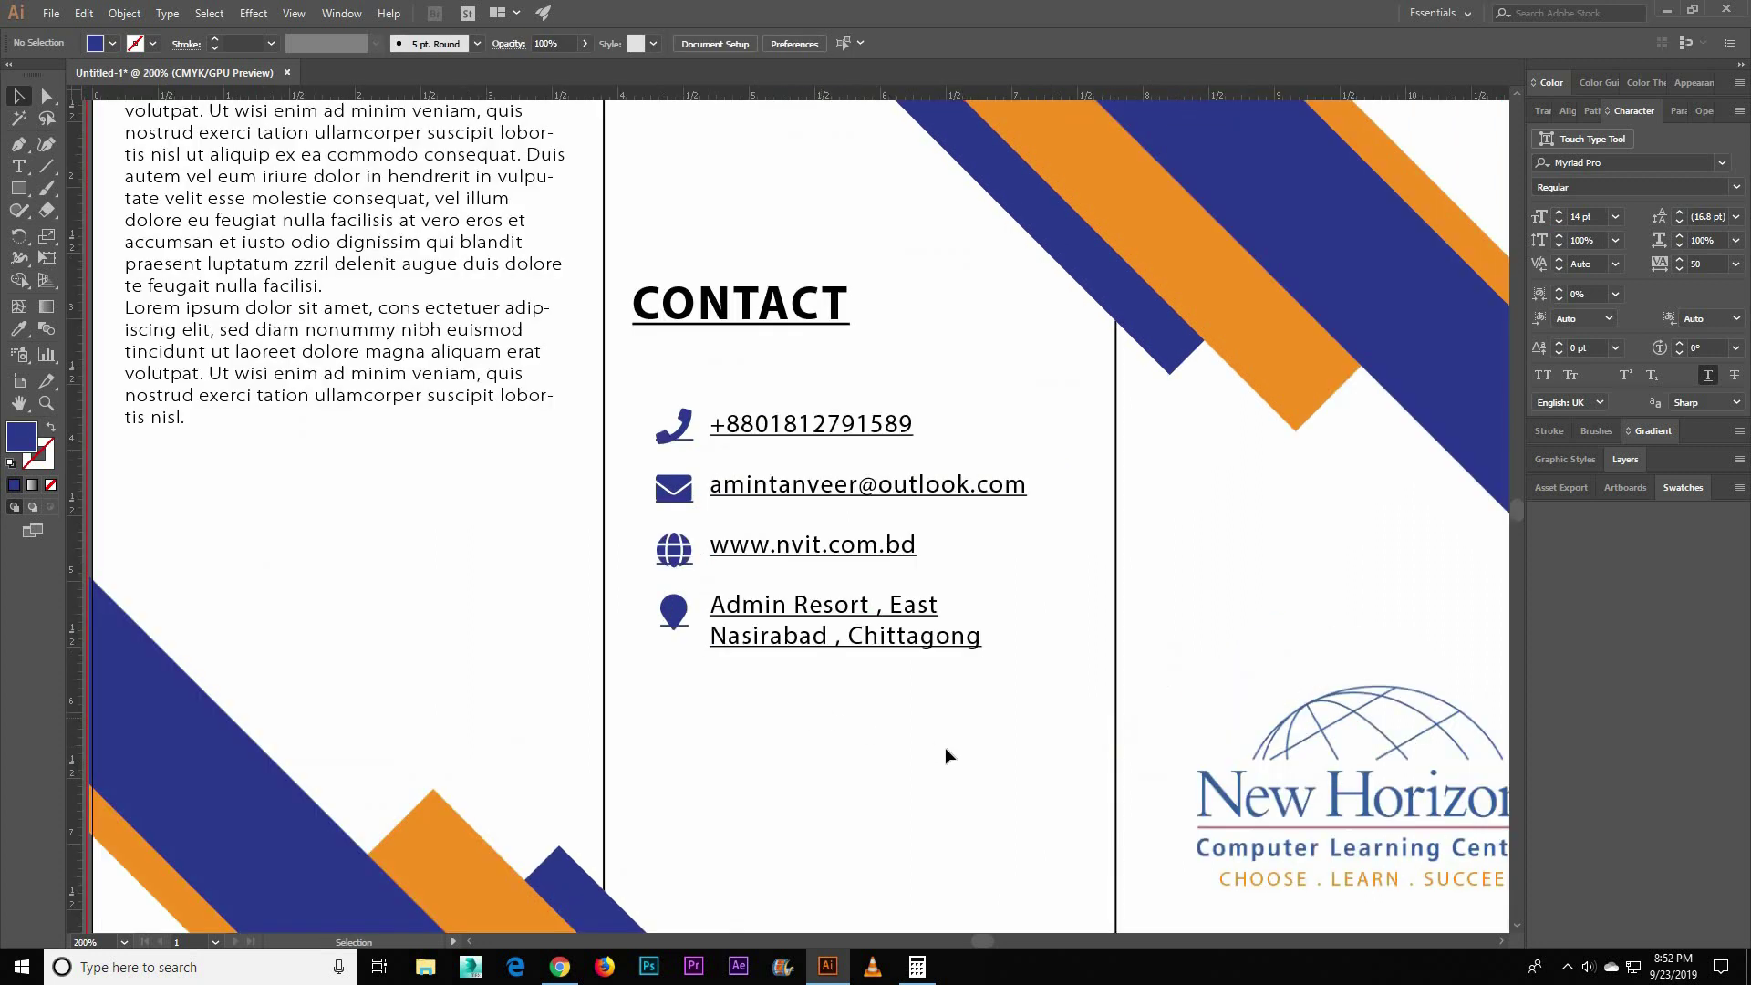
key(ctrl+minus)
key(ctrl+minus)
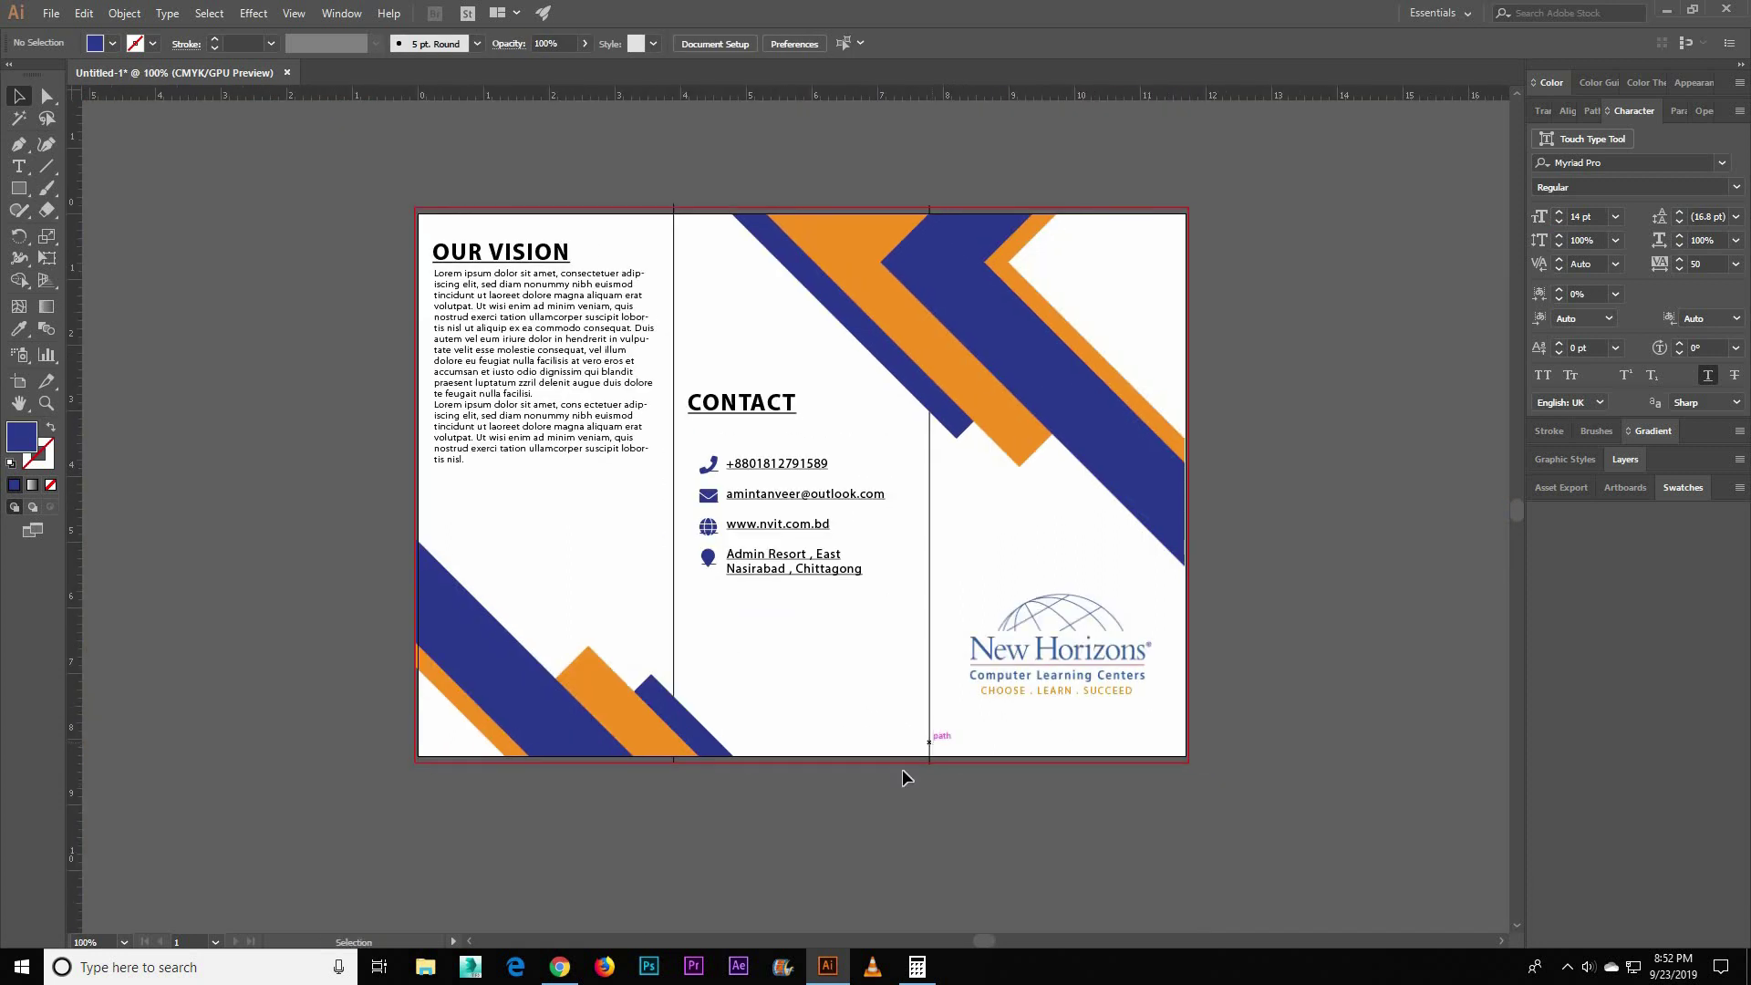
drag(547, 383, 547, 390)
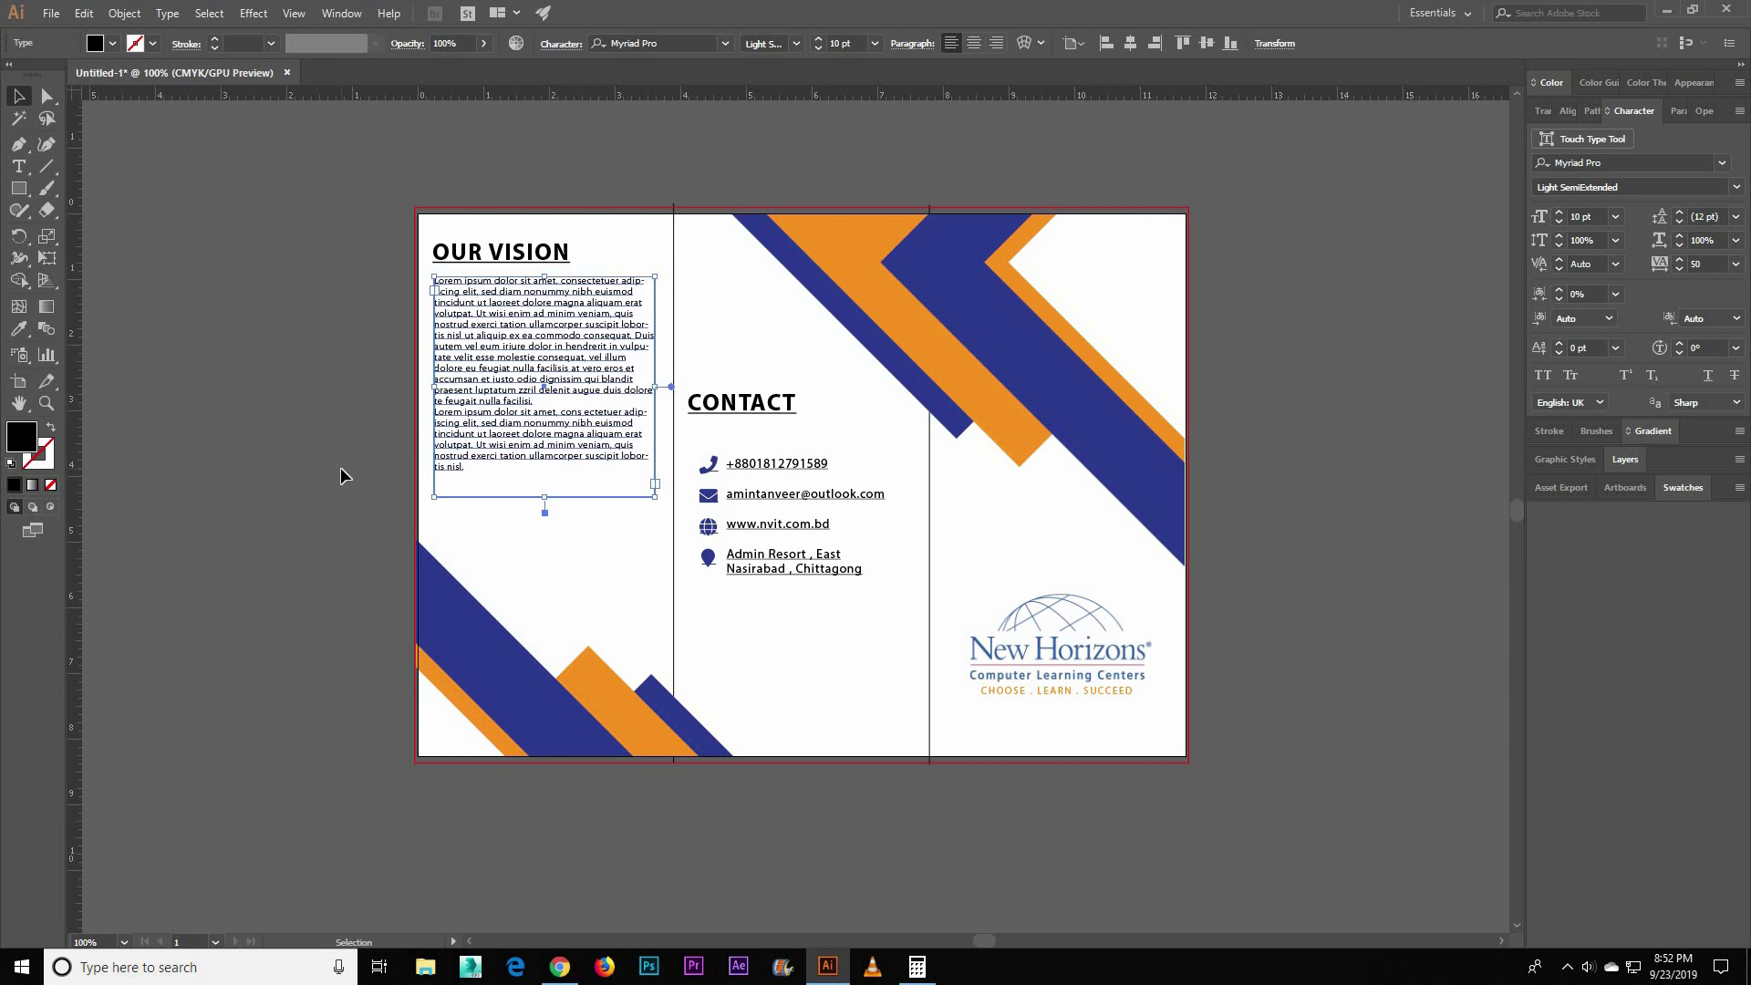
click(341, 474)
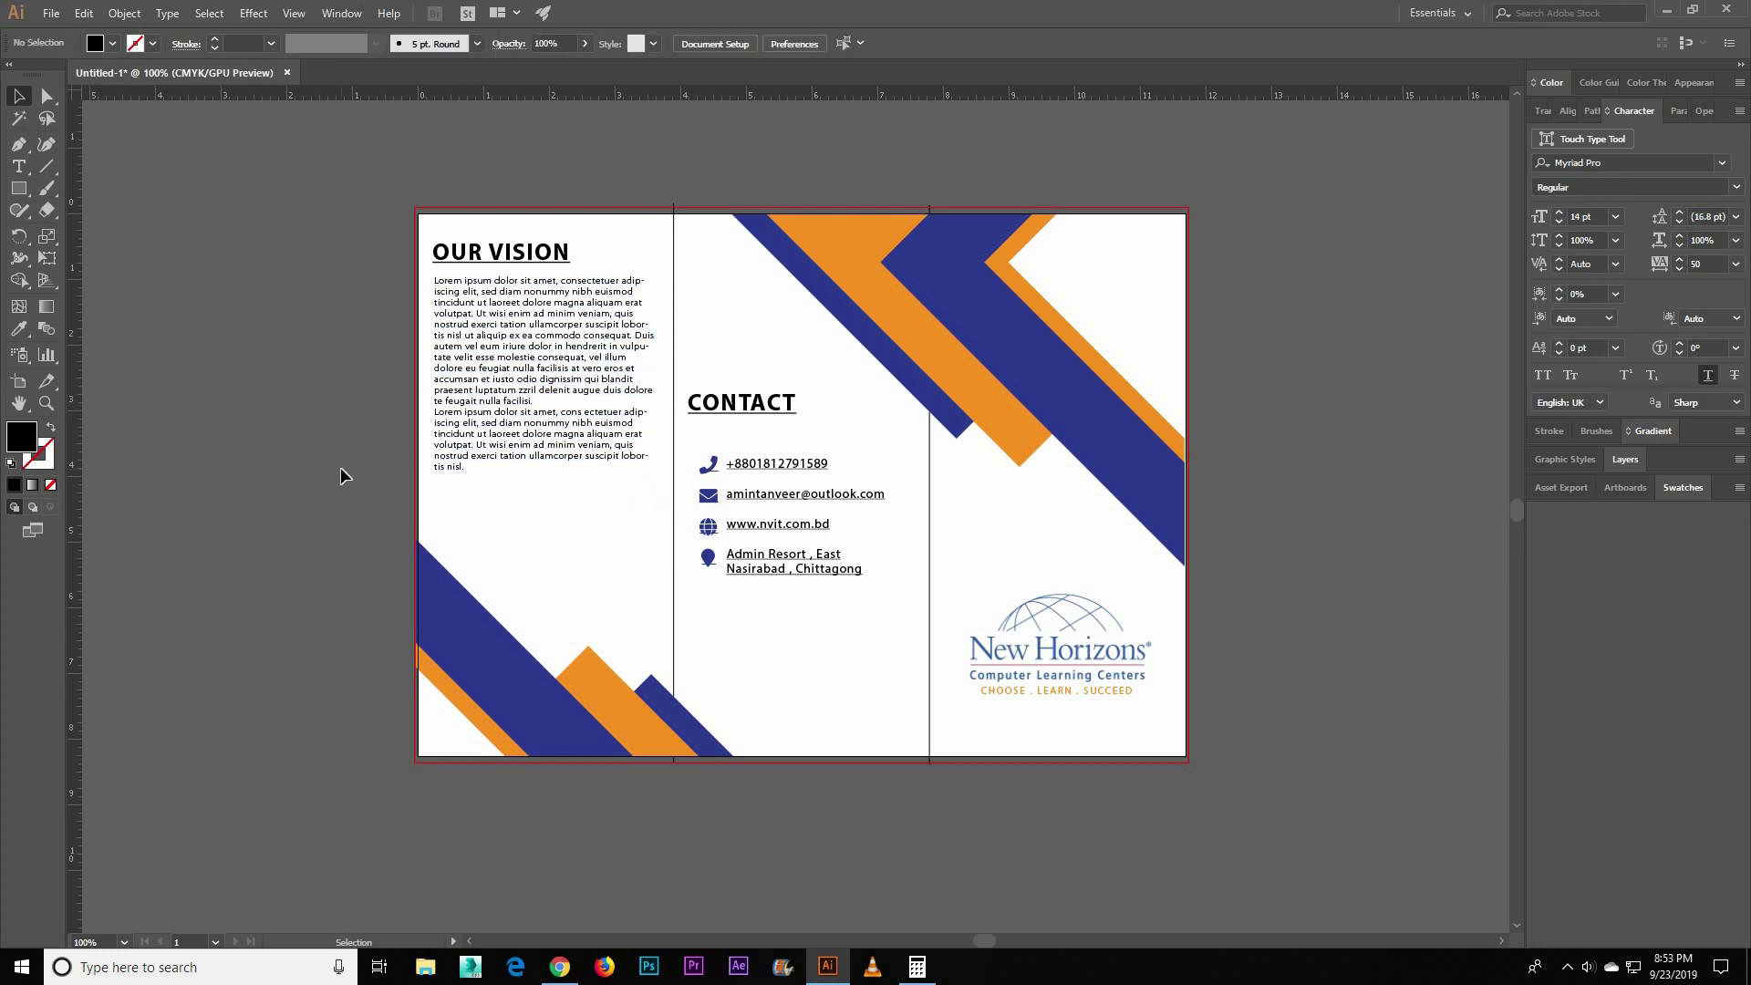
key(ctrl+plus)
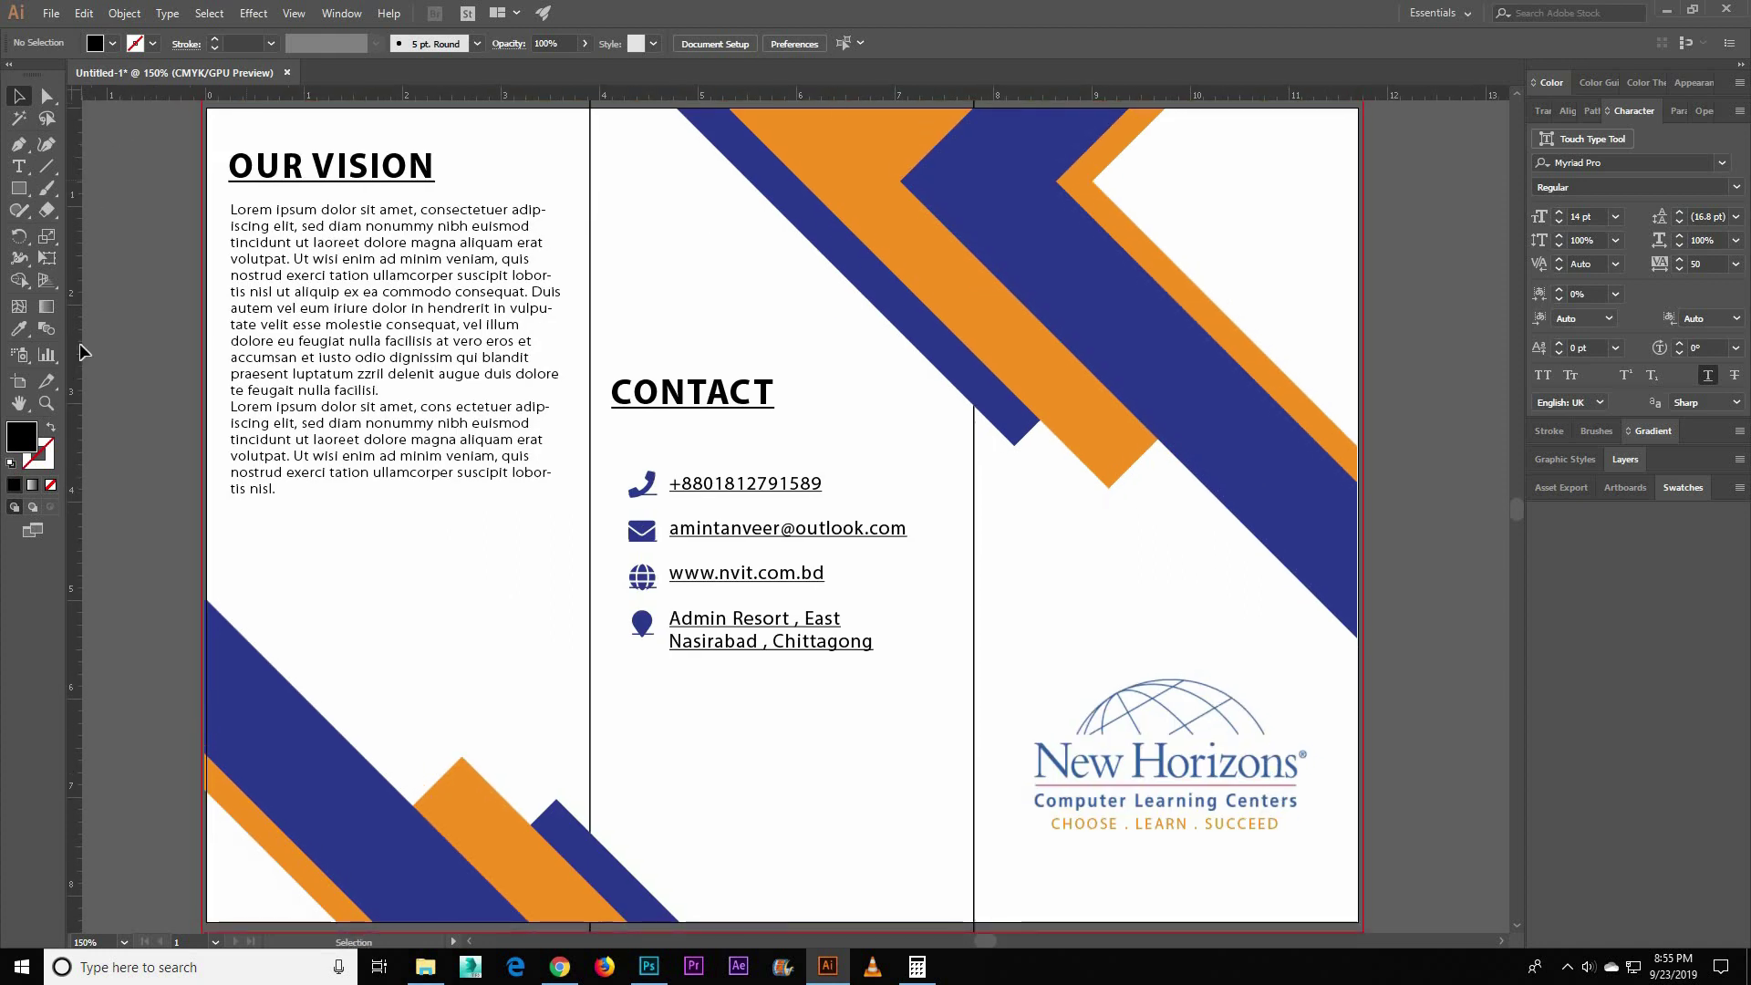
click(46, 381)
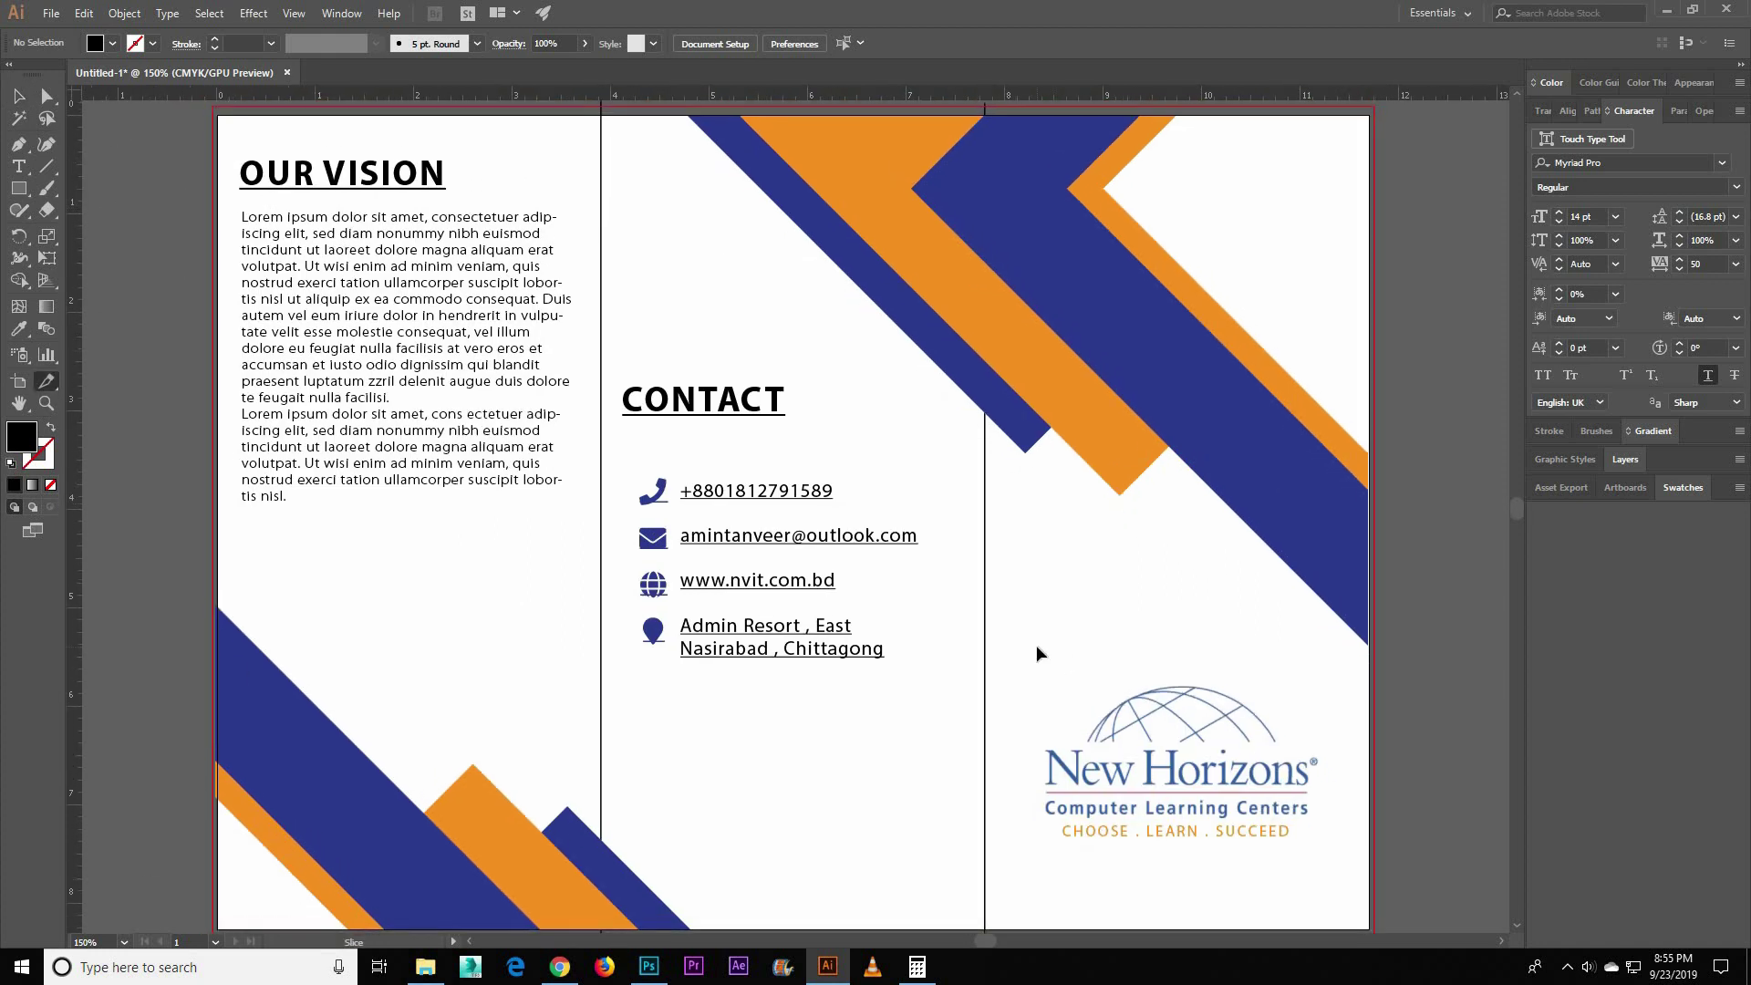
key(ctrl+minus)
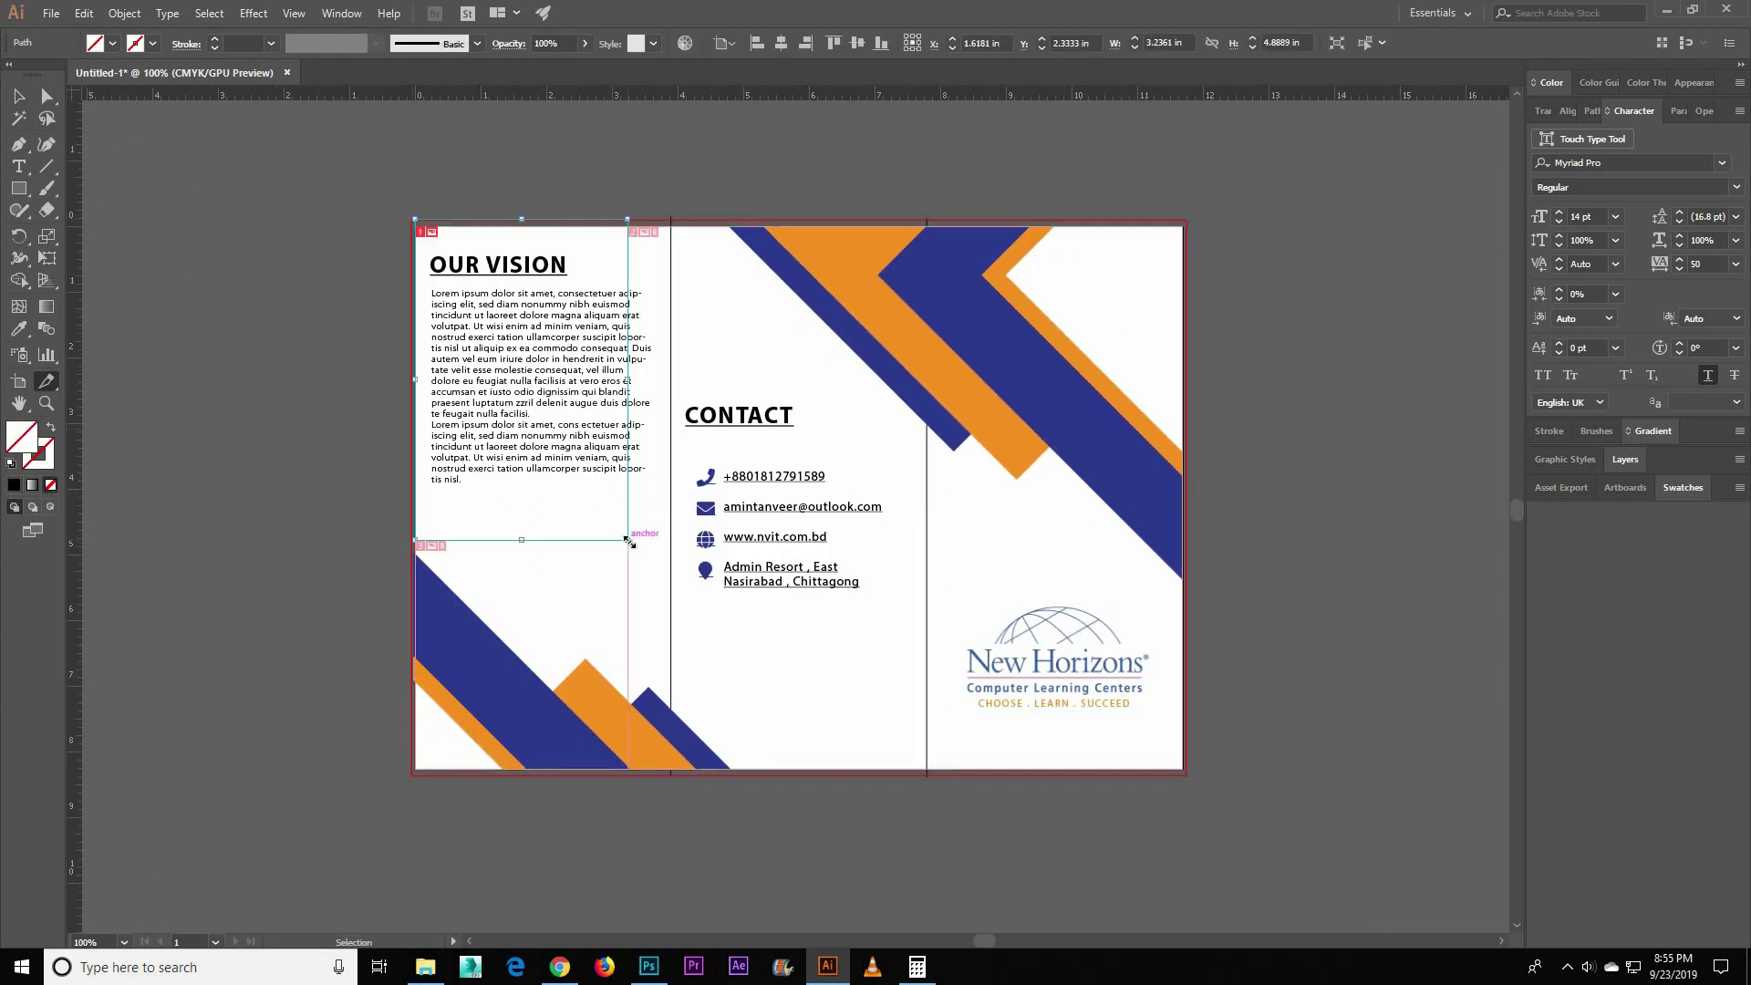
Step: Draw three slices, one over each brochure panel
drag(416, 219, 680, 769)
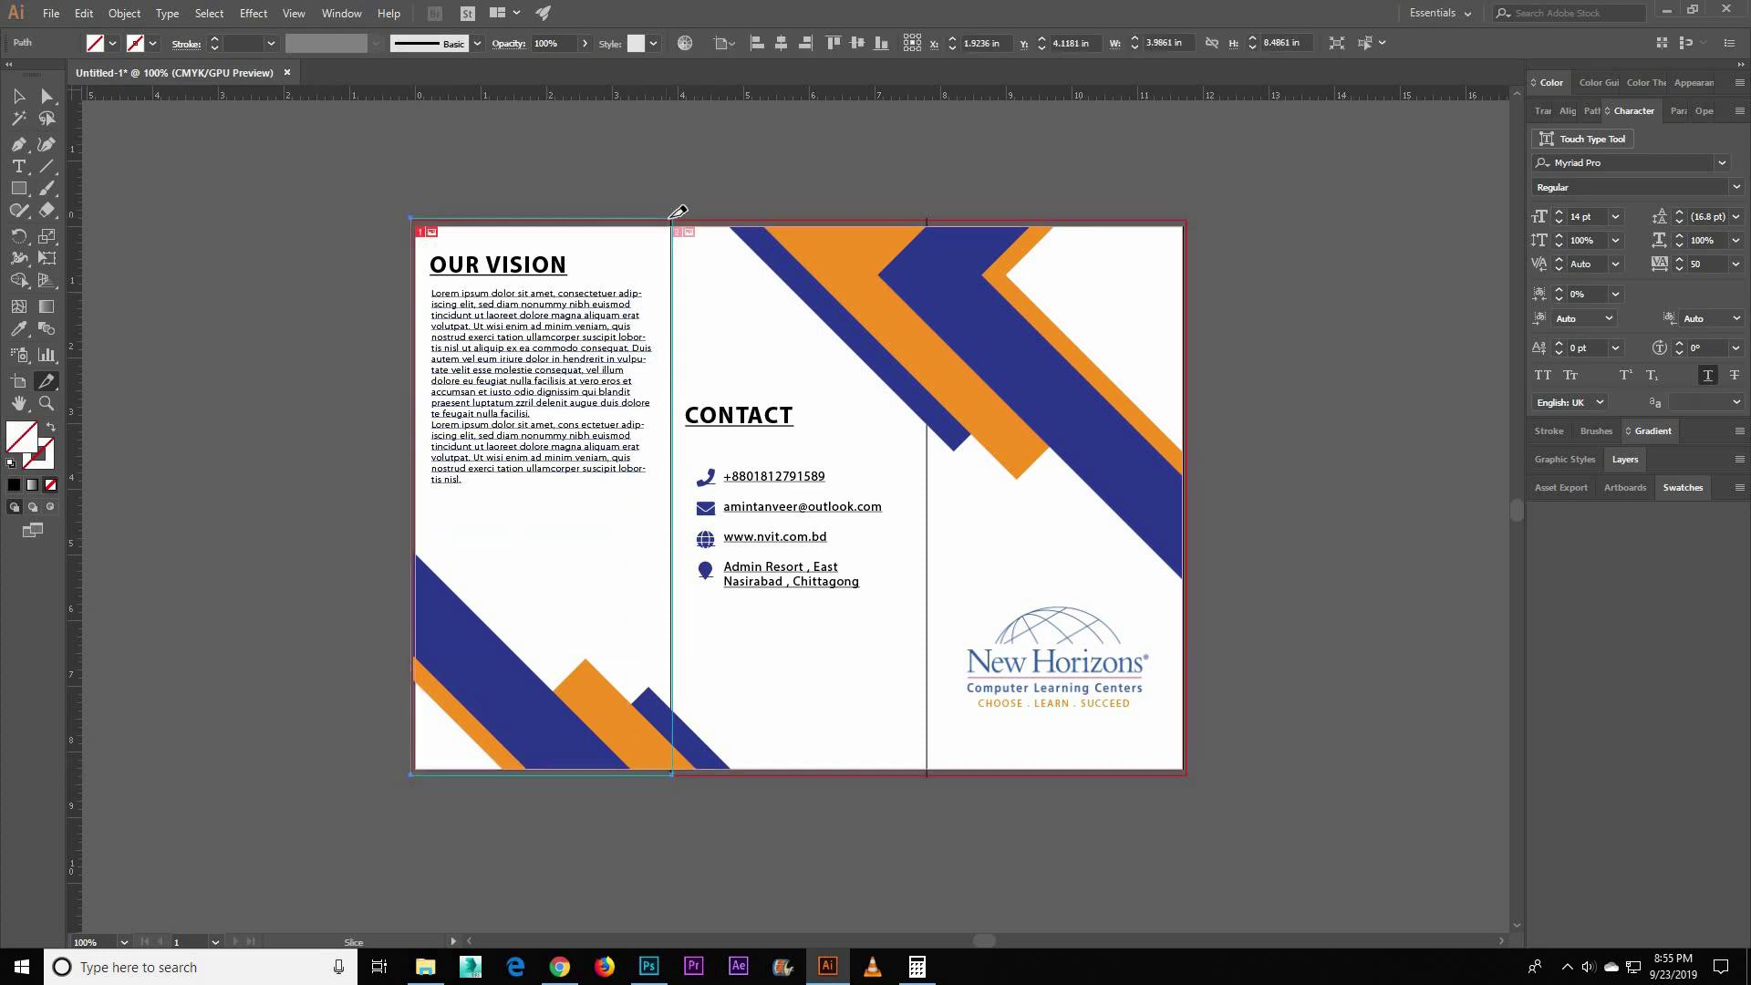
drag(672, 218, 927, 770)
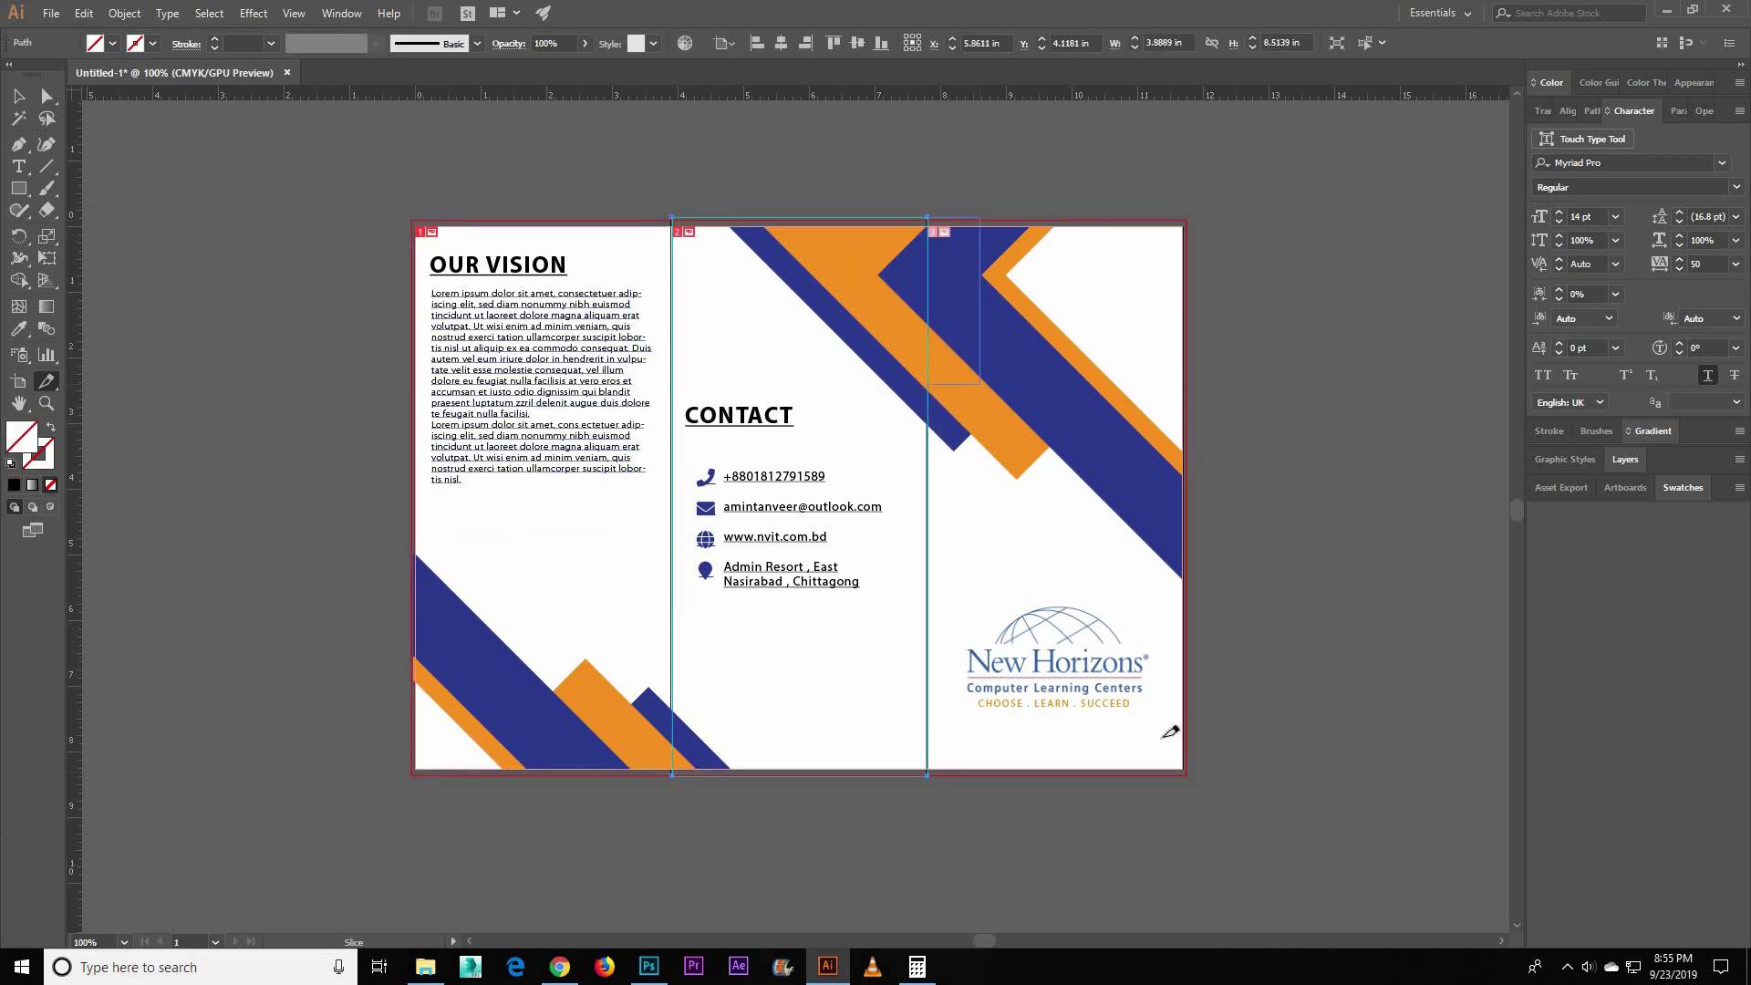
drag(927, 217, 1186, 776)
key(v)
Step: Try Save for Web with PNG-24 at 300% scale, then cancel
click(51, 13)
mouse_move(82, 334)
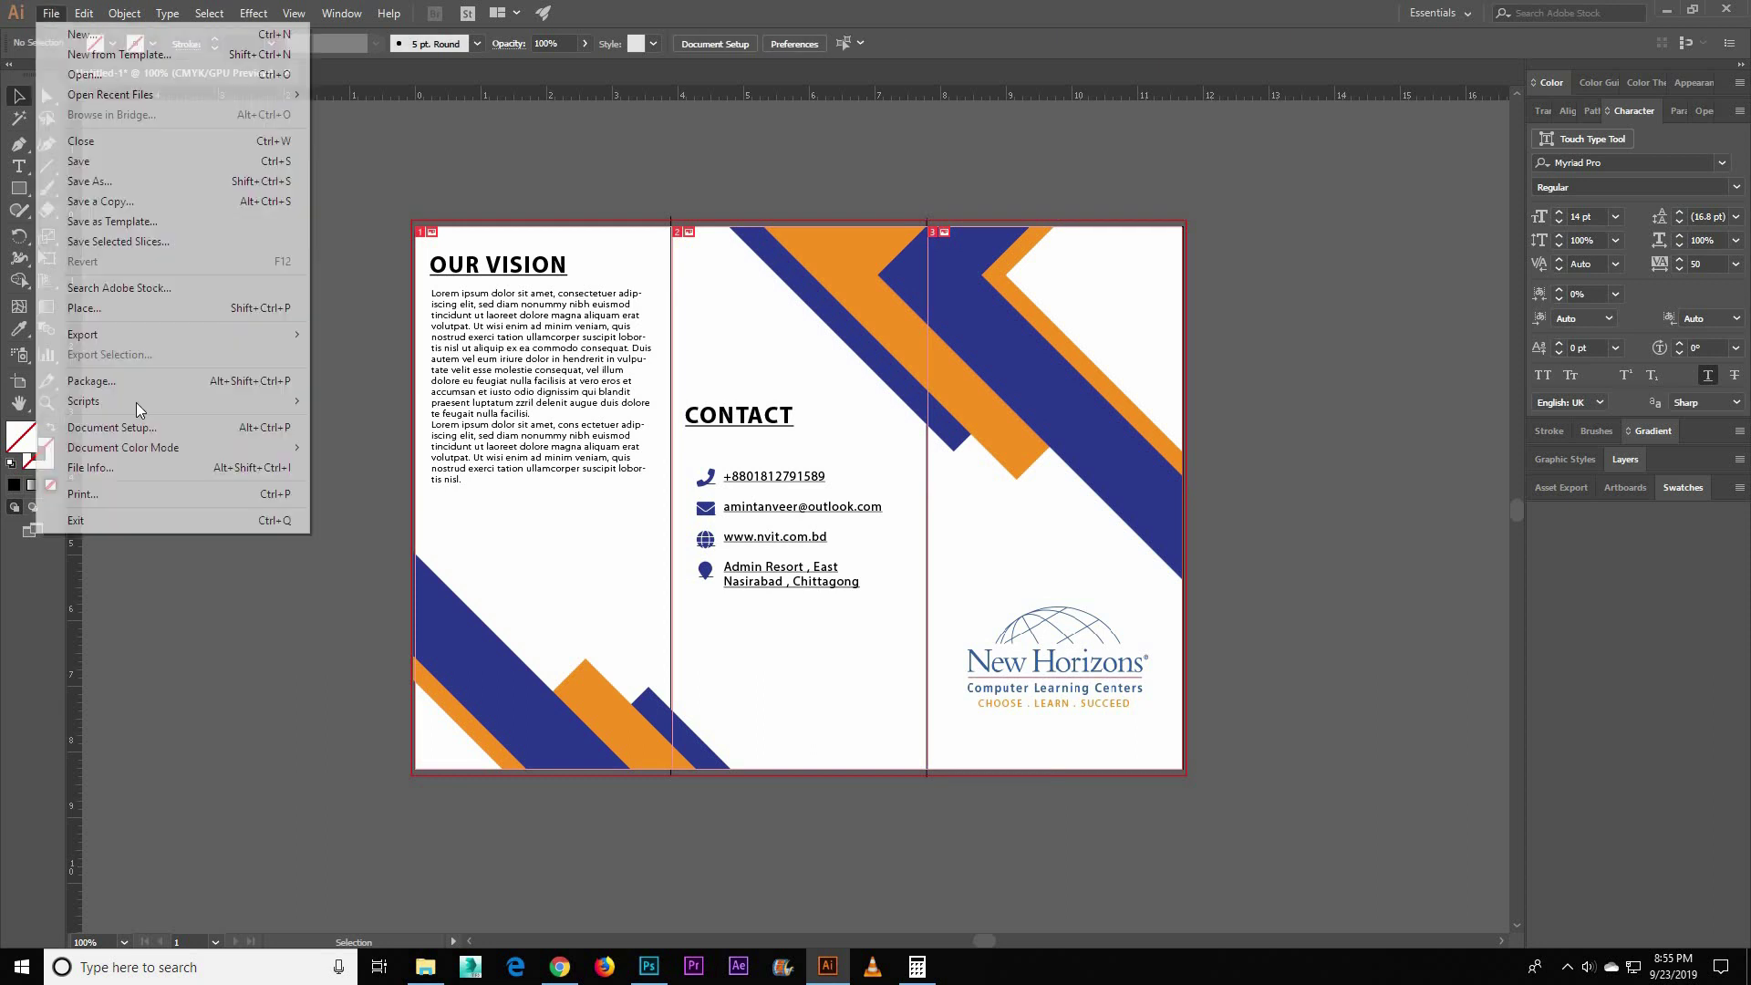
click(401, 379)
key(Down)
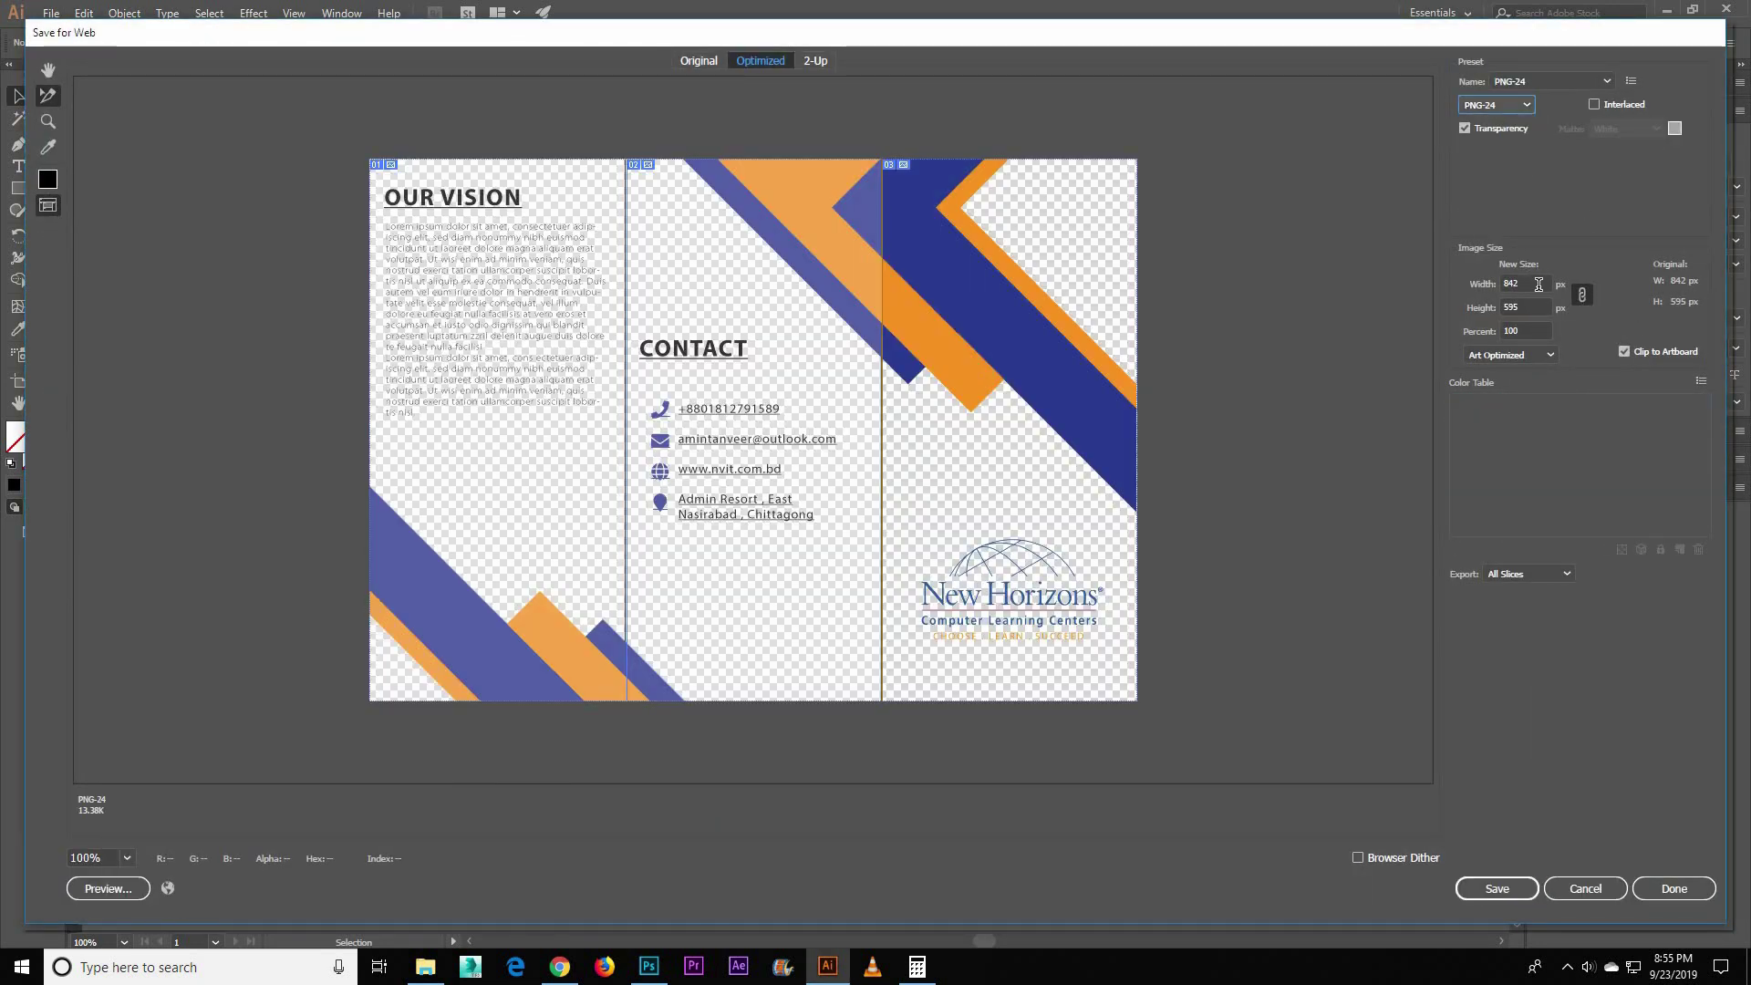
click(1531, 368)
key(shift+Tab)
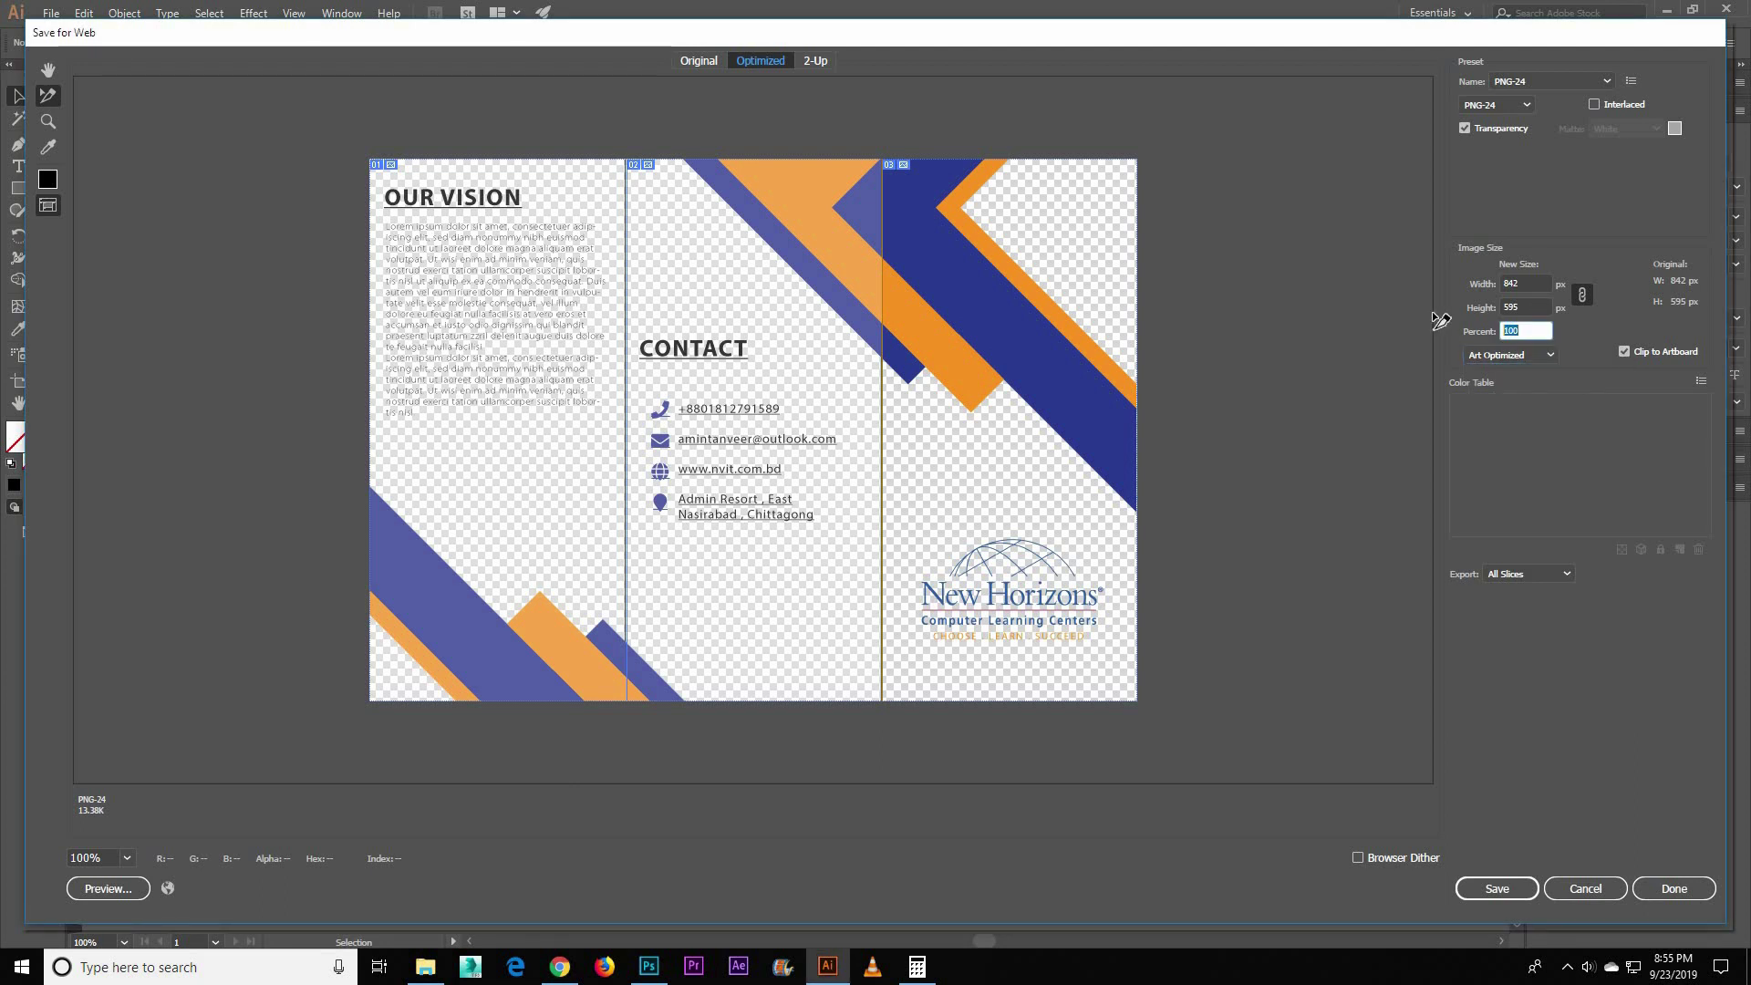
text(30)
key(Tab)
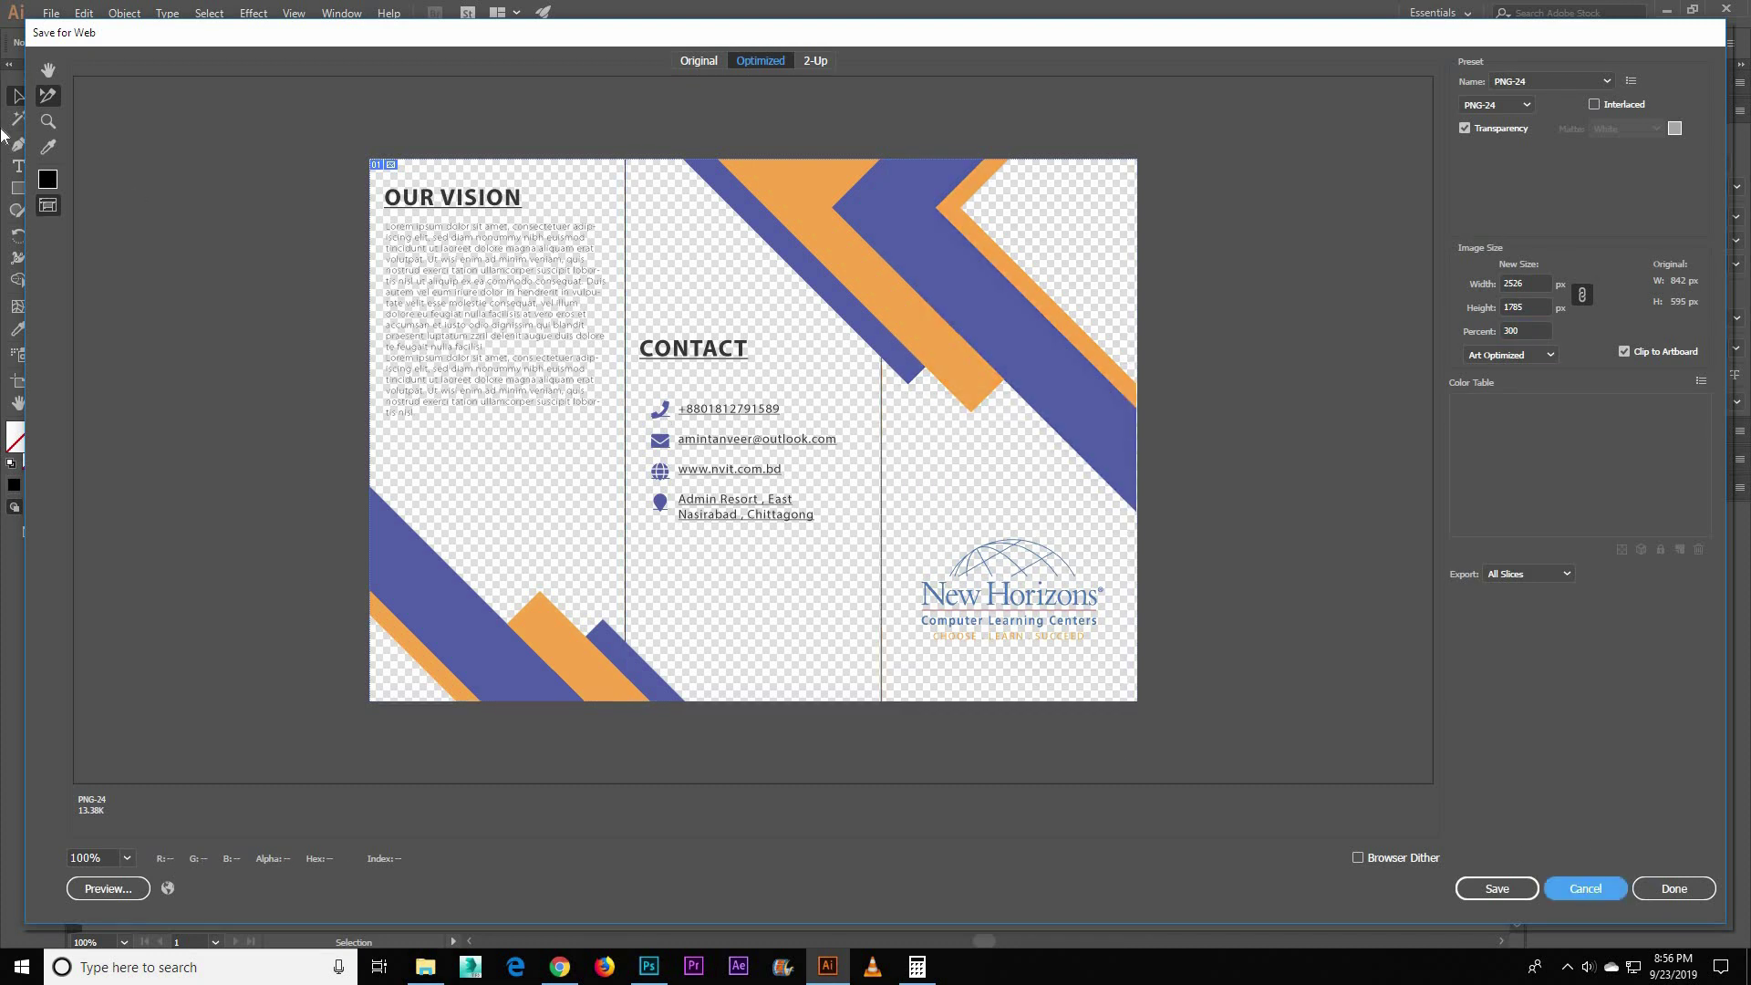
click(1704, 36)
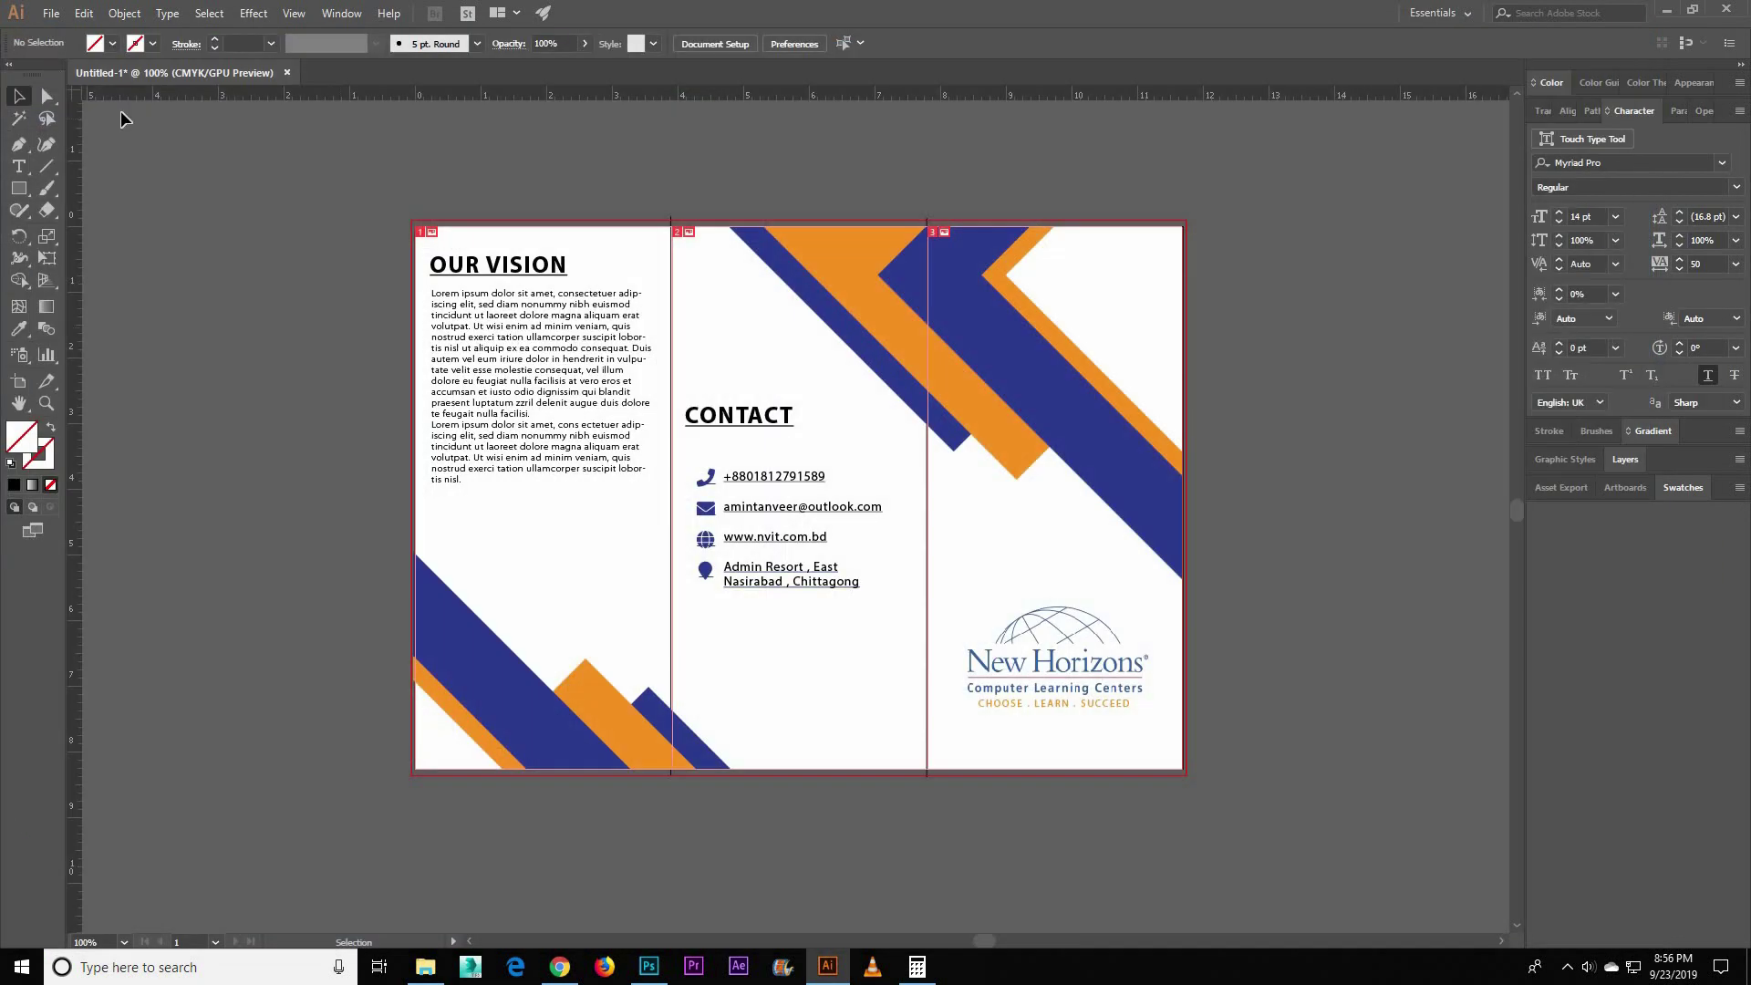
Step: Undo the stray full-page rectangle and reopen Save for Web (Legacy)
drag(414, 224, 1182, 768)
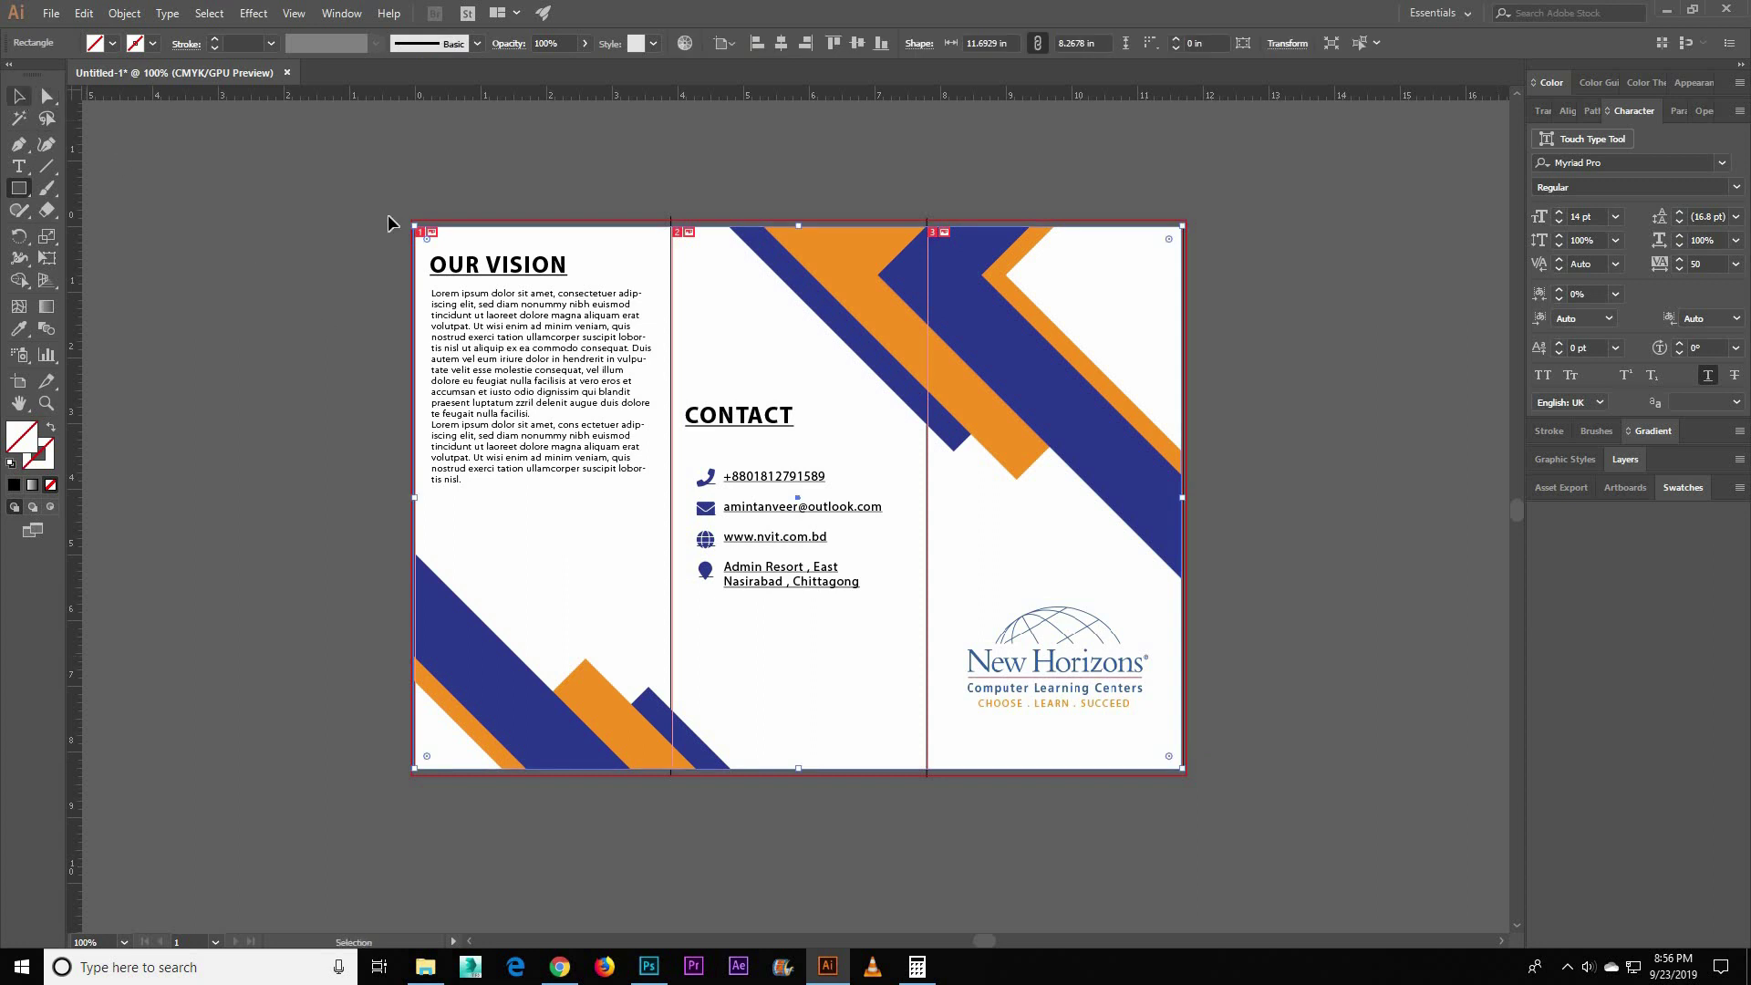
key(v)
key(ctrl+z)
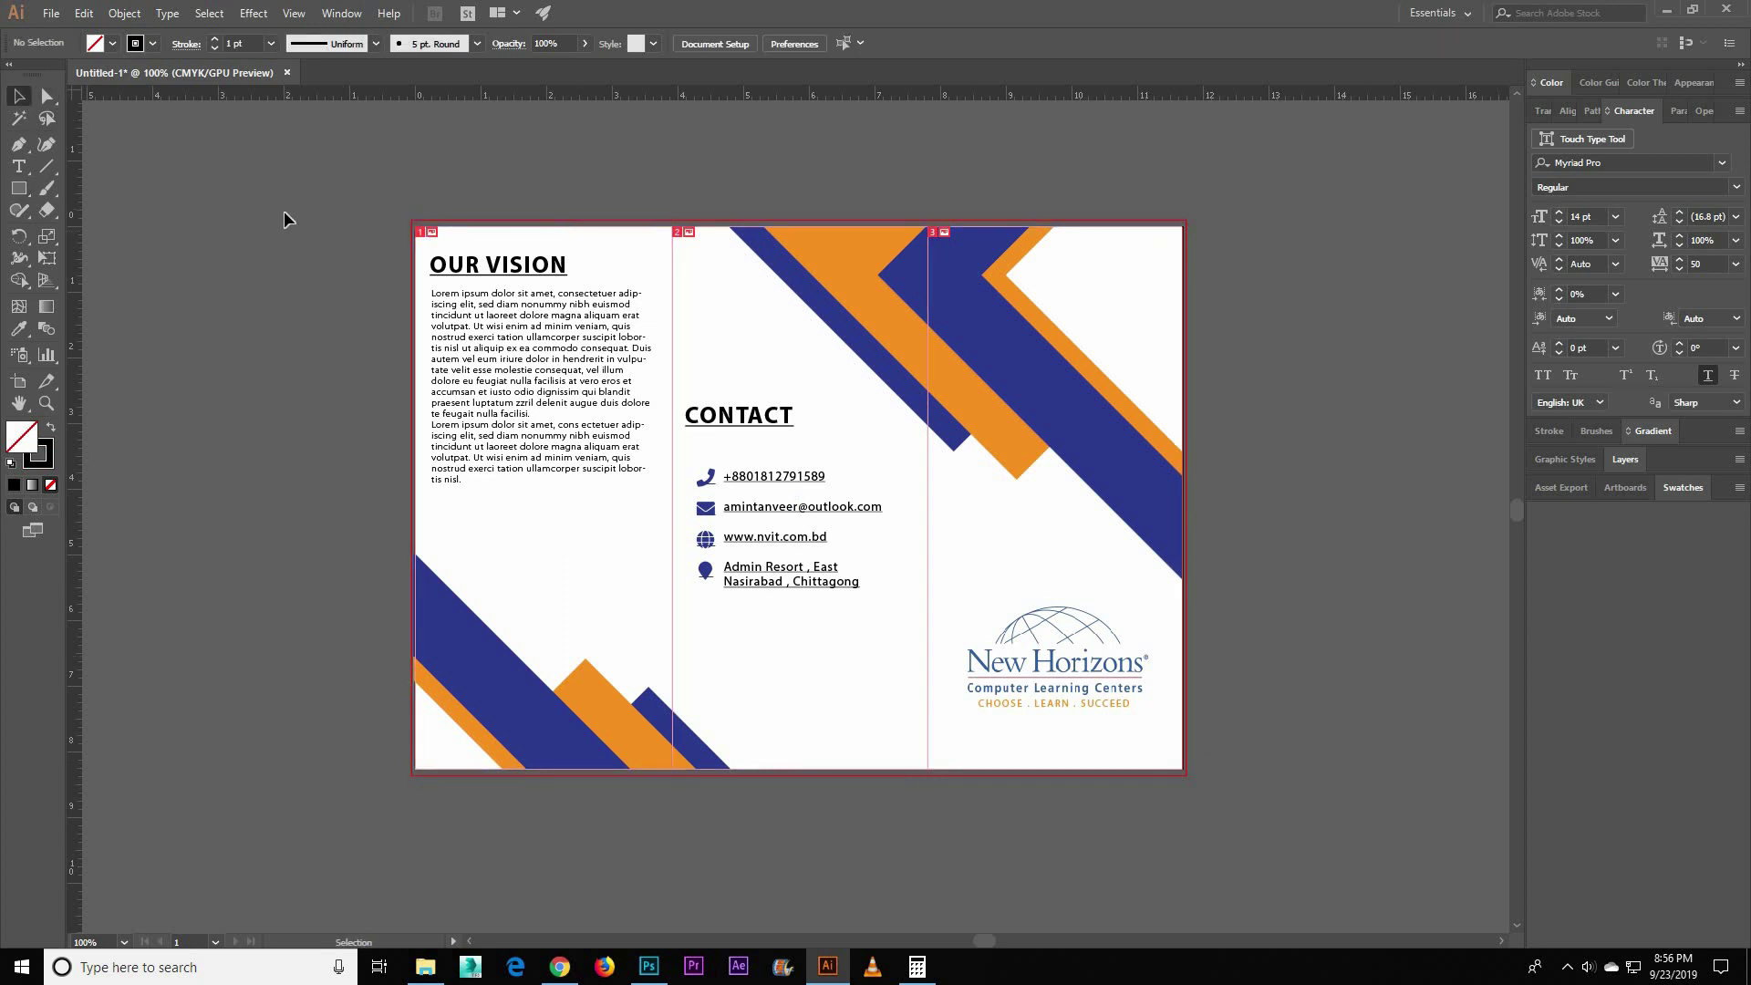
click(51, 13)
click(447, 374)
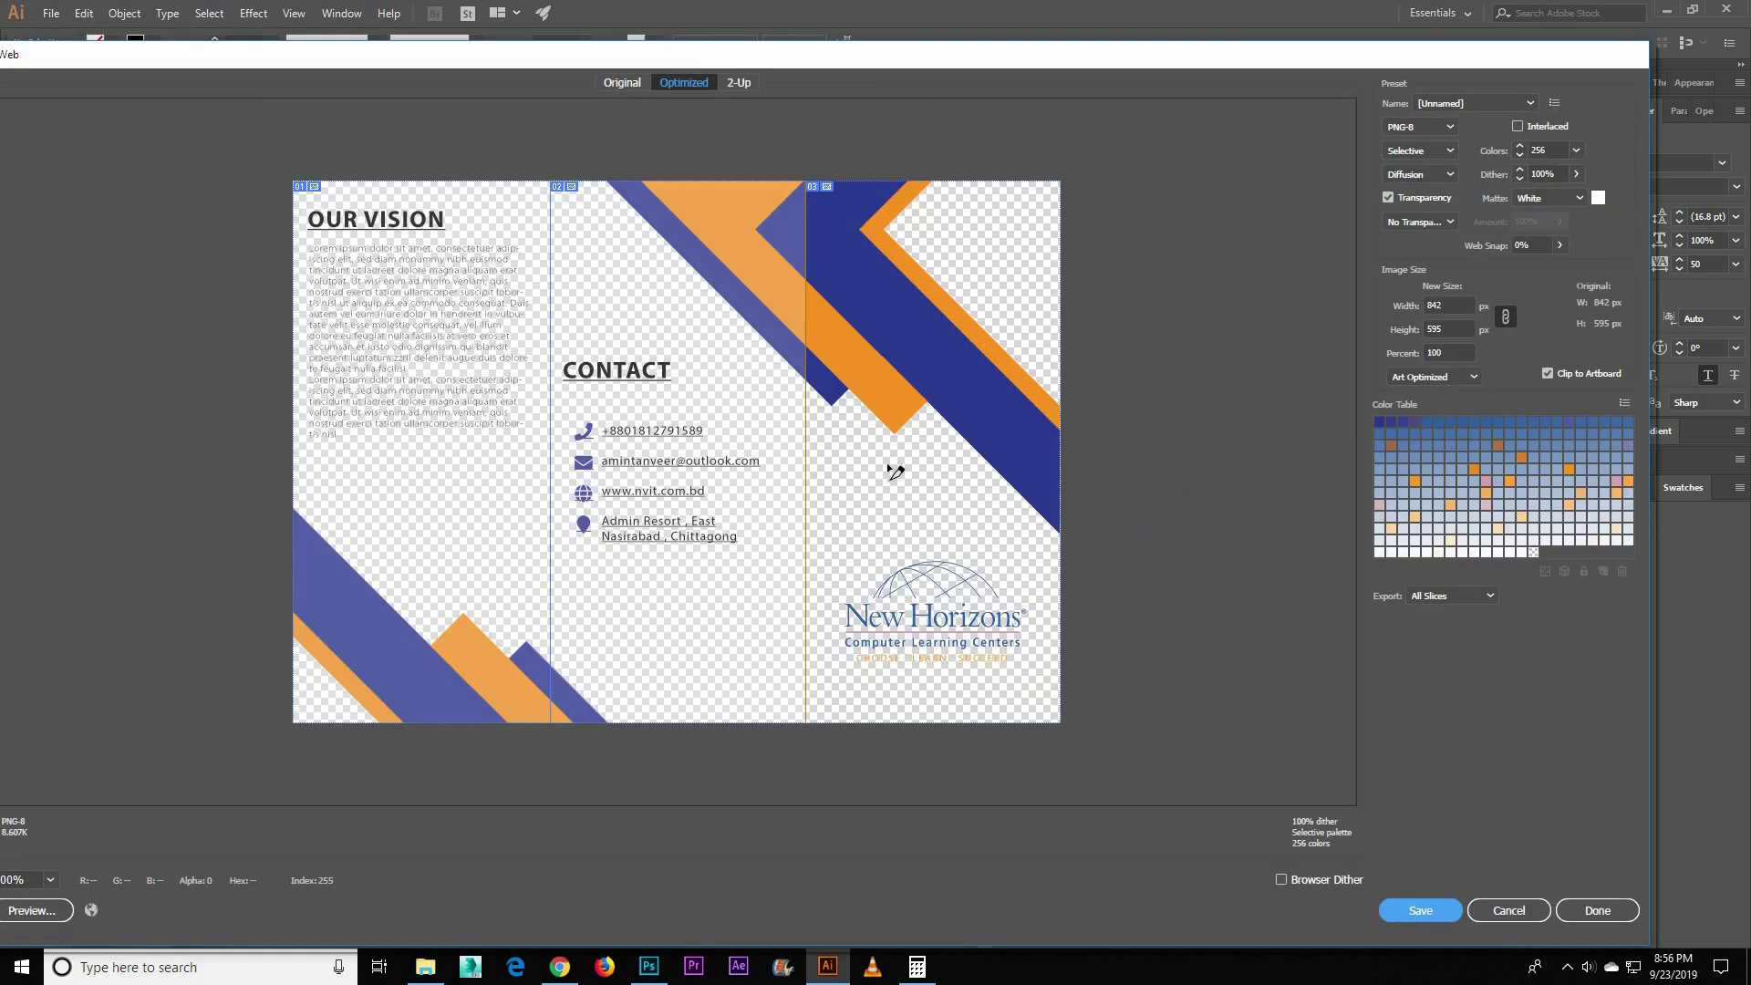
Step: Set all three slices to PNG-24 without transparency and select the Percent value
click(1419, 222)
click(1416, 133)
click(1416, 179)
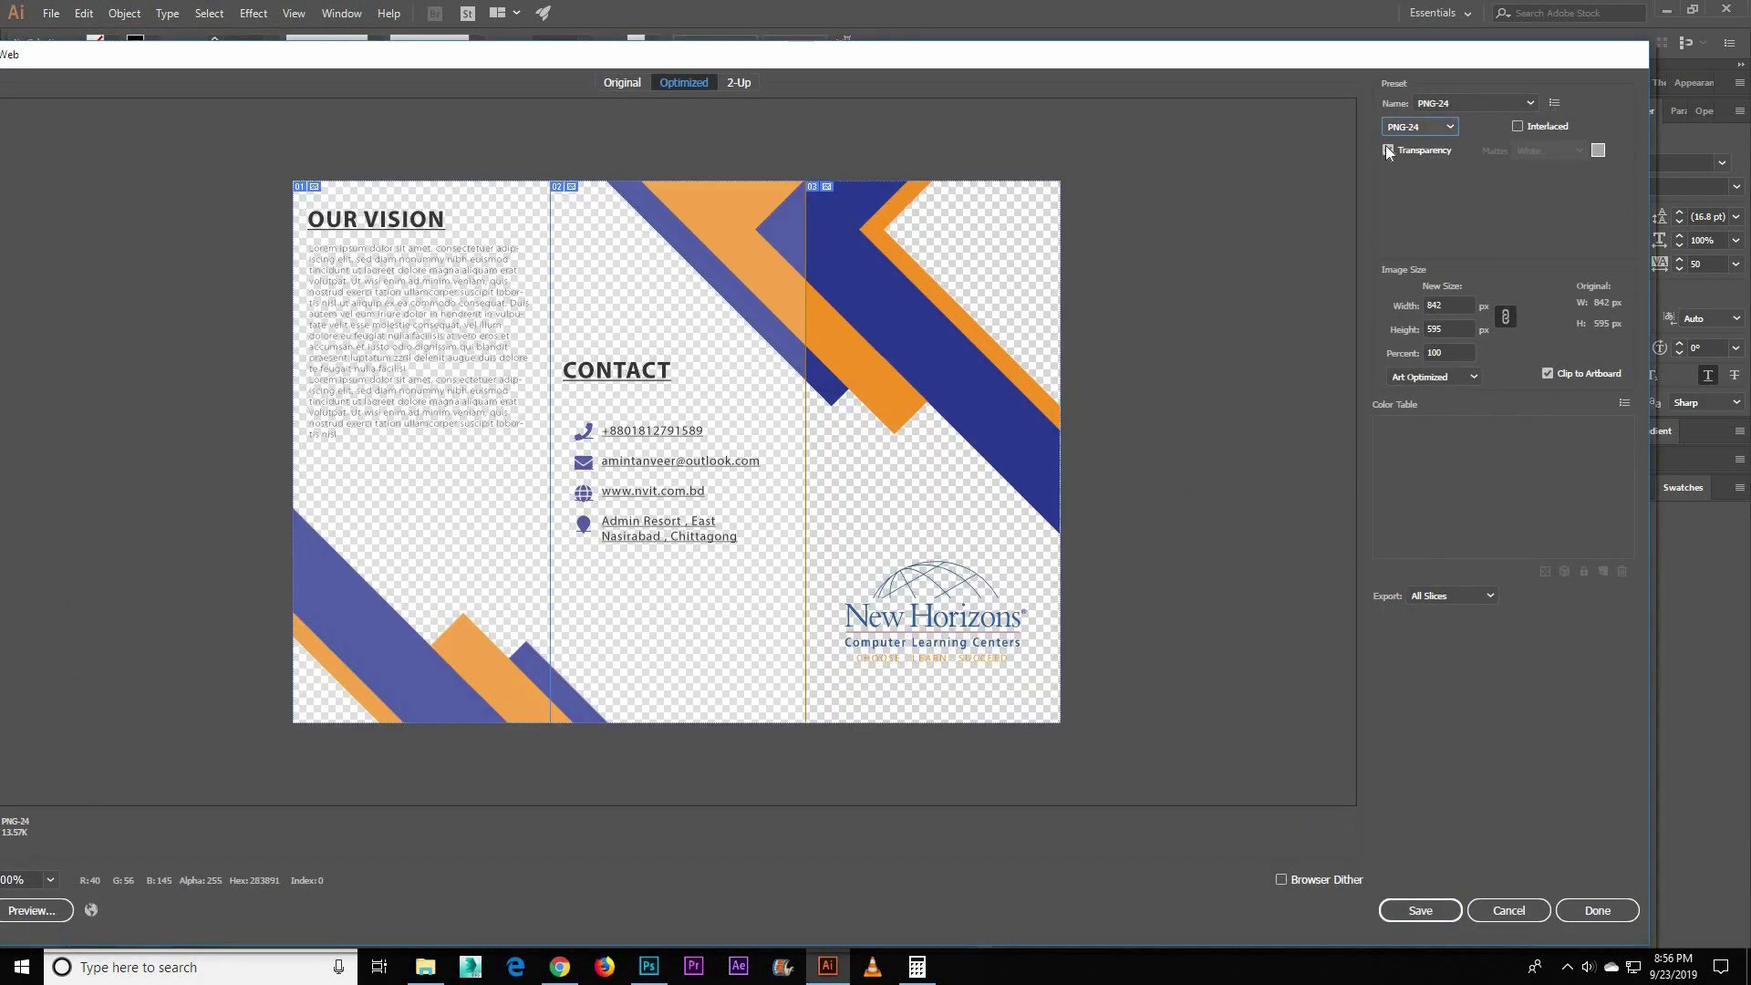
click(1387, 151)
click(737, 327)
shift+click(315, 212)
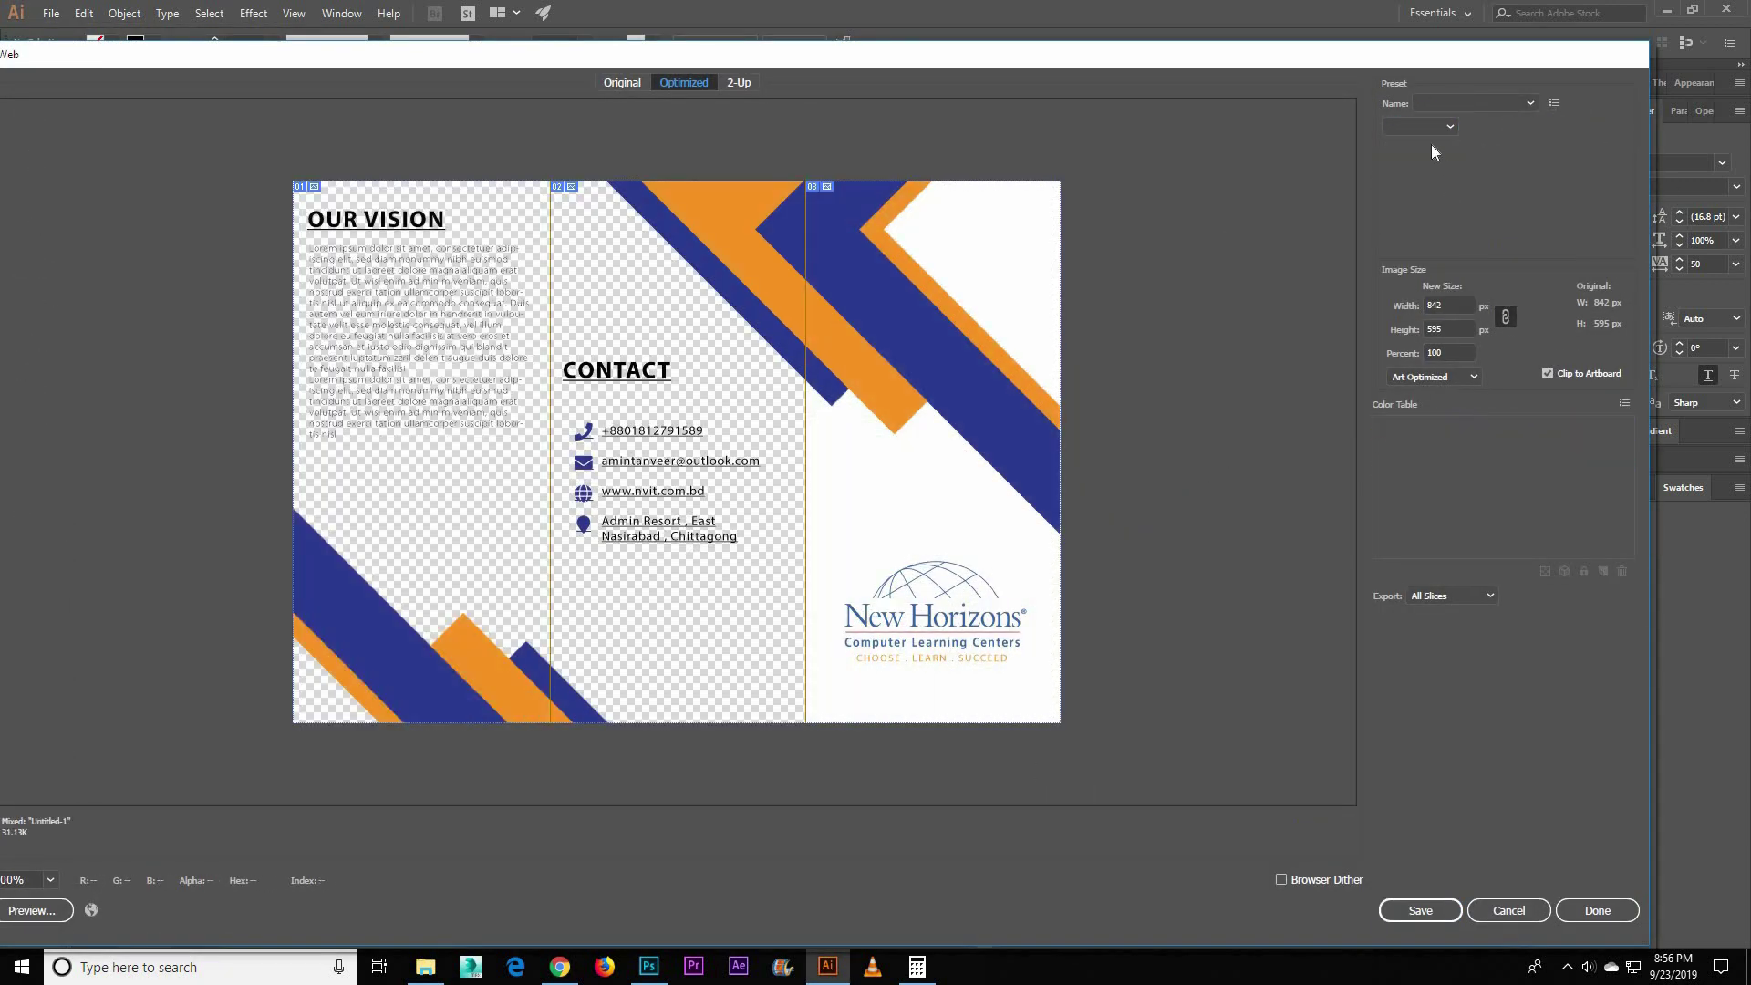
click(1473, 103)
click(1459, 324)
click(1388, 150)
double_click(1449, 353)
Step: Export the slices at 300% as PNG files named 'trifold'
text(3)
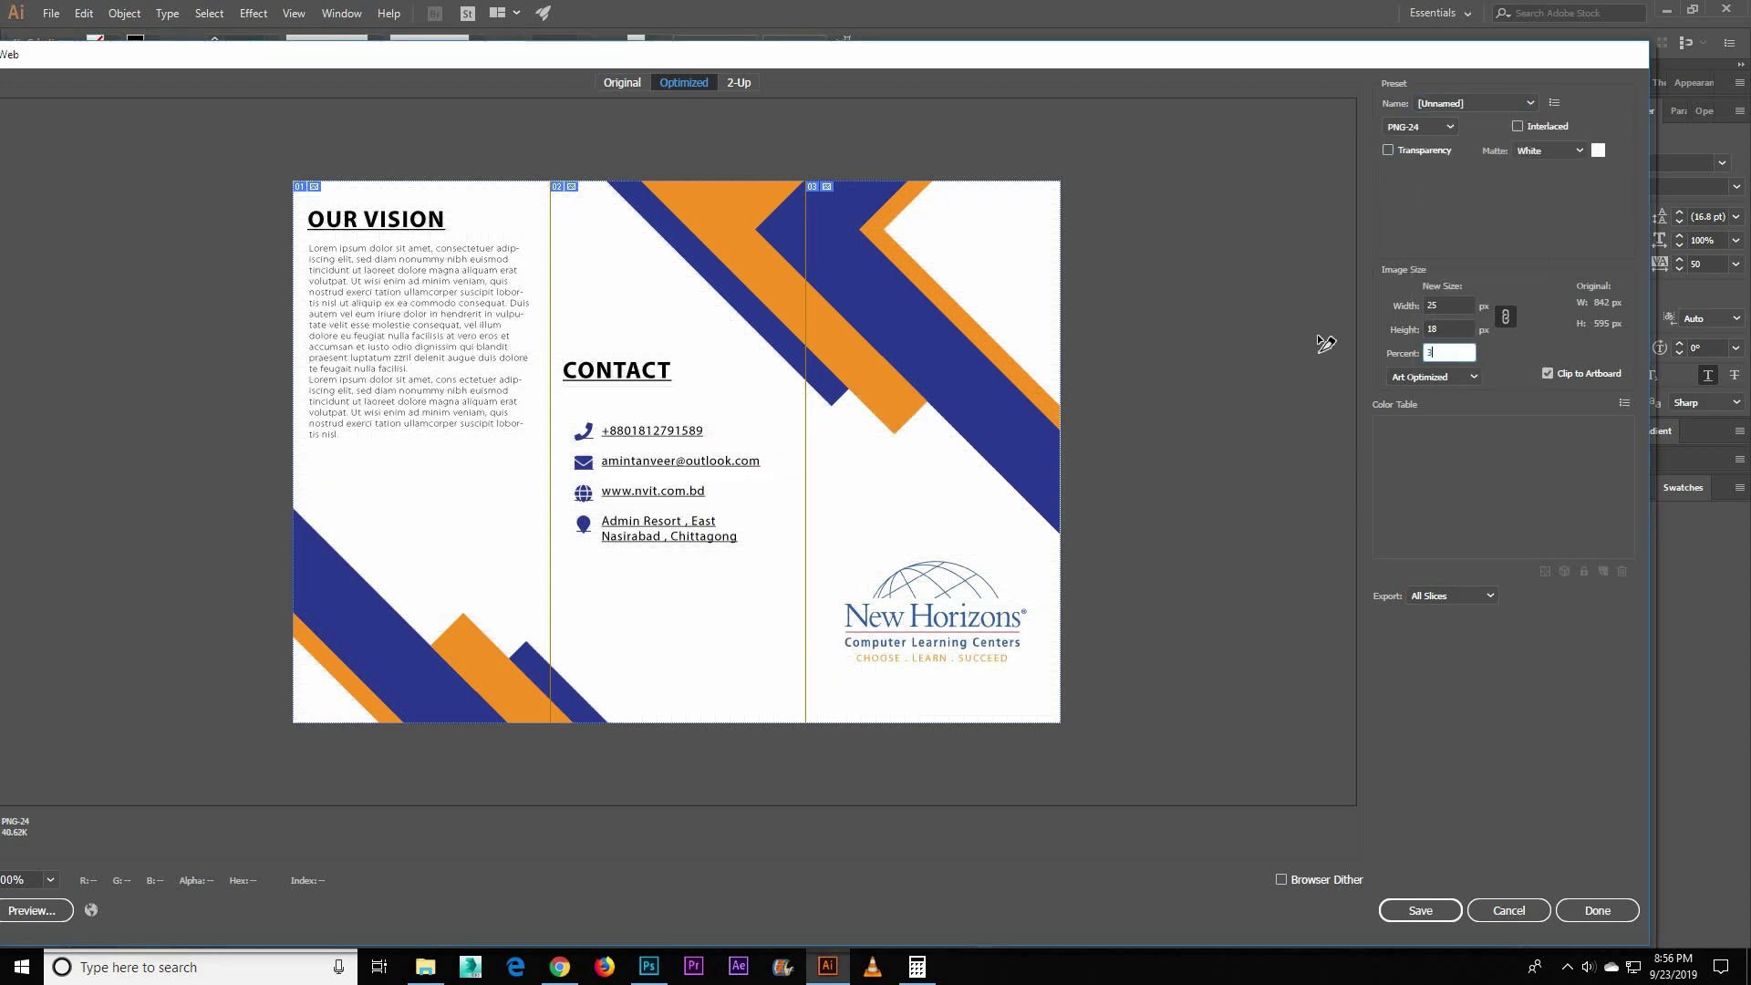
click(1420, 910)
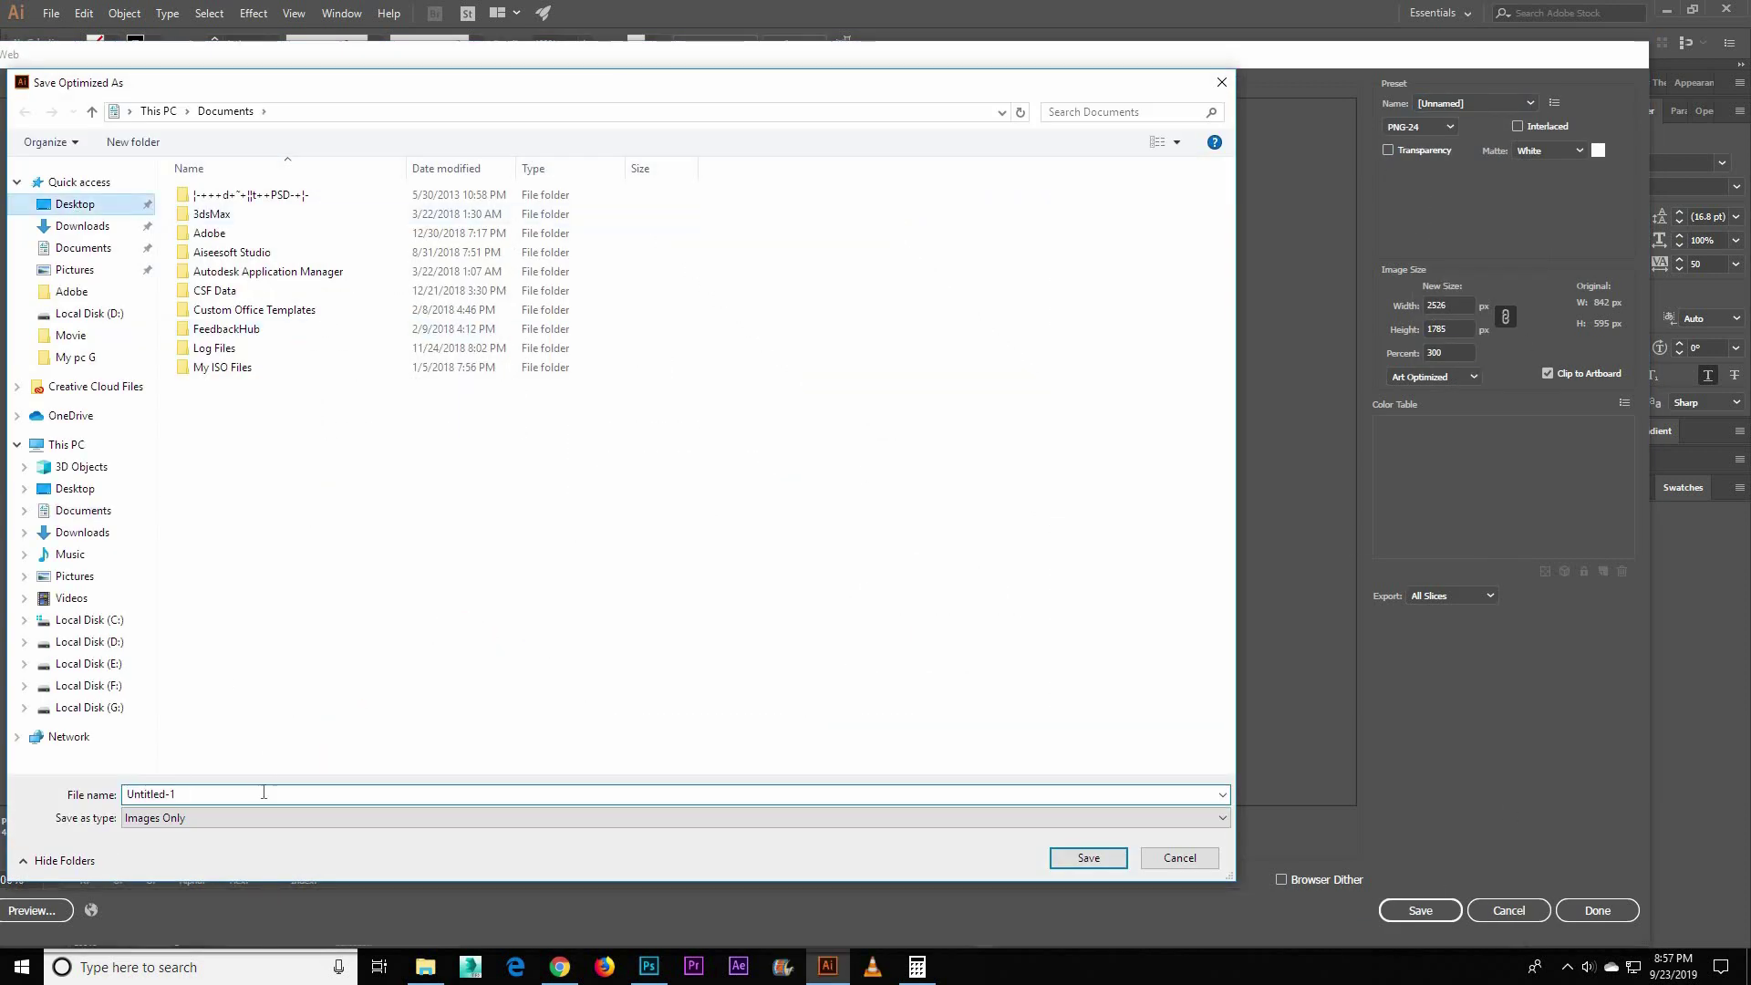
text(trifold)
click(1088, 857)
click(1666, 9)
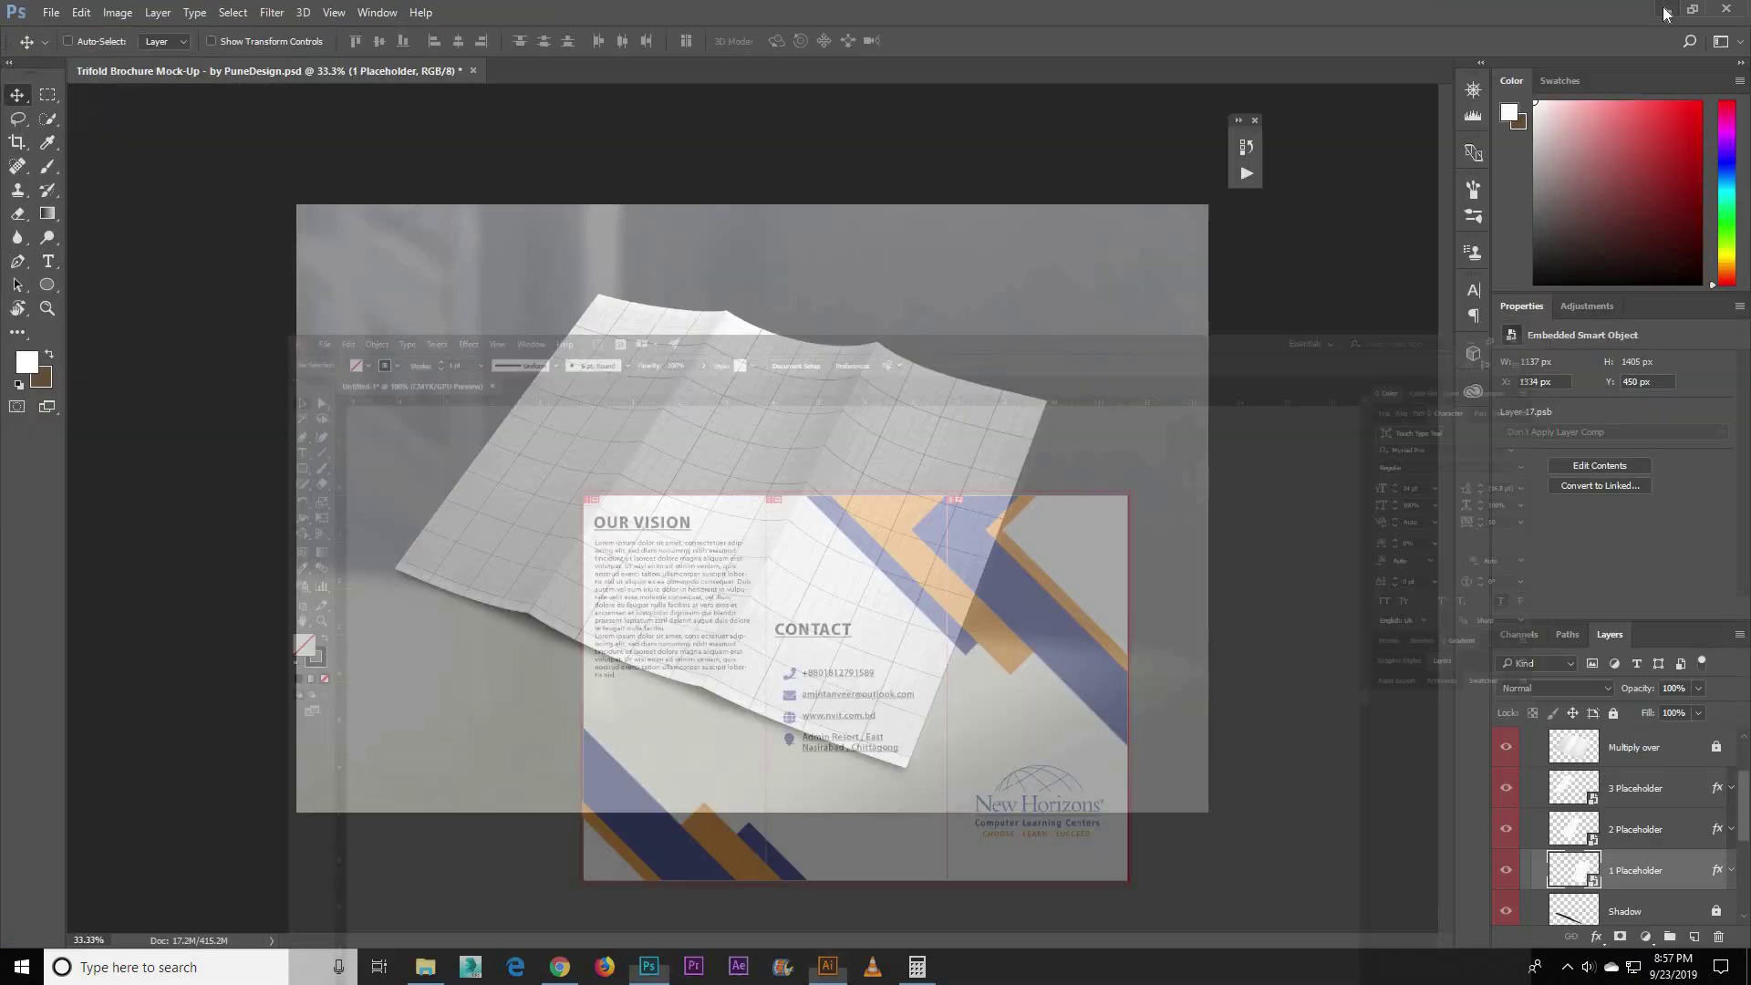
click(1650, 11)
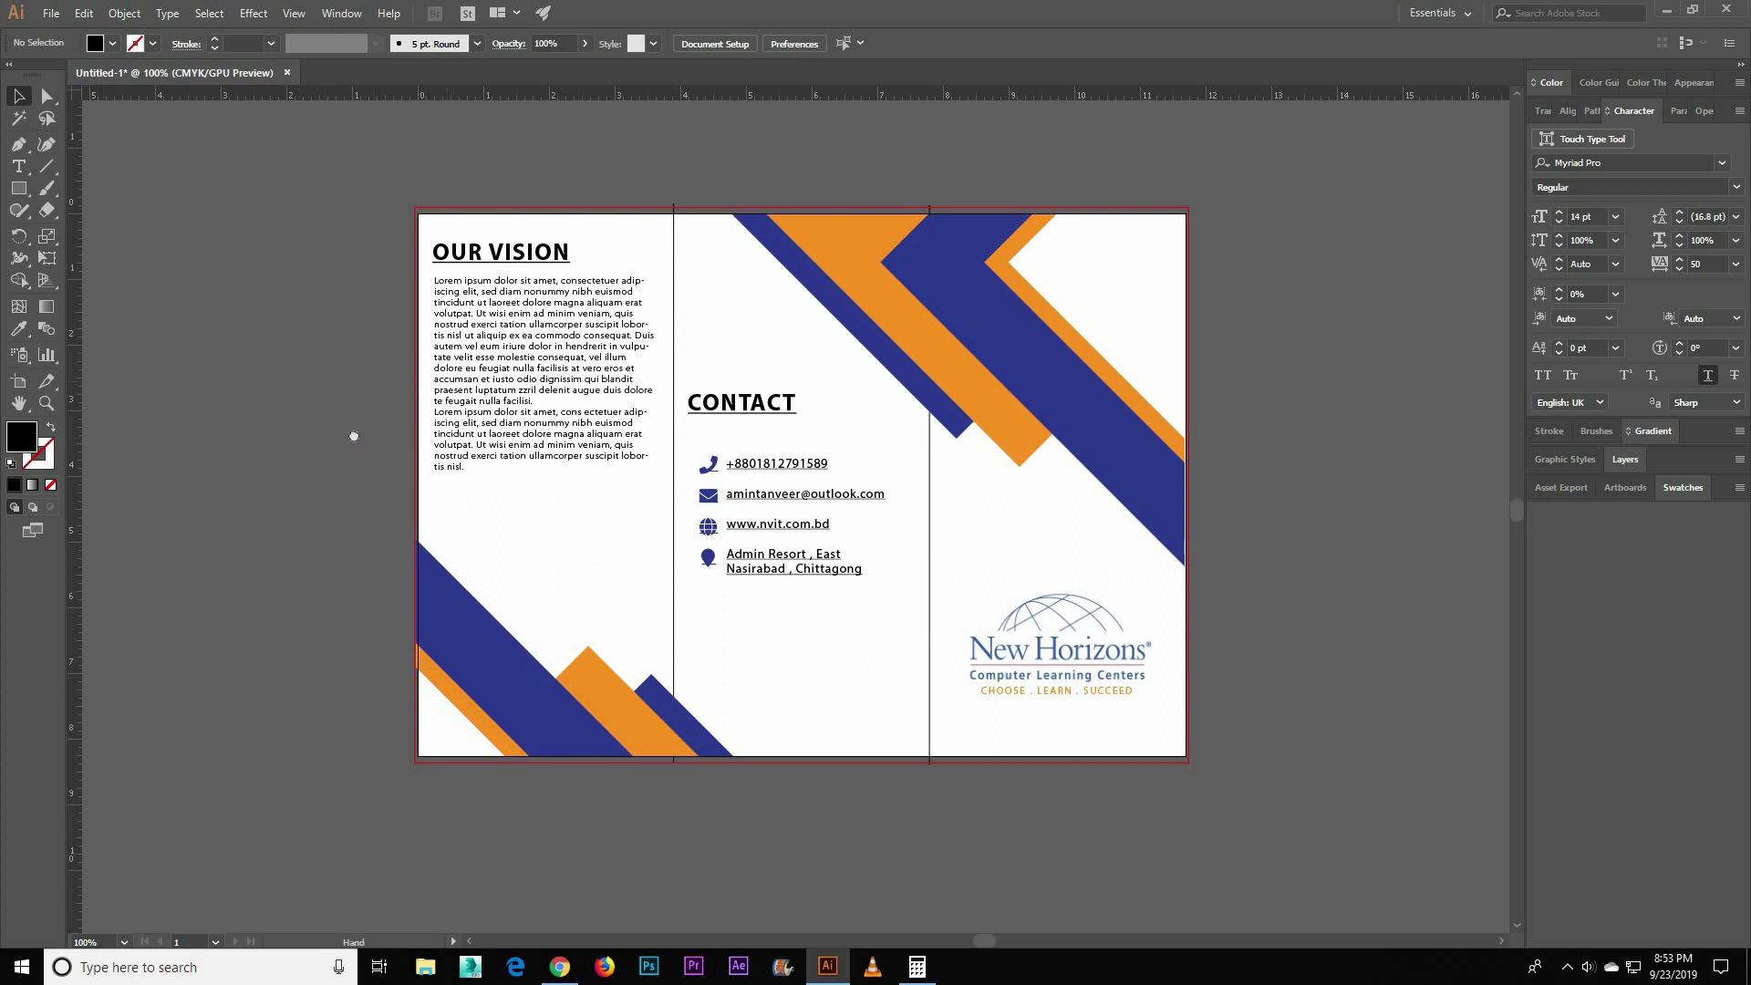
Step: Pan and zoom the artboard to 150%
drag(452, 367, 394, 440)
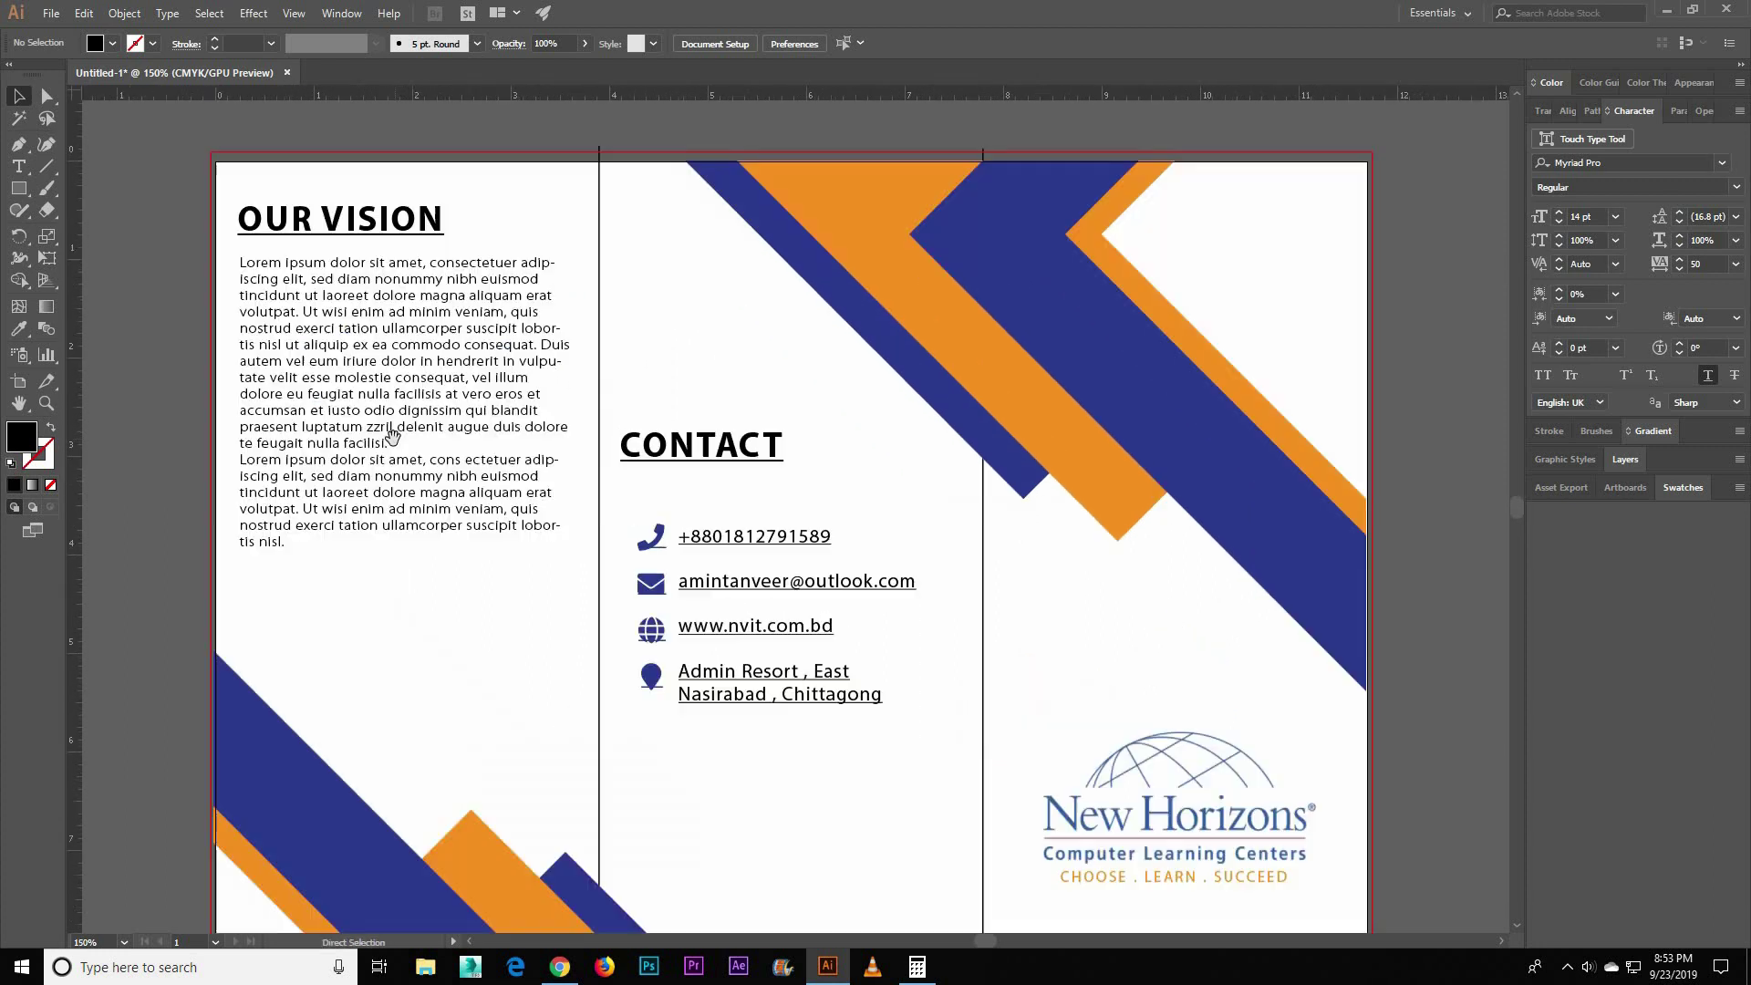
key(ctrl+plus)
drag(490, 386, 465, 332)
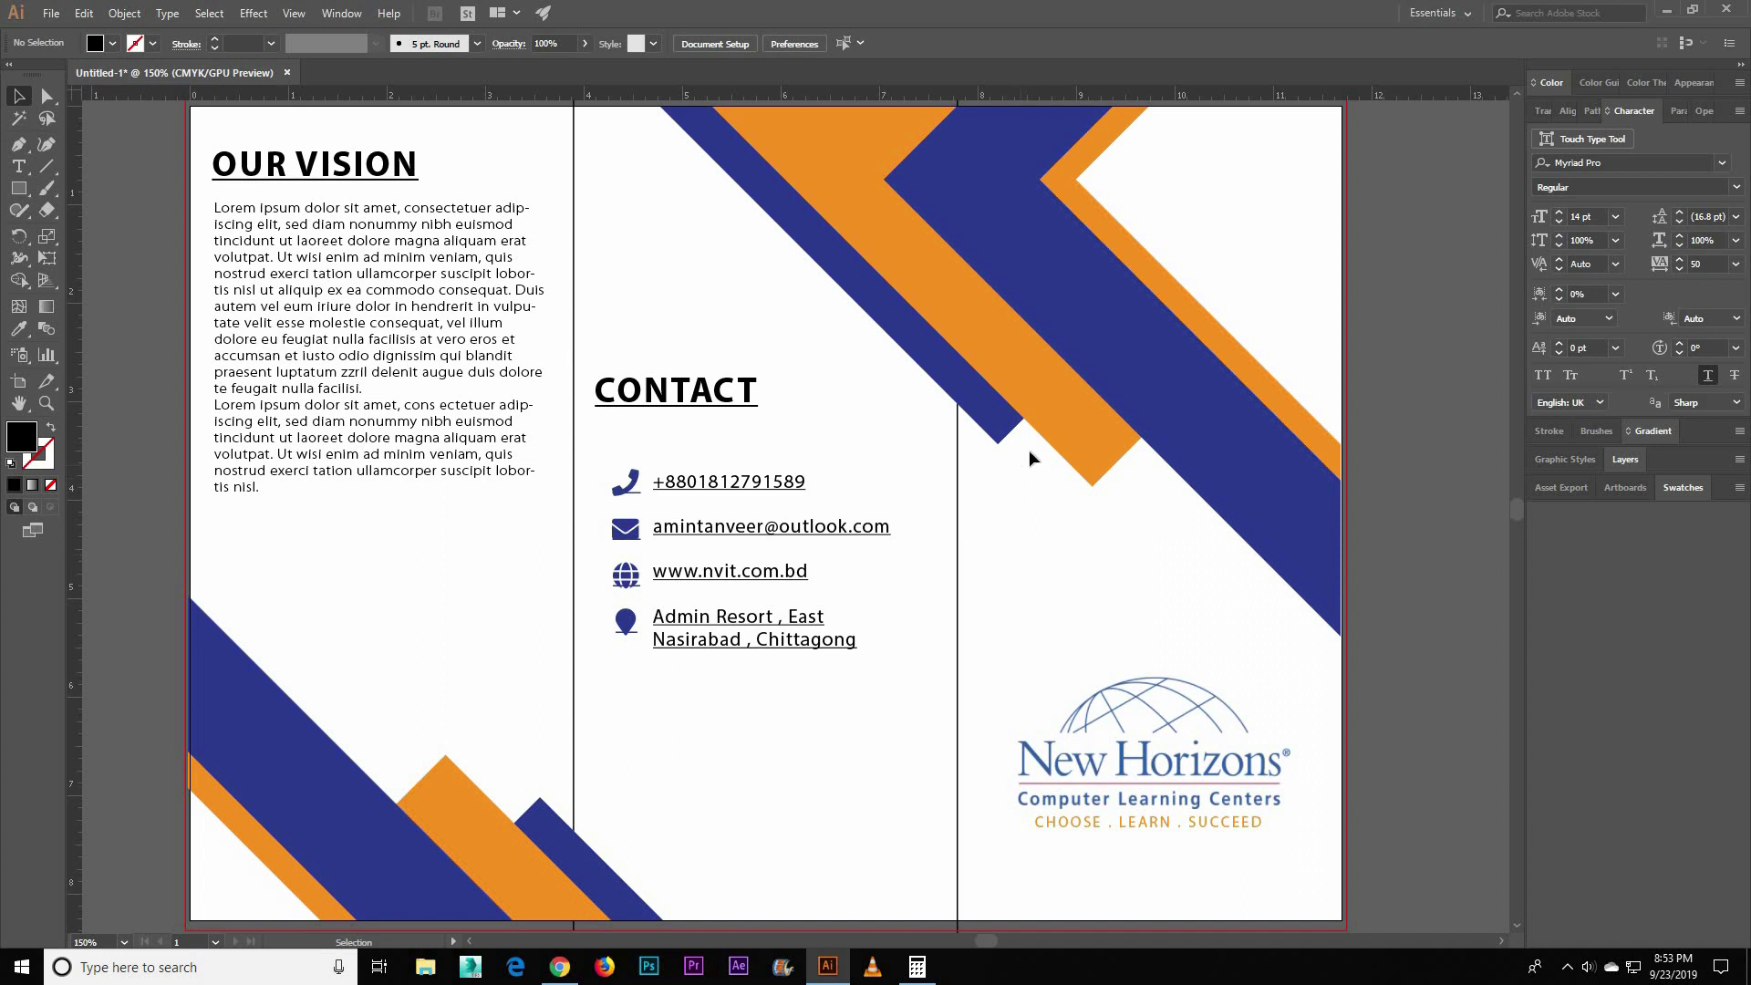
Step: Search Google in a new Chrome tab for 'tri fold brochure mockup'
click(560, 968)
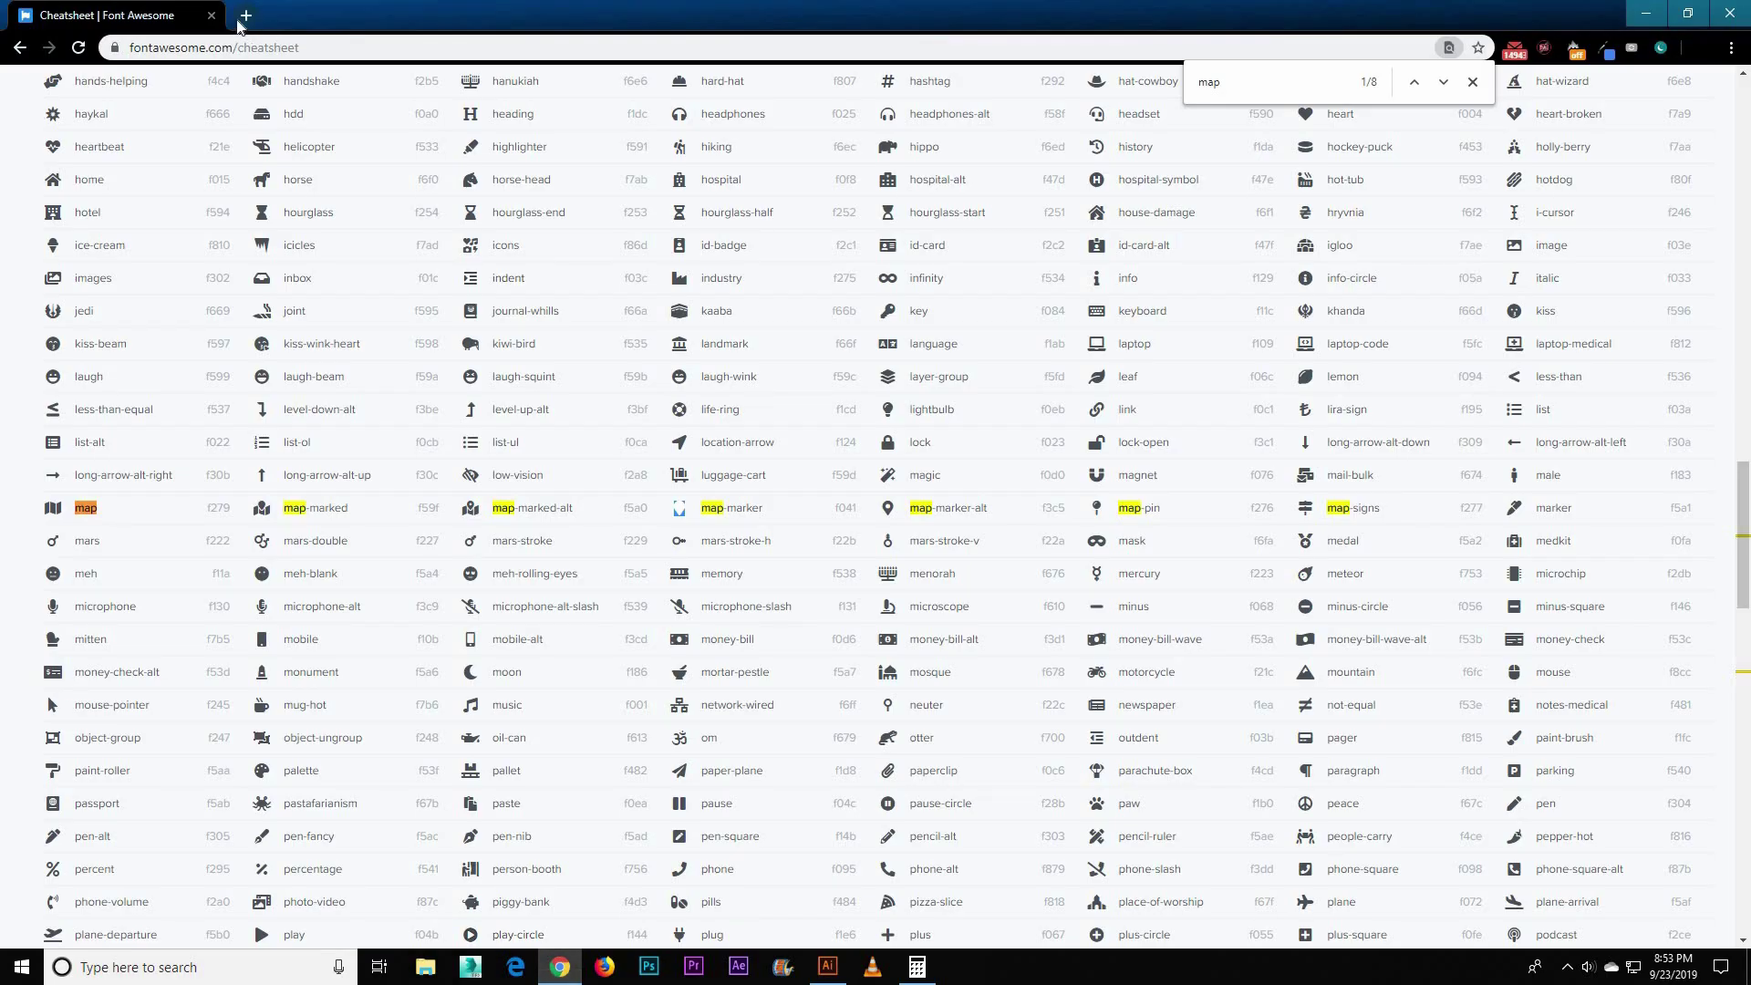
key(ctrl+t)
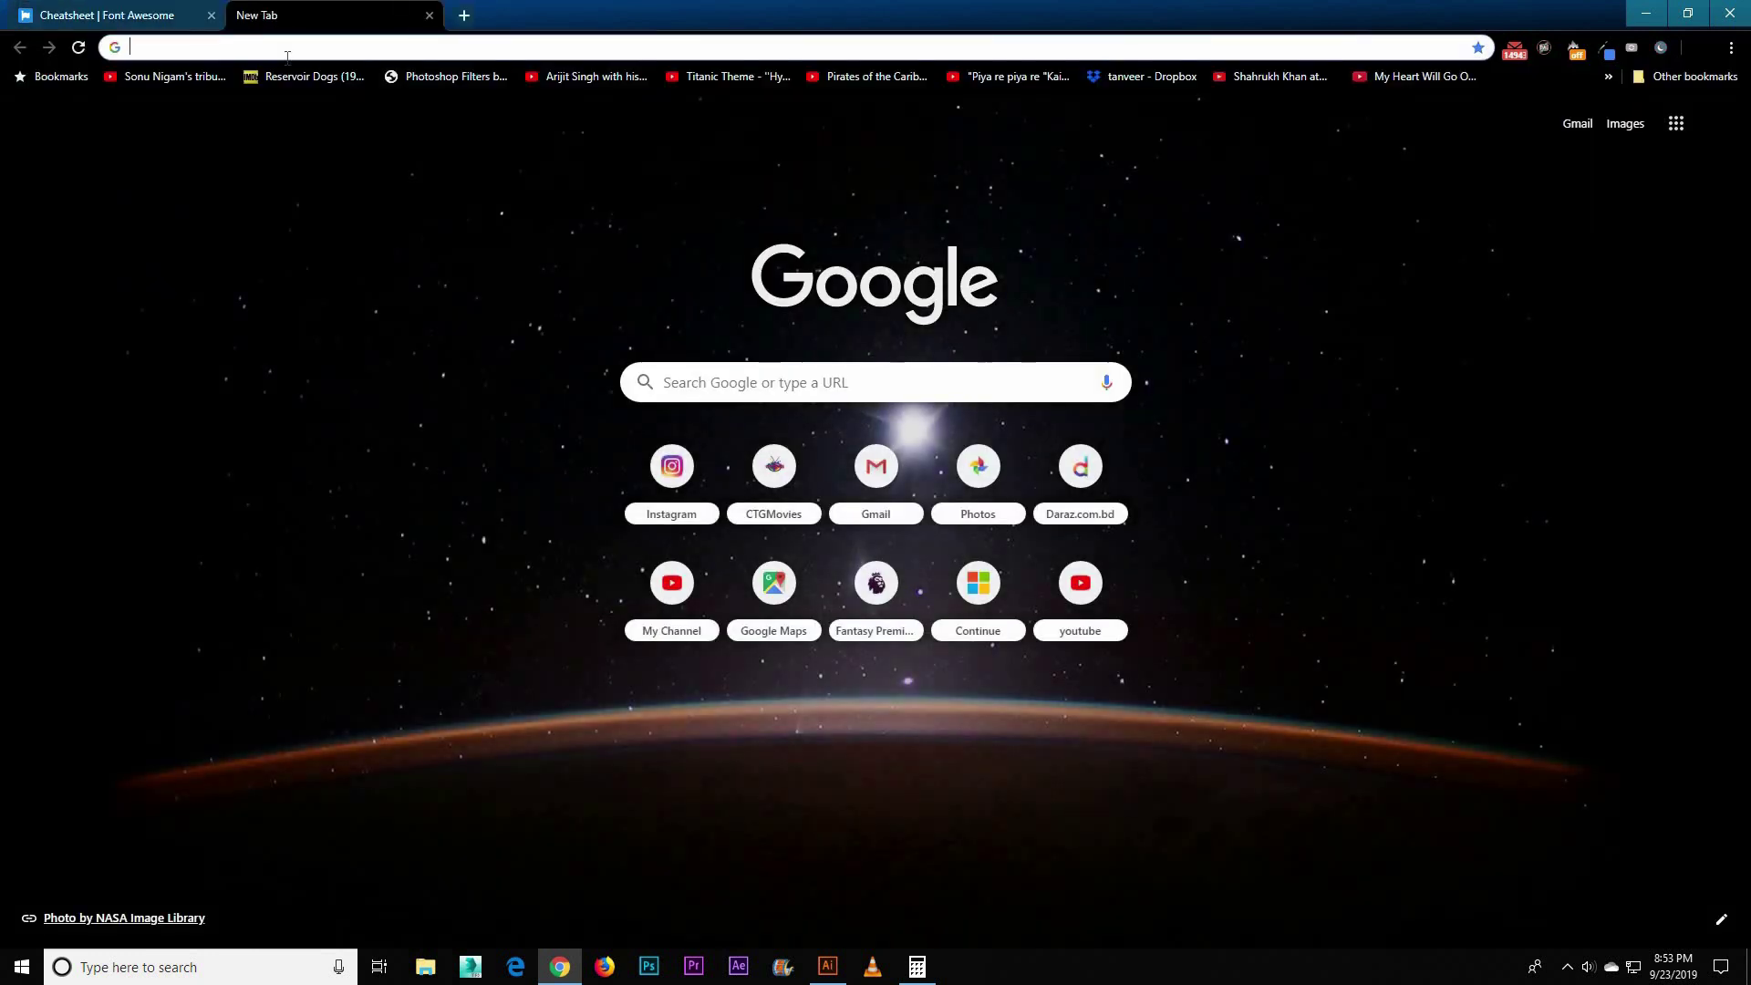
text(trifold bro)
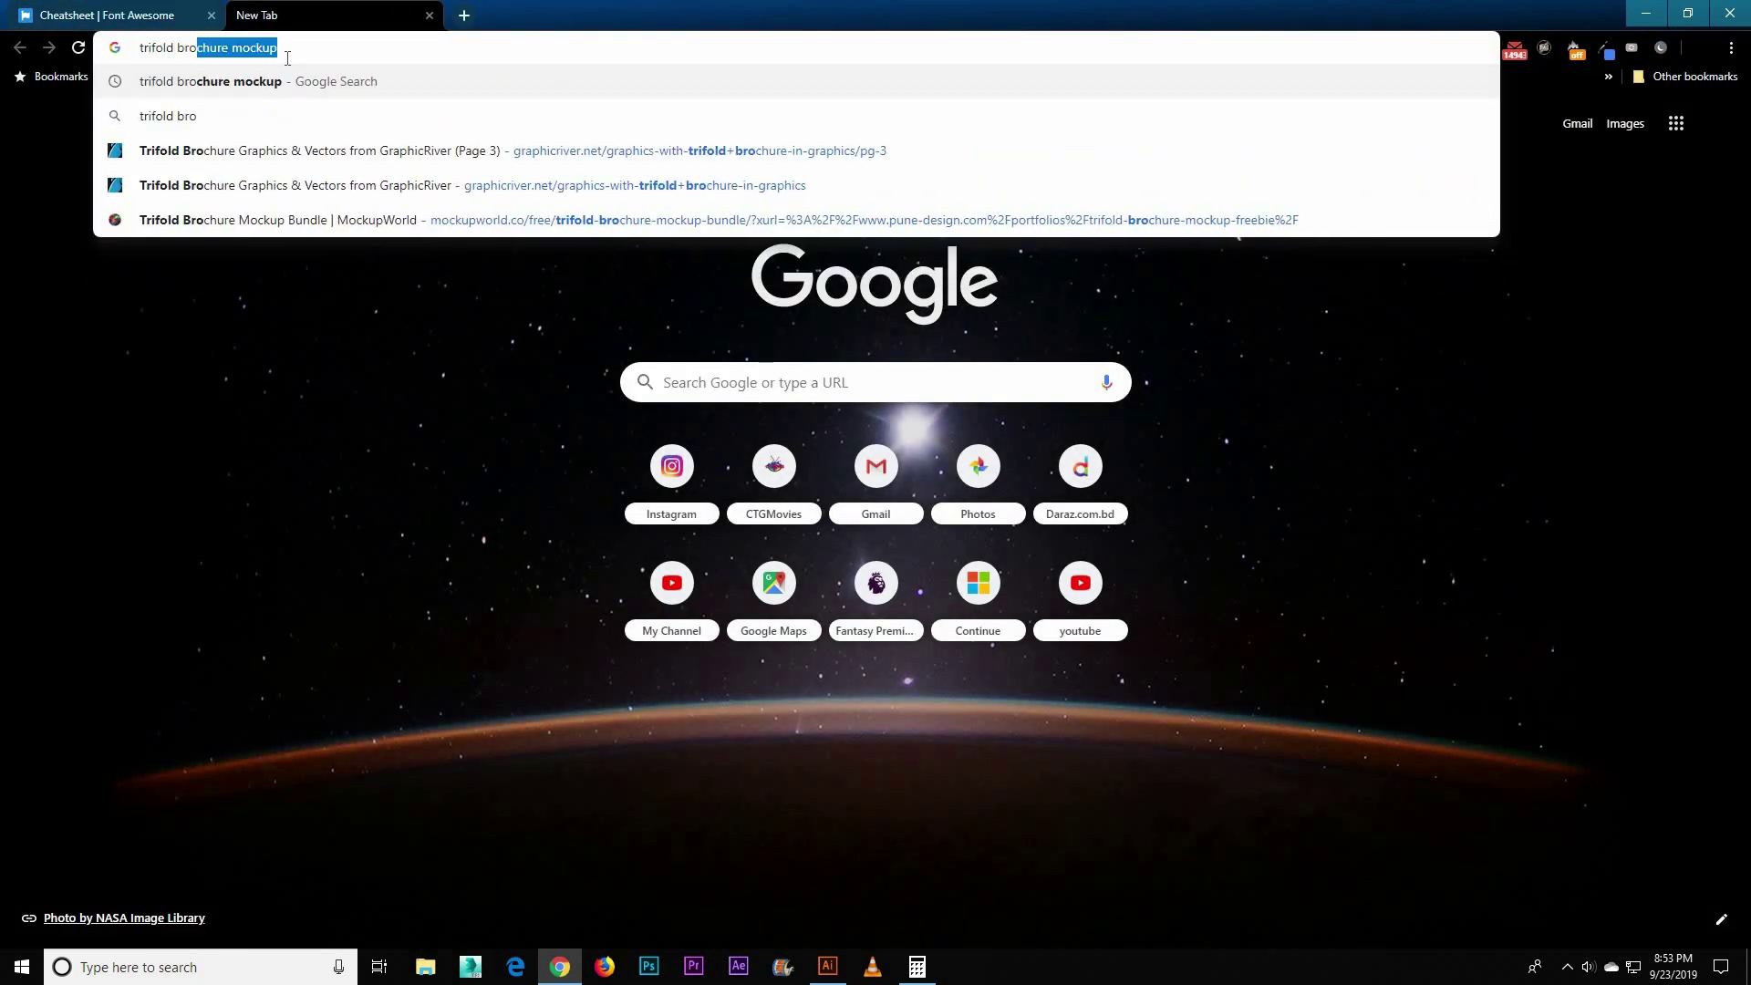
text(chure mockup)
key(Return)
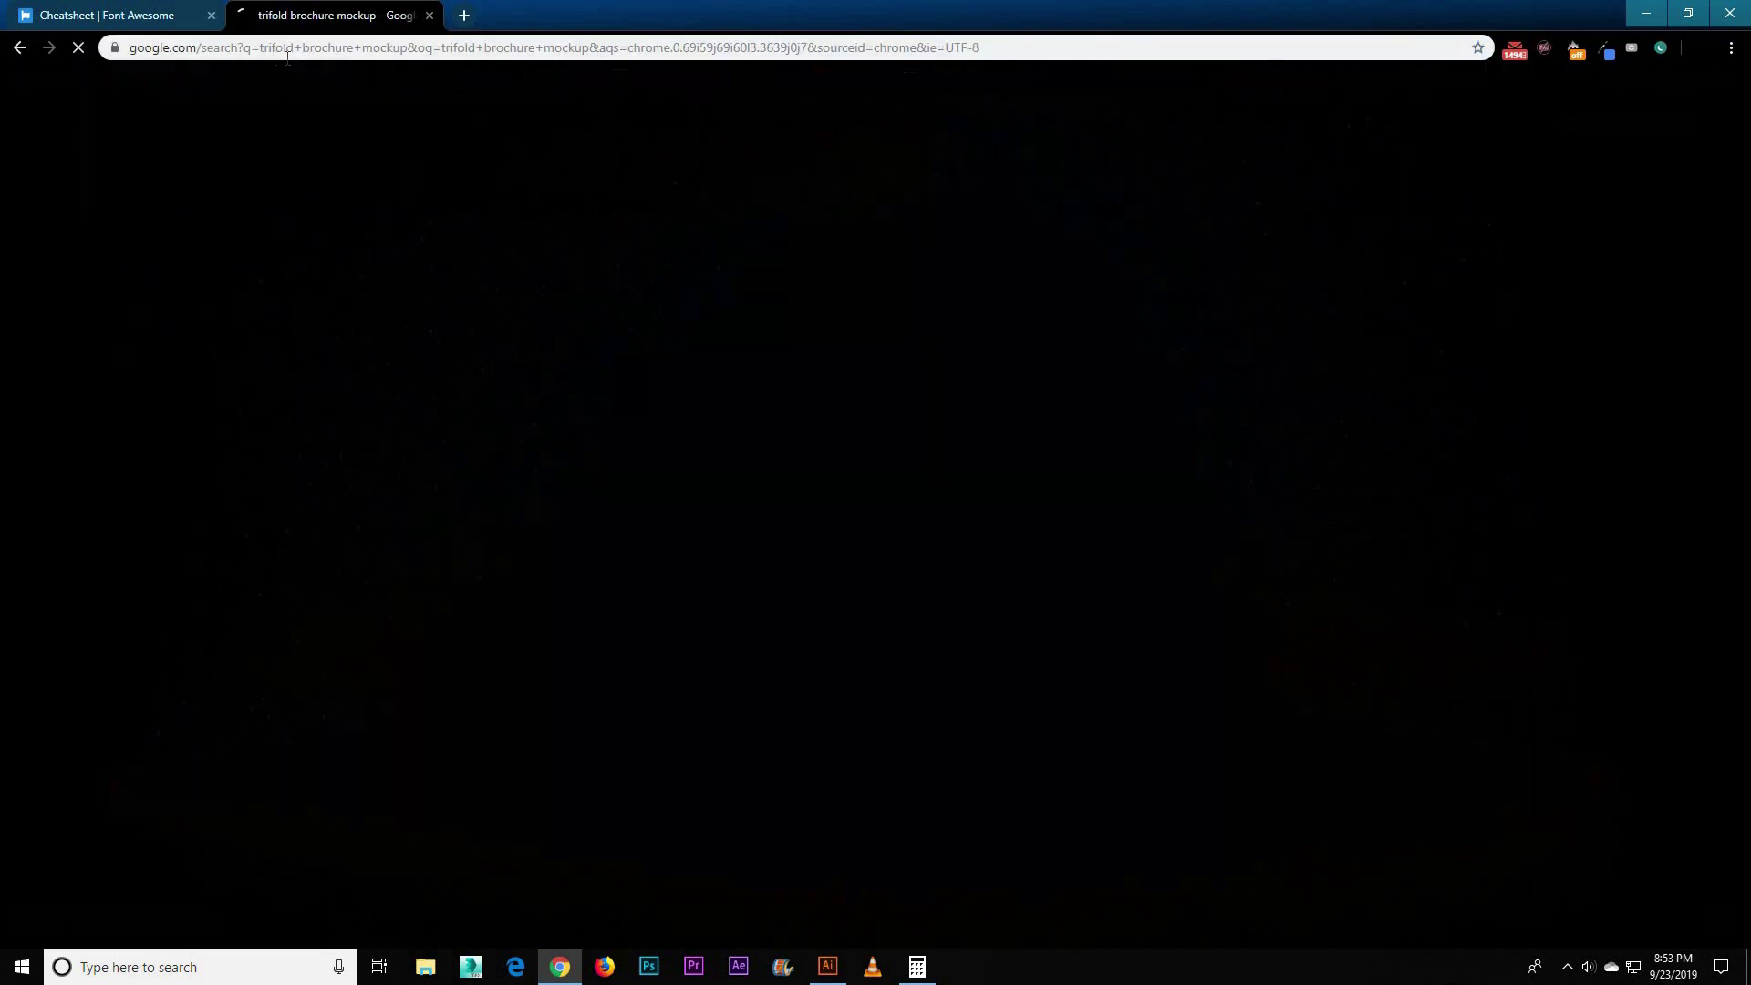
click(347, 228)
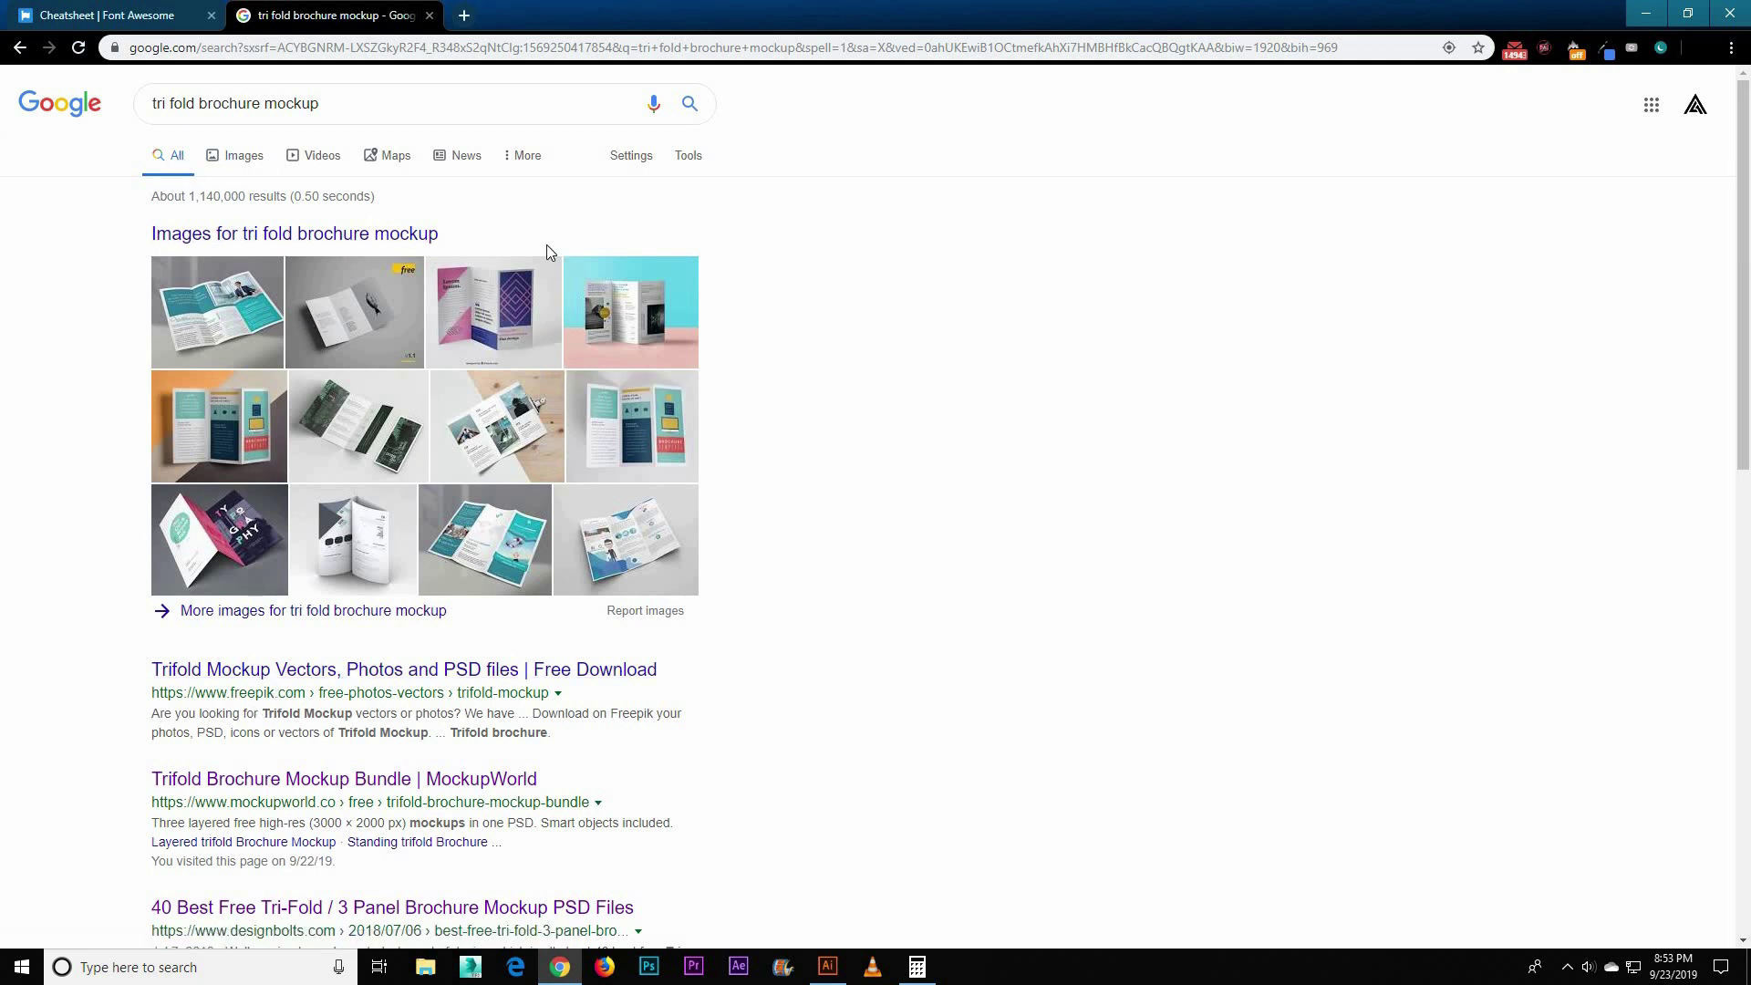
Step: Open the downloaded Trifold Brochure Mock-Up PSD in Photoshop
click(1657, 13)
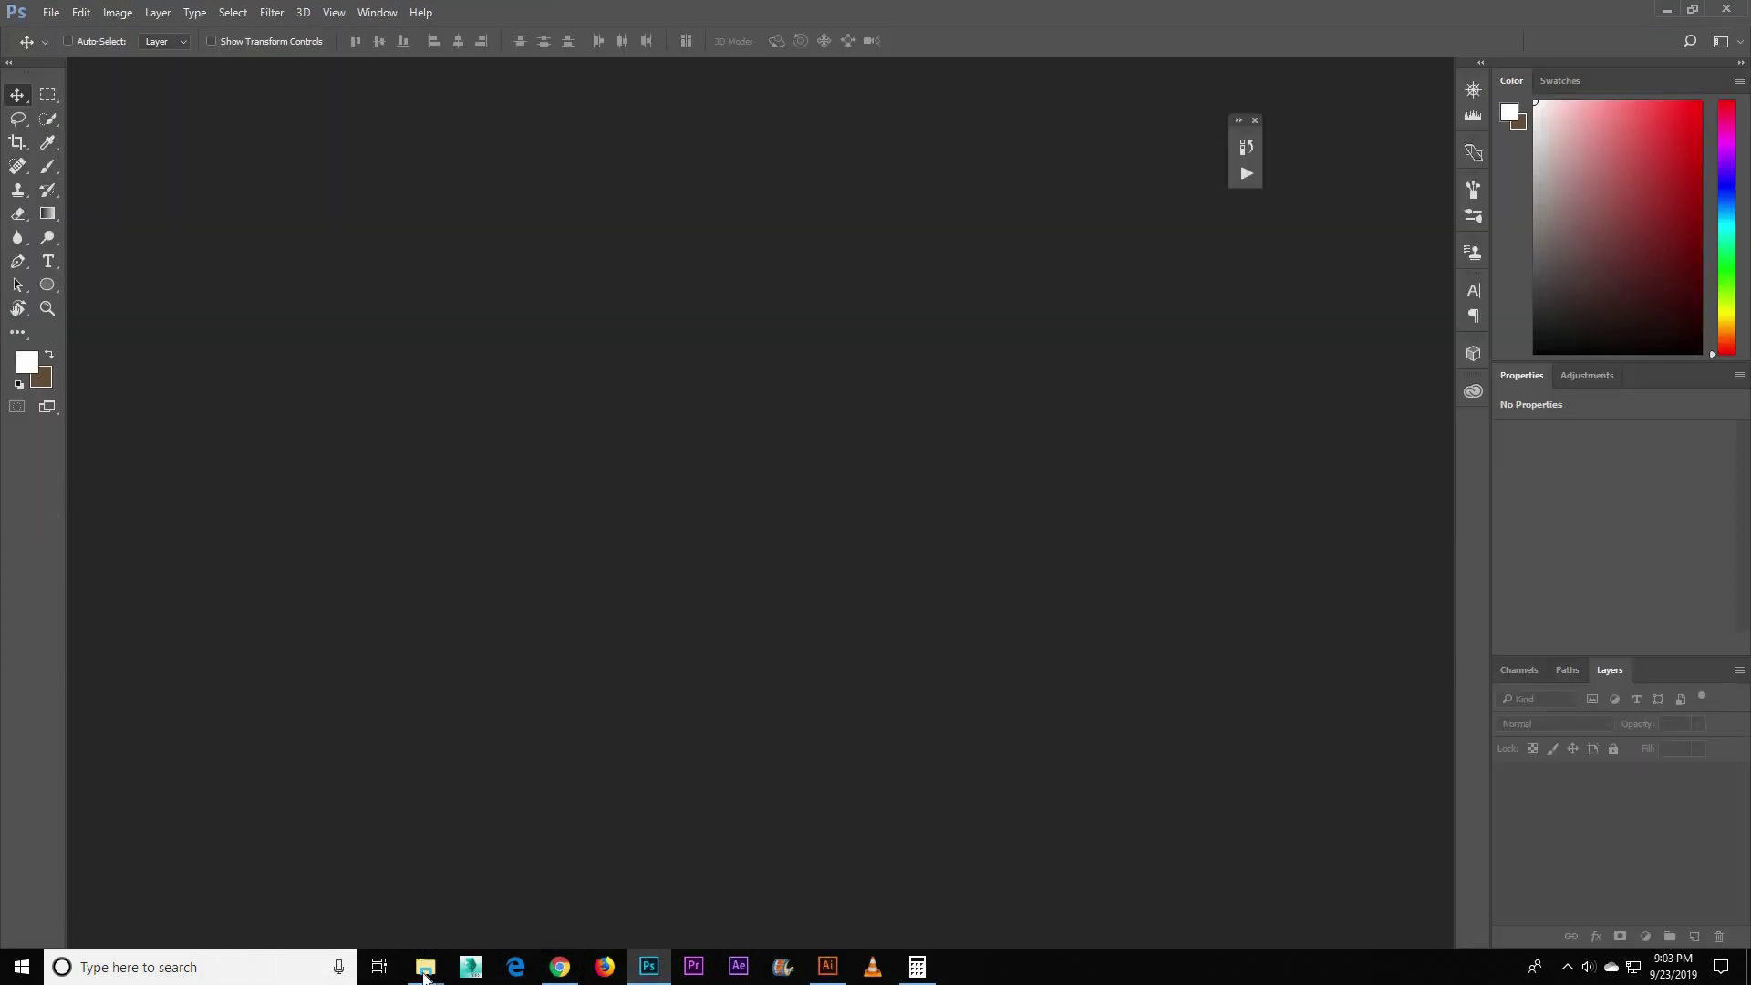
mouse_move(425, 966)
click(369, 877)
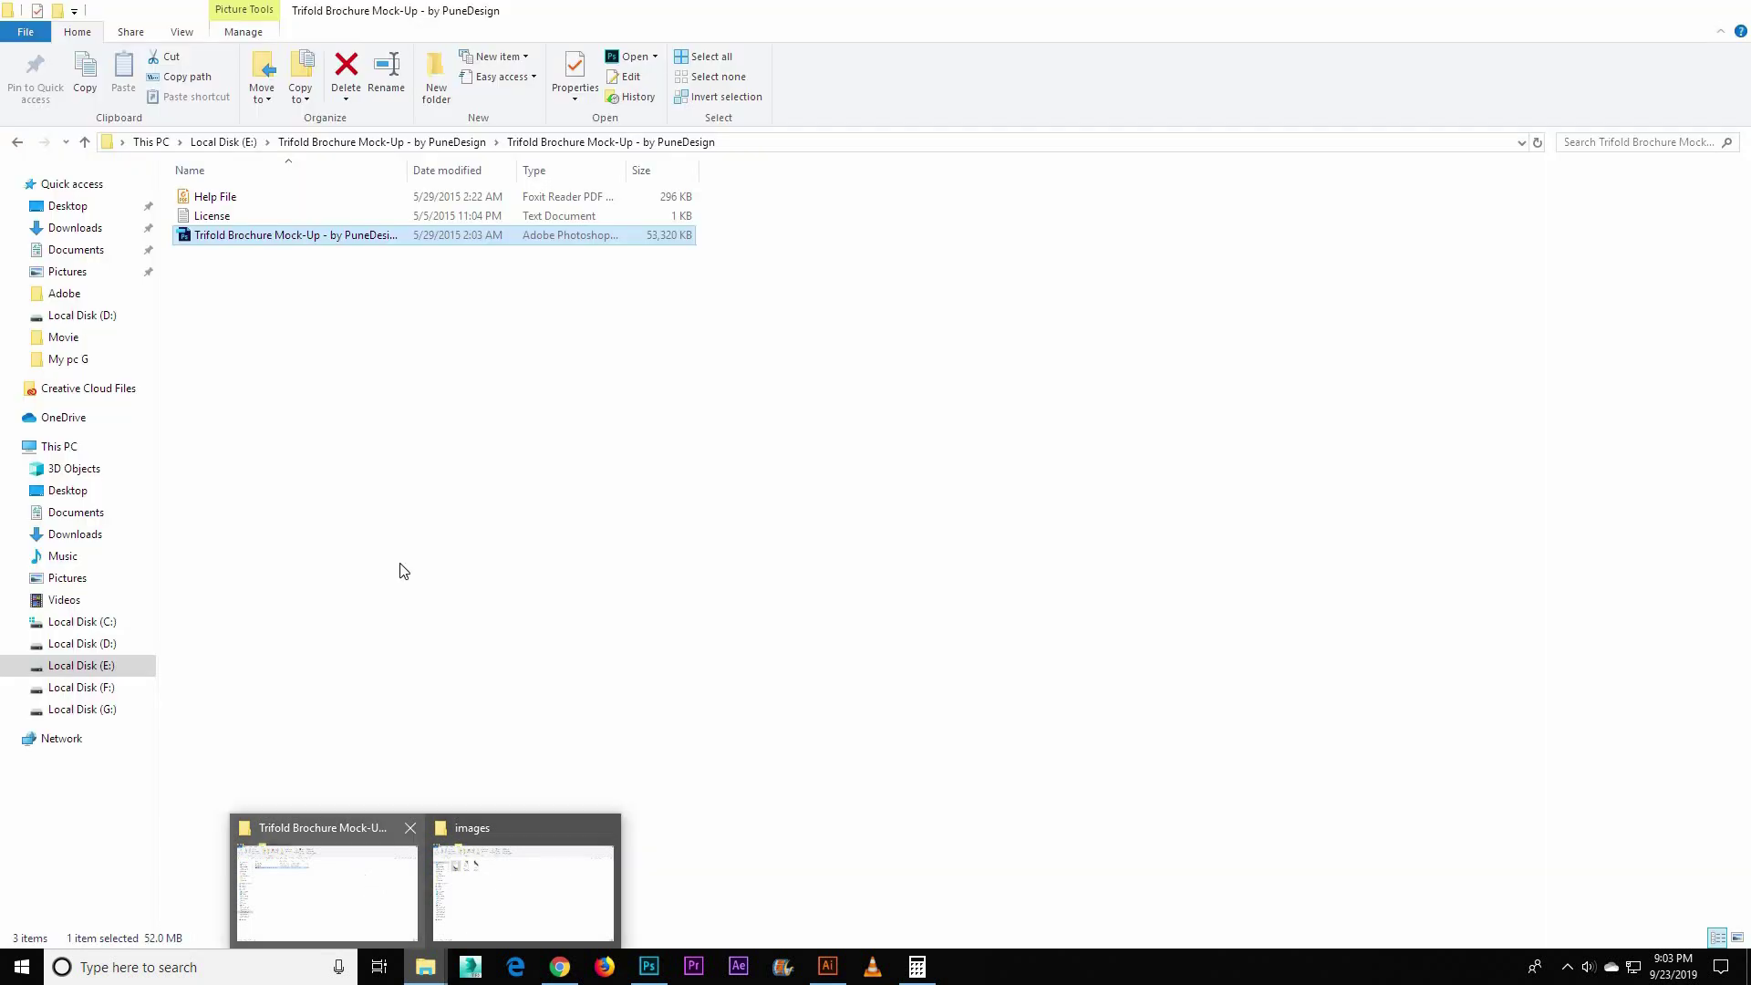
drag(274, 235, 667, 560)
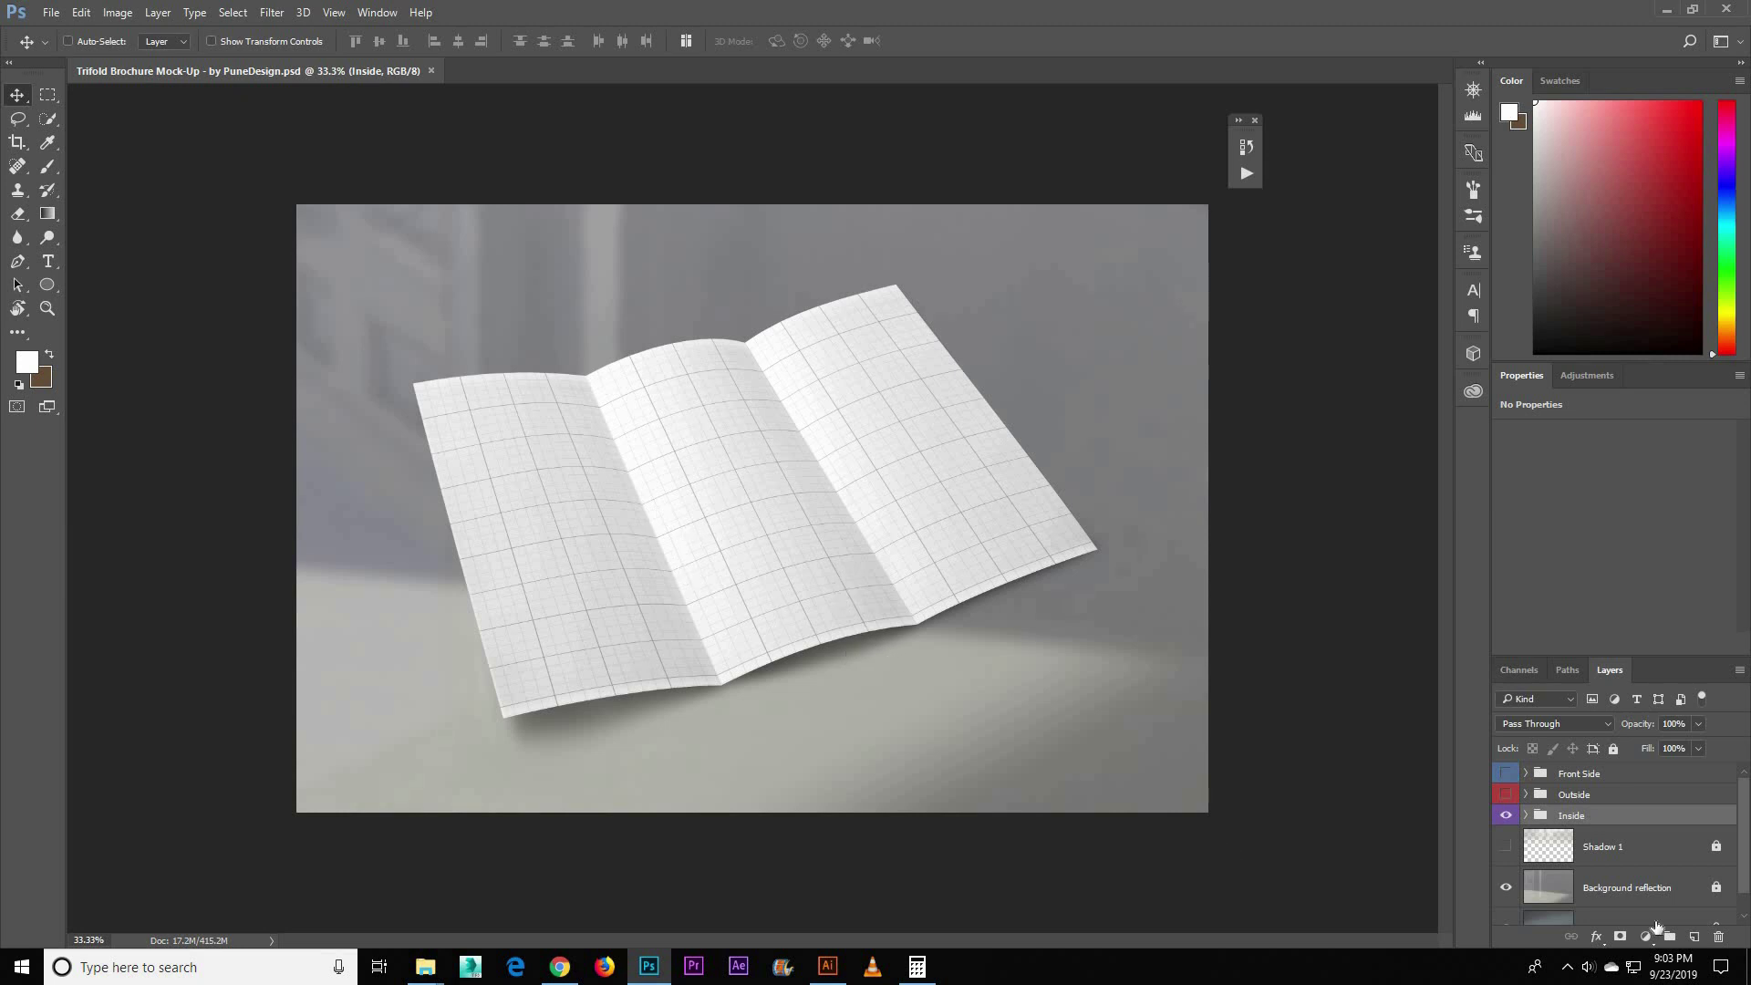
Step: Expand the Outside and Inside layer groups to reveal the placeholder layers
click(1506, 814)
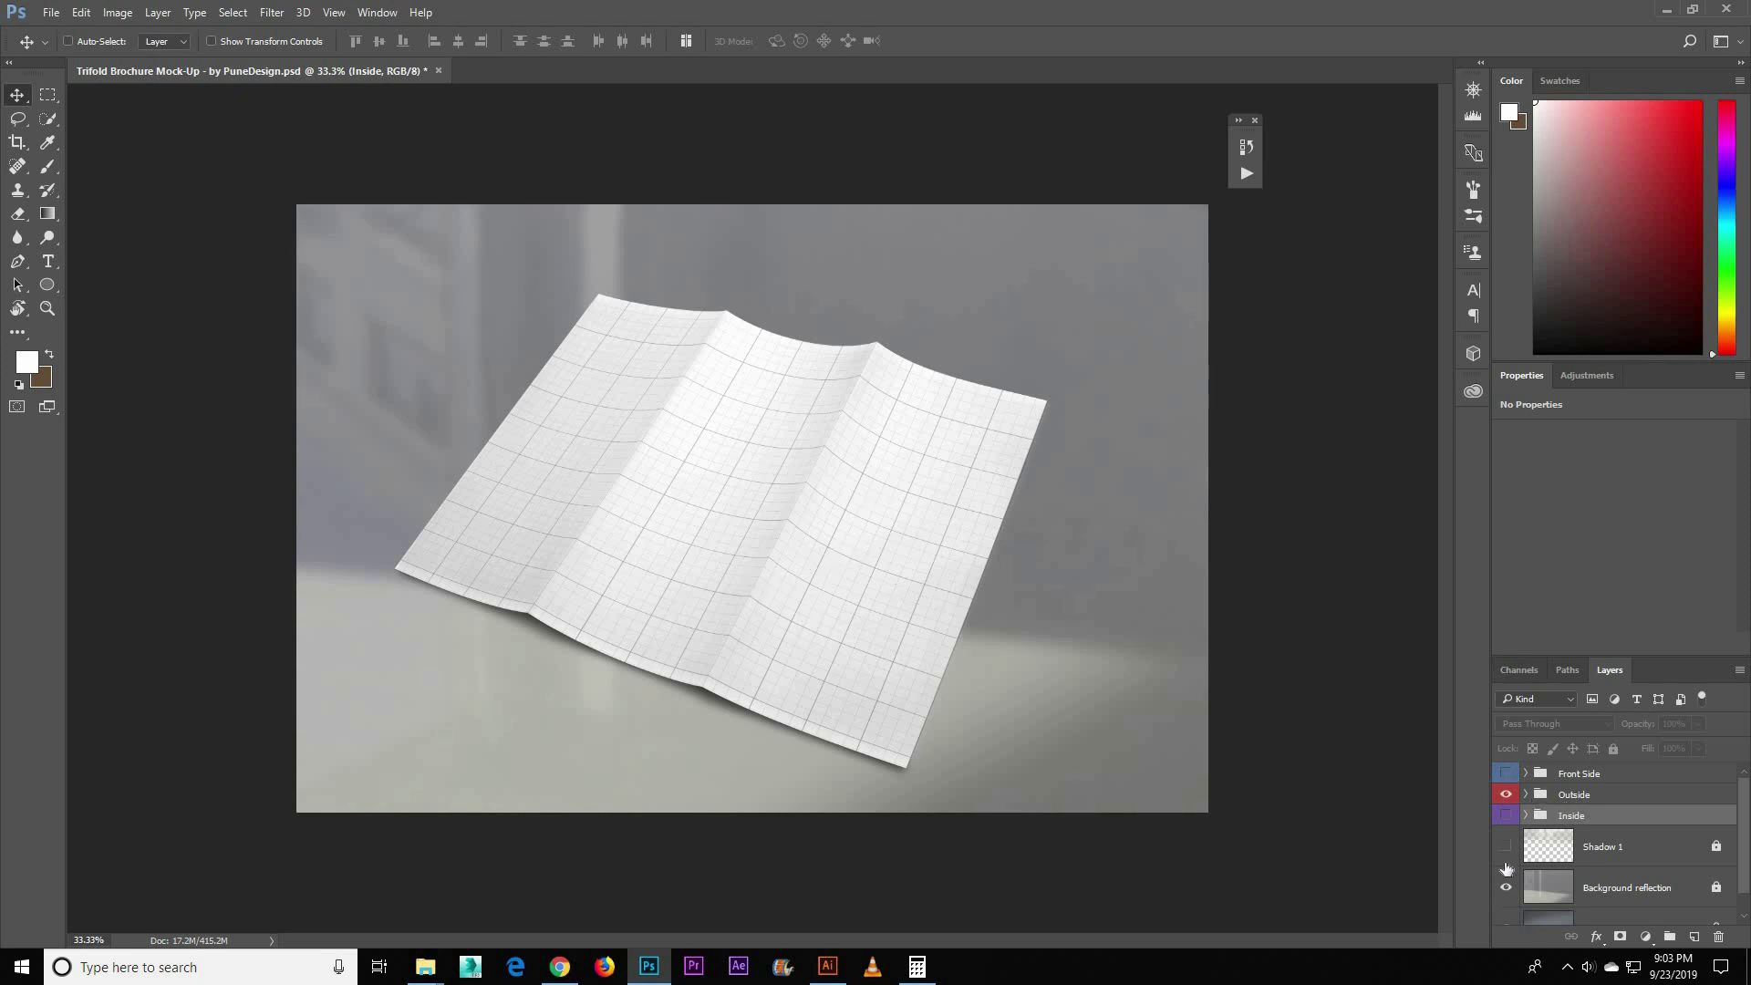
click(1505, 846)
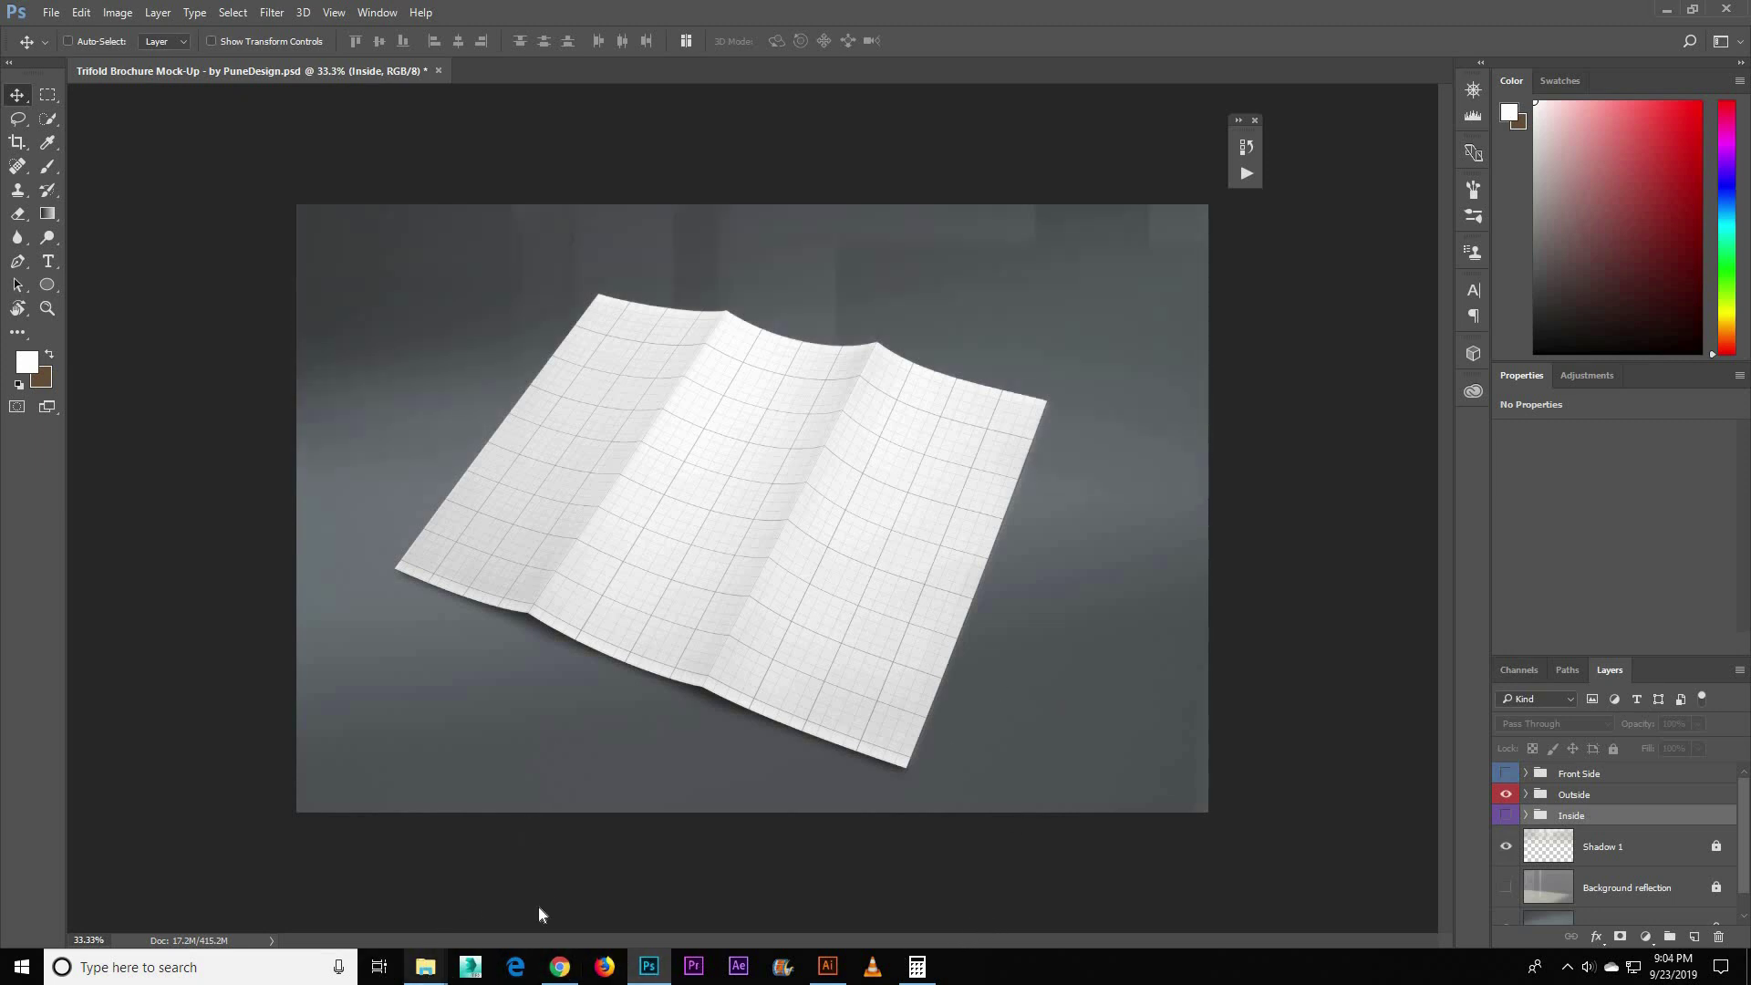
mouse_move(424, 966)
click(483, 875)
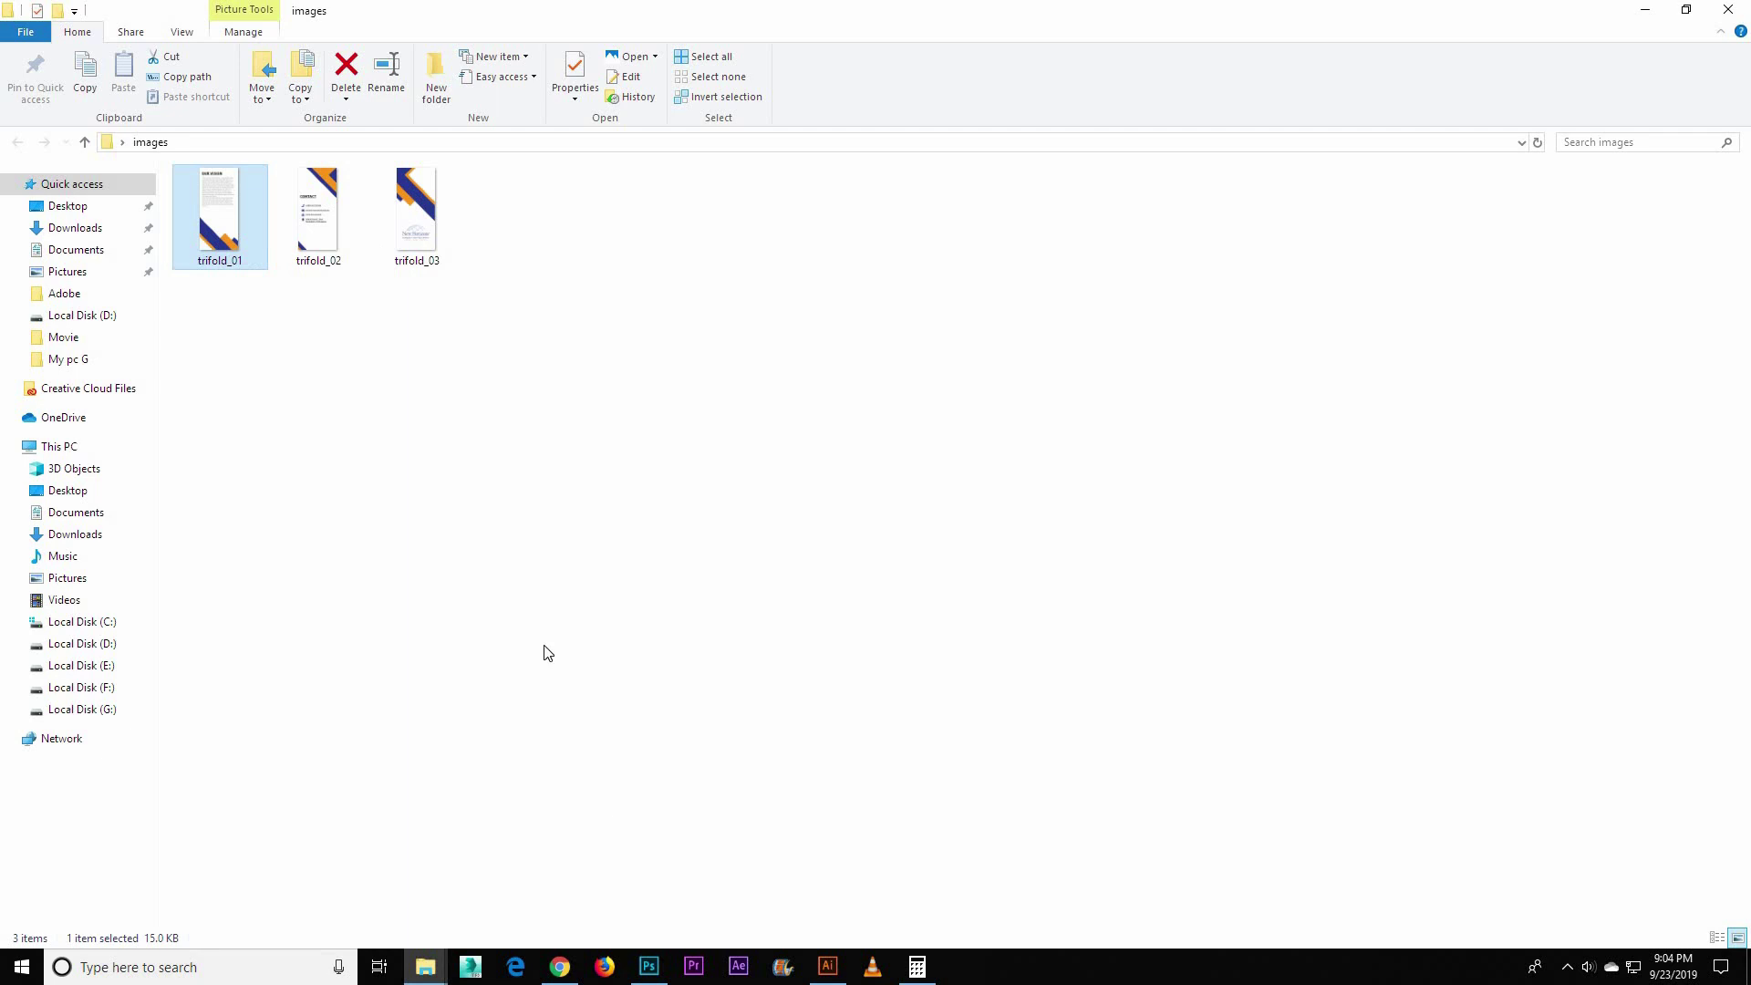
click(649, 969)
click(1527, 814)
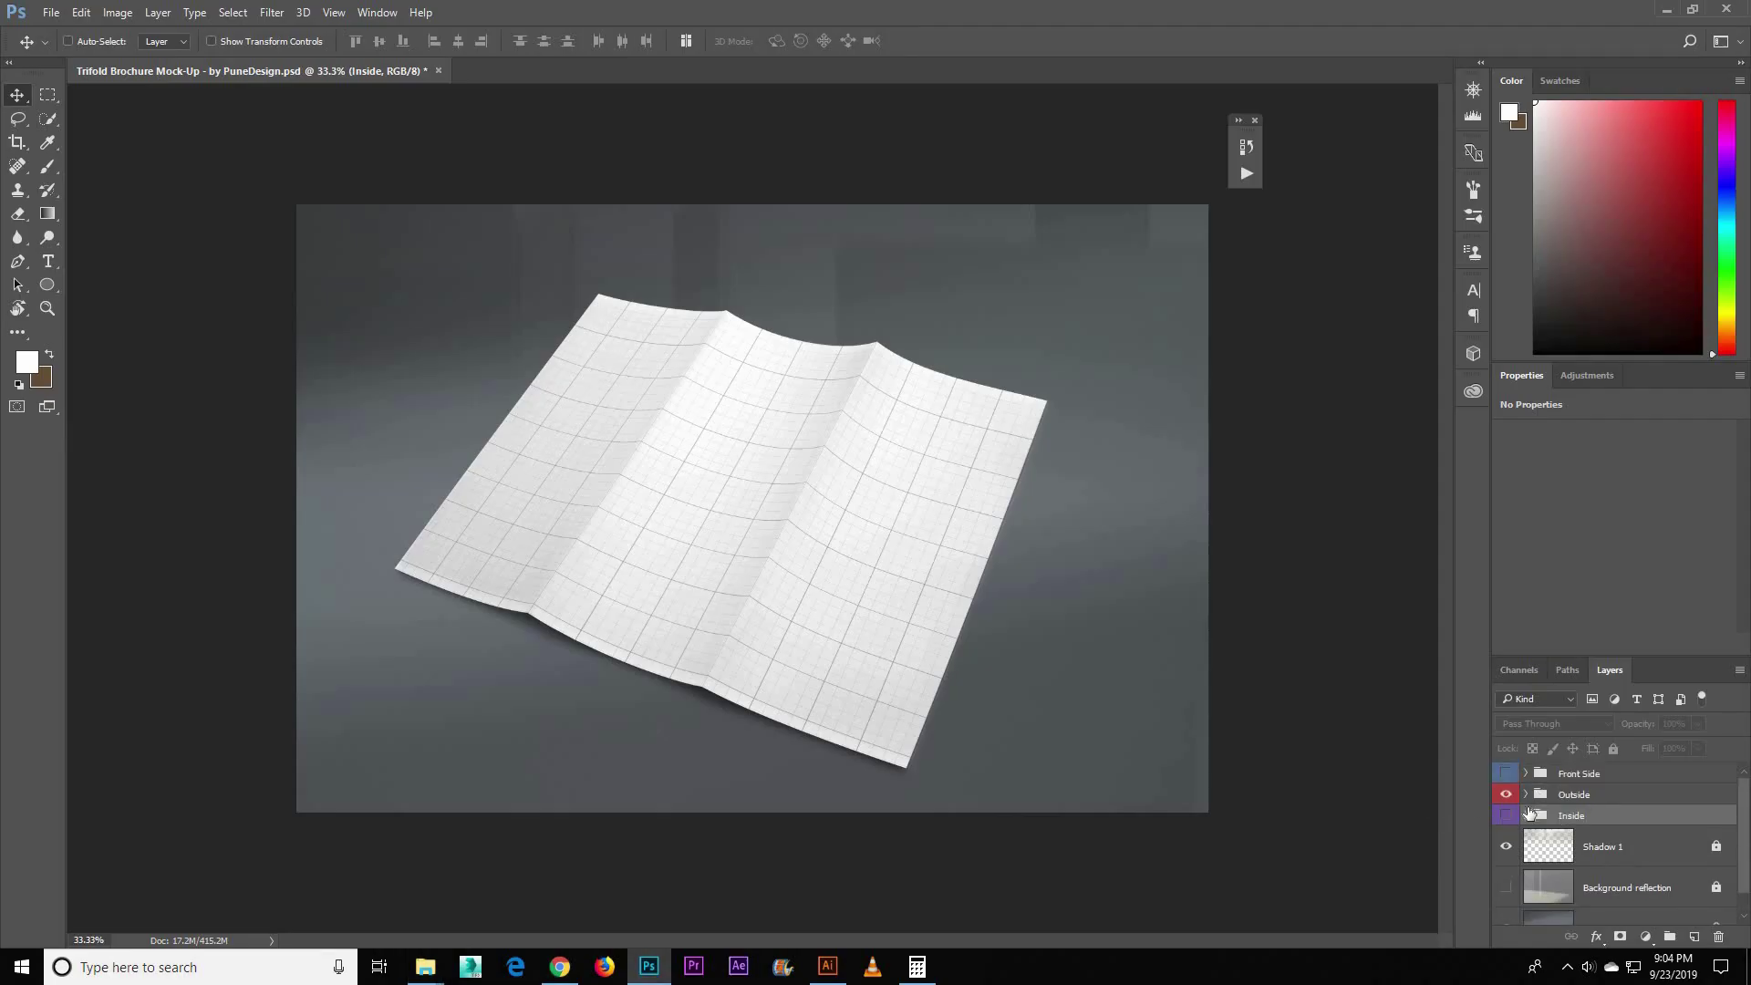
click(1527, 794)
scroll(1641, 857, down, 2)
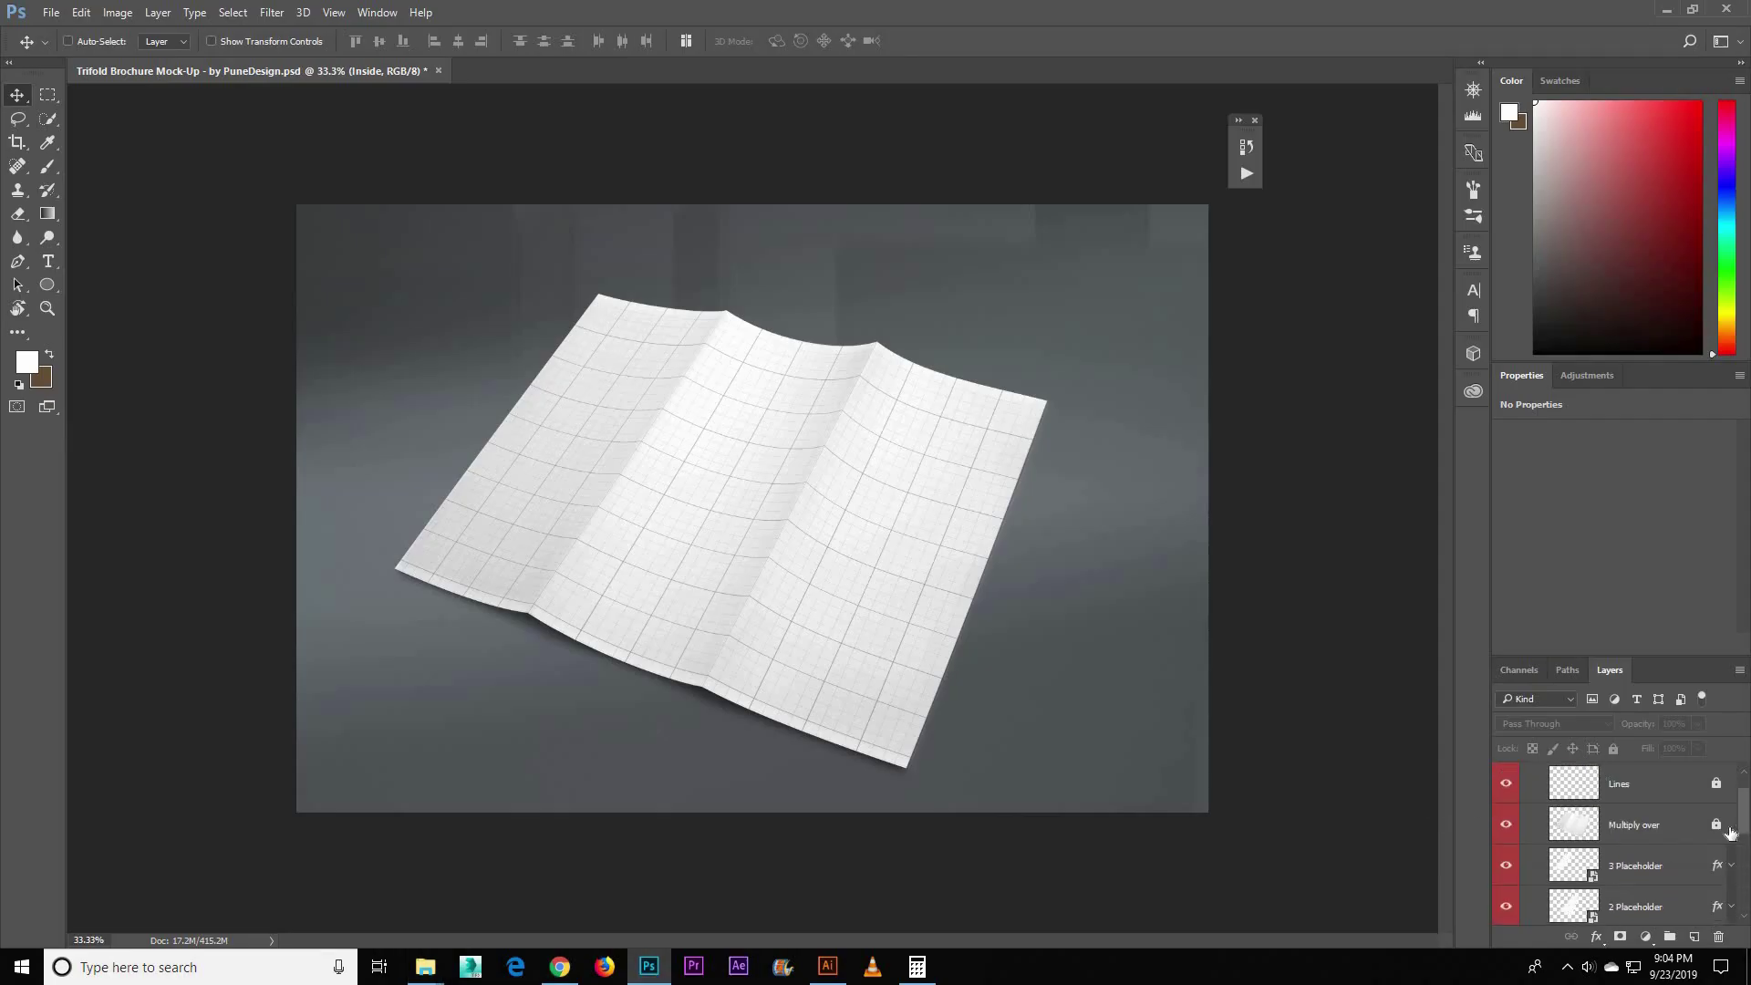
scroll(1622, 886, down, 1)
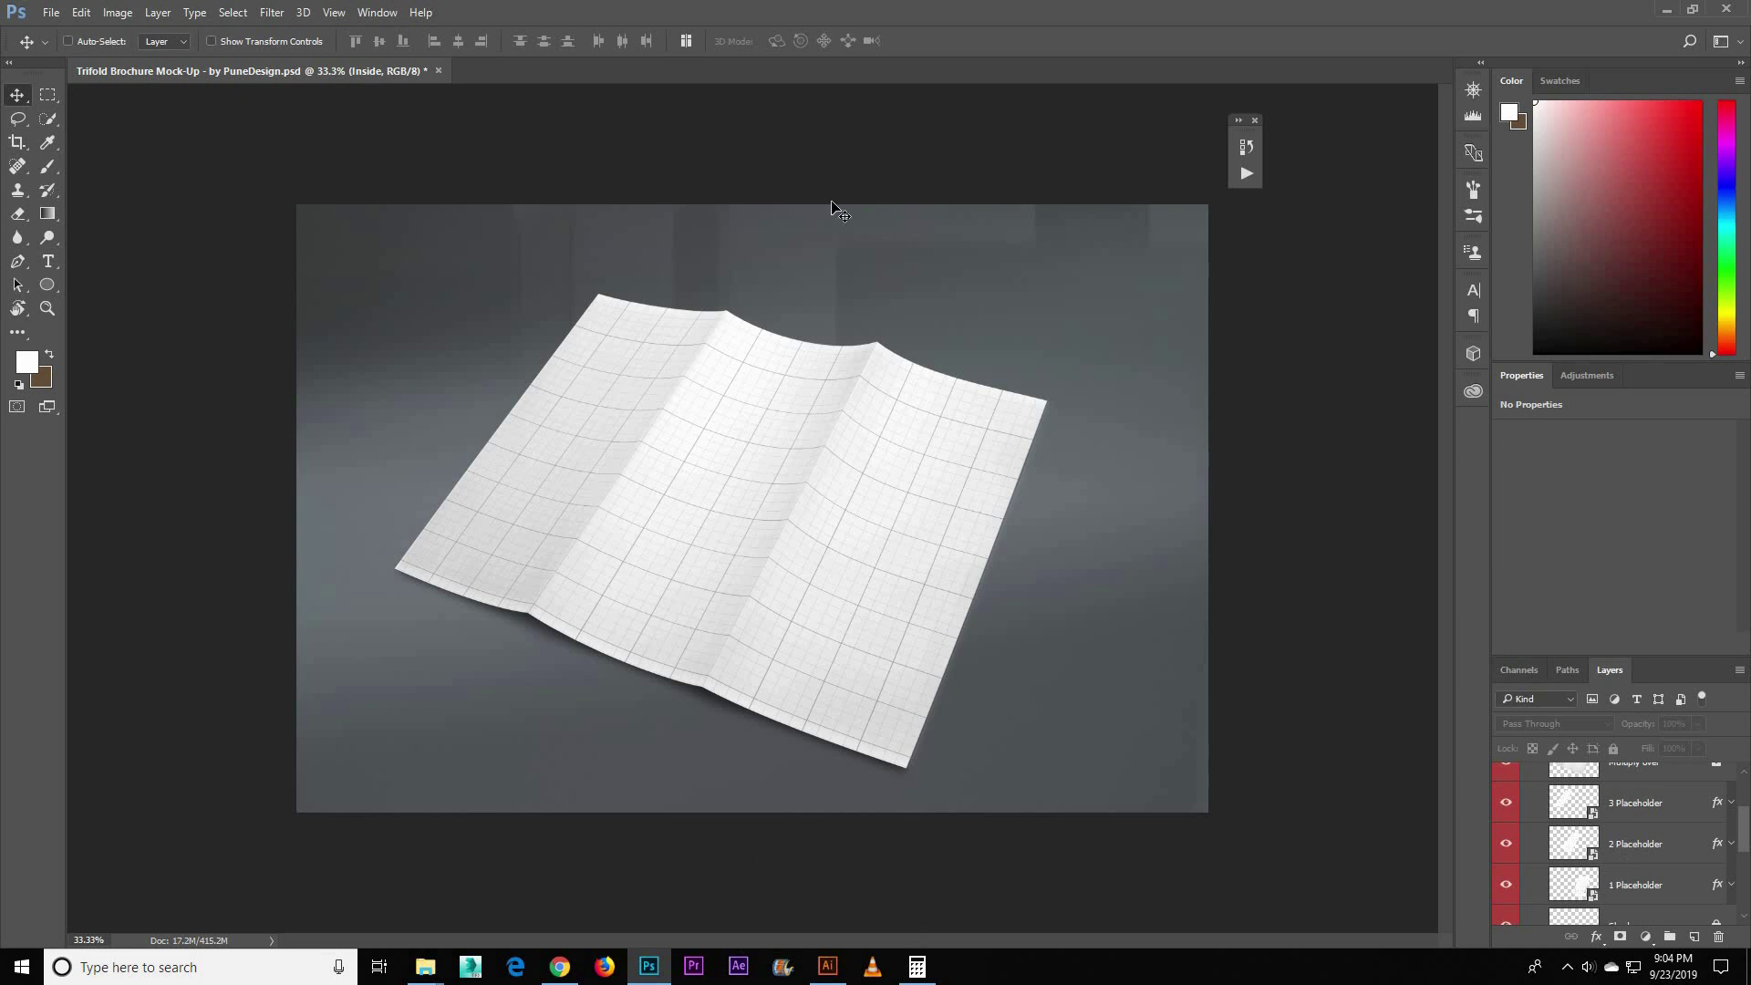
Step: Open 1 Placeholder and bring the trifold_03.png cover panel into it
double_click(1573, 883)
mouse_move(425, 967)
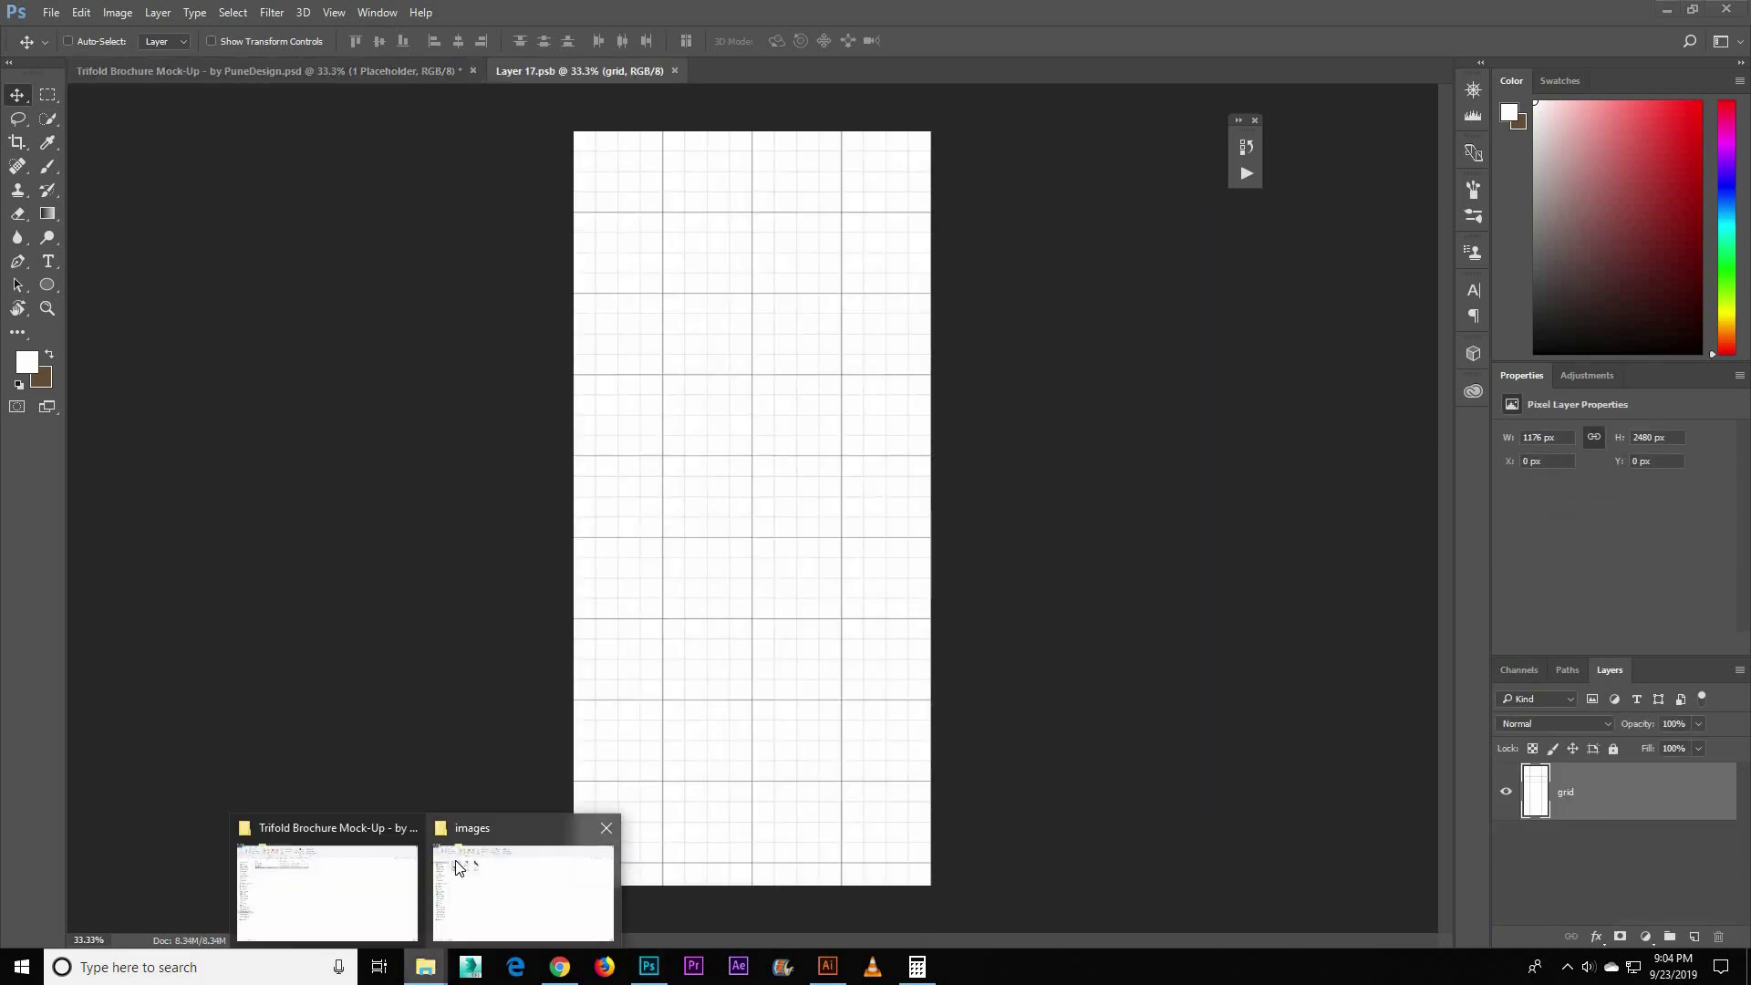
click(460, 867)
drag(398, 243, 735, 84)
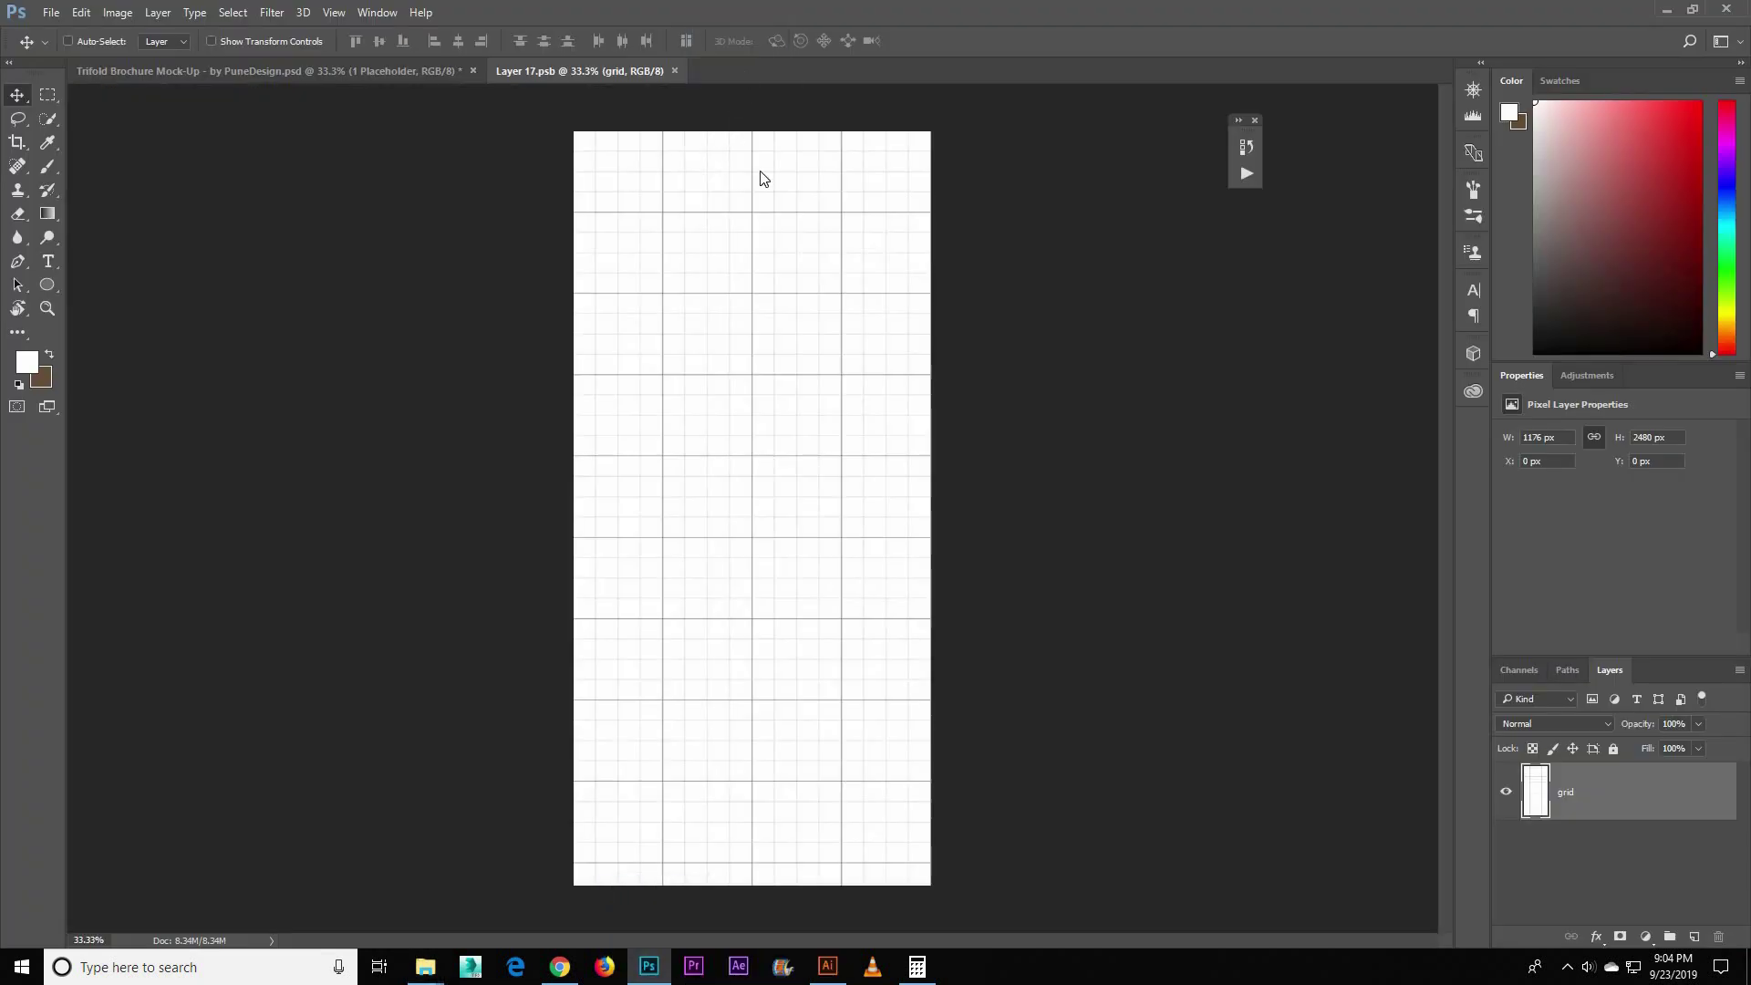
drag(735, 84, 760, 176)
drag(929, 382, 685, 312)
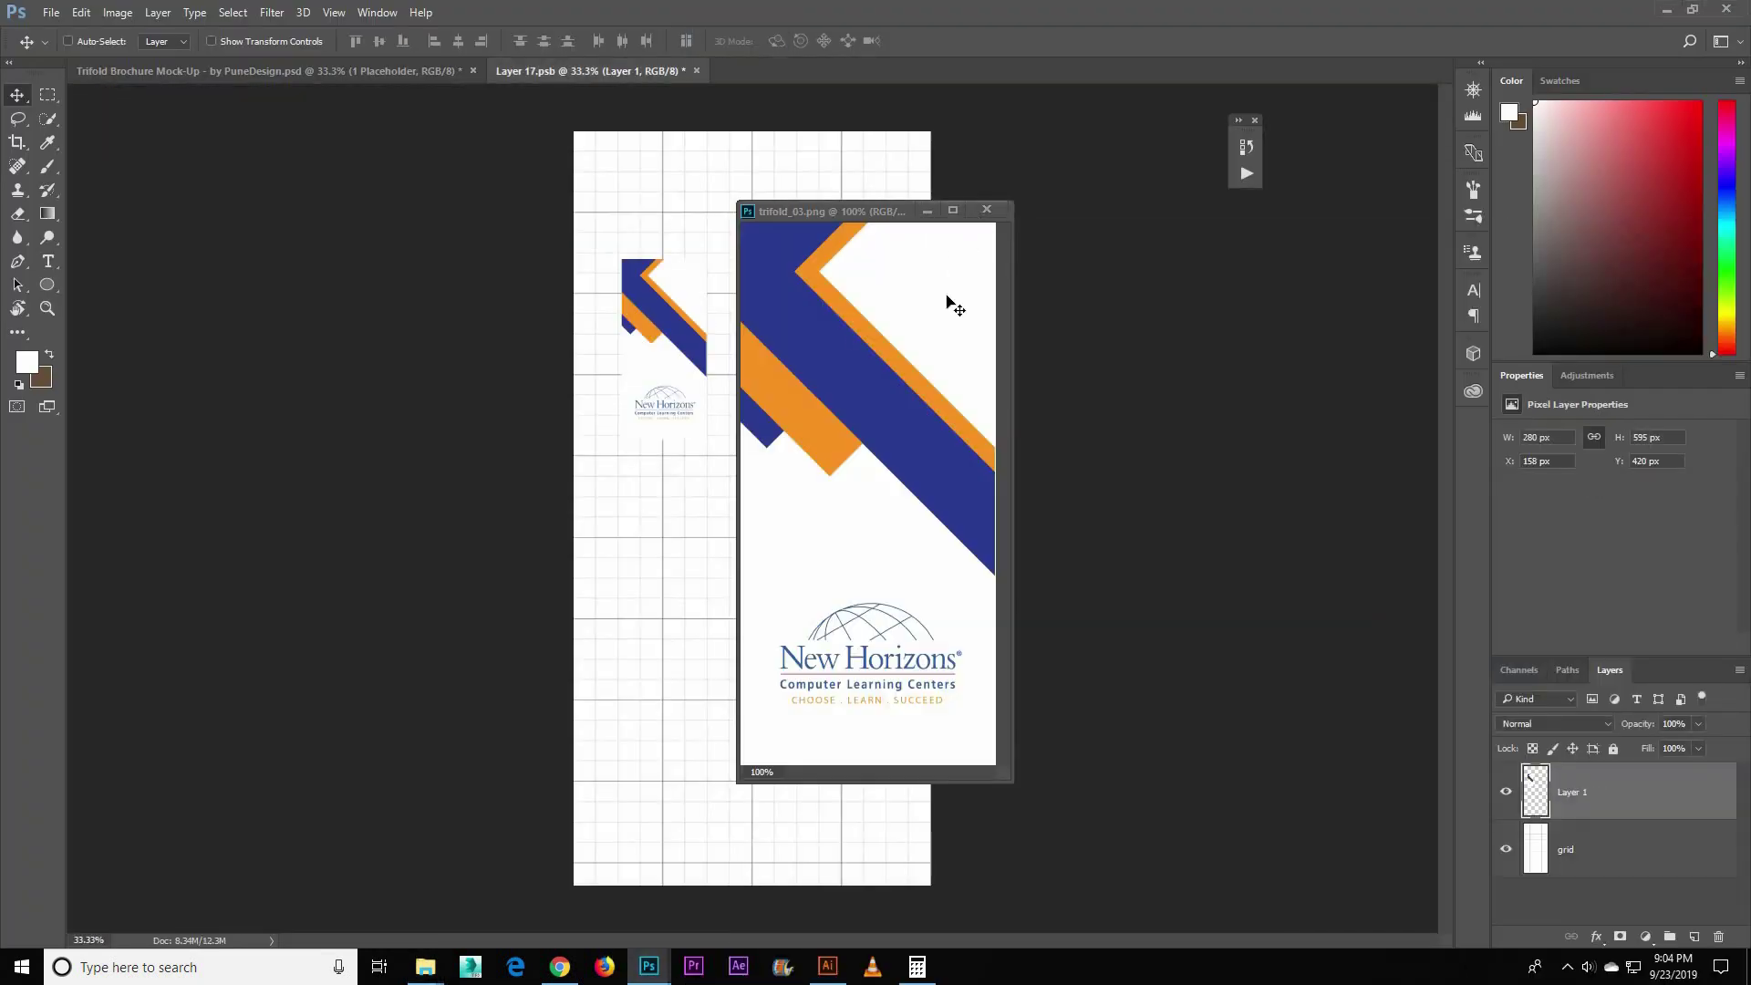
Step: Scale the cover panel to fill the canvas, then save and close the placeholder
key(ctrl+t)
drag(714, 438, 820, 684)
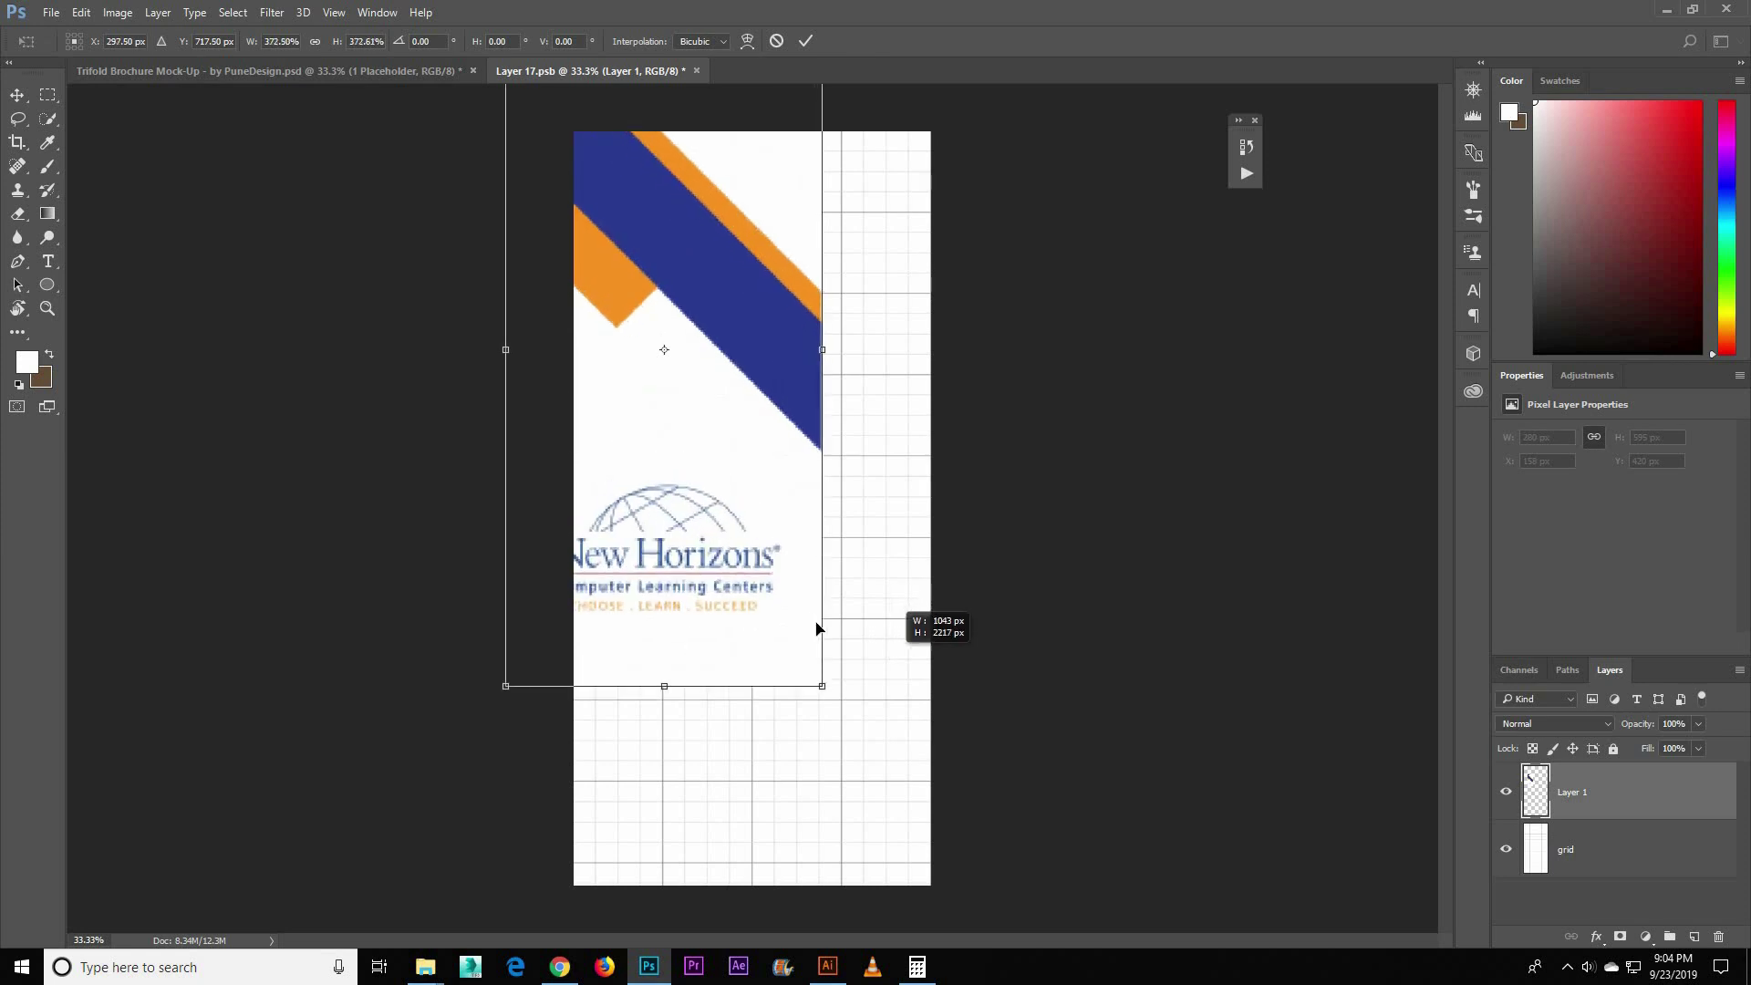
drag(744, 504, 821, 633)
drag(917, 887, 904, 805)
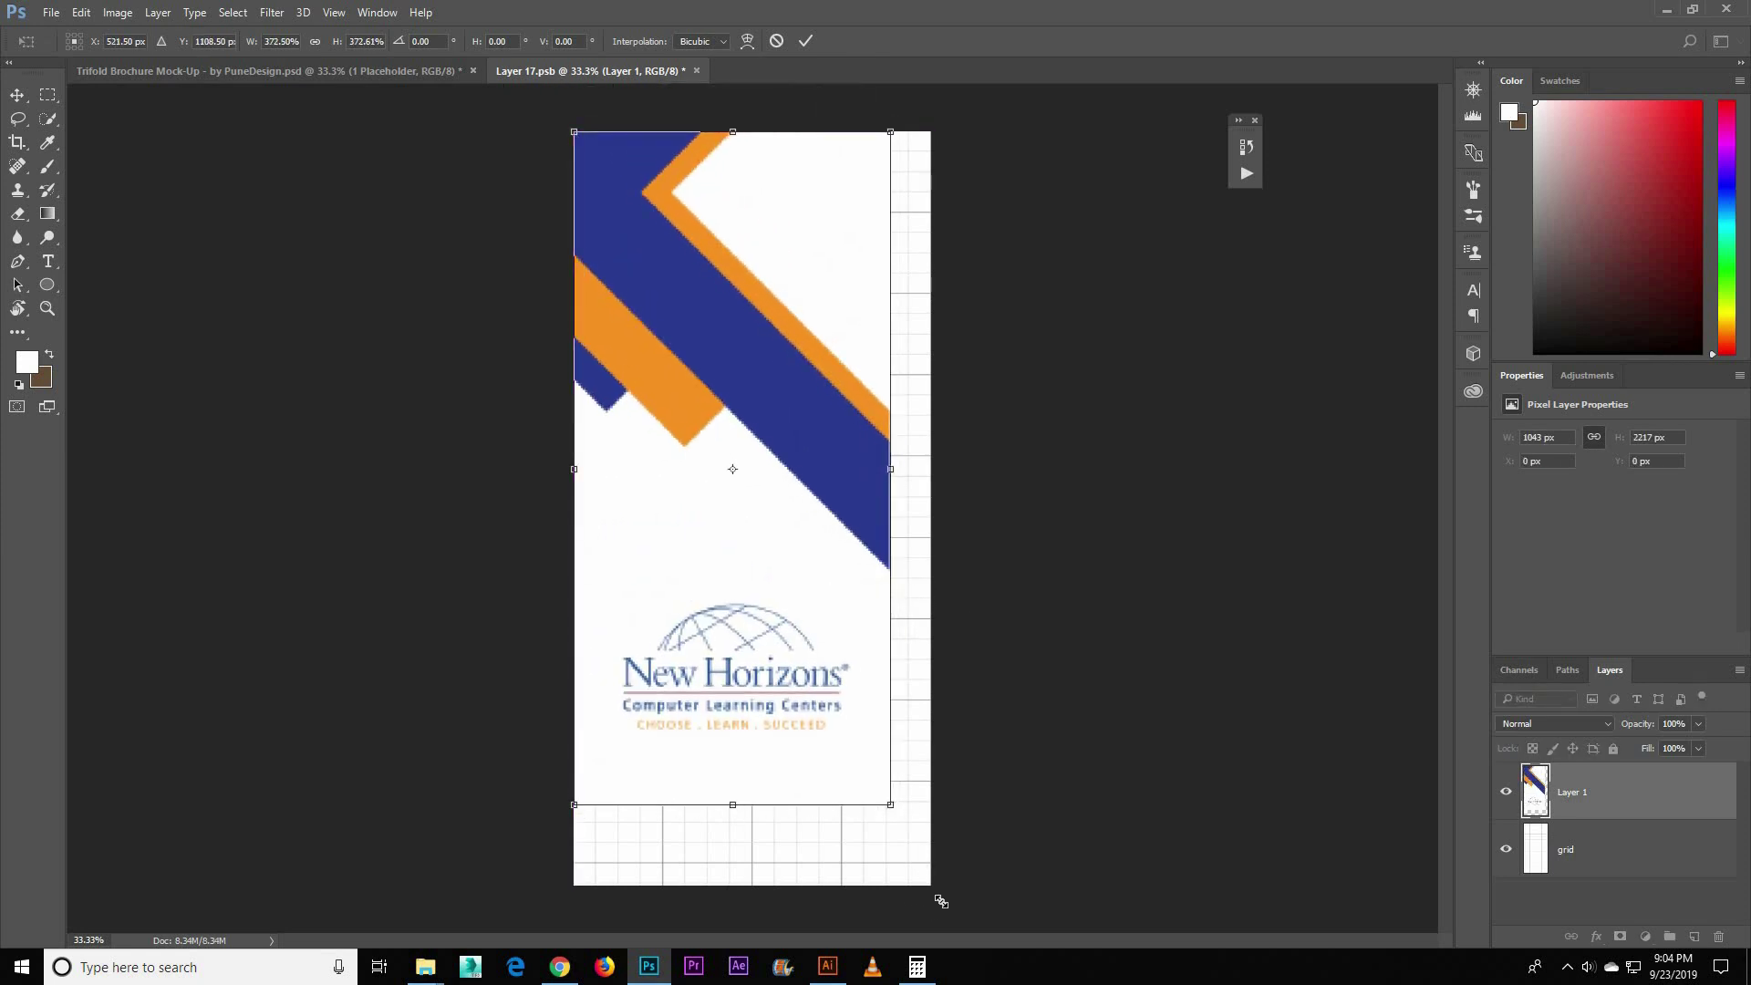
drag(941, 901, 935, 865)
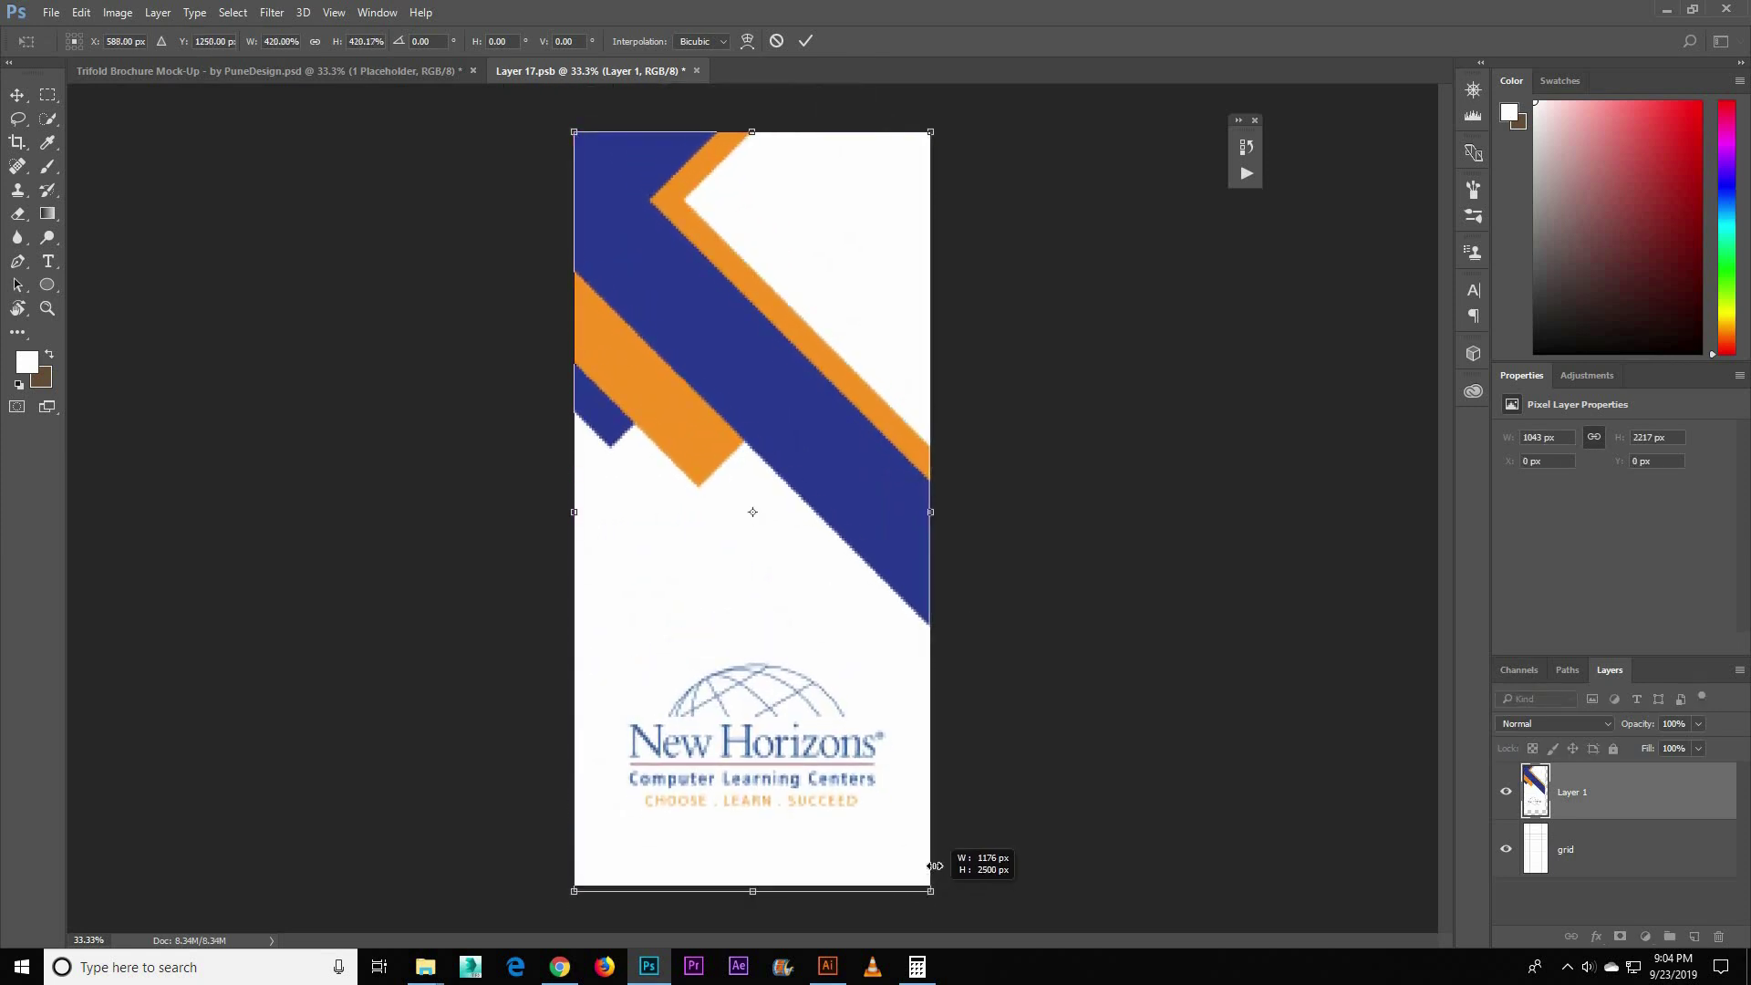
key(Return)
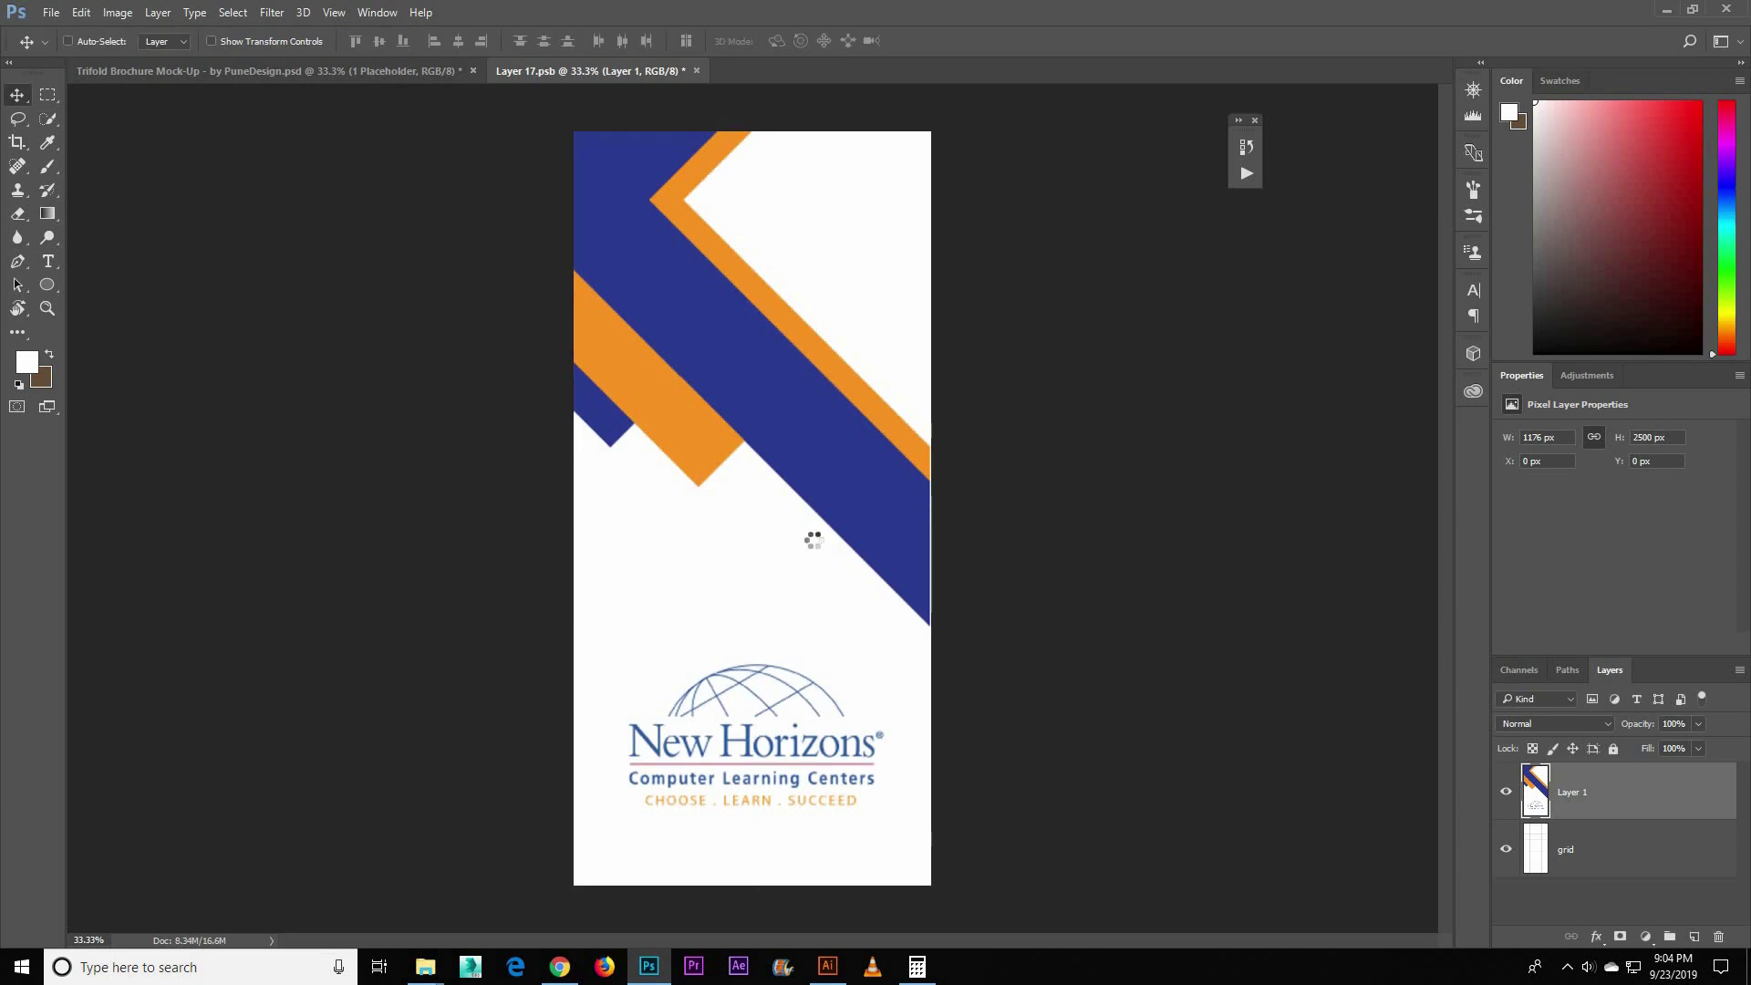
key(ctrl+s)
key(ctrl+w)
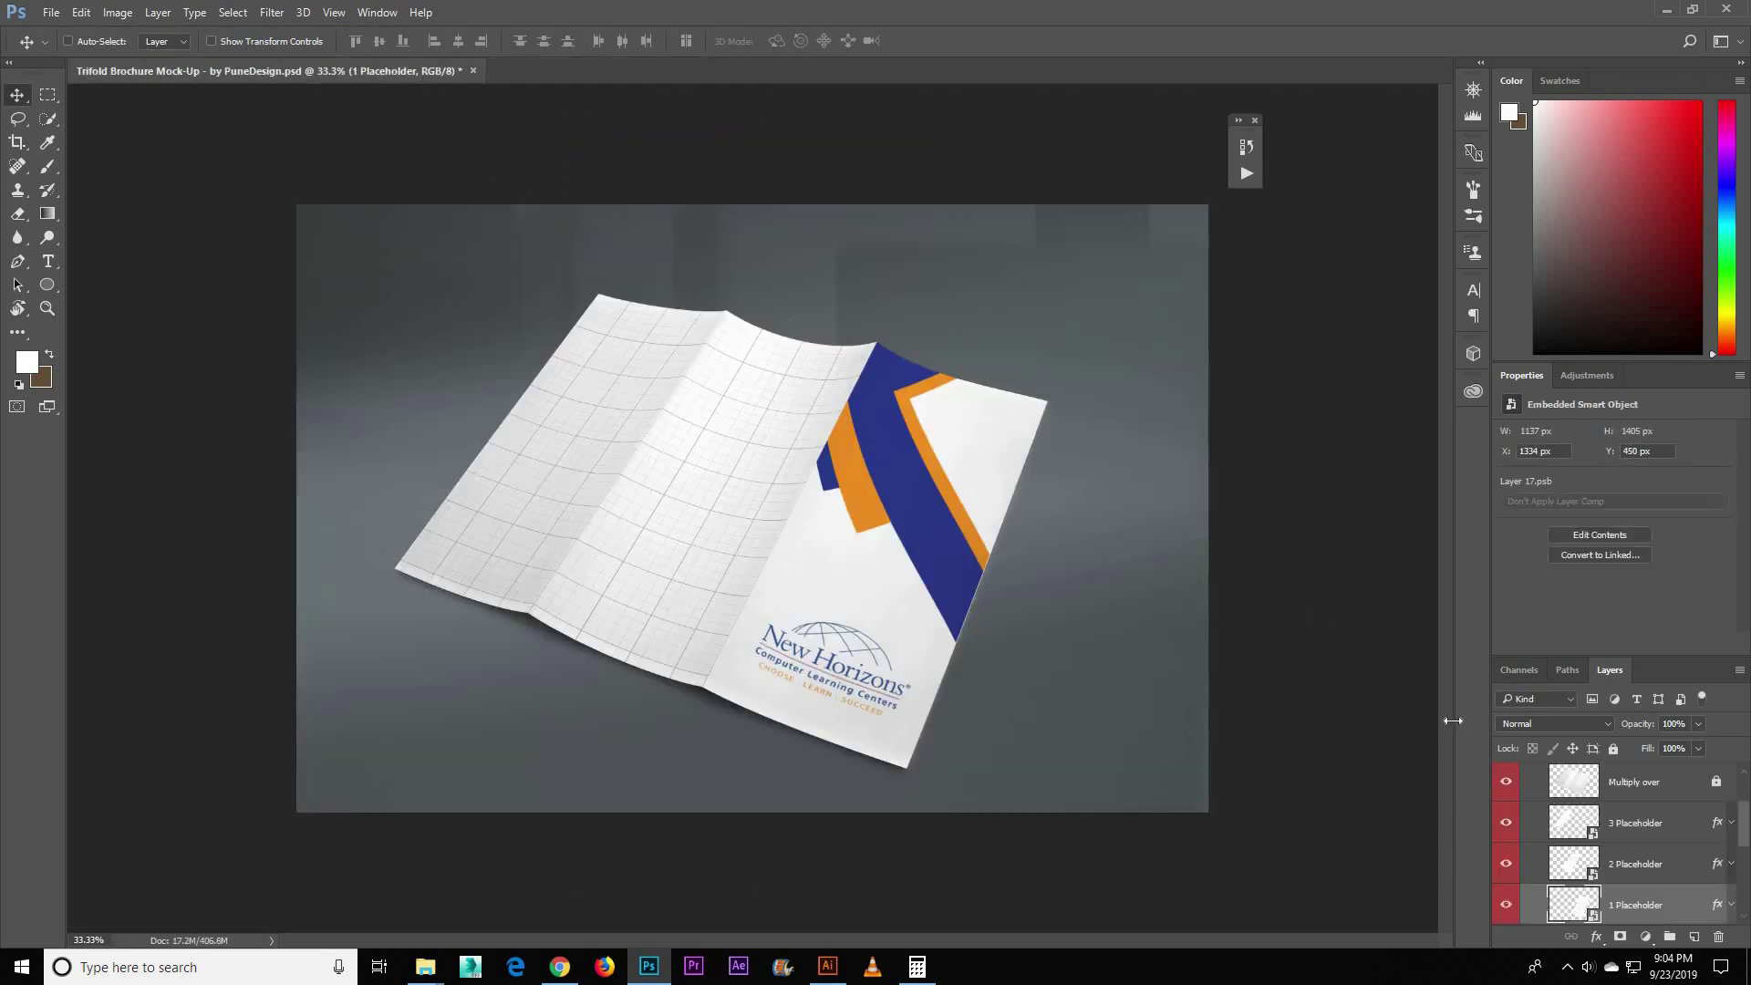
Step: Place trifold_02.png into 2 Placeholder filling the canvas, then save and close it
double_click(1568, 864)
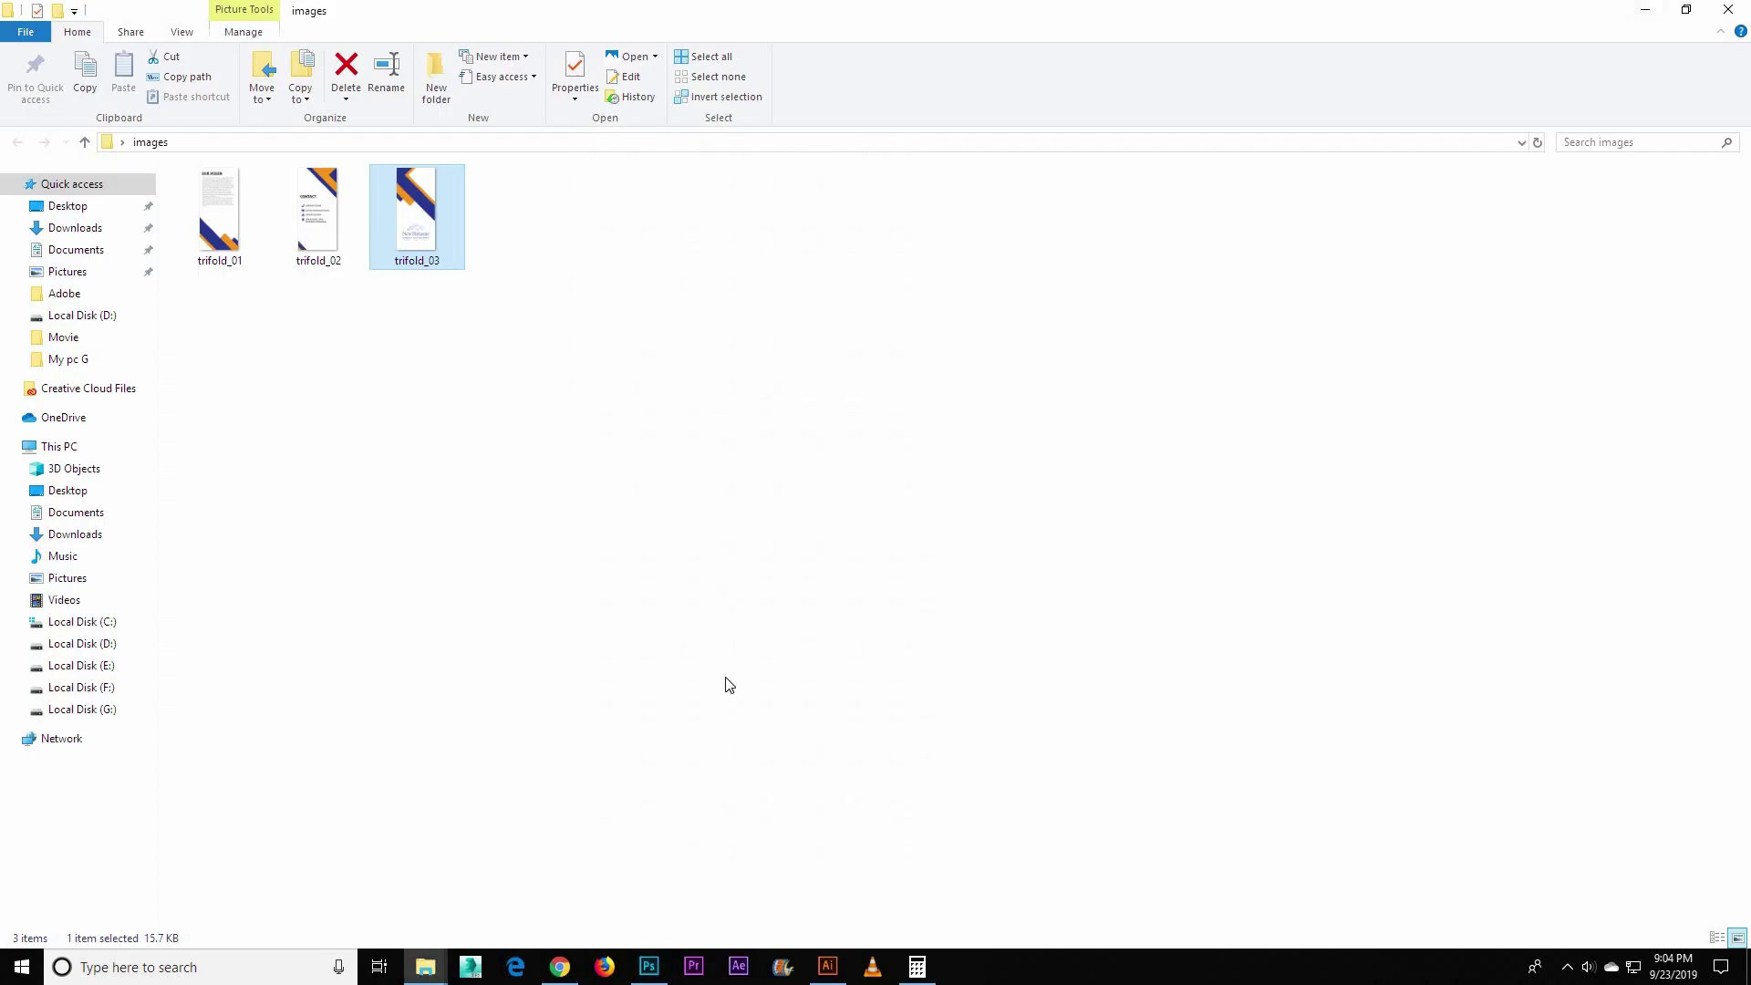
mouse_move(723, 684)
mouse_down()
mouse_move(821, 949)
mouse_move(663, 967)
mouse_move(839, 342)
mouse_up()
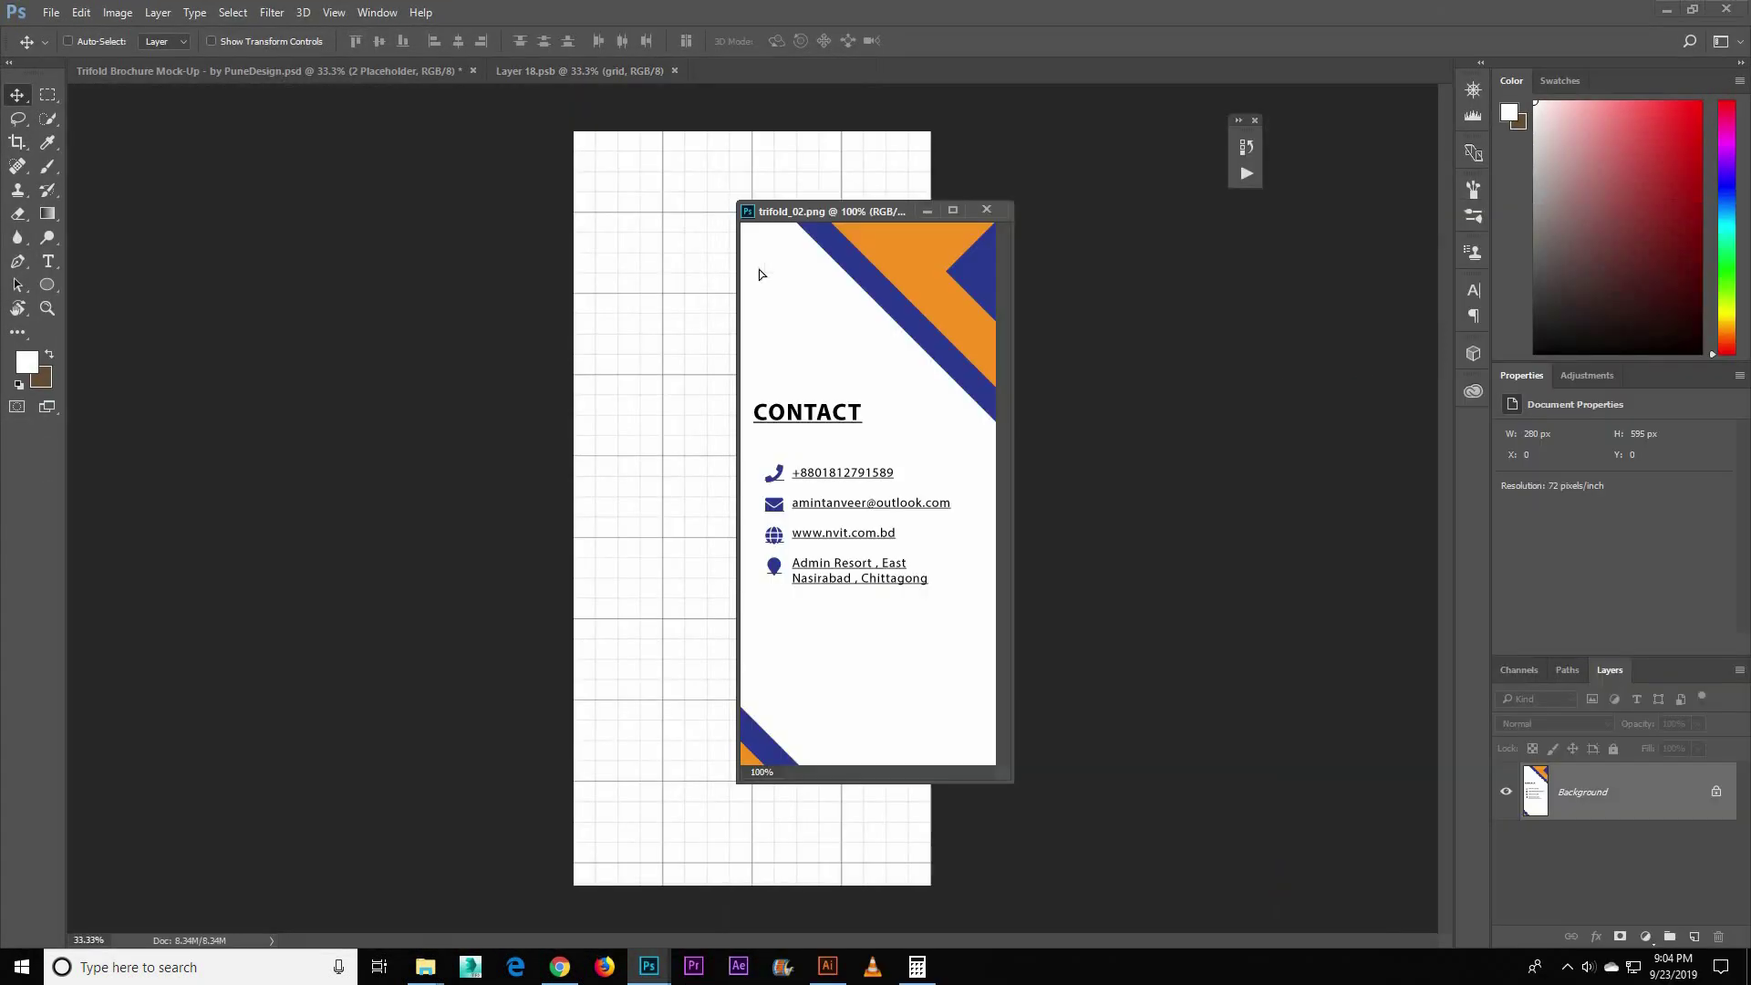
mouse_move(759, 270)
mouse_down()
mouse_move(757, 422)
mouse_move(812, 616)
mouse_move(930, 890)
mouse_up()
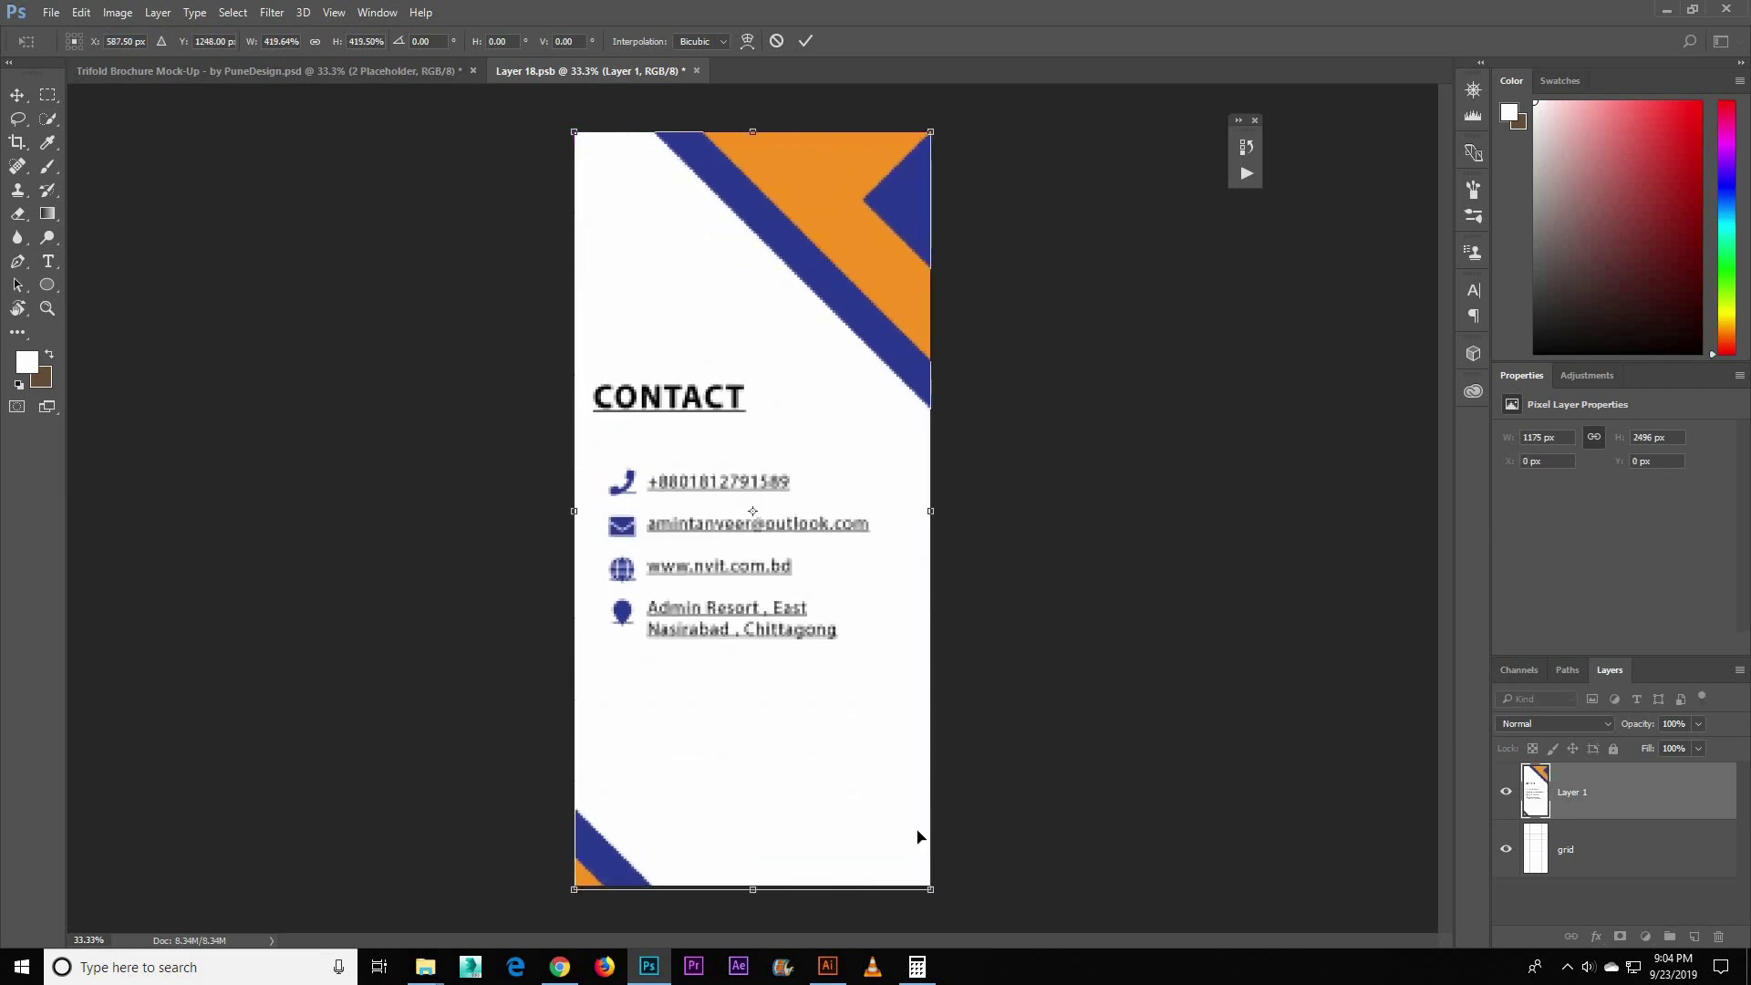
key(Return)
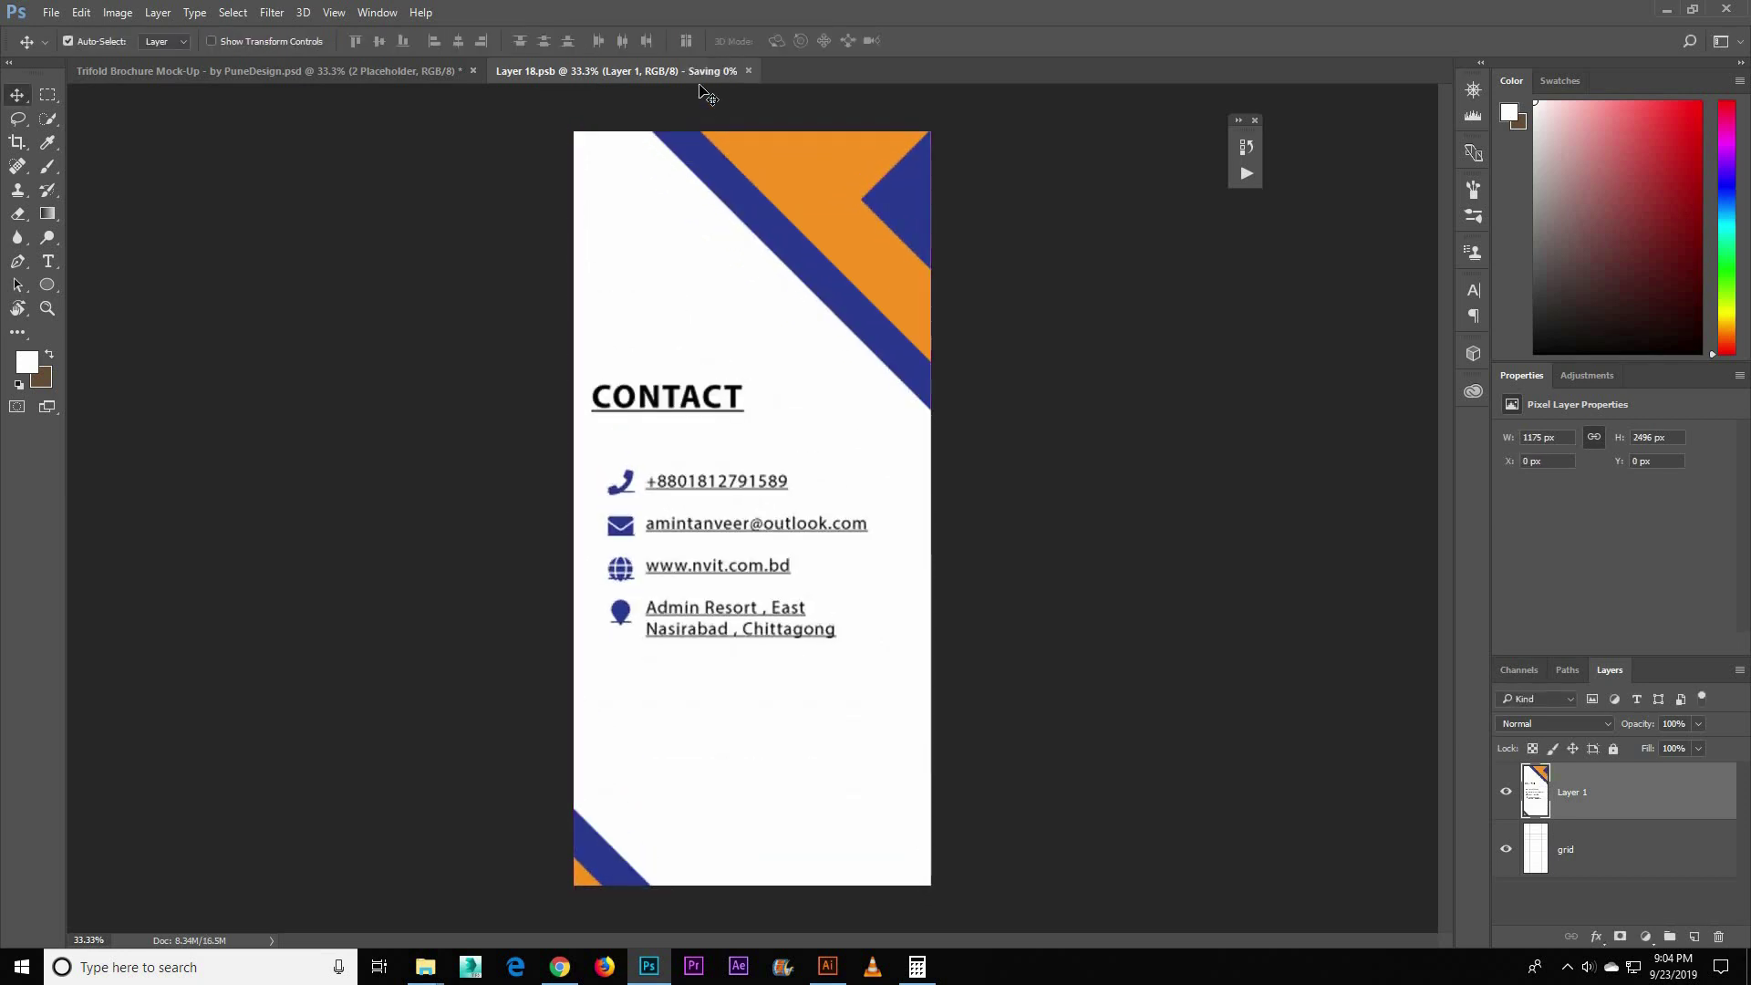
key(ctrl+s)
key(ctrl+w)
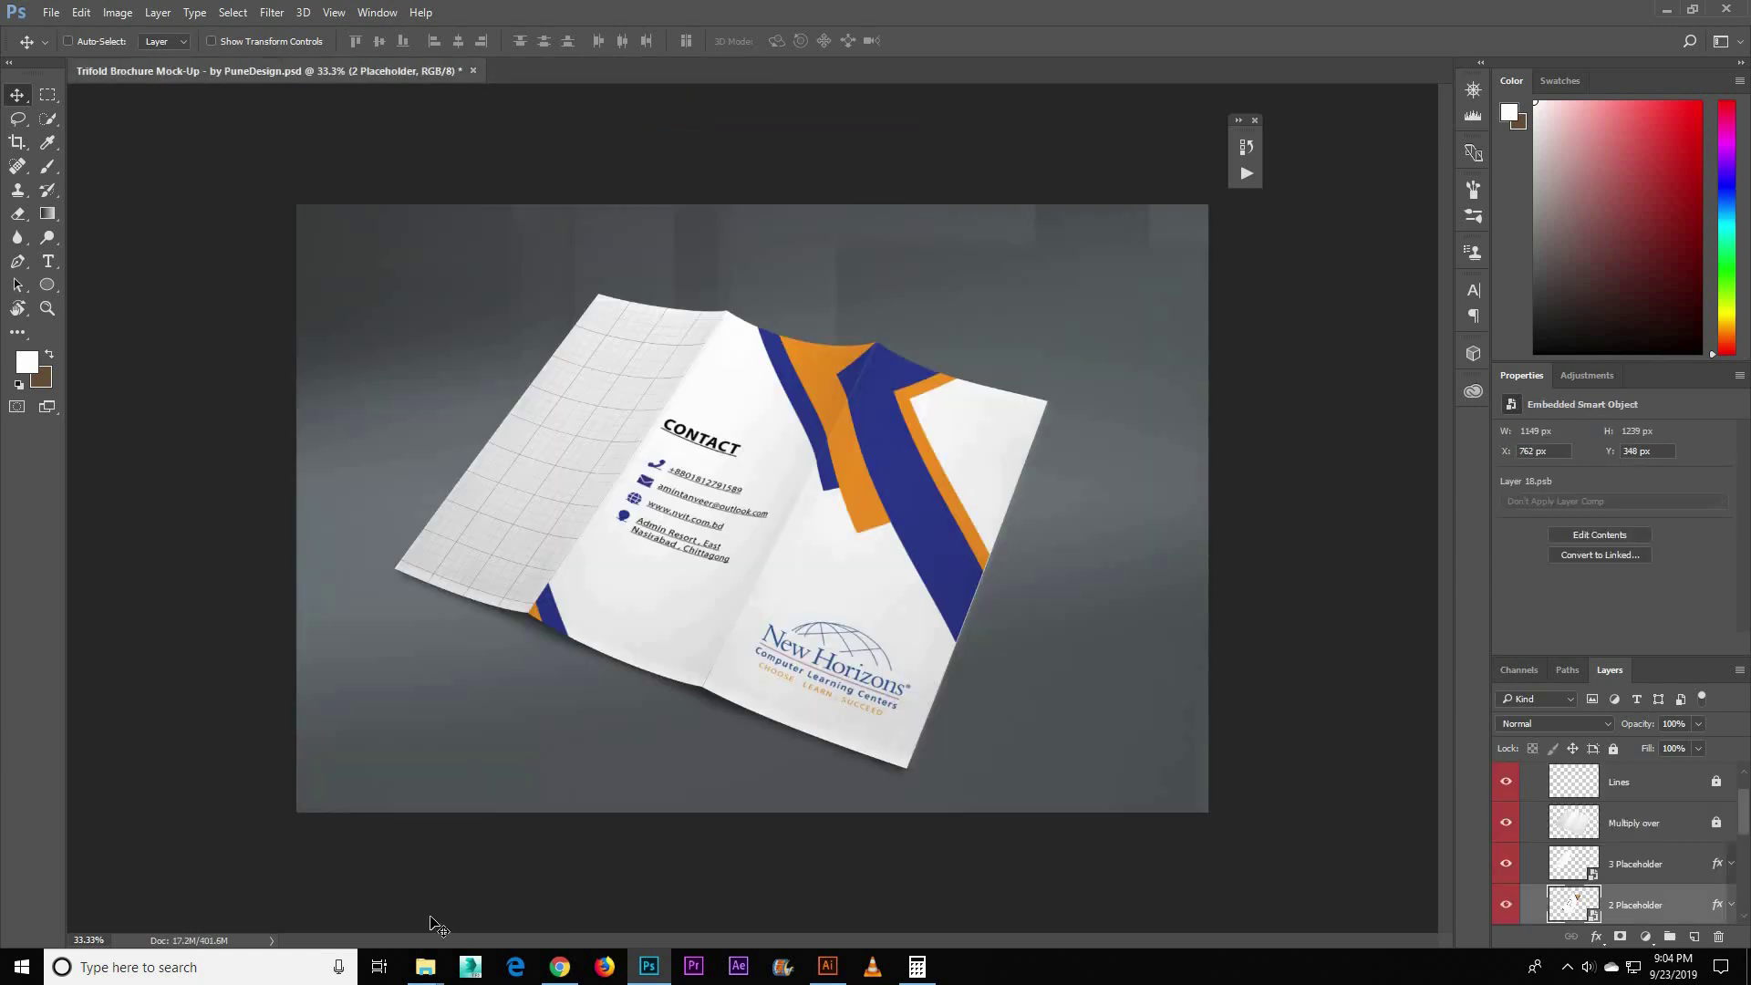
Step: Place trifold_01.png into 3 Placeholder, scale it to fill, save, and return to the mock-up
double_click(1584, 867)
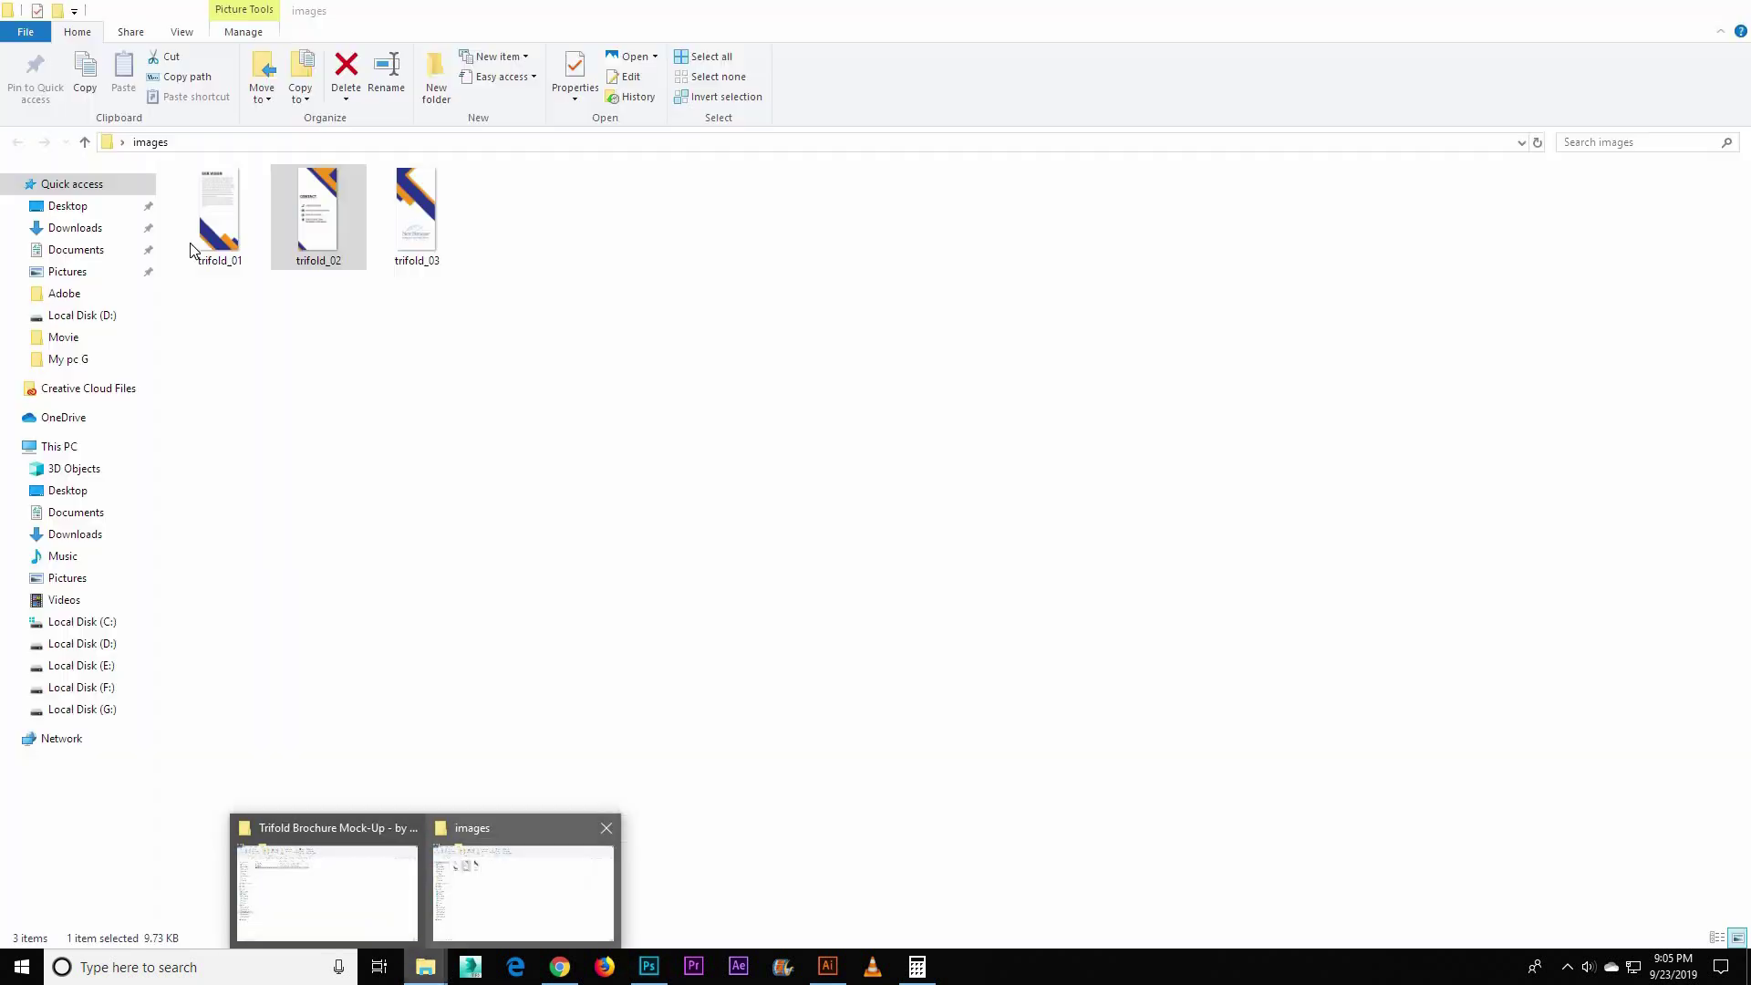
click(520, 875)
mouse_move(219, 215)
mouse_down()
mouse_move(660, 974)
mouse_move(732, 76)
mouse_up()
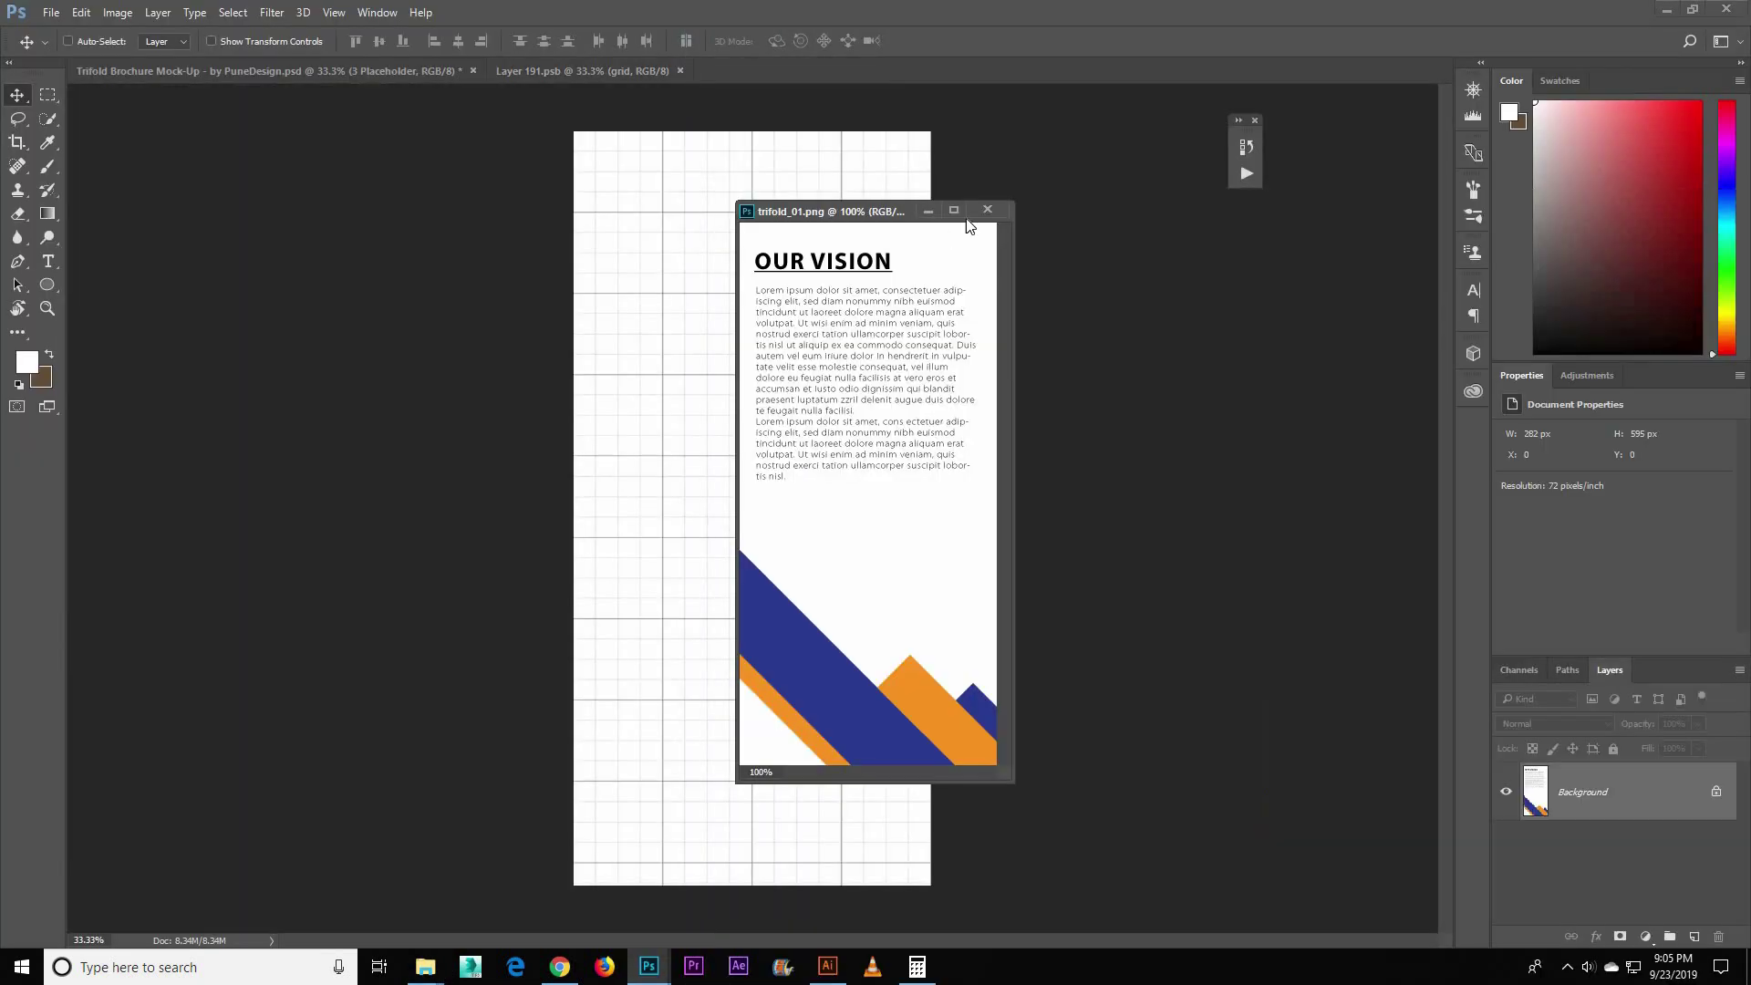
drag(786, 300, 664, 271)
click(994, 208)
key(ctrl+t)
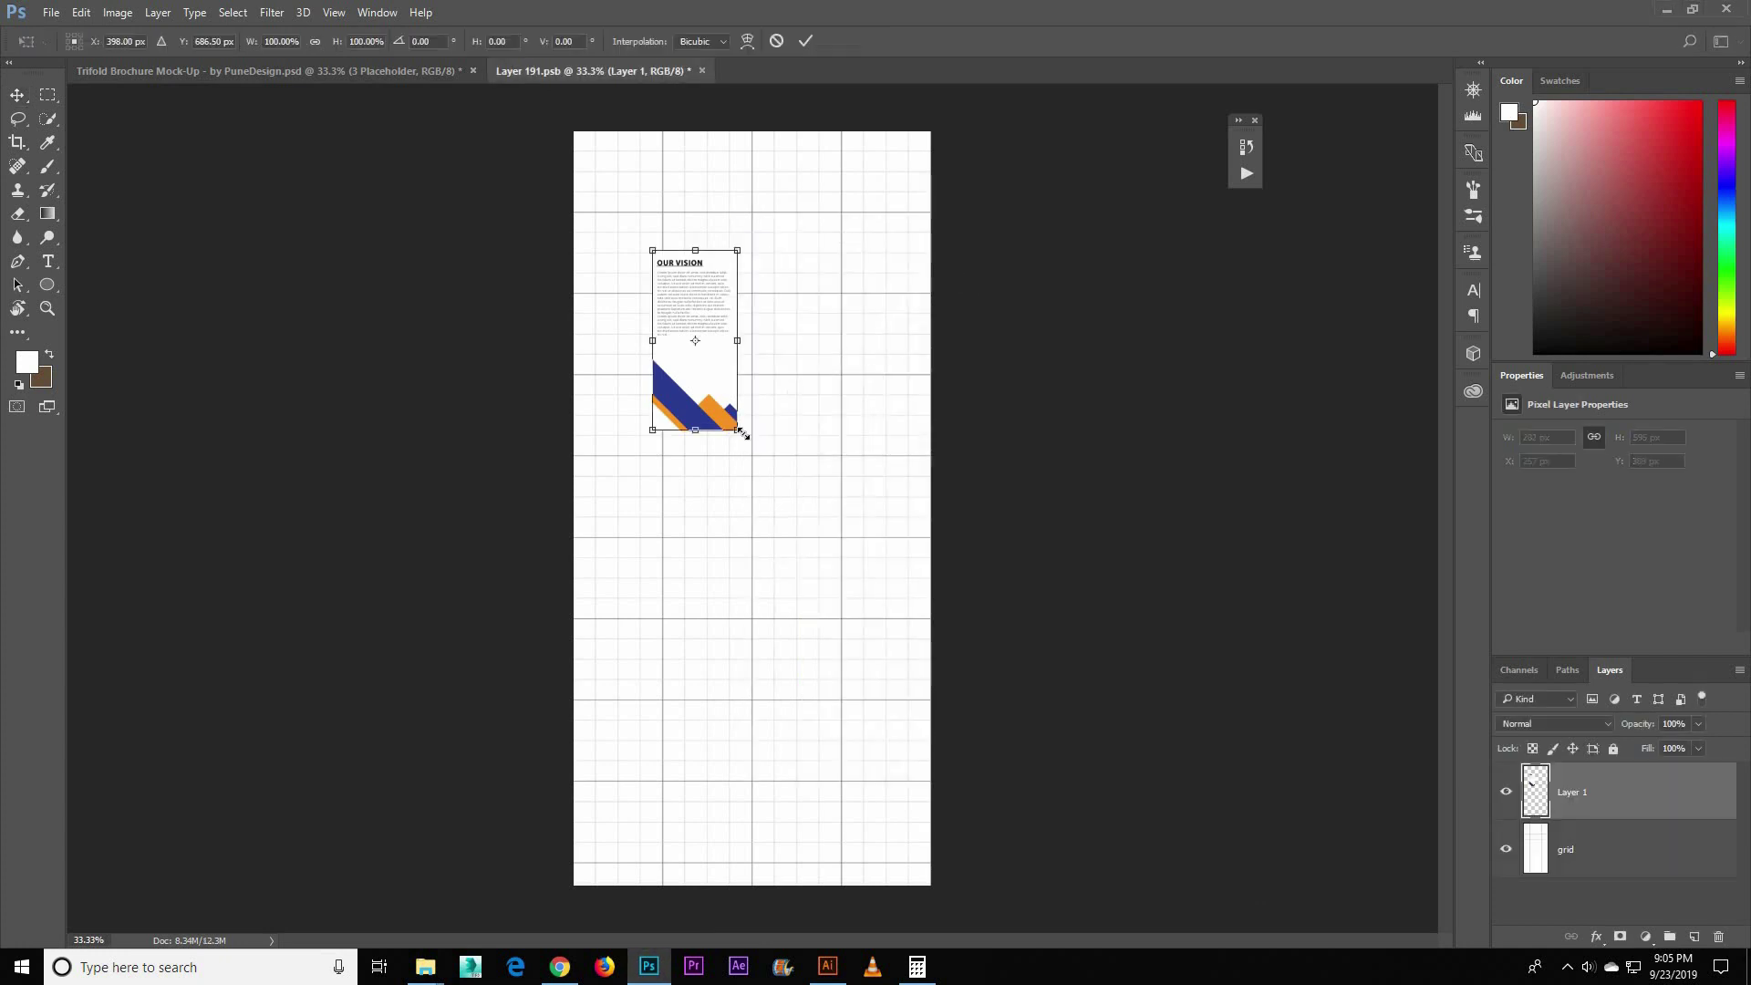
mouse_move(741, 434)
mouse_down()
mouse_move(776, 541)
mouse_move(964, 821)
mouse_up()
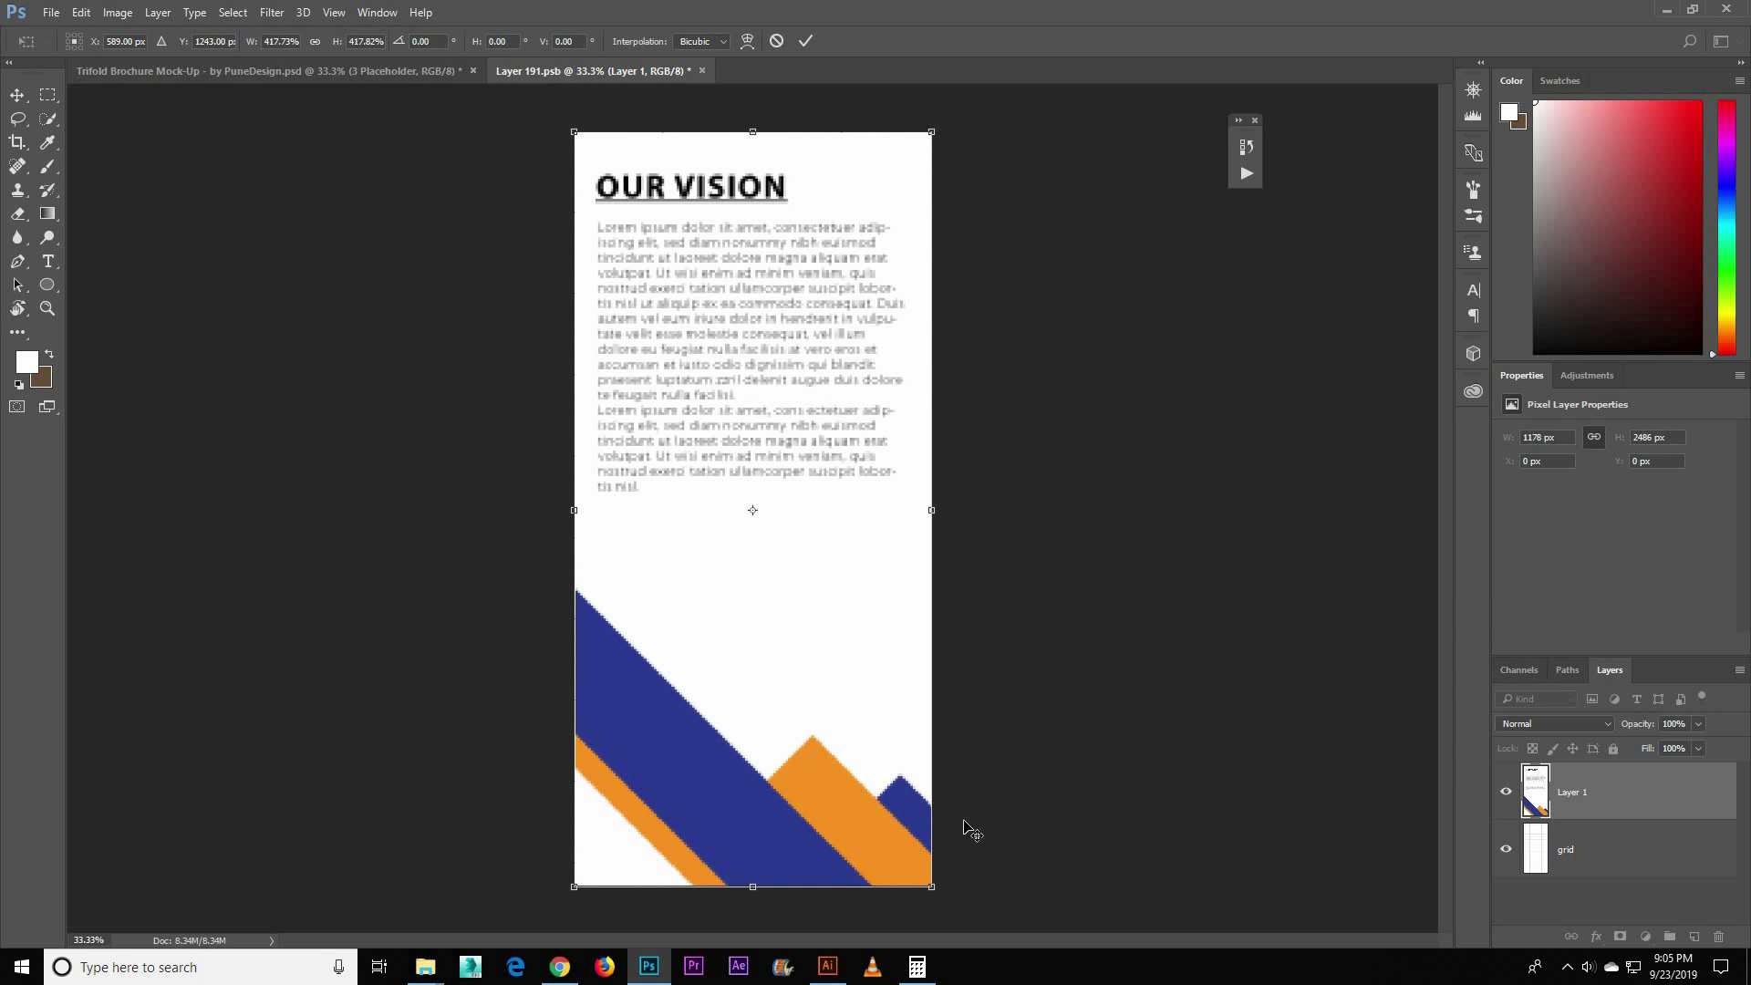
key(Return)
key(ctrl+s)
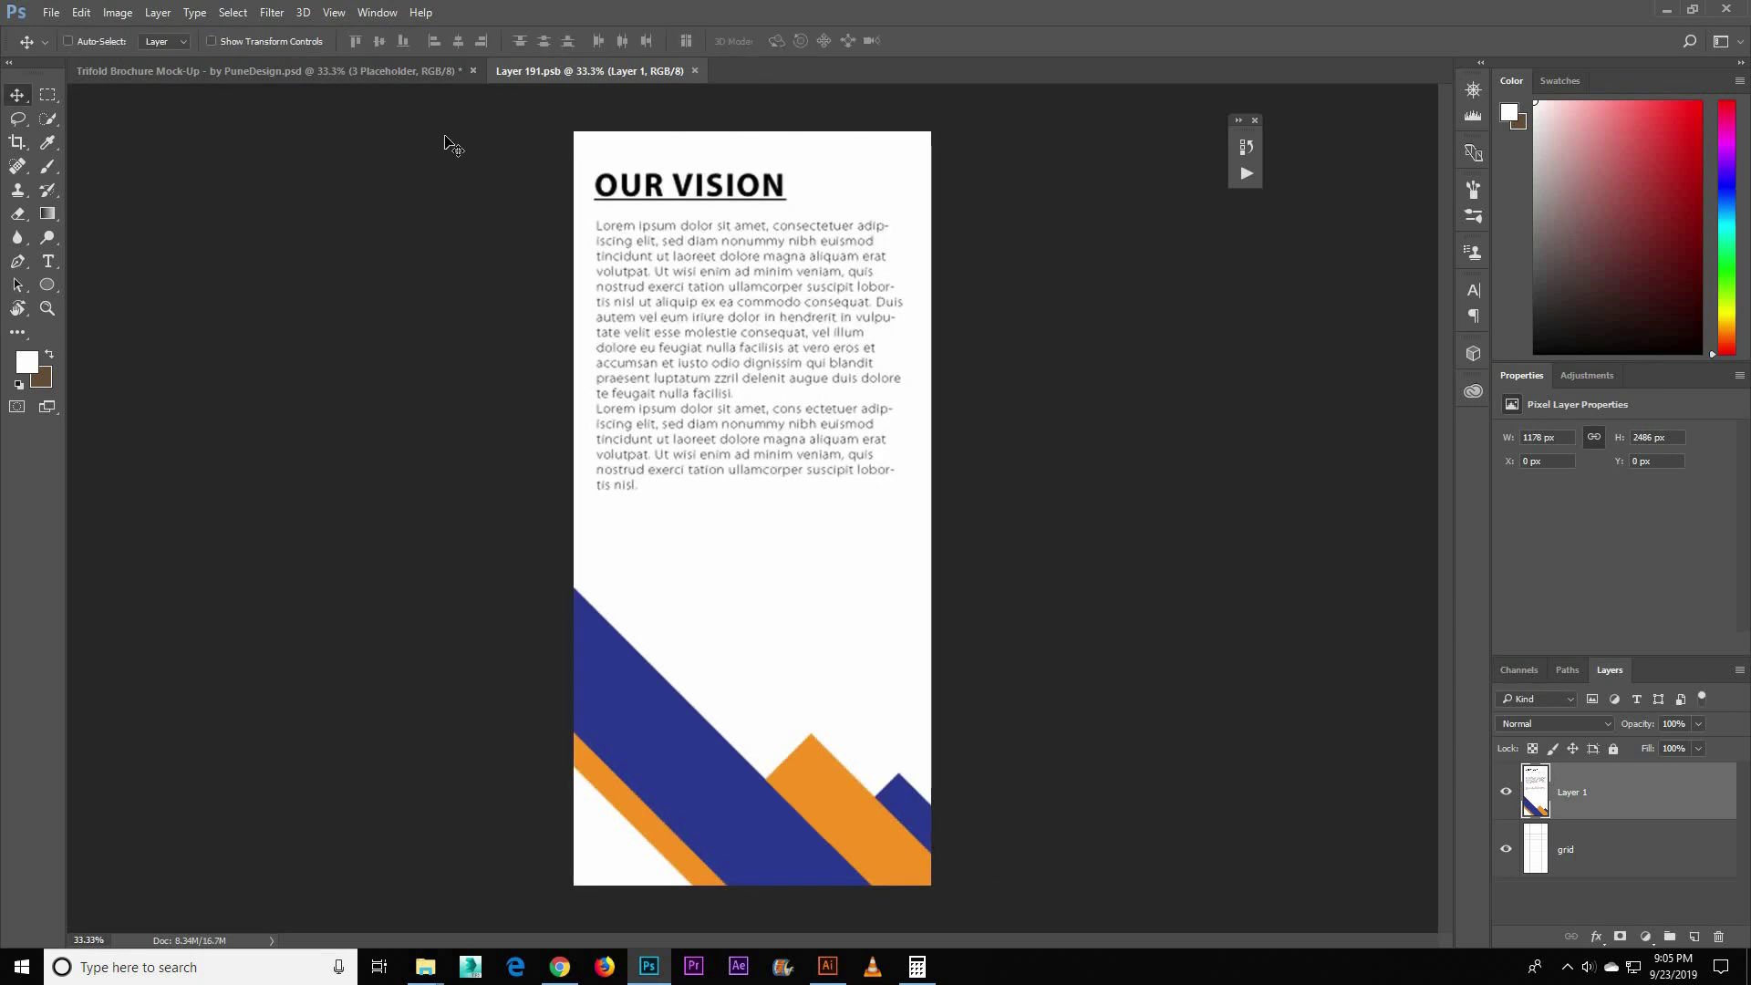
click(401, 71)
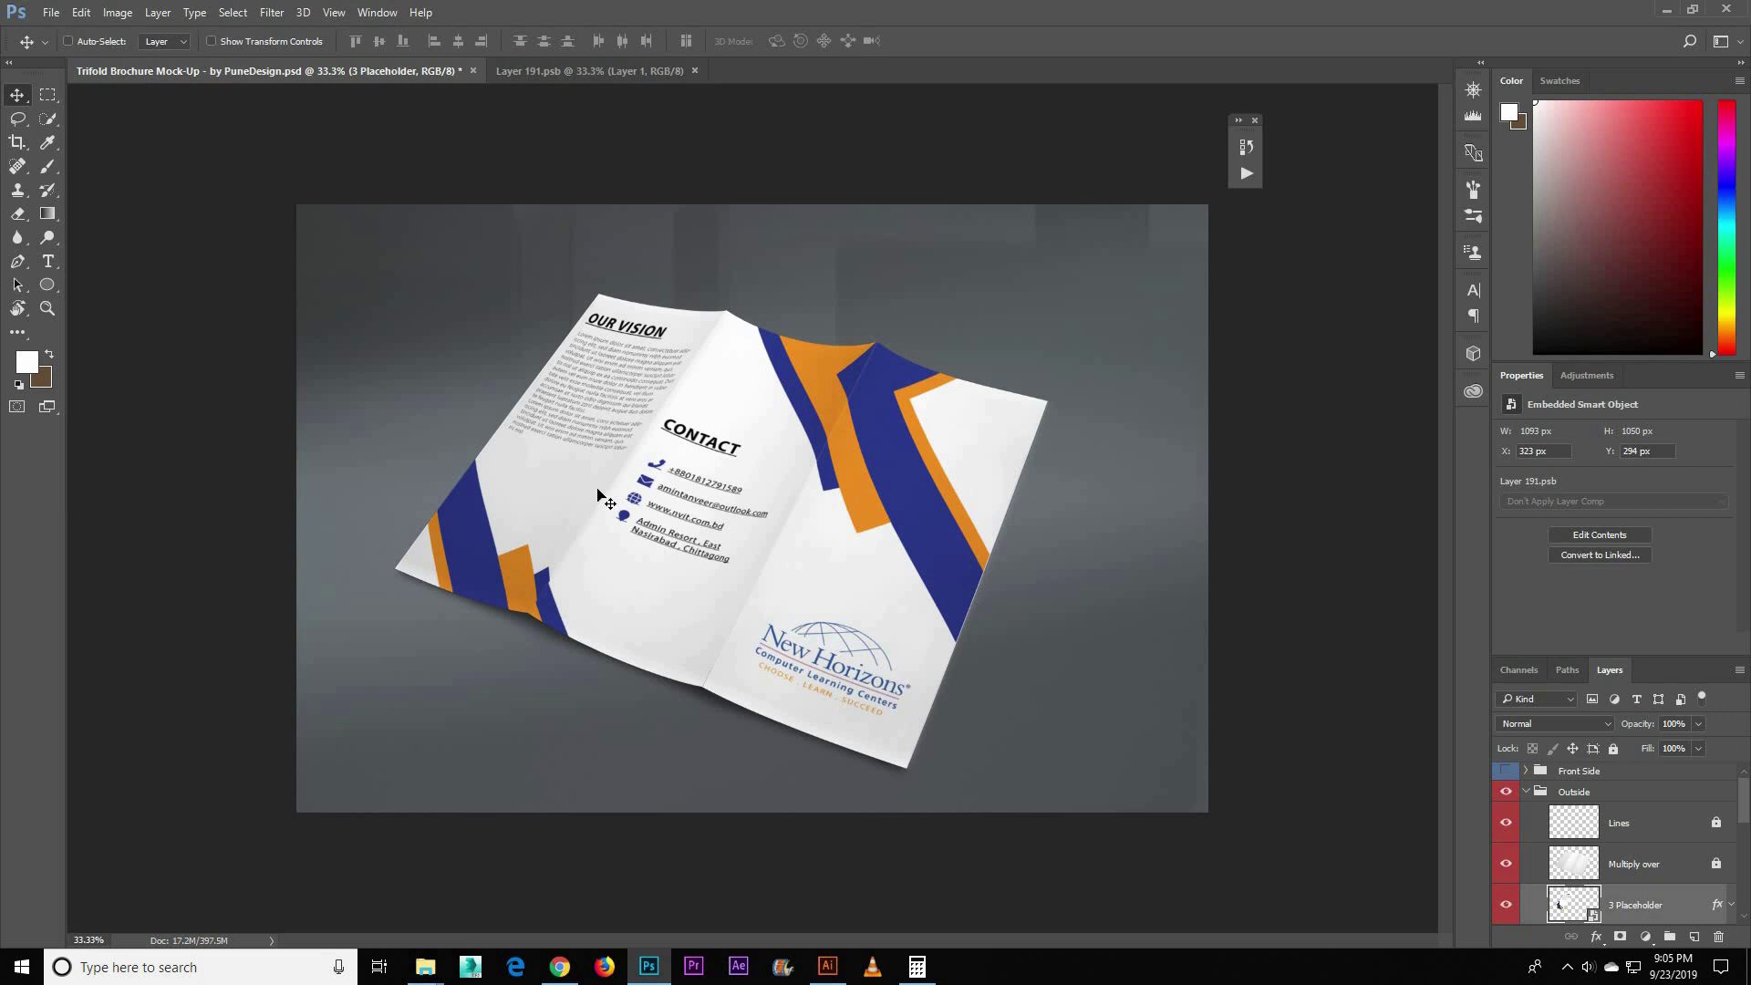
Step: Zoom the finished trifold mock-up to 50% so the OUR VISION, CONTACT and New Horizons panels are legible
key(ctrl+plus)
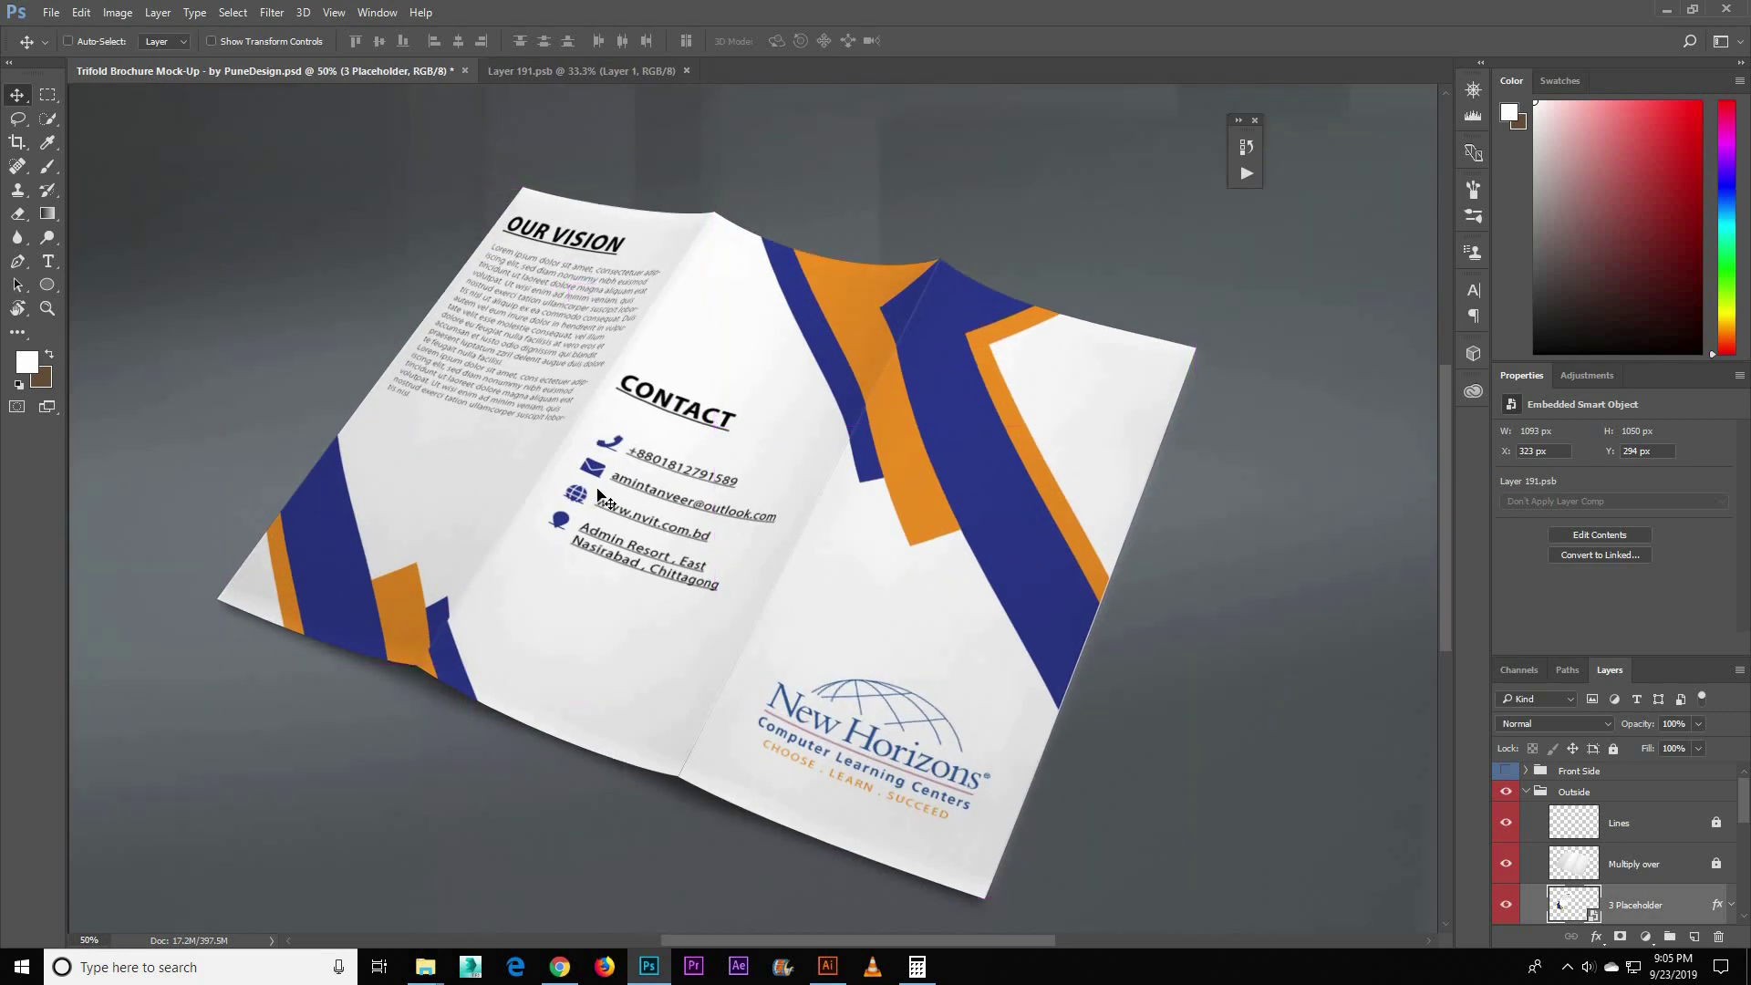